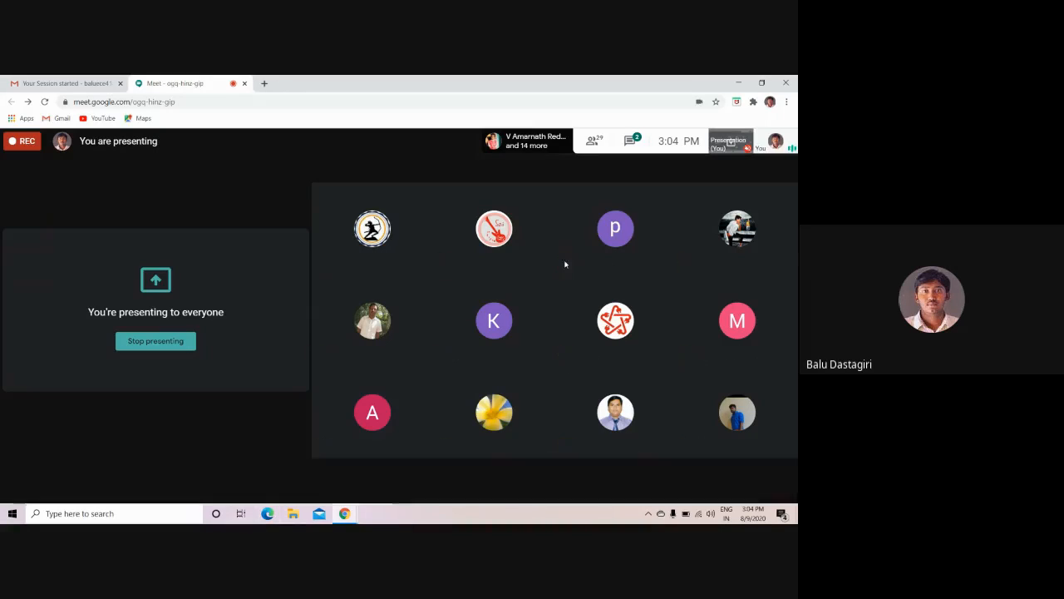
- Minimize the browser and launch NI Multisim 14.1 from the installed programs
left_click(736, 84)
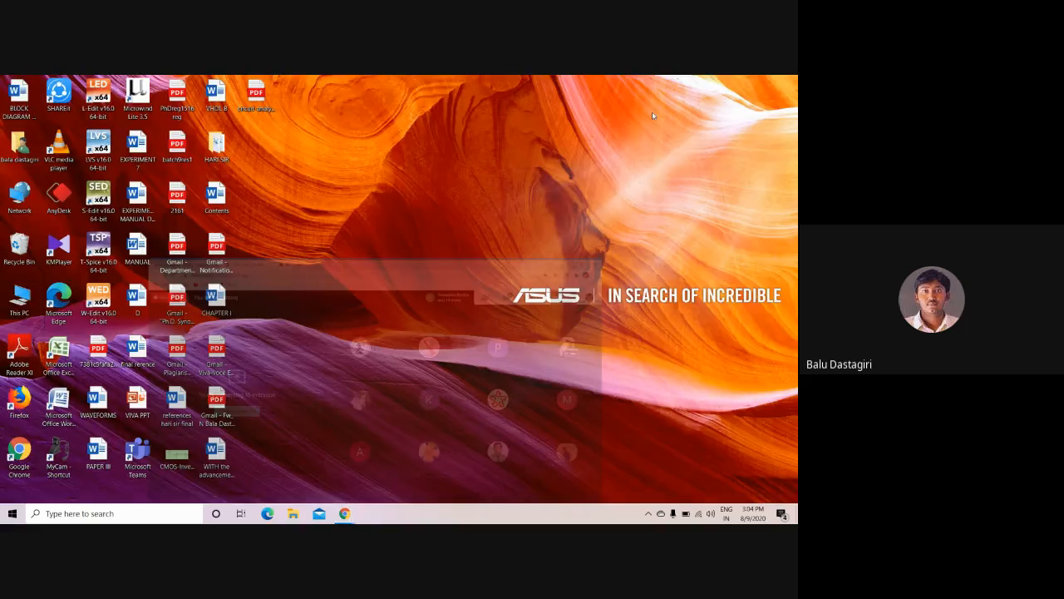
left_click(12, 513)
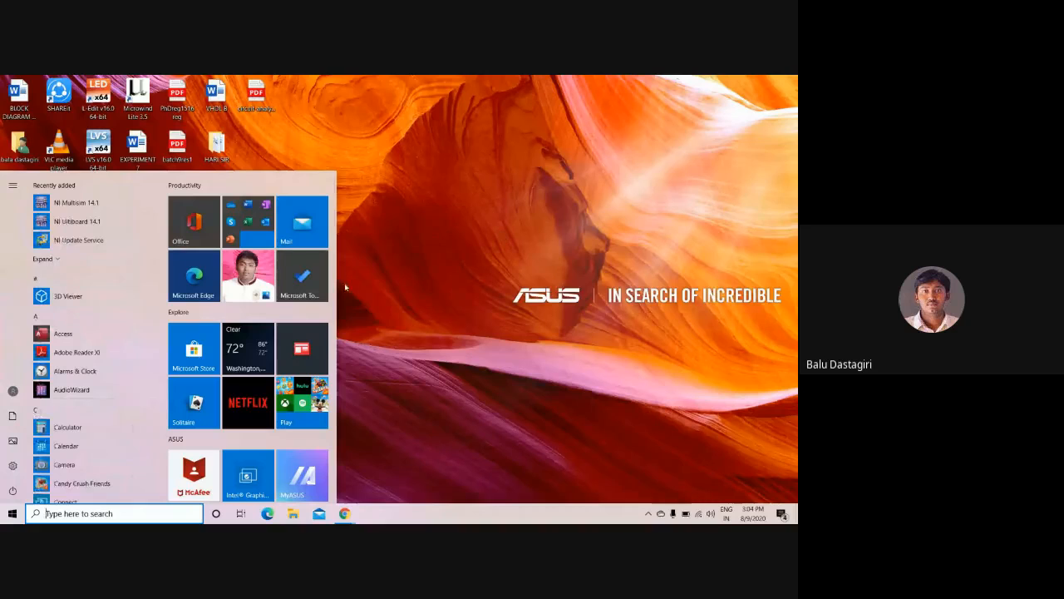
scroll(66, 412, "down", 10)
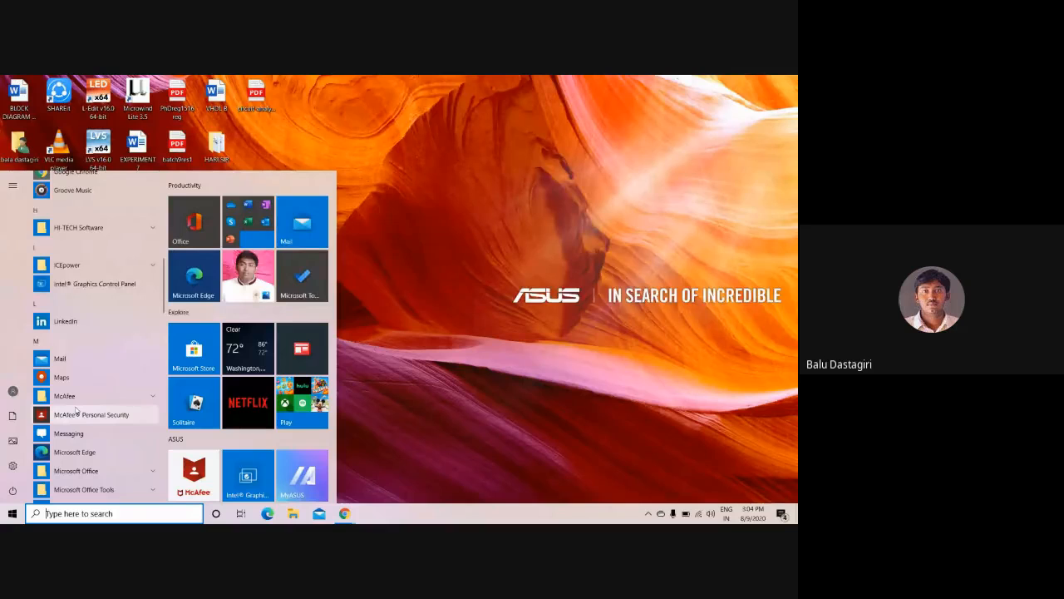
scroll(83, 414, "down", 4)
scroll(84, 414, "down", 10)
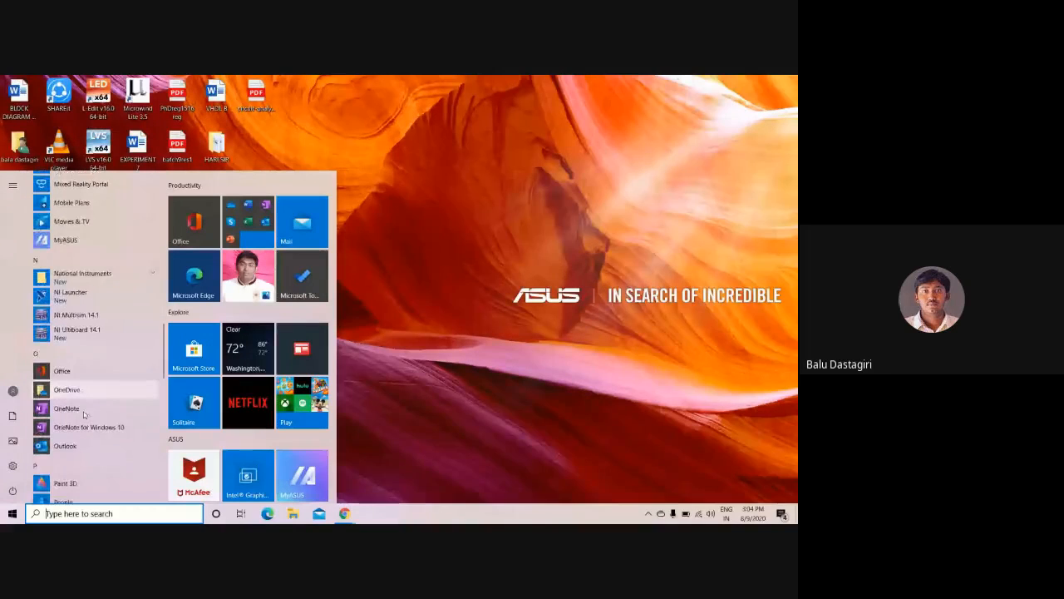
scroll(83, 414, "up", 10)
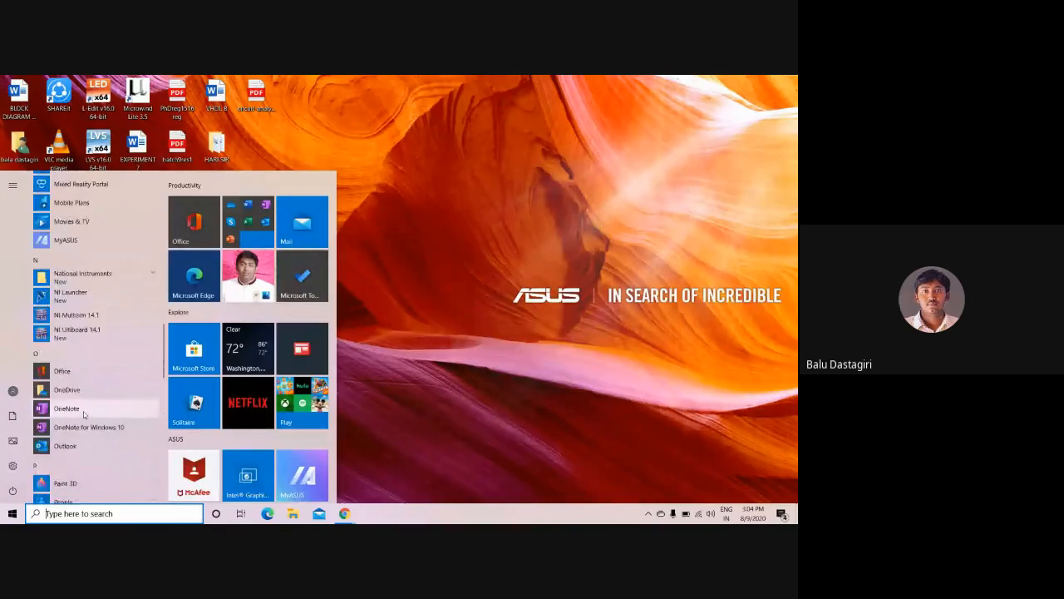
scroll(83, 414, "down", 5)
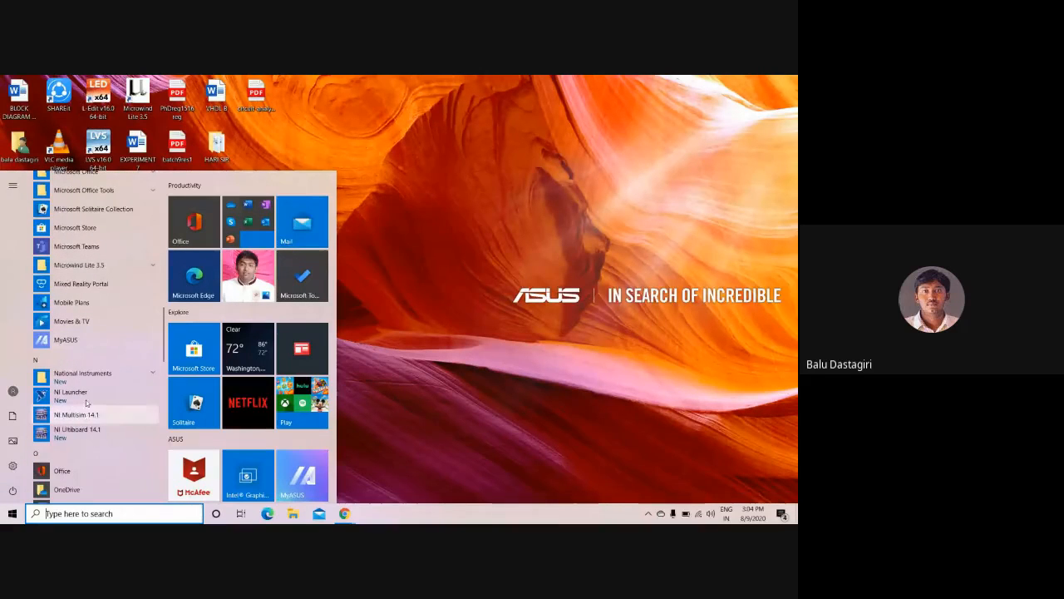
left_click(87, 376)
scroll(89, 379, "down", 3)
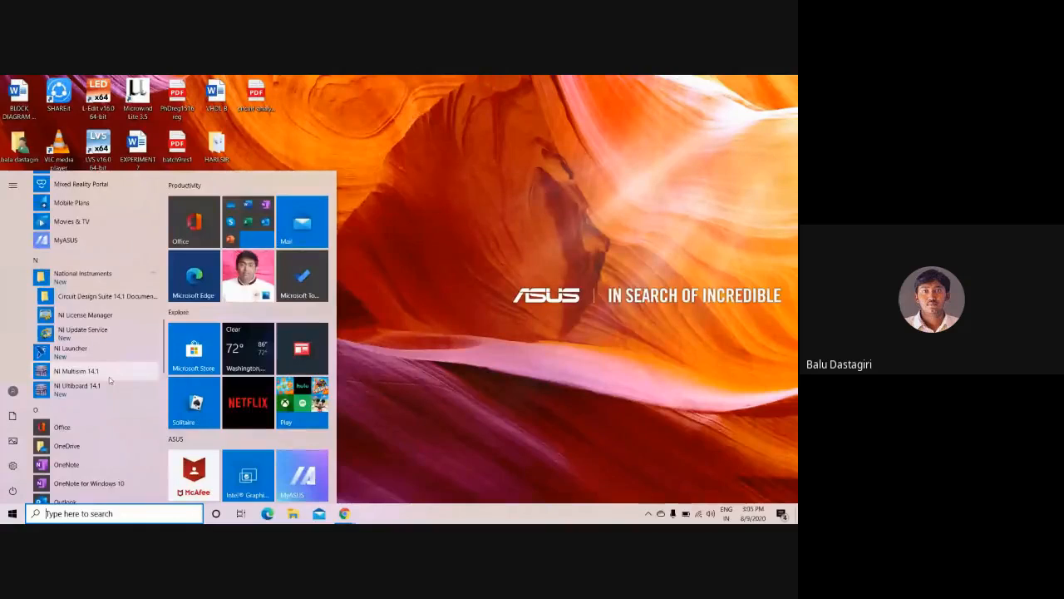
left_click(109, 377)
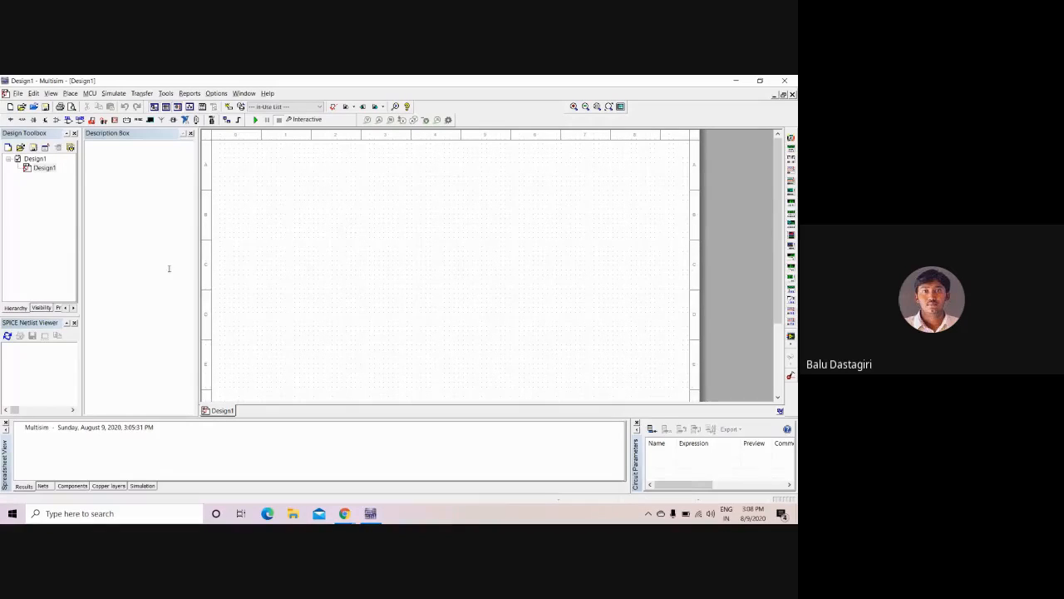
- Open the component selection window from the blank Design1 schematic and move it clear of the screen corner
right_click(349, 206)
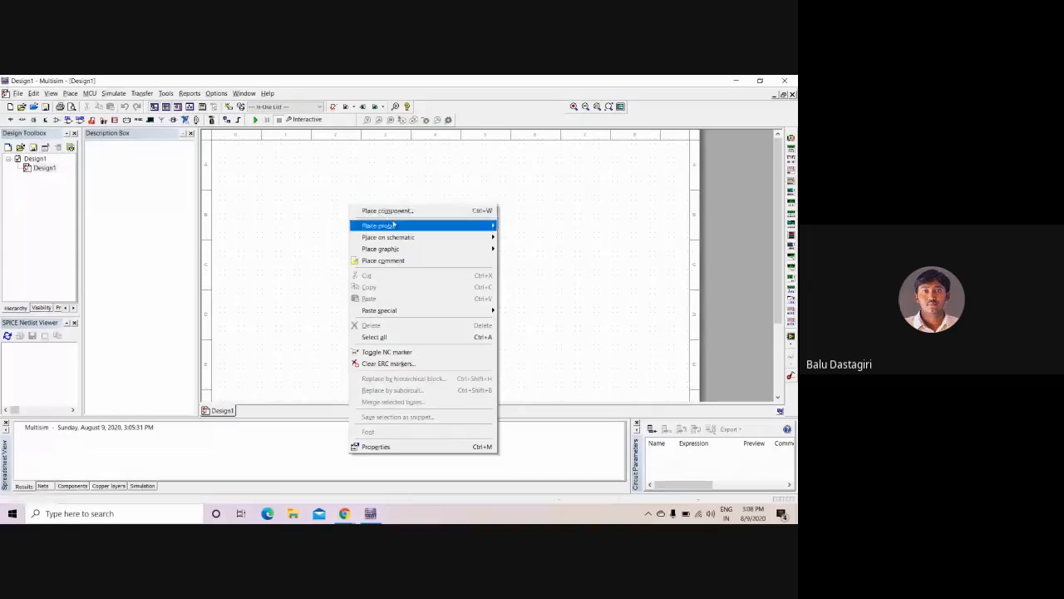
mouse_move(393, 225)
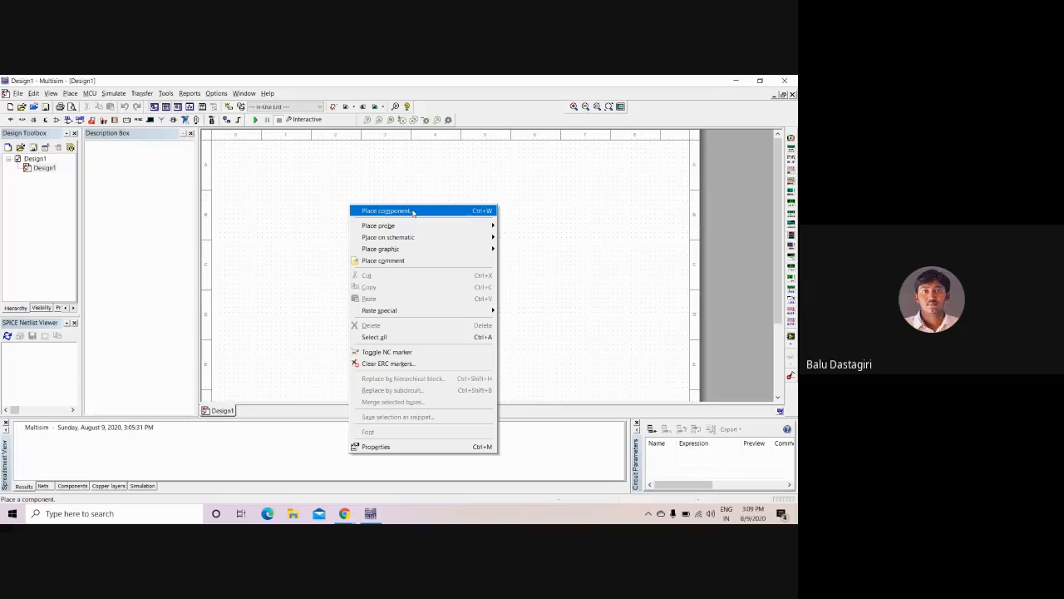
left_click(413, 210)
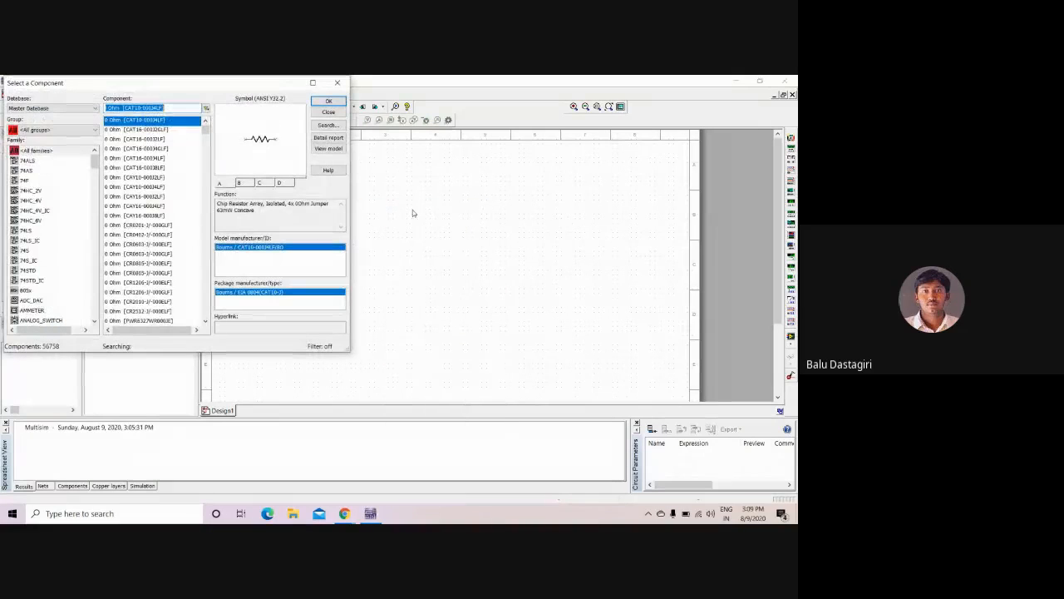
left_click_drag(194, 90, 280, 115)
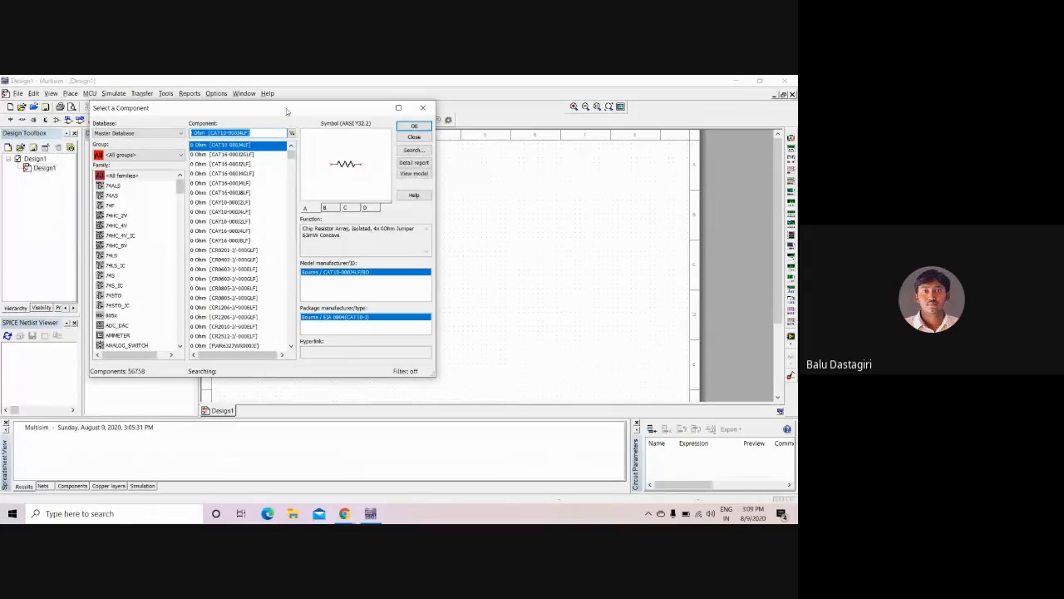
- Examine the available databases, then browse the Sources group's component families from POWER_SOURCES through DIGITAL_SOURCES
left_click(162, 134)
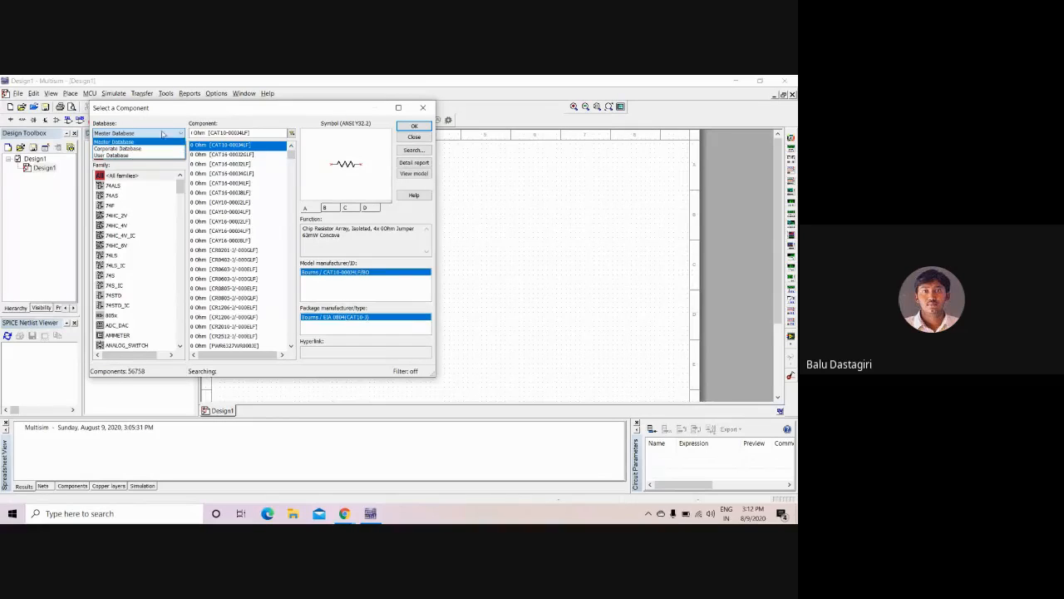
left_click(164, 131)
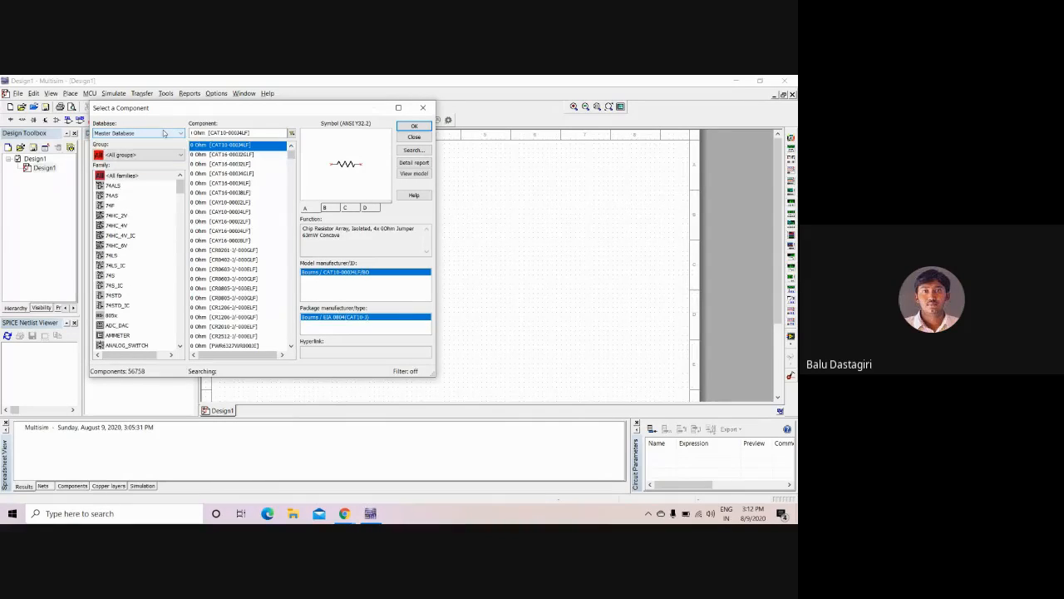
left_click(145, 156)
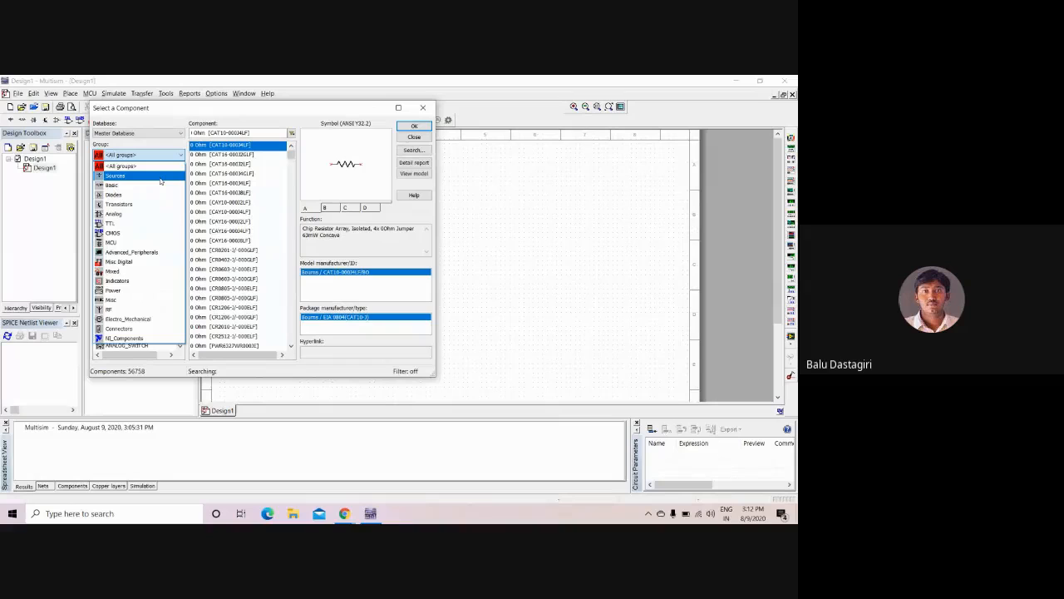
left_click(161, 176)
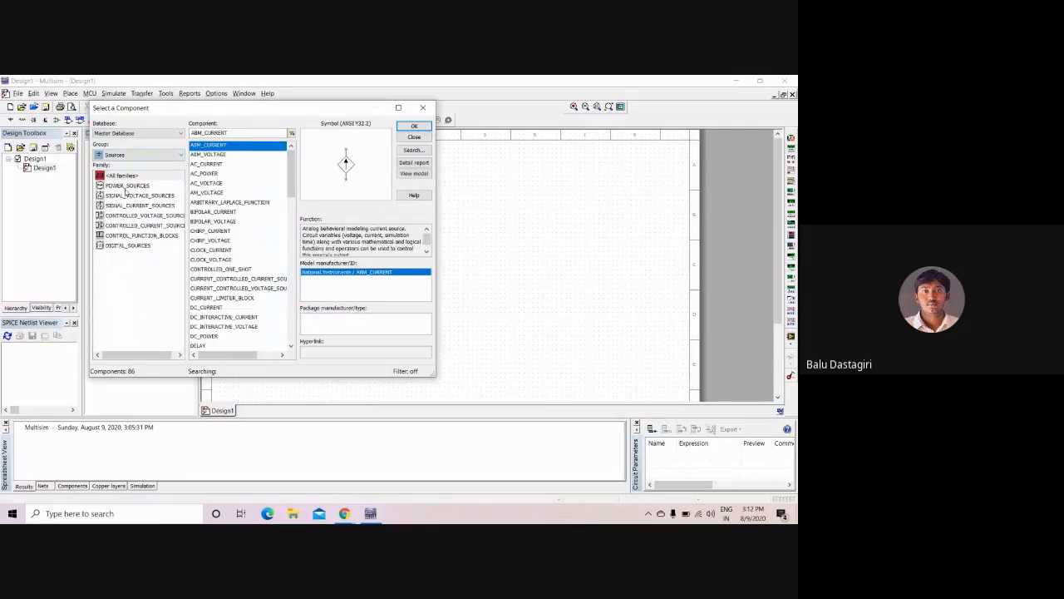
left_click(127, 188)
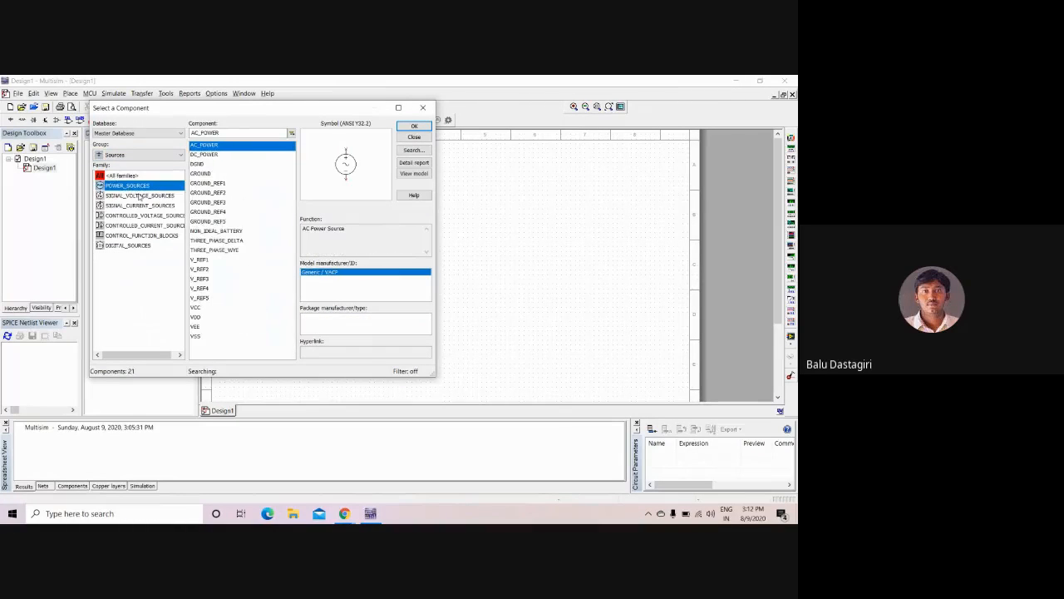
left_click(144, 197)
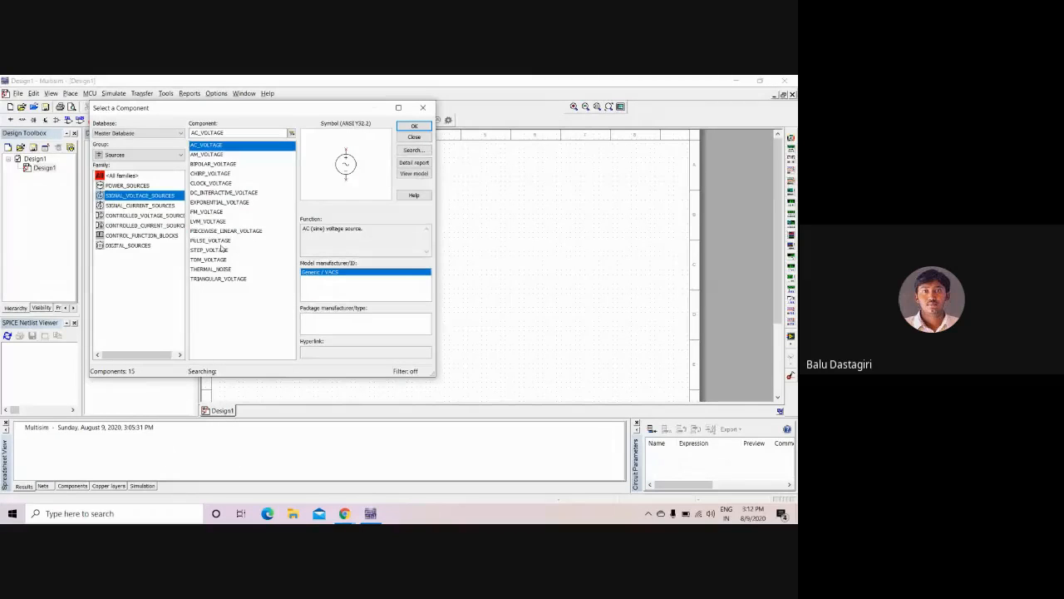
left_click(160, 207)
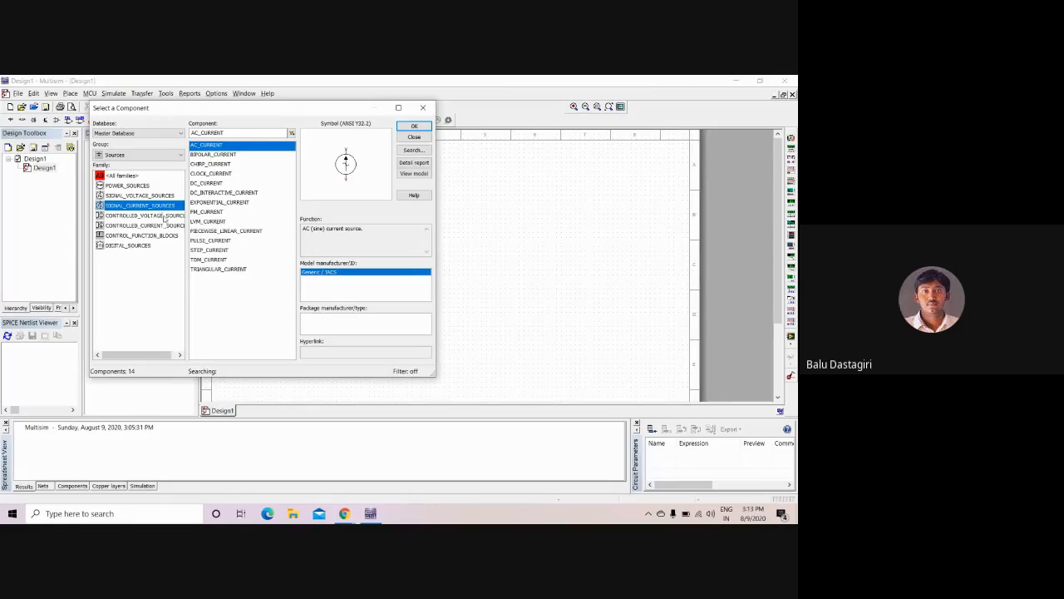
left_click(166, 218)
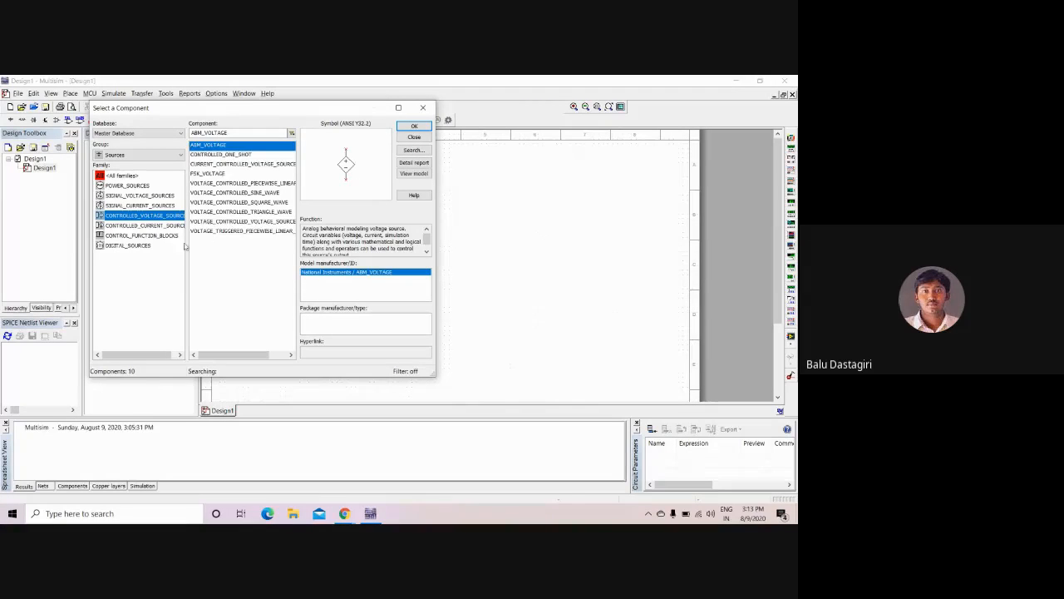
left_click(144, 227)
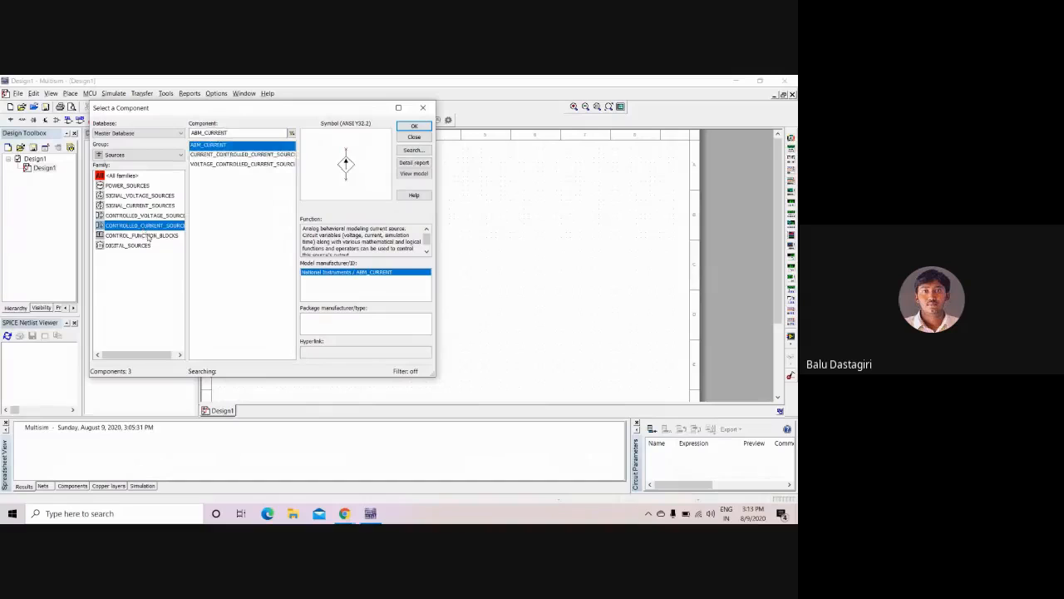
left_click(143, 236)
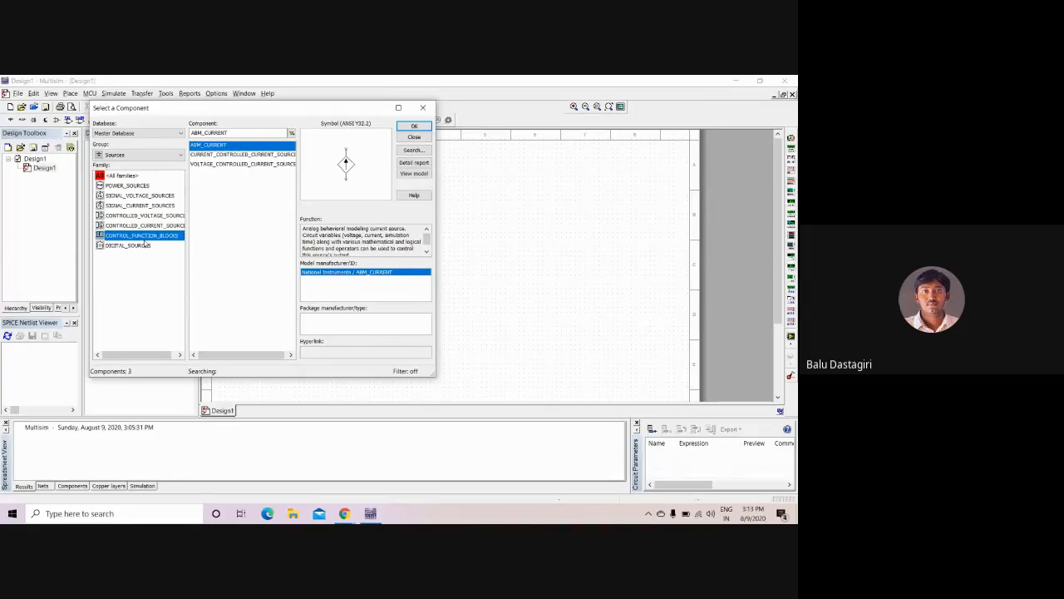
left_click(145, 245)
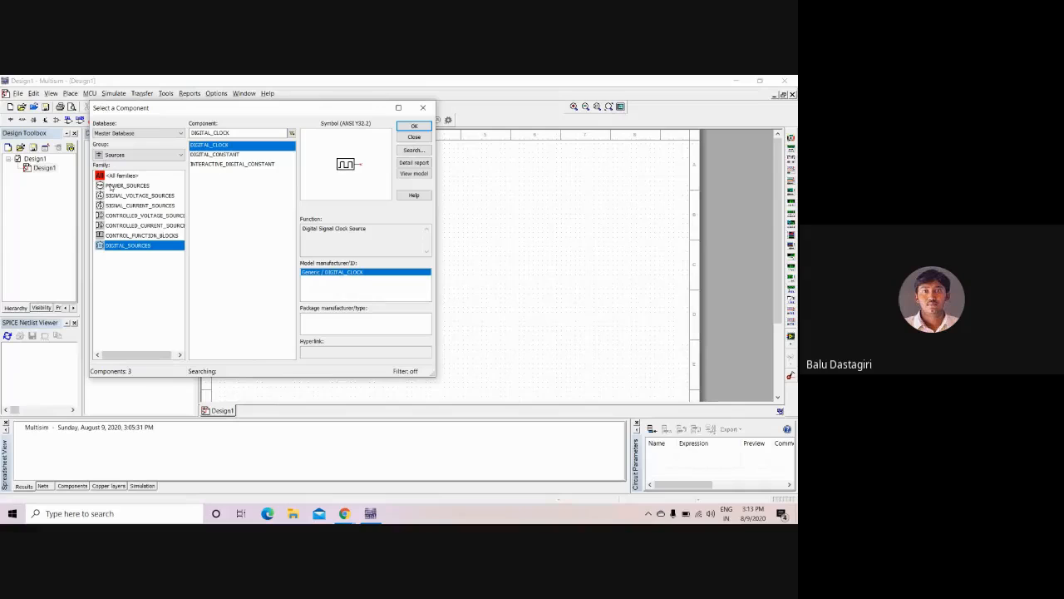
- Switch to the Basic component group and examine the parts in its BASIC_VIRTUAL and TRANSFORMER families
left_click(125, 154)
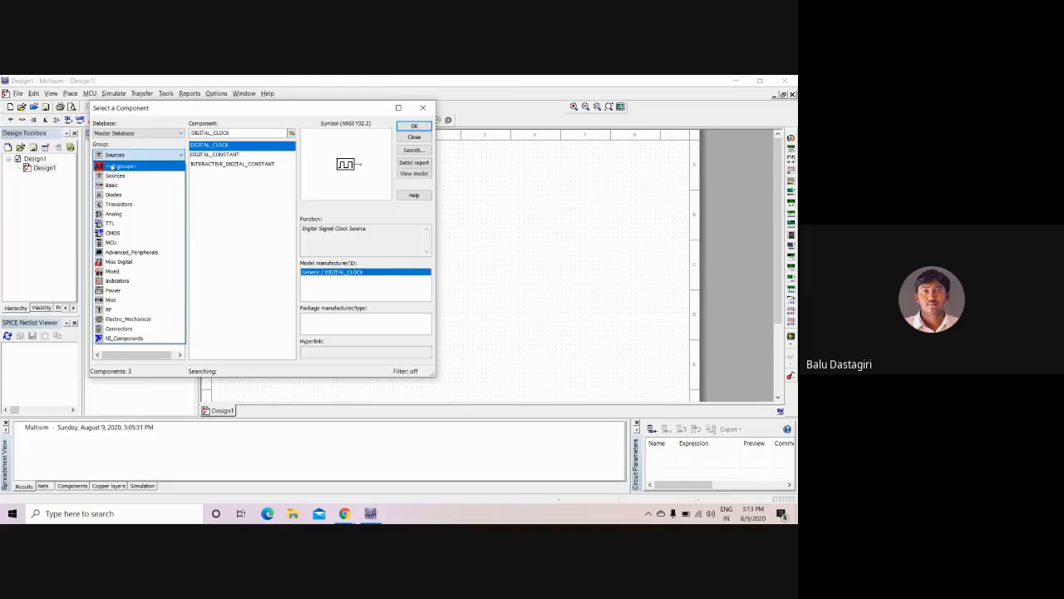
left_click(119, 185)
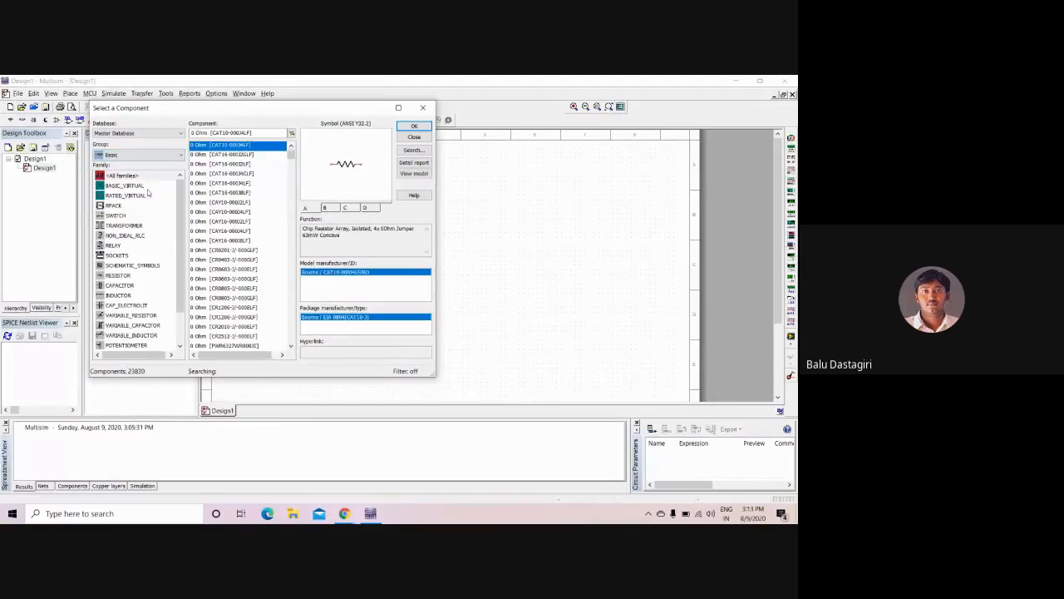
left_click(142, 187)
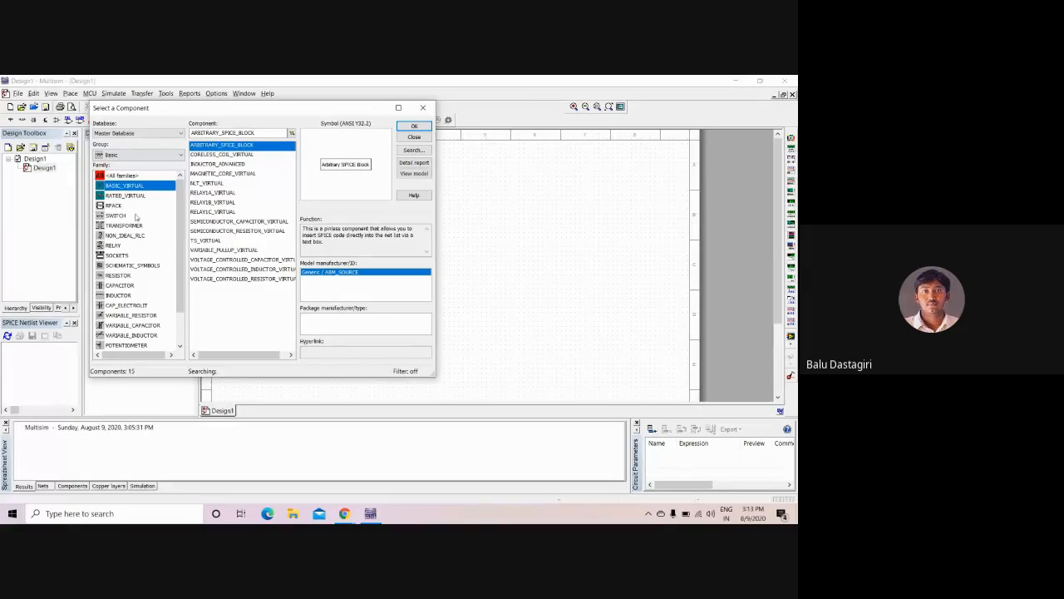
left_click(123, 226)
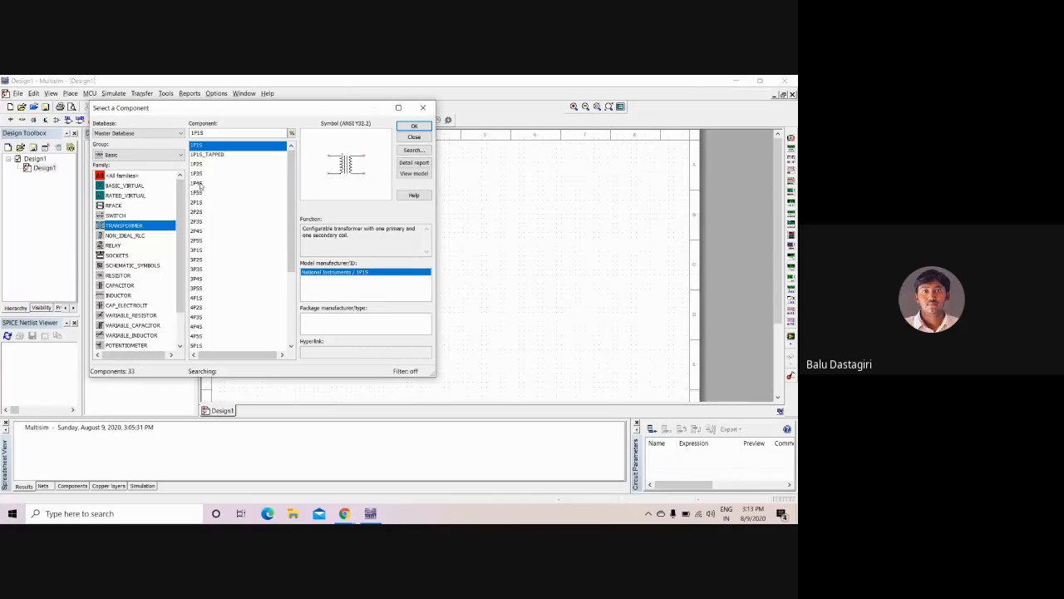
scroll(249, 198, "down", 3)
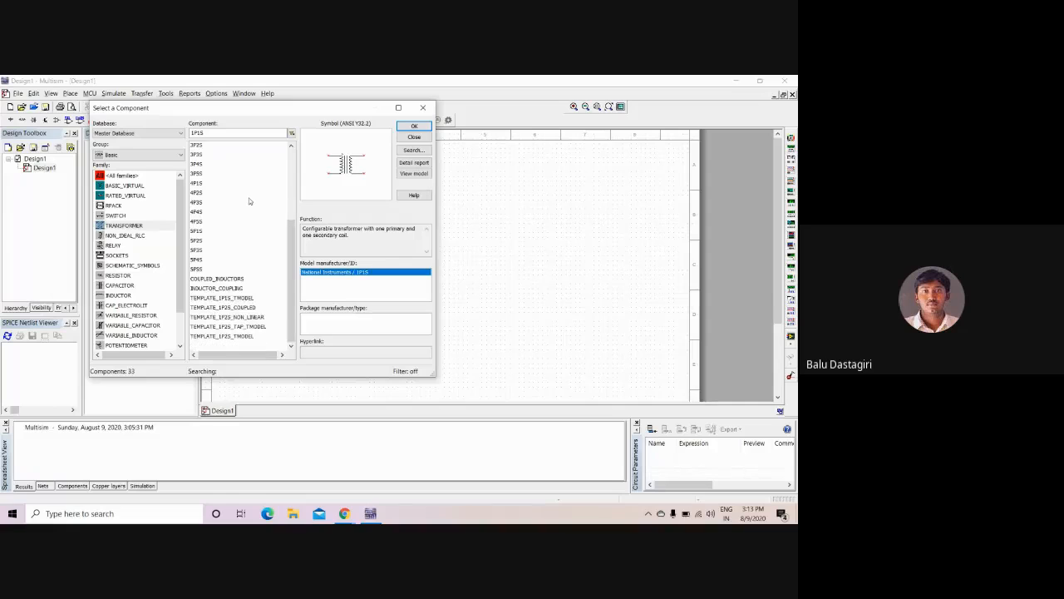
scroll(255, 280, "up", 3)
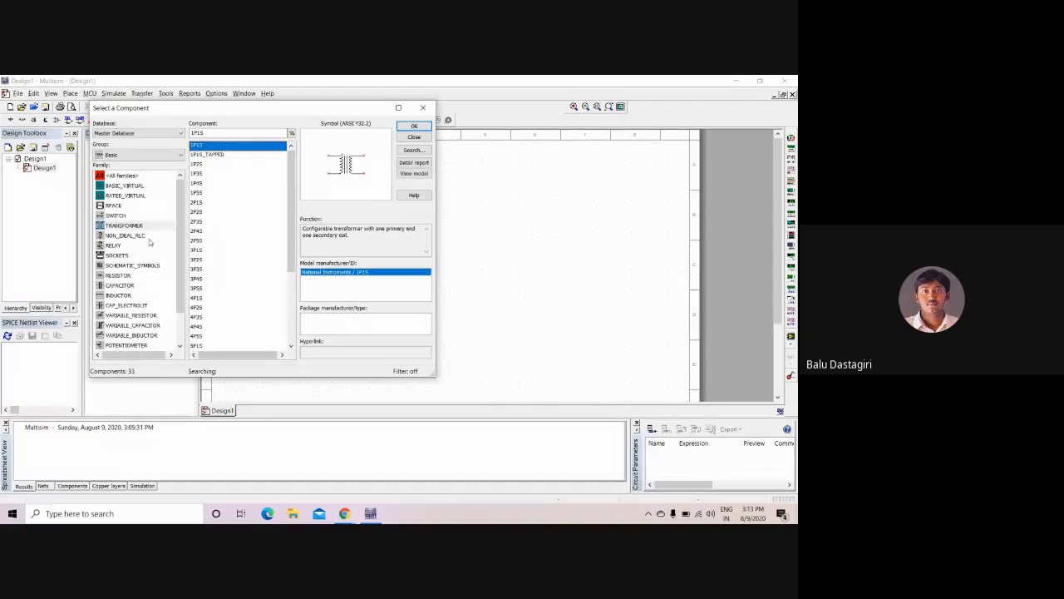
- Browse the values offered in the RESISTOR, CAPACITOR and INDUCTOR families of the Basic group
left_click(125, 276)
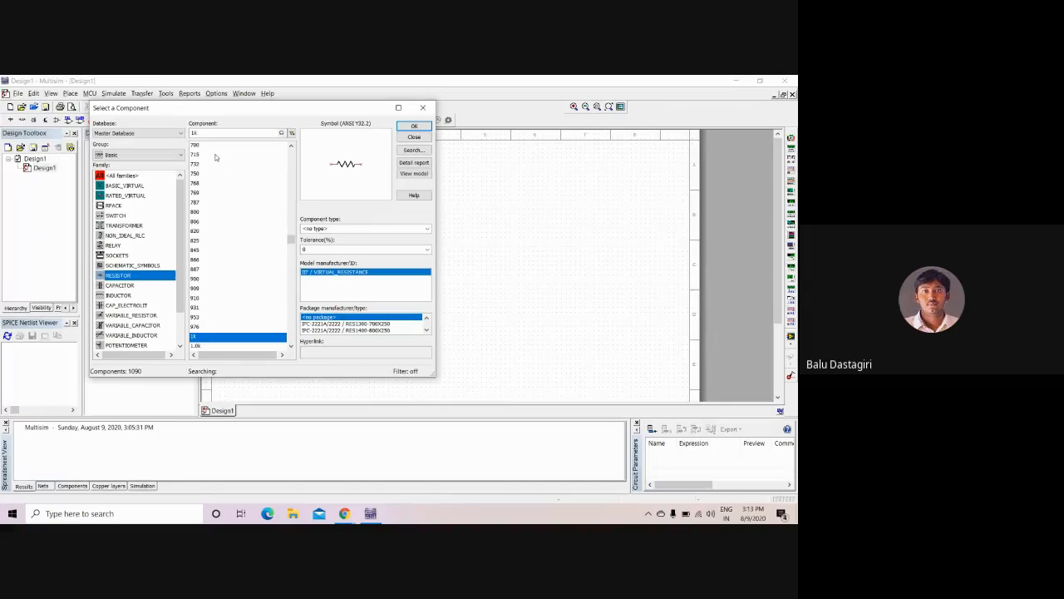
scroll(218, 158, "down", 5)
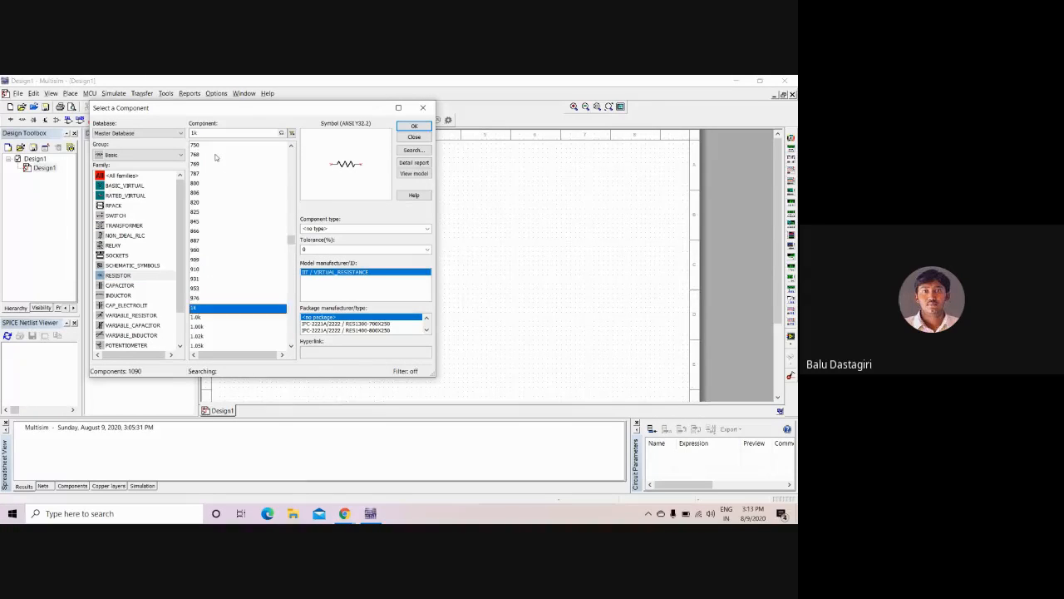
left_click(124, 285)
left_click(115, 295)
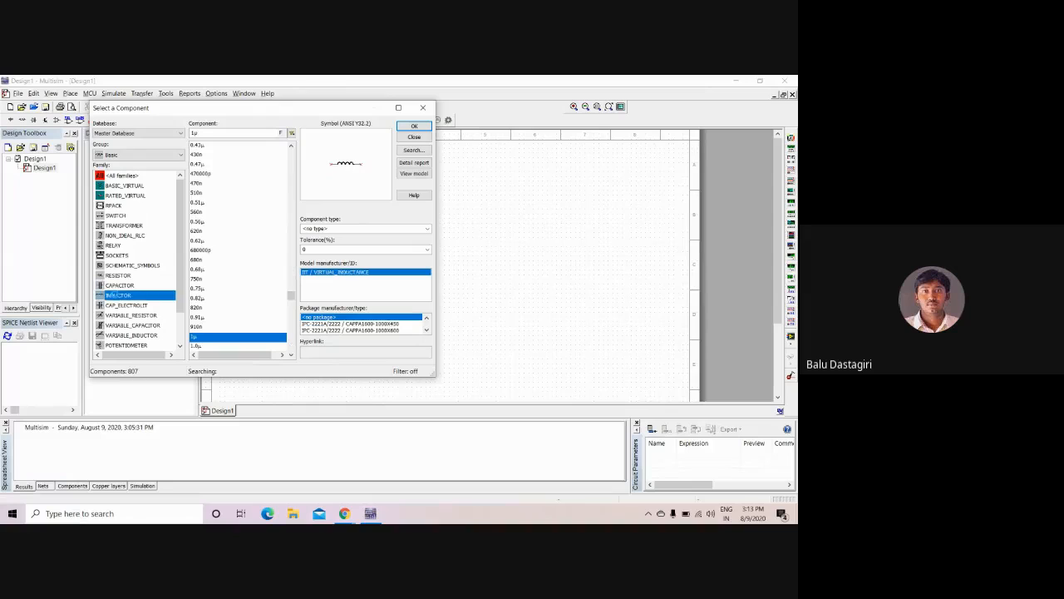
- Select the 1k part in the Basic group's RESISTOR family and view its model data report
scroll(117, 293, "down", 2)
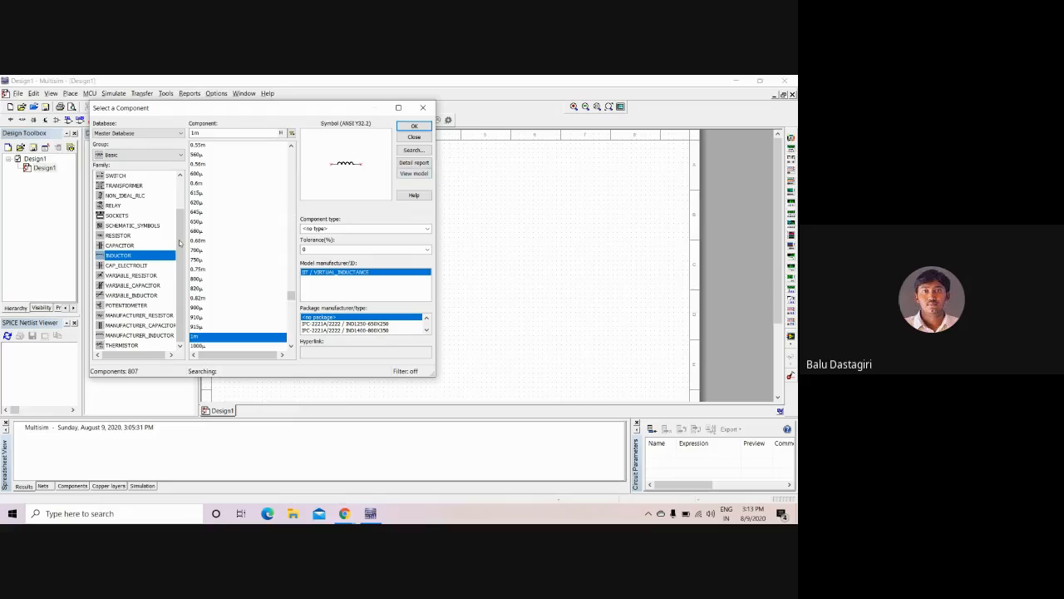
left_click(128, 237)
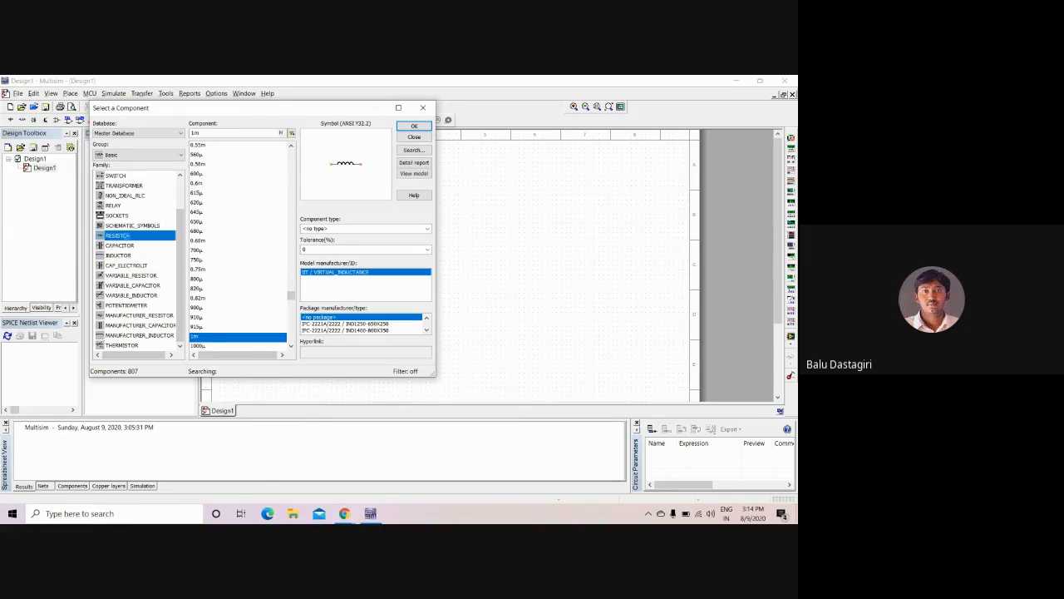
left_click(214, 232)
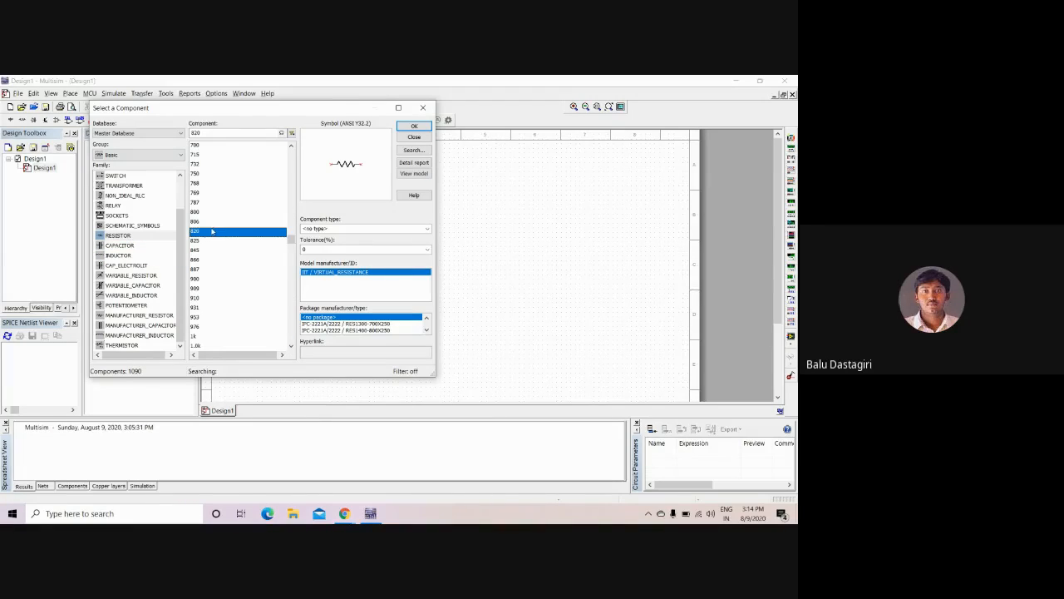
scroll(204, 245, "down", 2)
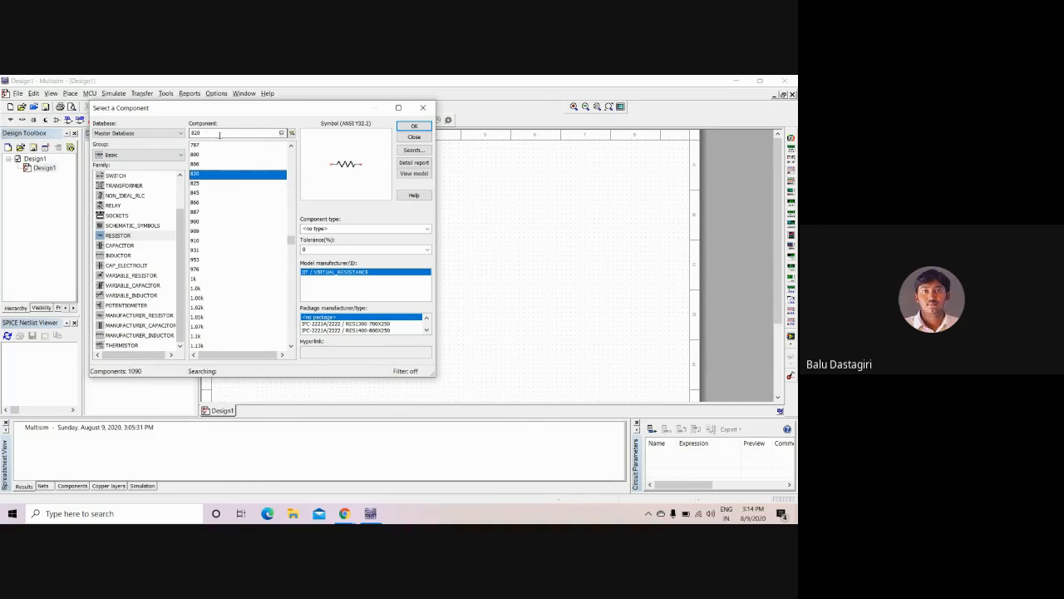
left_click(194, 280)
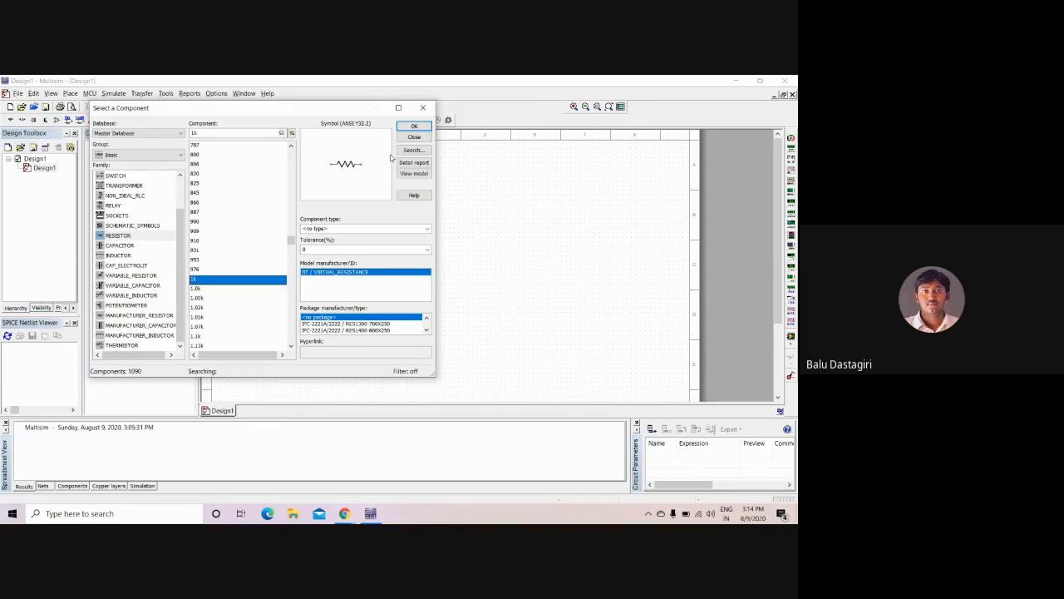
left_click(427, 173)
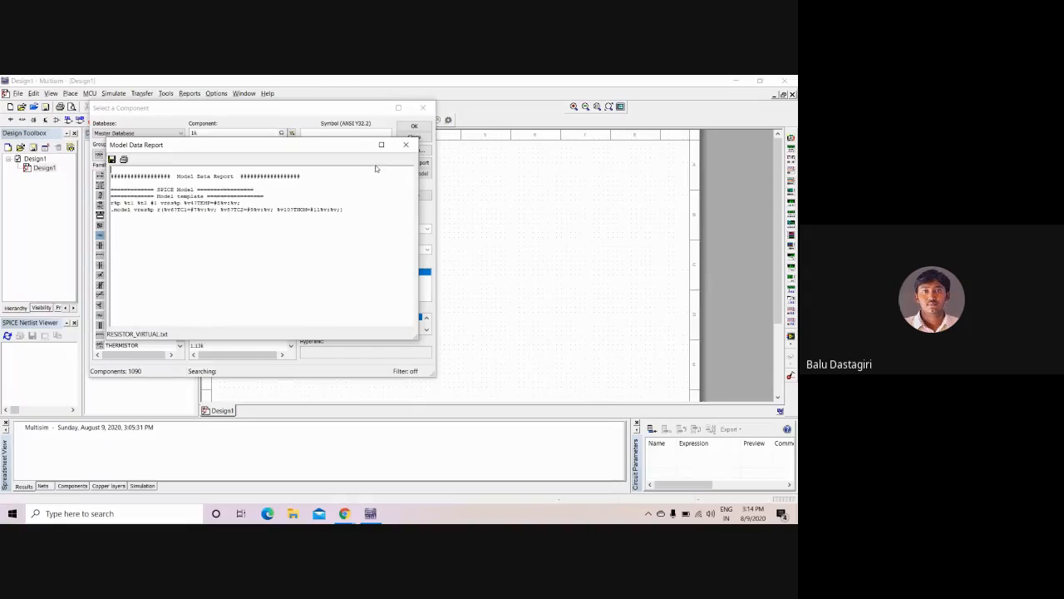
left_click(405, 145)
- Open the detail report for the 1k resistor and examine its component data, symbols and SPICE model
left_click(423, 162)
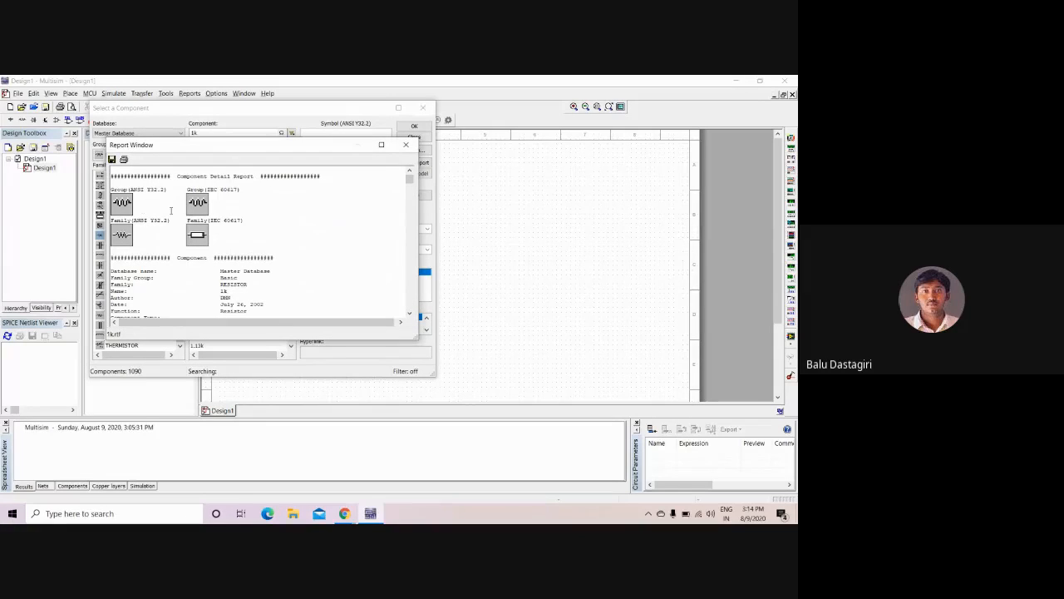
scroll(183, 206, "down", 5)
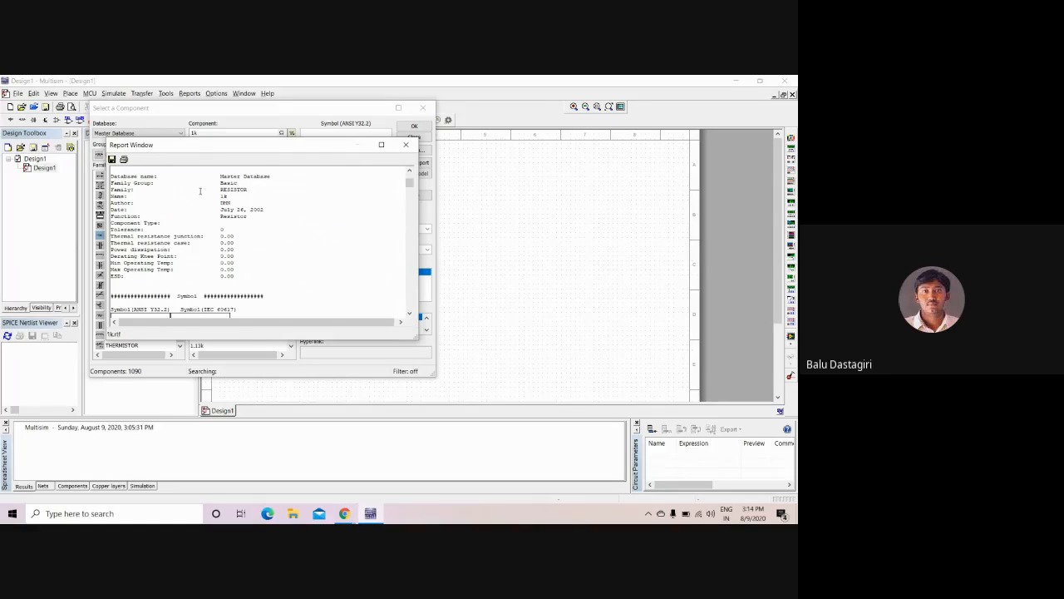
scroll(199, 192, "down", 4)
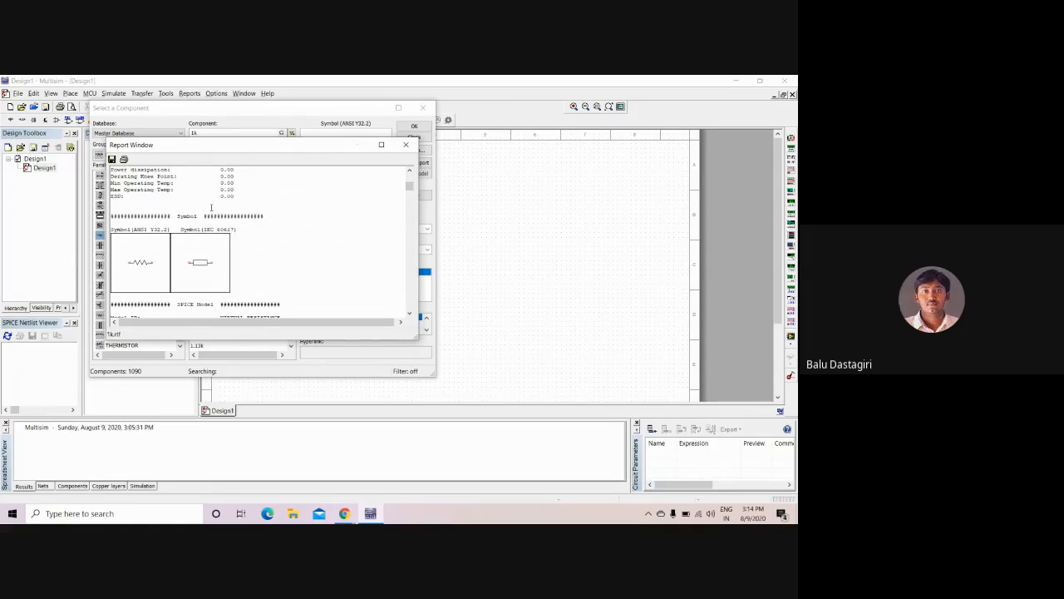
scroll(211, 207, "up", 2)
scroll(211, 207, "down", 8)
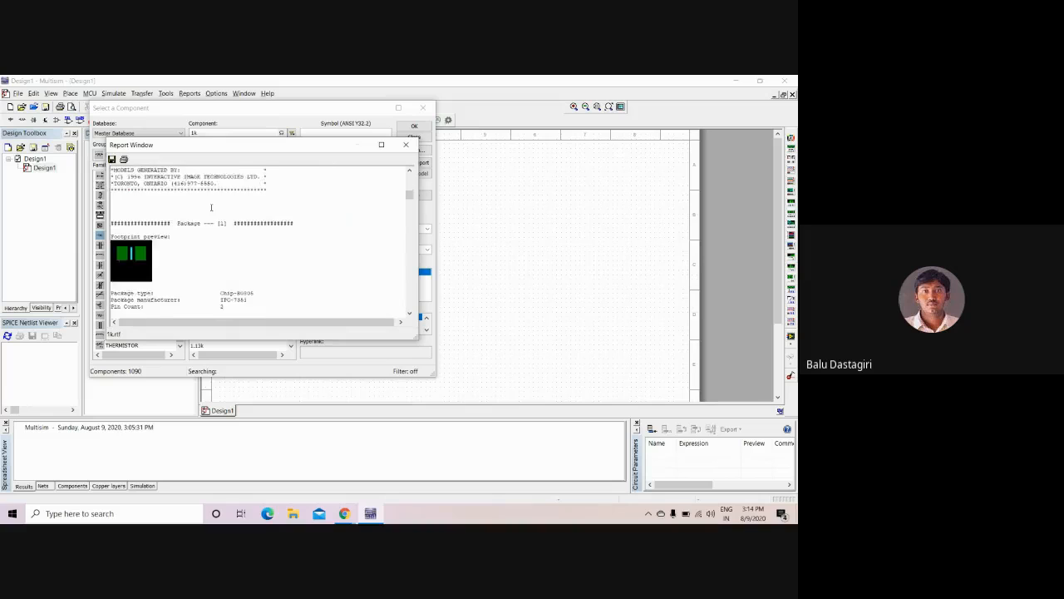
scroll(211, 207, "down", 5)
scroll(211, 207, "up", 7)
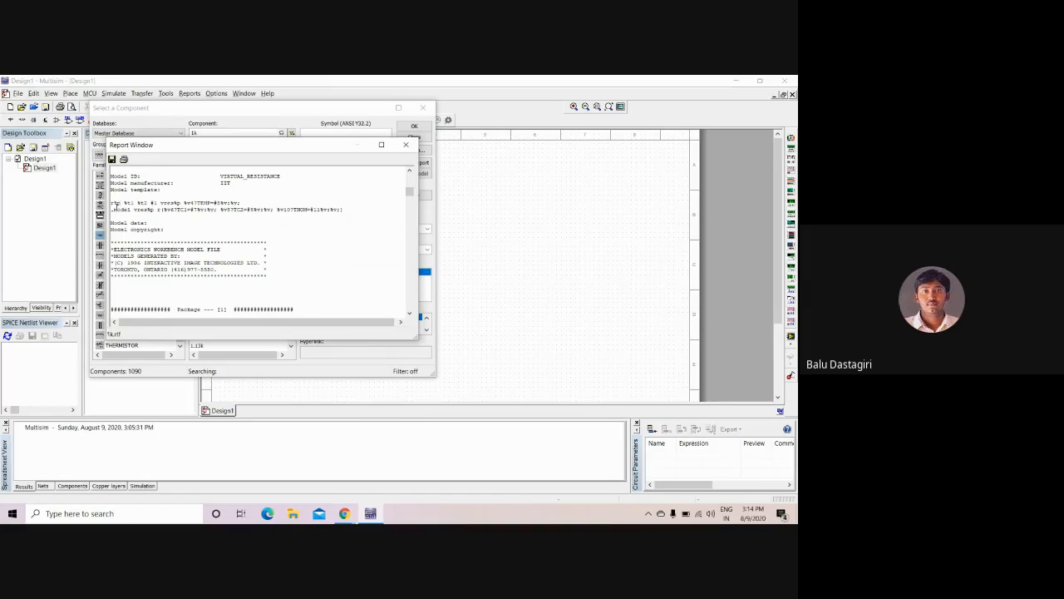
- Examine the package footprints and pin information through the end of the 1k resistor's detail report, and close the report
scroll(116, 210, "down", 8)
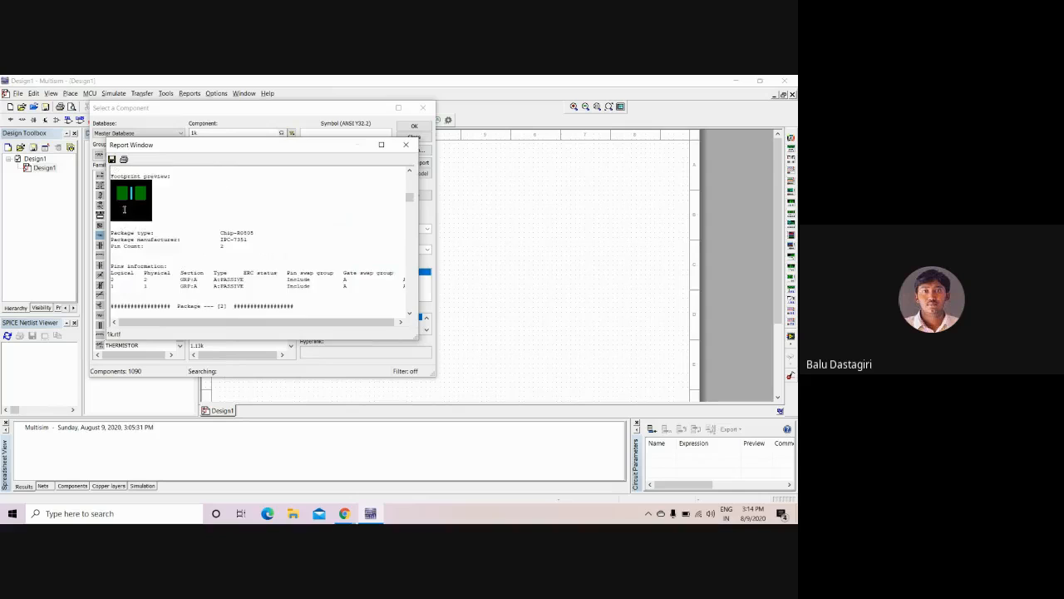
scroll(127, 209, "down", 1)
scroll(133, 211, "up", 3)
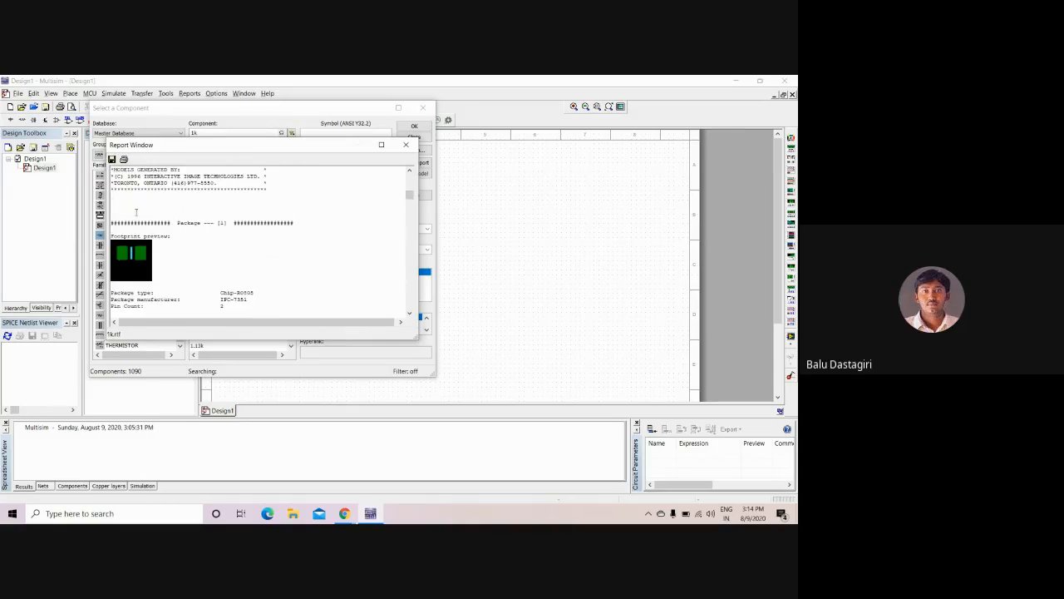
scroll(135, 275, "down", 1)
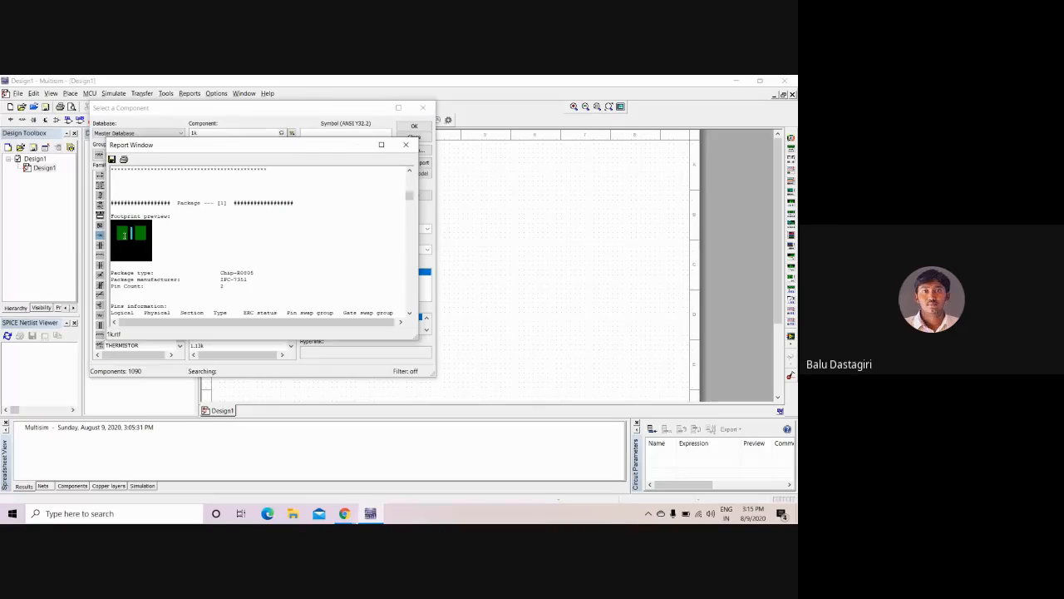
scroll(137, 235, "down", 10)
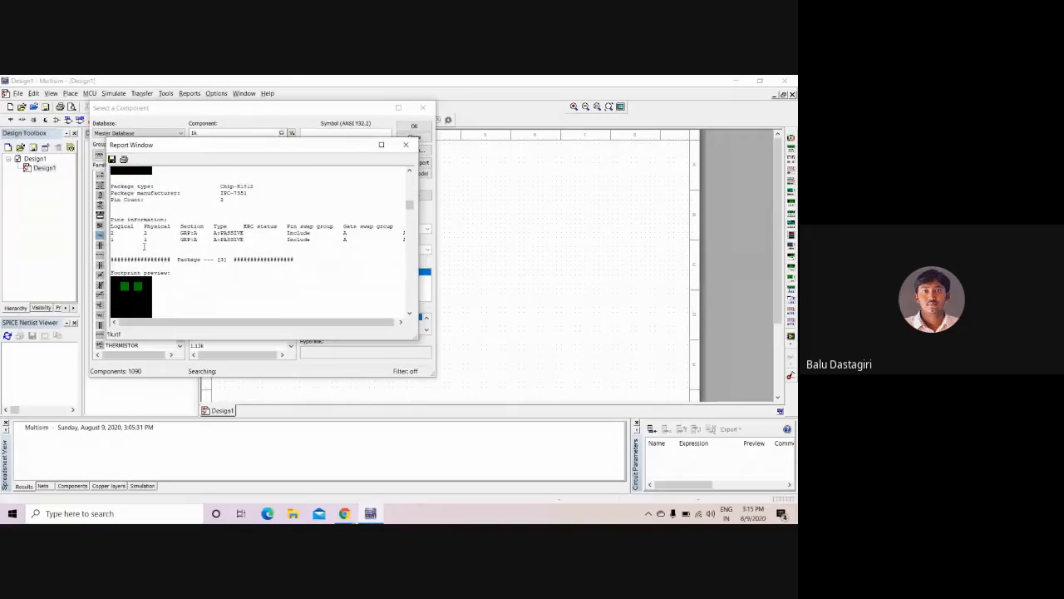
scroll(145, 245, "down", 10)
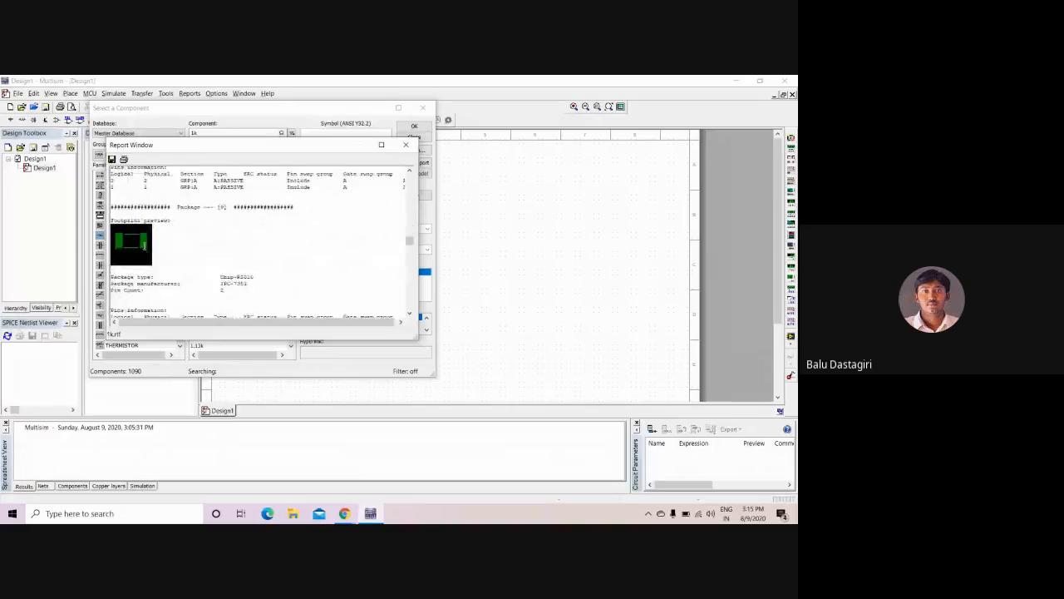
scroll(145, 245, "down", 4)
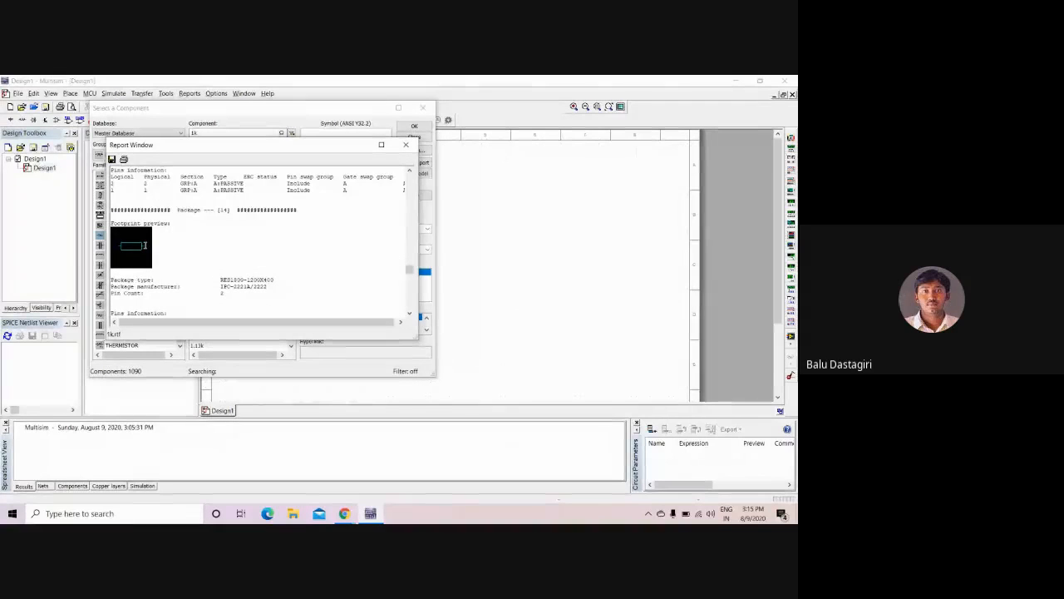
scroll(145, 244, "down", 5)
scroll(145, 244, "down", 3)
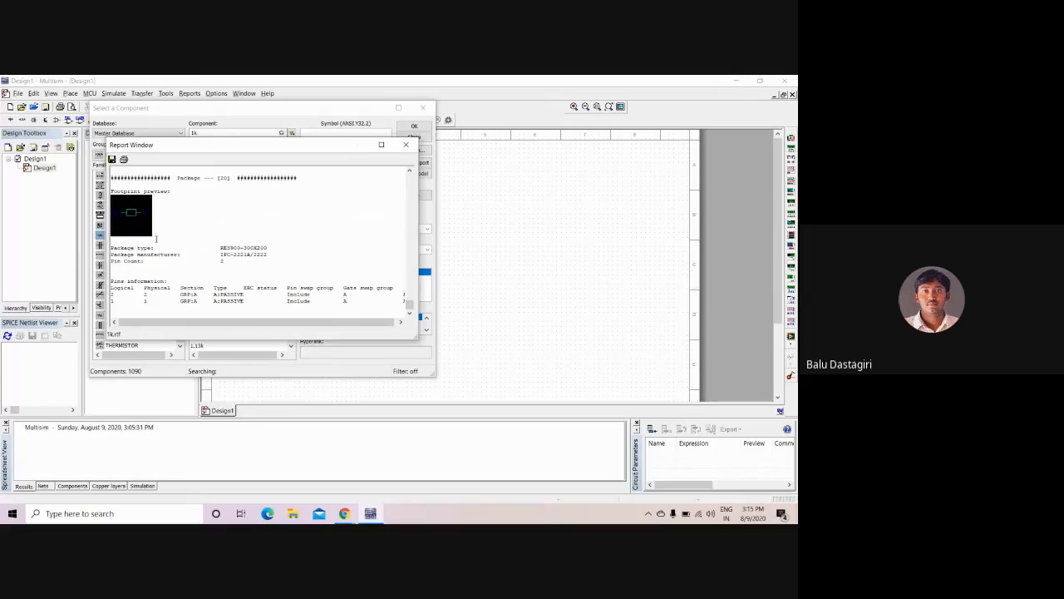
left_click(407, 146)
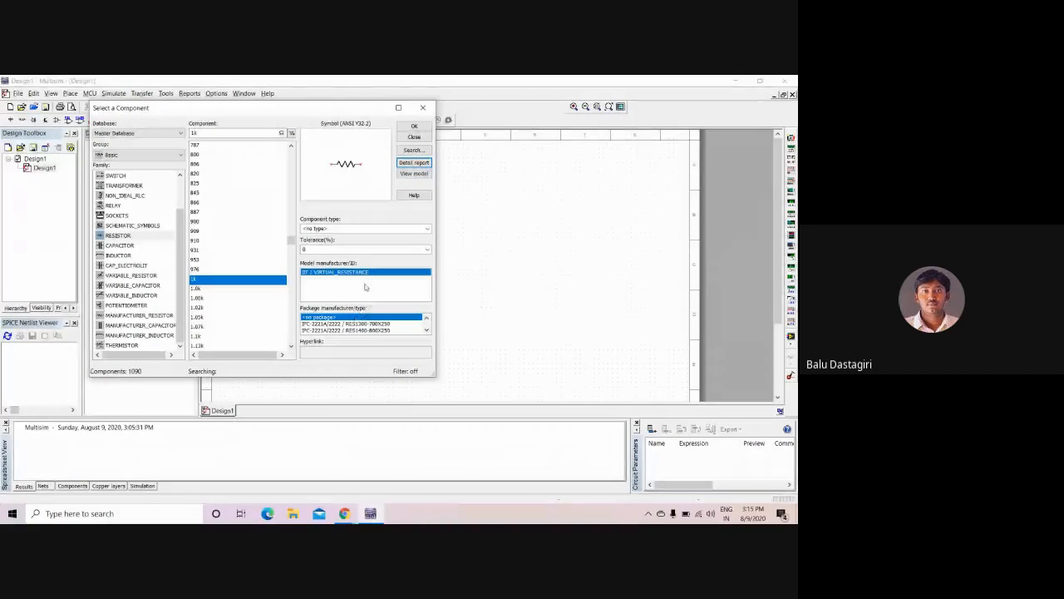
- Review the component types available for the 1k resistor and keep <no type>
left_click(334, 228)
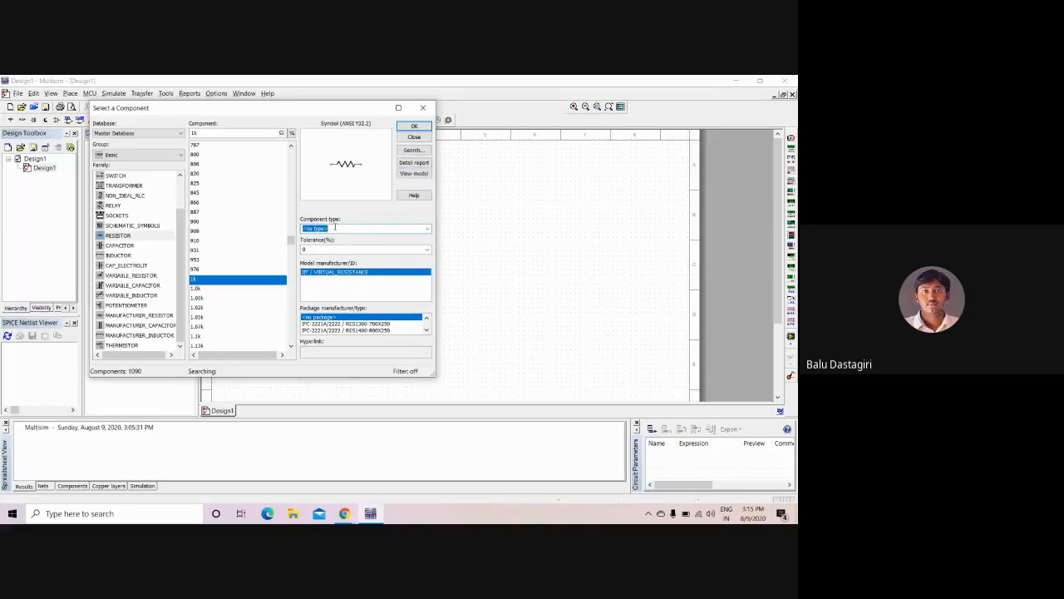
left_click(428, 228)
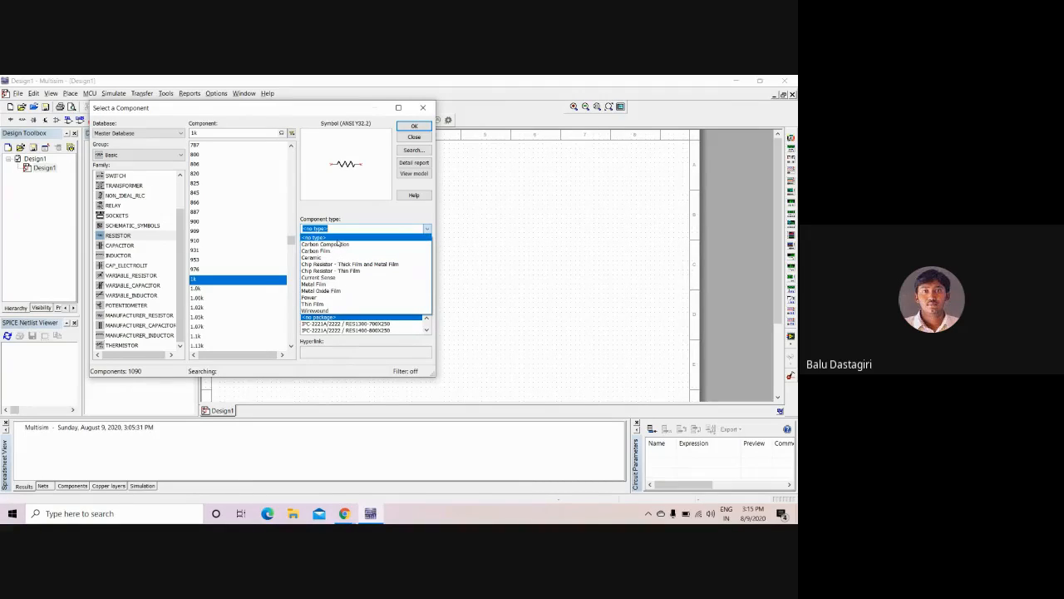
left_click(338, 240)
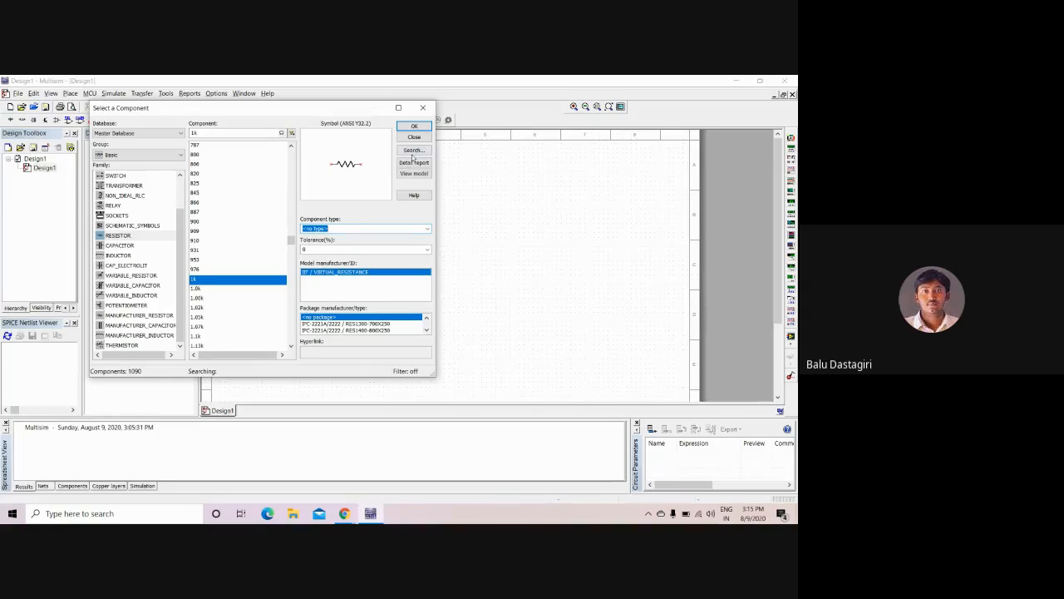
- Switch to the Diodes group and on to the Transistors group, examining the component families of each
left_click(147, 156)
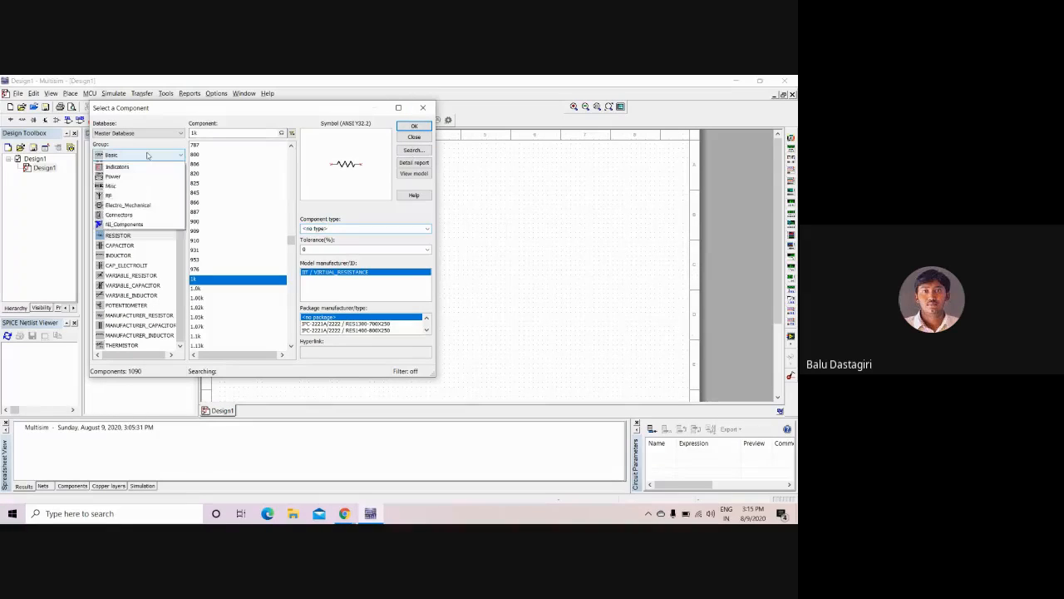
left_click(136, 195)
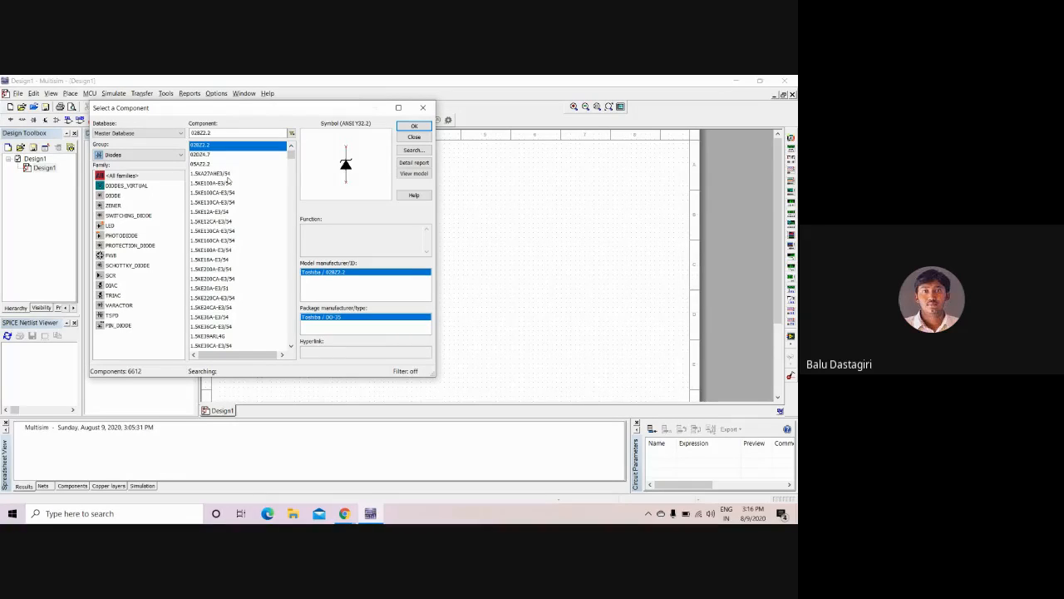
left_click(125, 156)
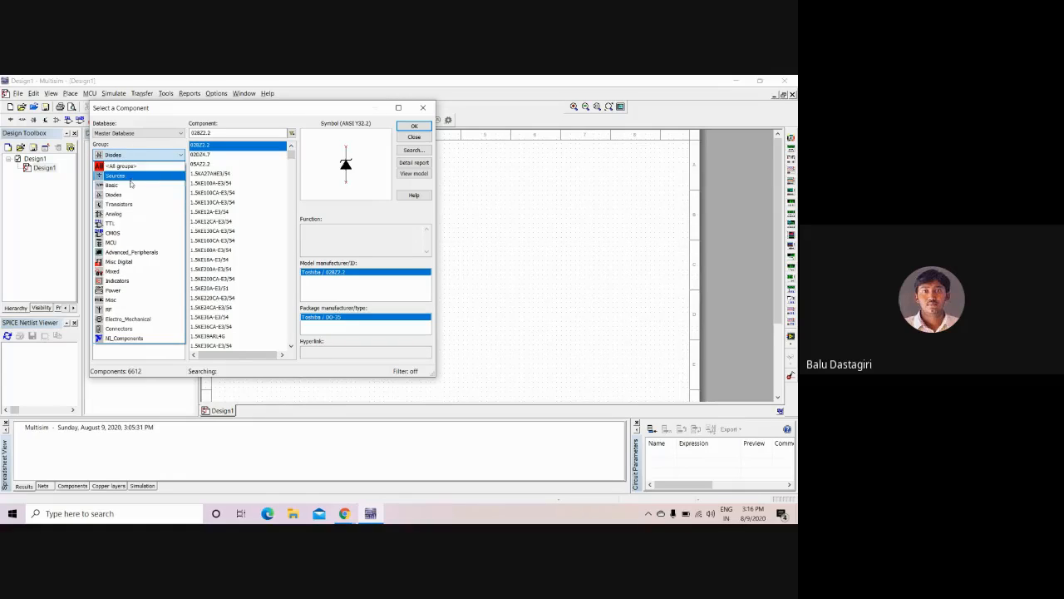
left_click(128, 204)
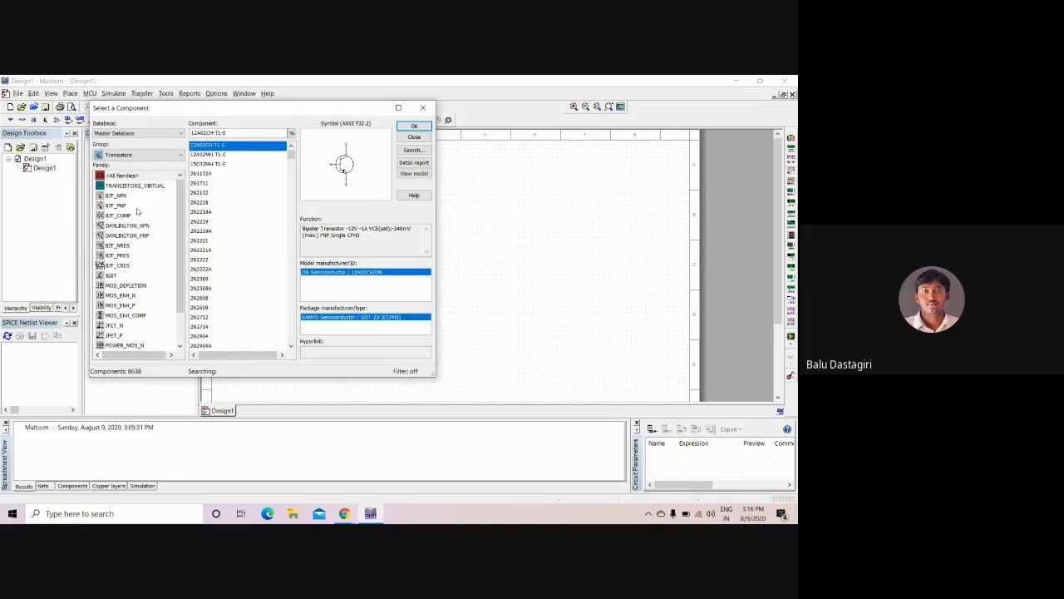
scroll(137, 211, "down", 2)
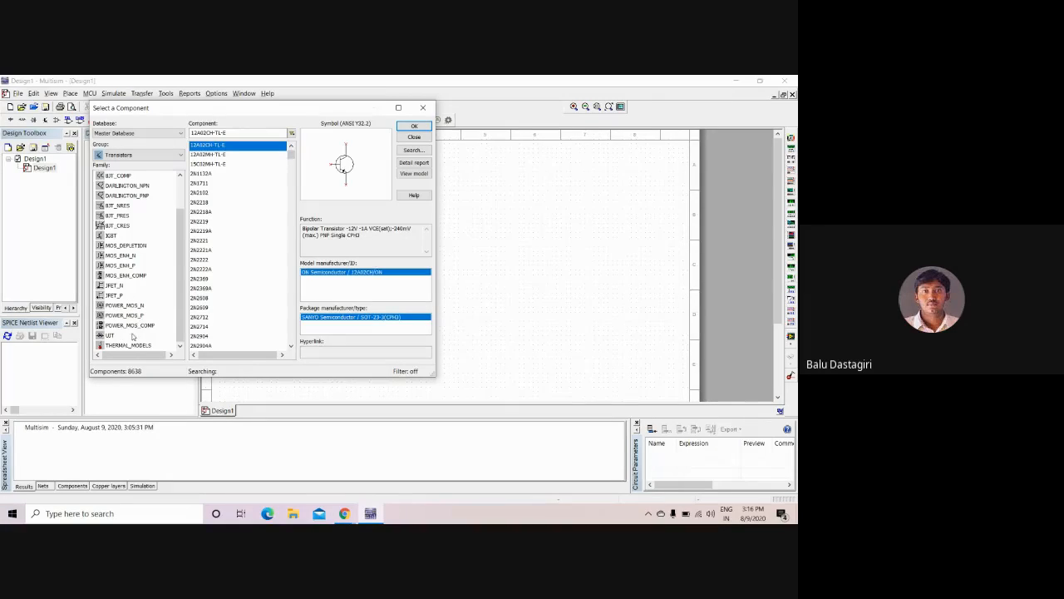
- Switch to the Analog group, inspect the 741 op-amp, and browse the differential, wideband, audio and instrumentation amplifier families
left_click(137, 158)
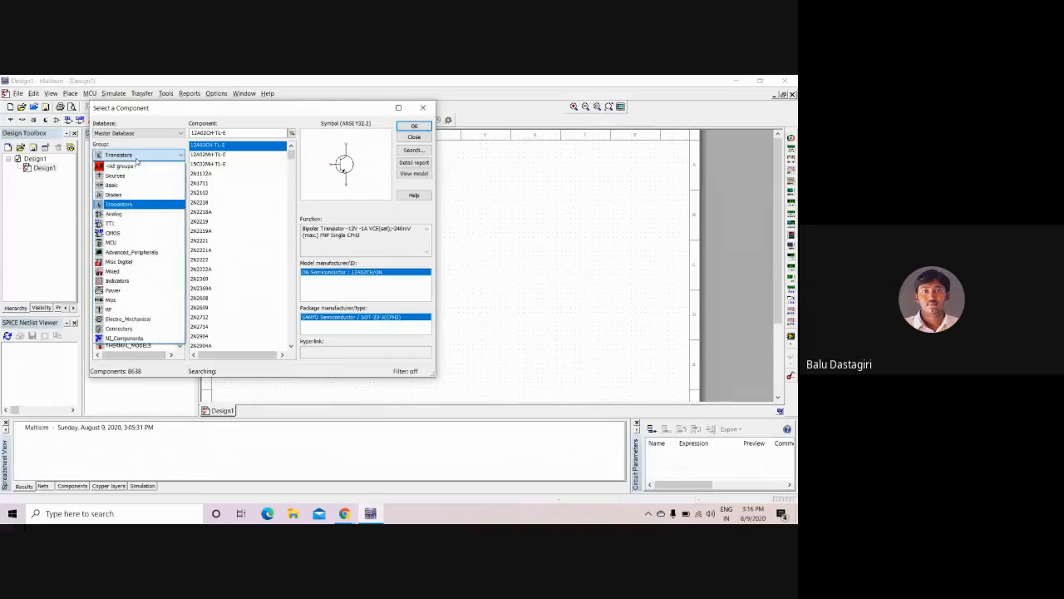
left_click(139, 215)
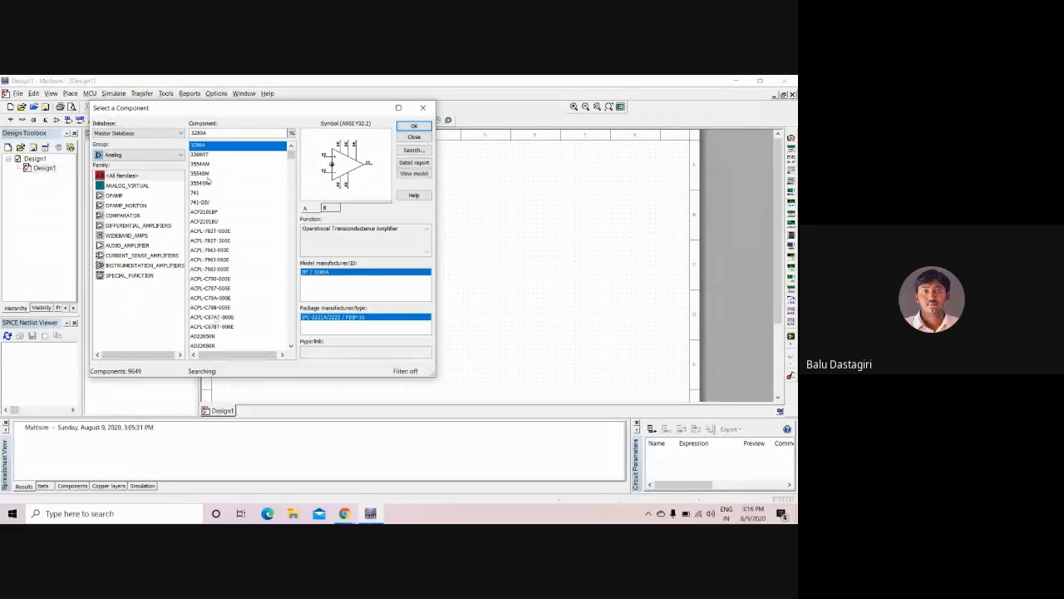
left_click(196, 193)
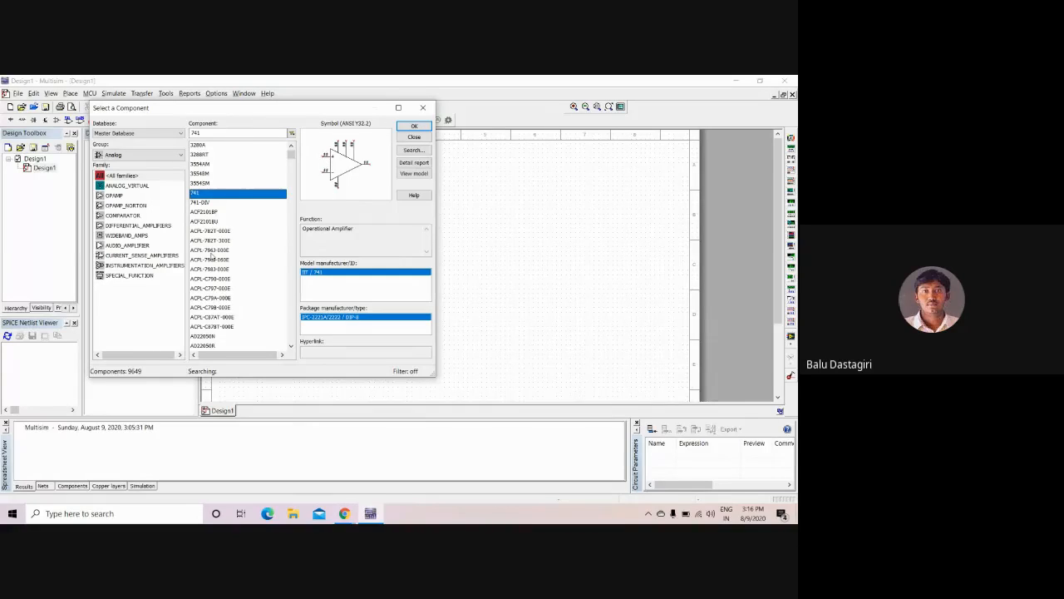
left_click(143, 223)
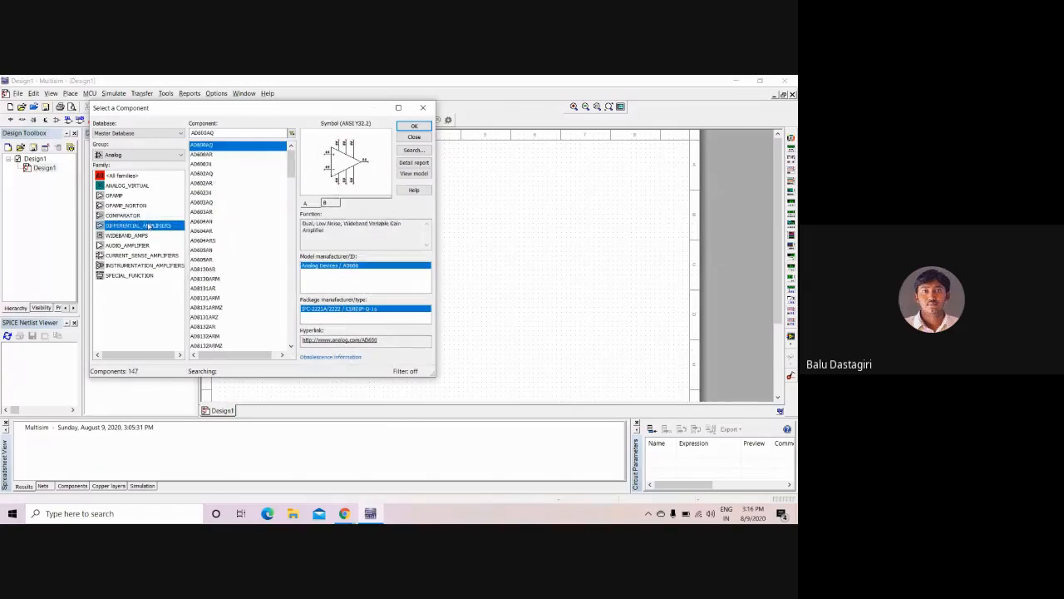
left_click(133, 235)
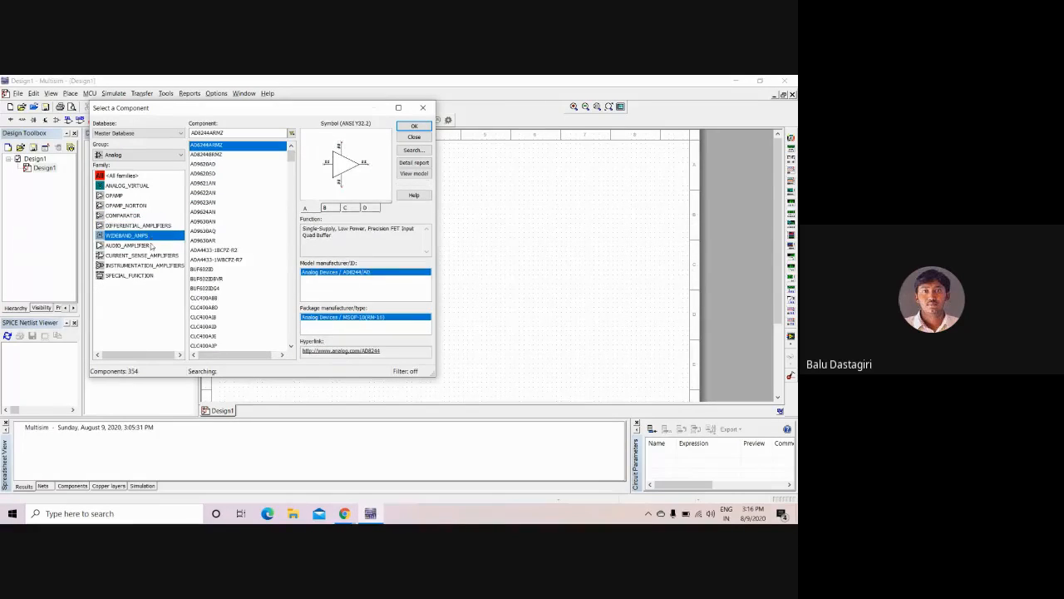
left_click(133, 246)
left_click(143, 264)
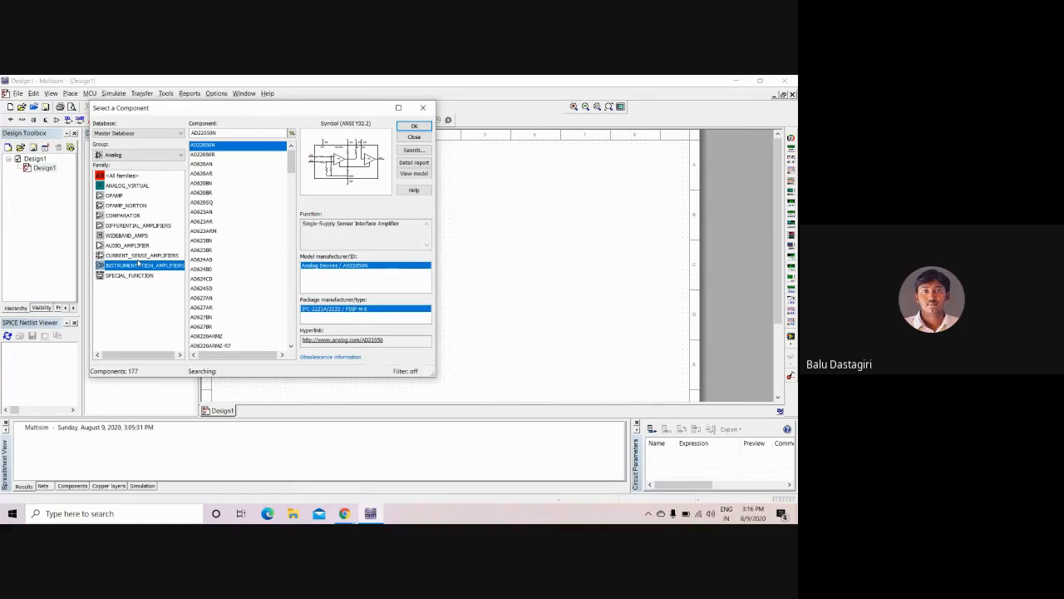
- Switch to the TTL group and browse its list of 74-series parts across all families
left_click(154, 155)
left_click(123, 223)
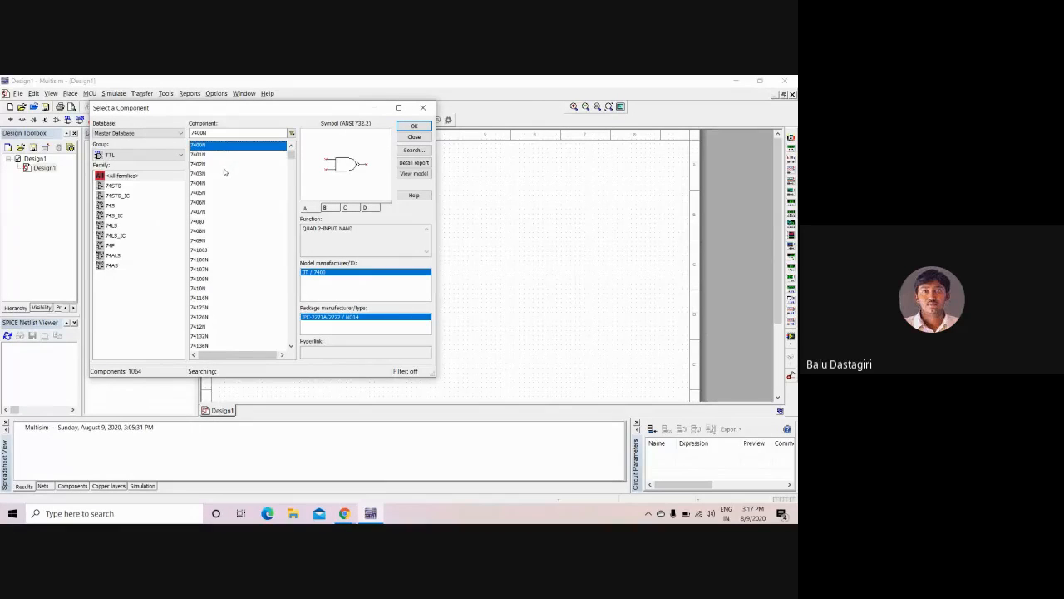
scroll(224, 173, "down", 10)
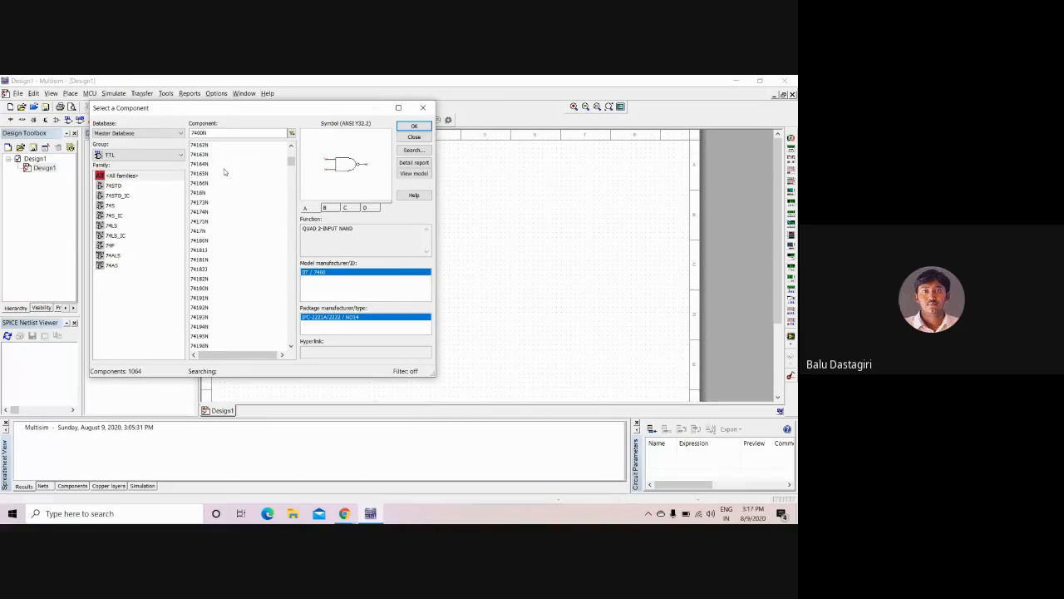
- Finish browsing the TTL parts, switch to the CMOS group and inspect several 4000-series parts, including 4001BP_15V
scroll(224, 173, "down", 5)
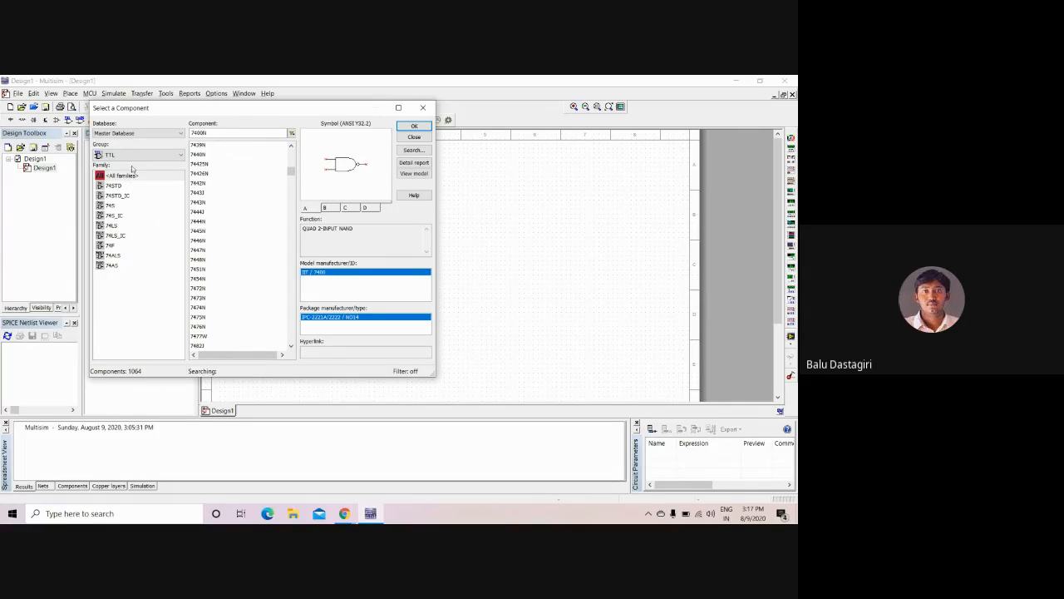
left_click(133, 155)
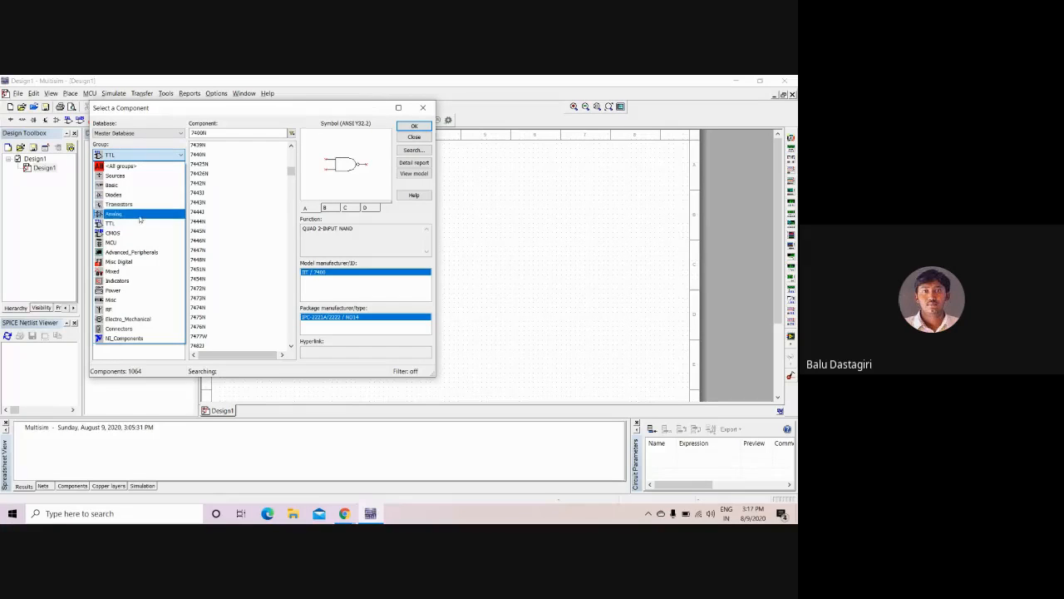
left_click(132, 233)
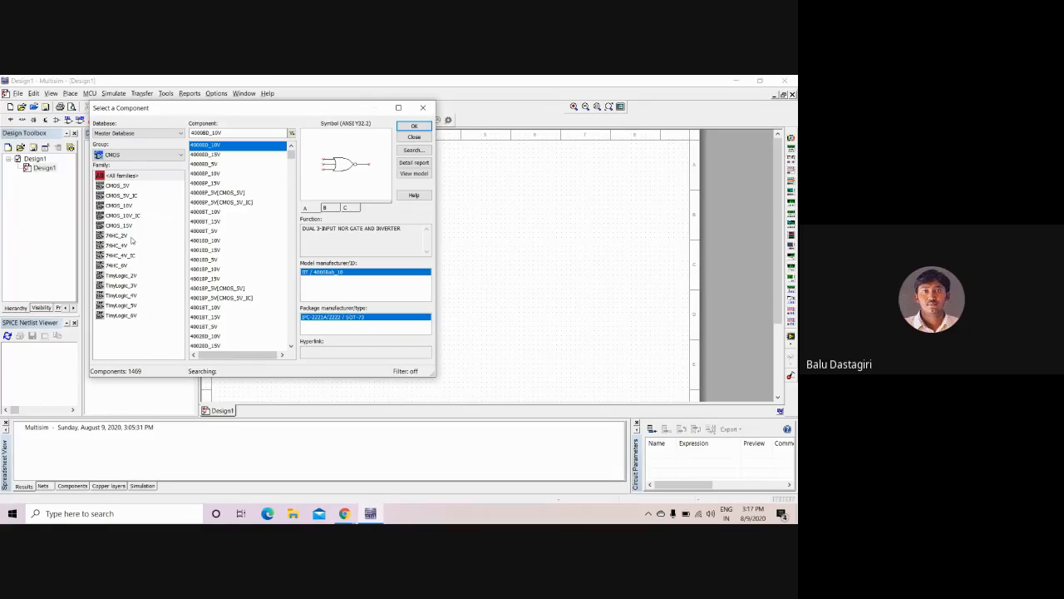
left_click(196, 213)
left_click(213, 242)
left_click(201, 279)
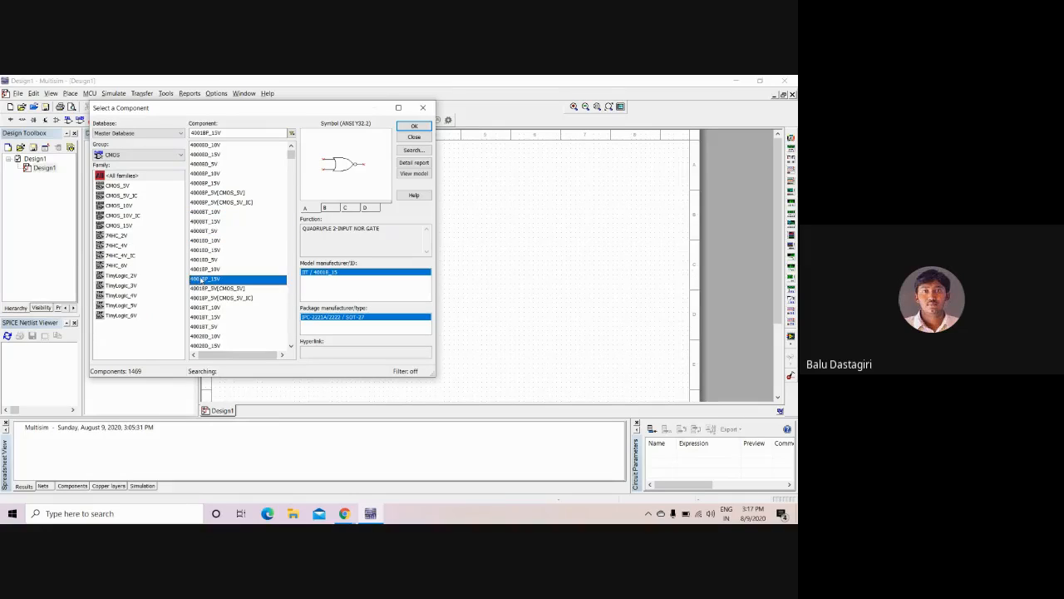
scroll(162, 161, "up", 1)
- Examine the 805x, PIC and RAM families of the MCU group, and switch to the Mixed group to view its families
left_click(162, 160)
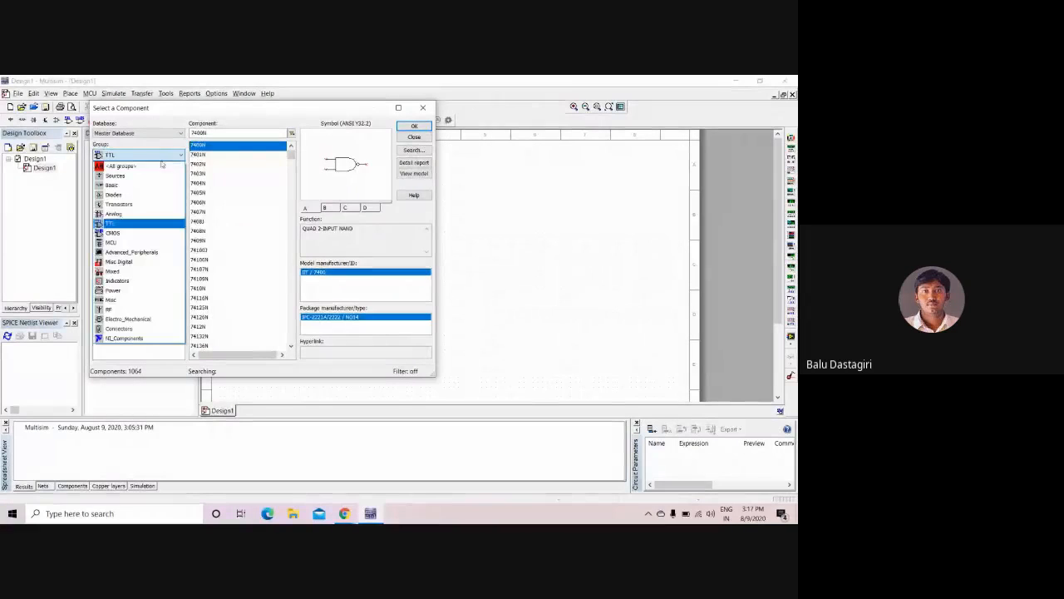
left_click(133, 242)
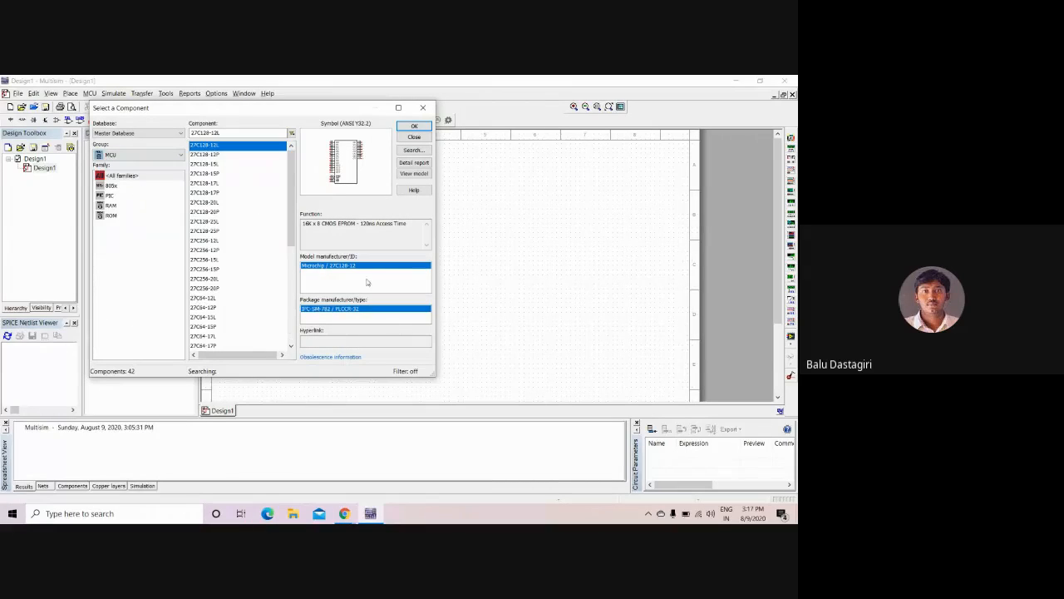
left_click(125, 184)
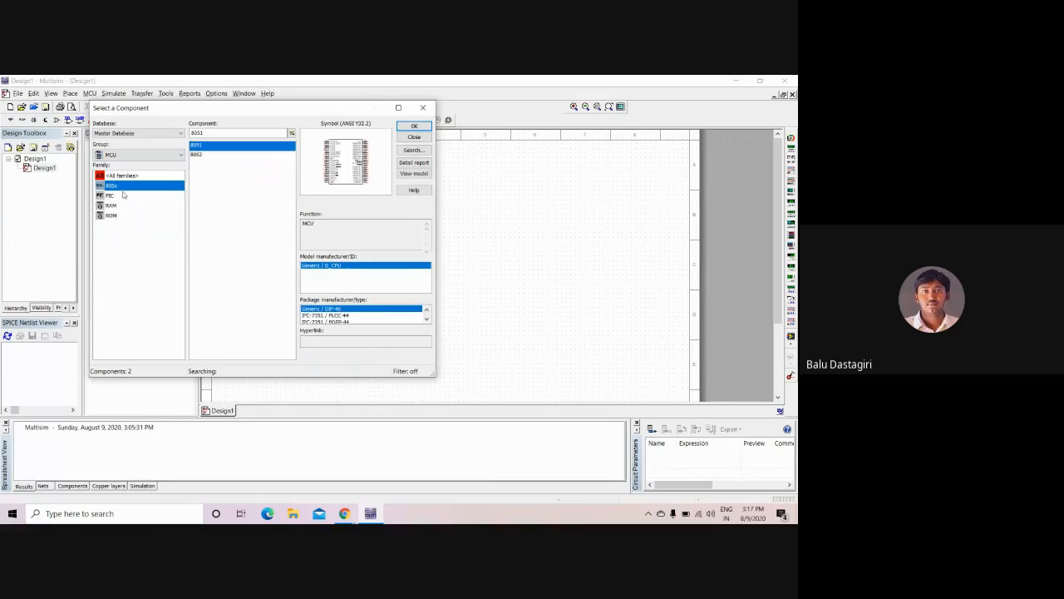
left_click(123, 196)
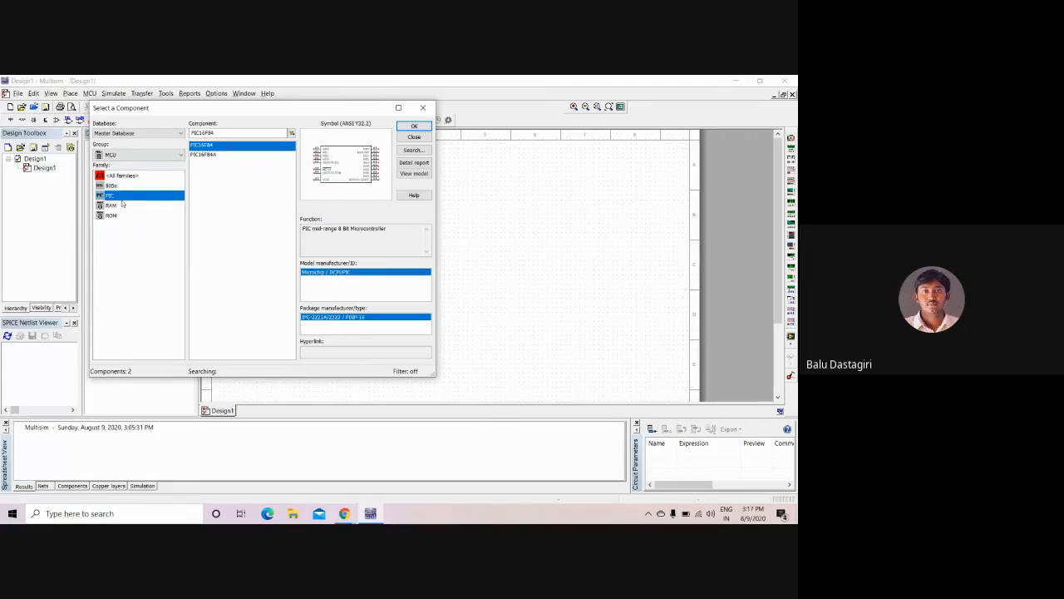
left_click(122, 205)
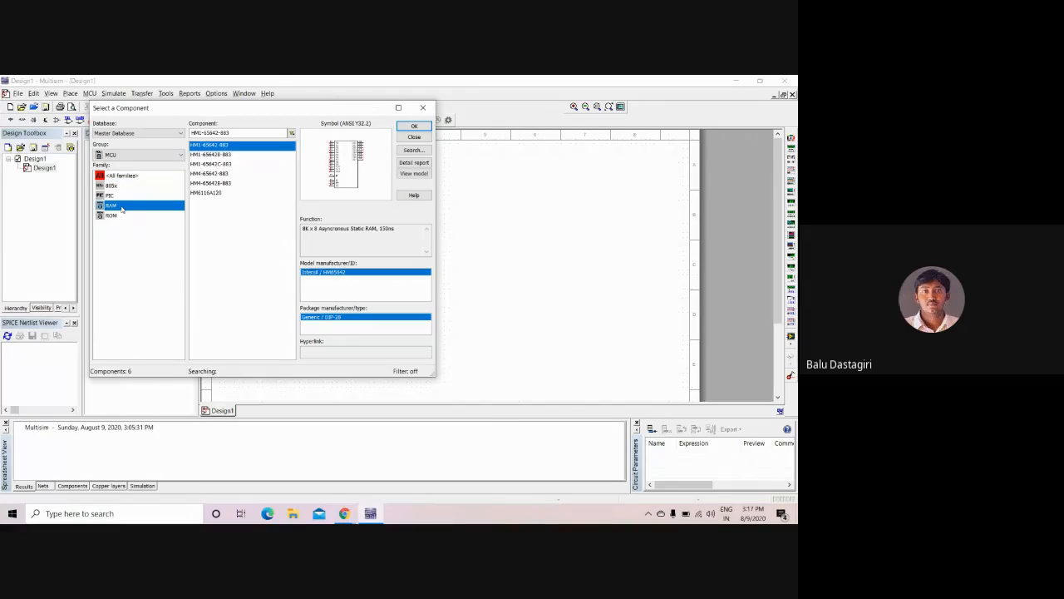
left_click(153, 156)
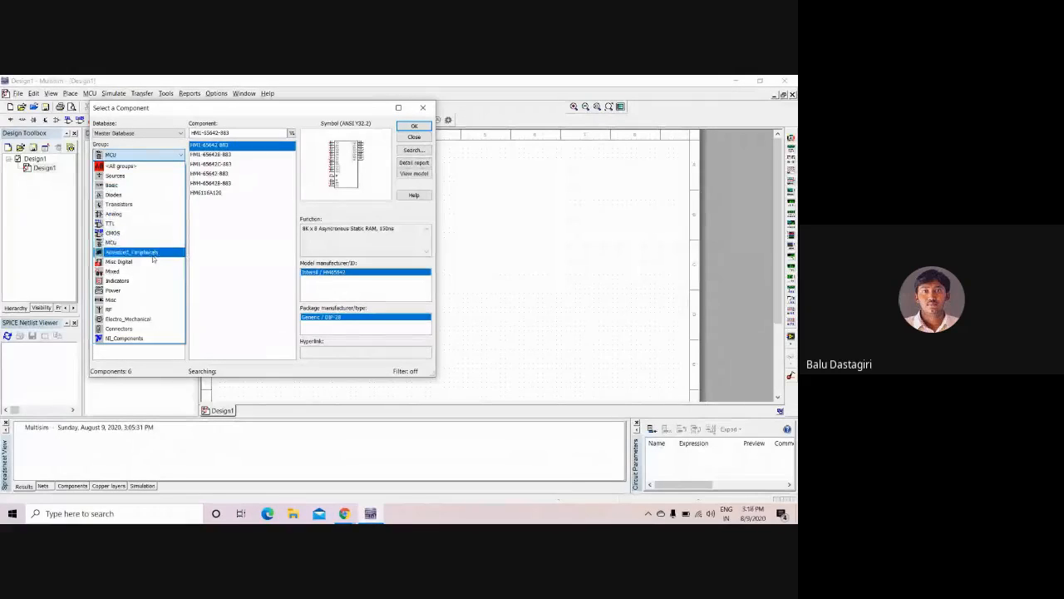
left_click(147, 271)
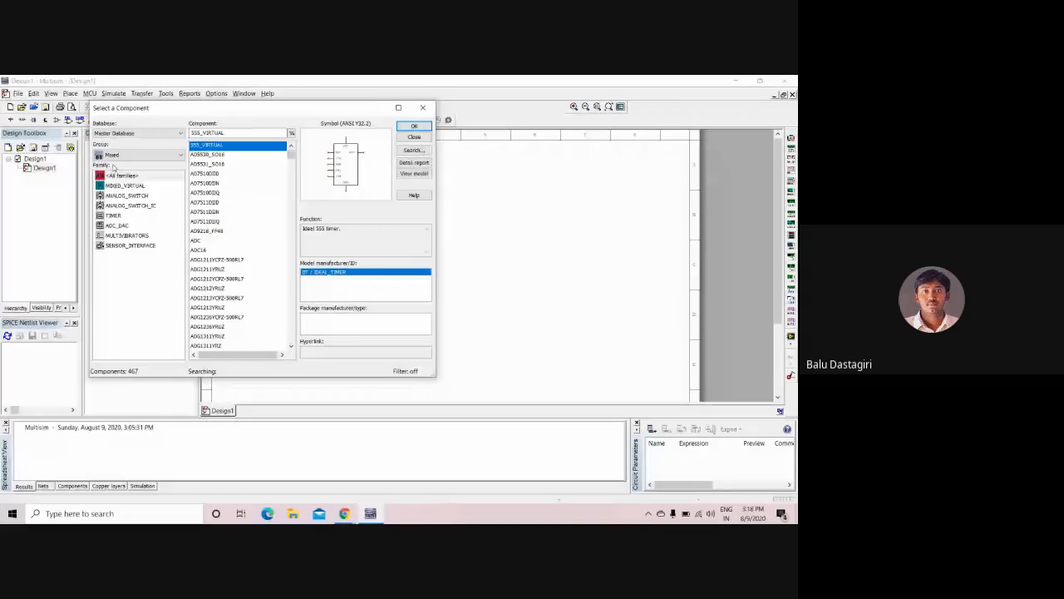
- Switch to the Indicators group and examine its voltmeter, ammeter, probe, buzzer and lamp families
left_click(117, 155)
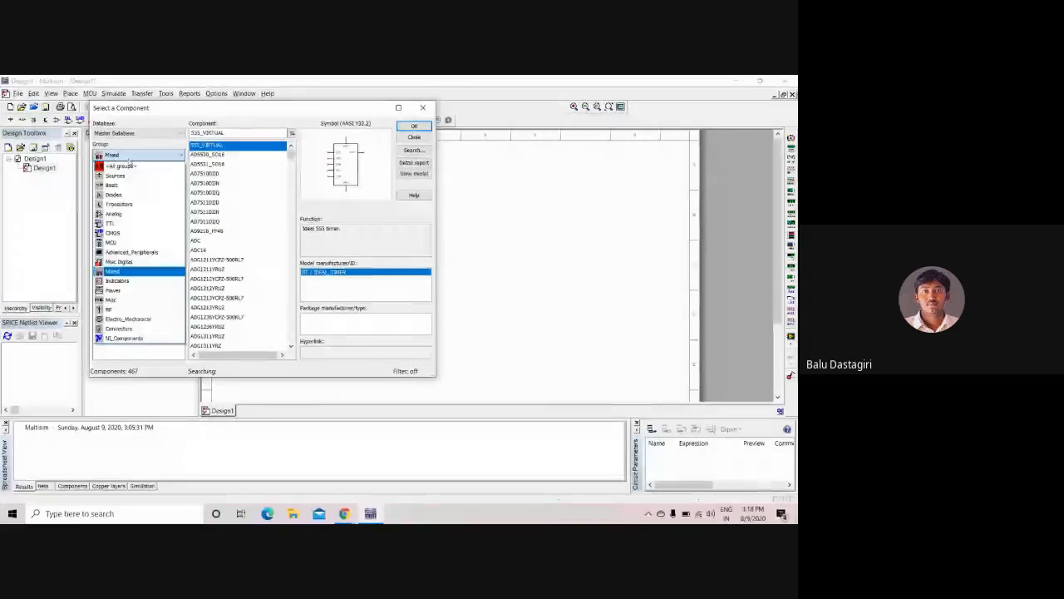
left_click(121, 281)
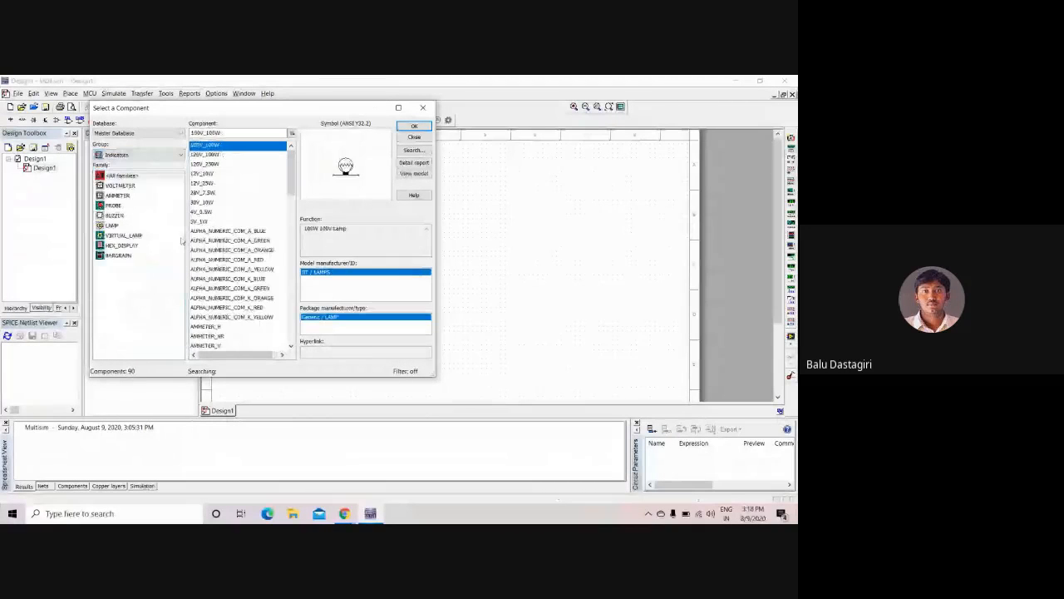
left_click(133, 186)
left_click(132, 203)
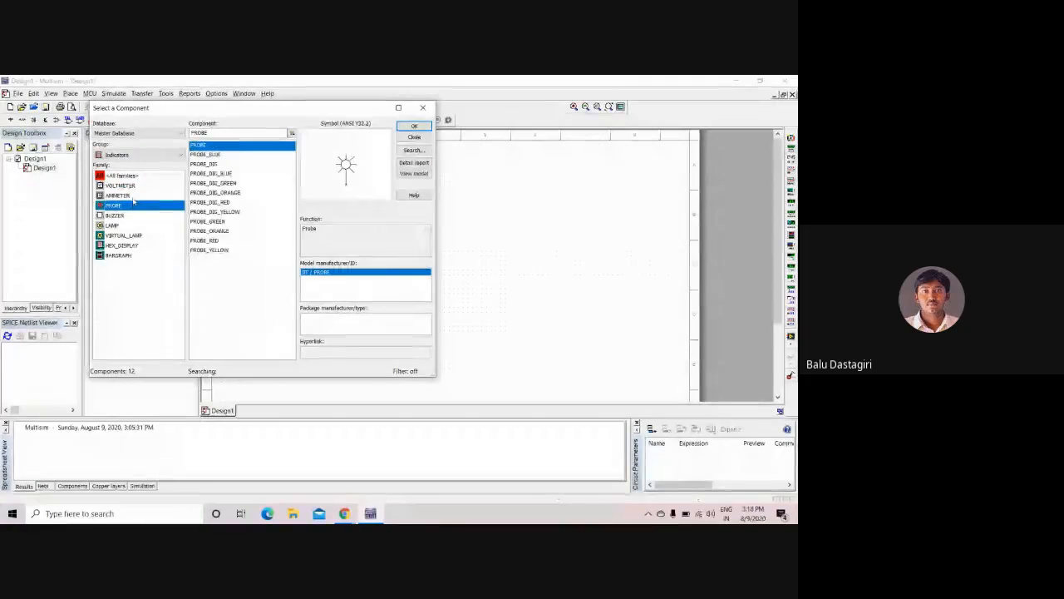
left_click(125, 196)
left_click(125, 205)
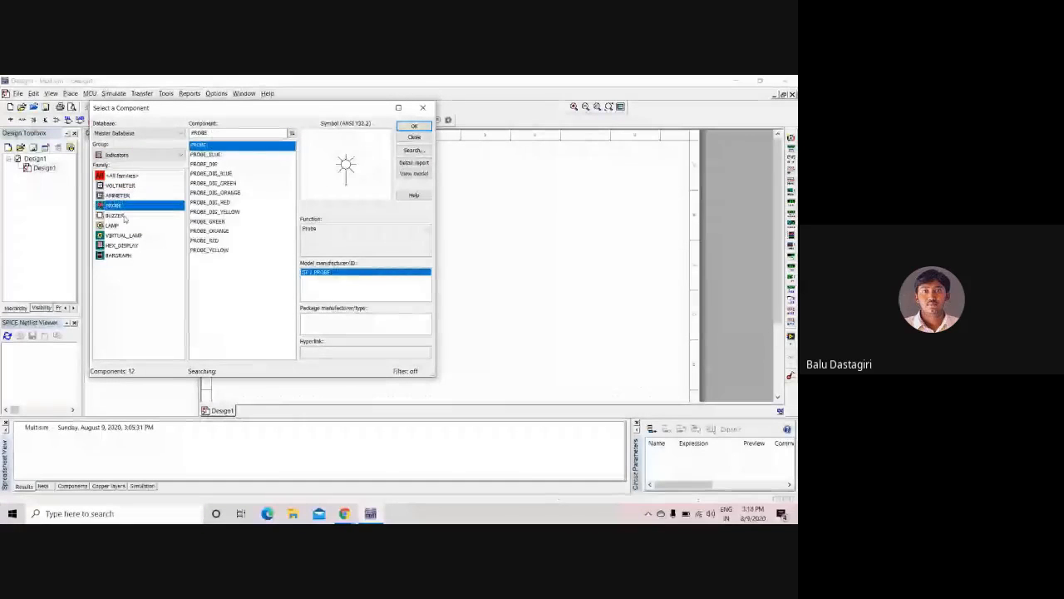
left_click(121, 215)
left_click(129, 225)
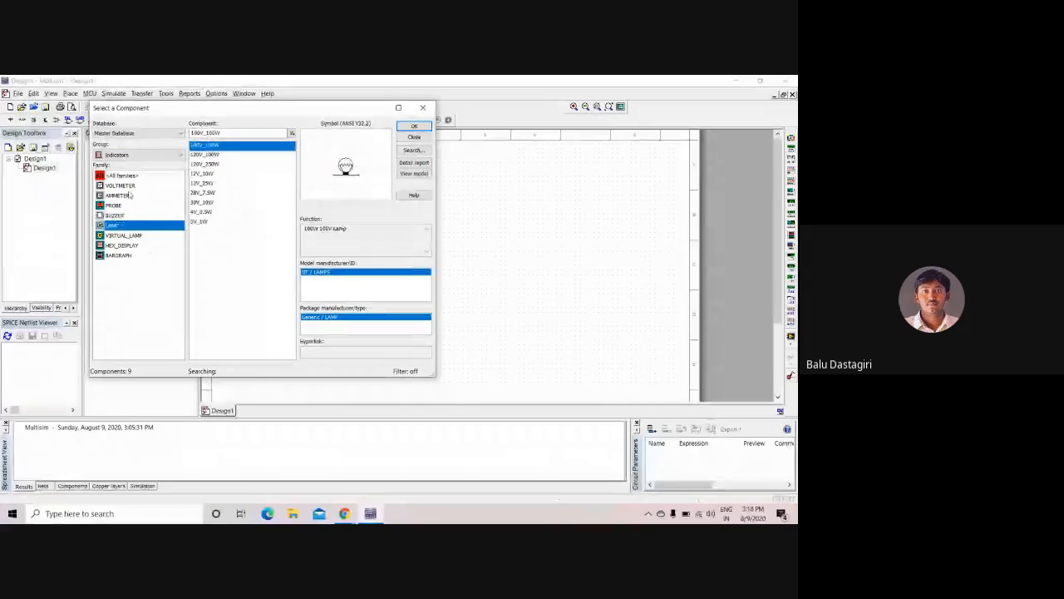
- Switch to the Power group and look through its full list of component families
left_click(109, 155)
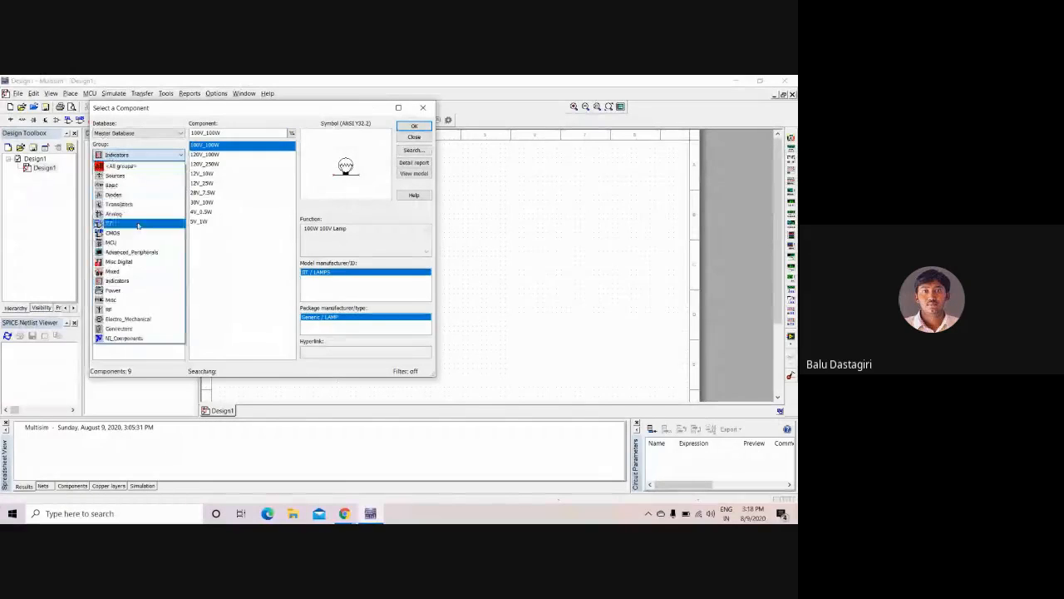
left_click(125, 287)
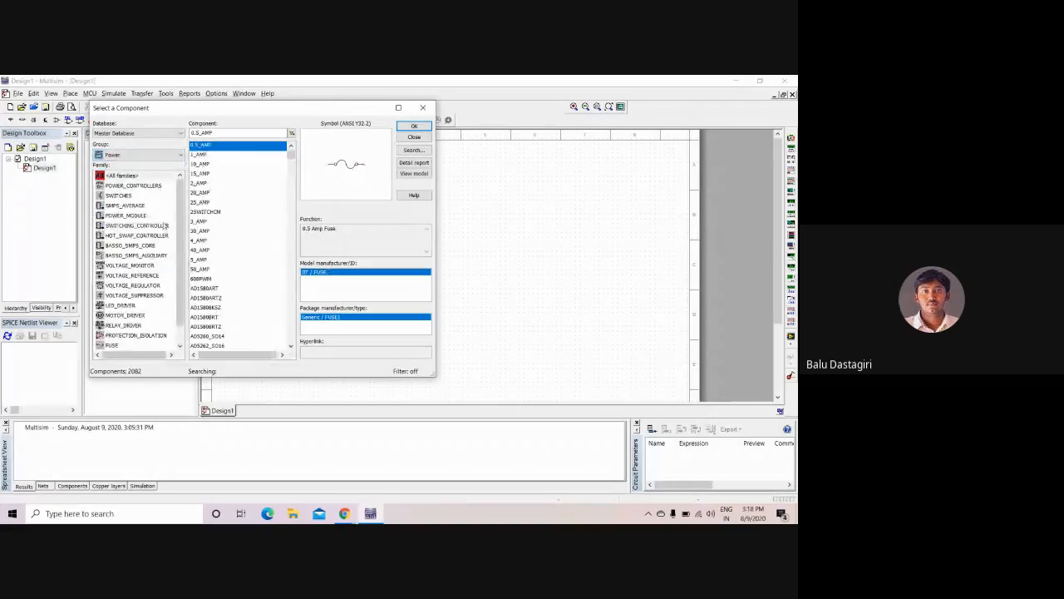
scroll(154, 241, "down", 1)
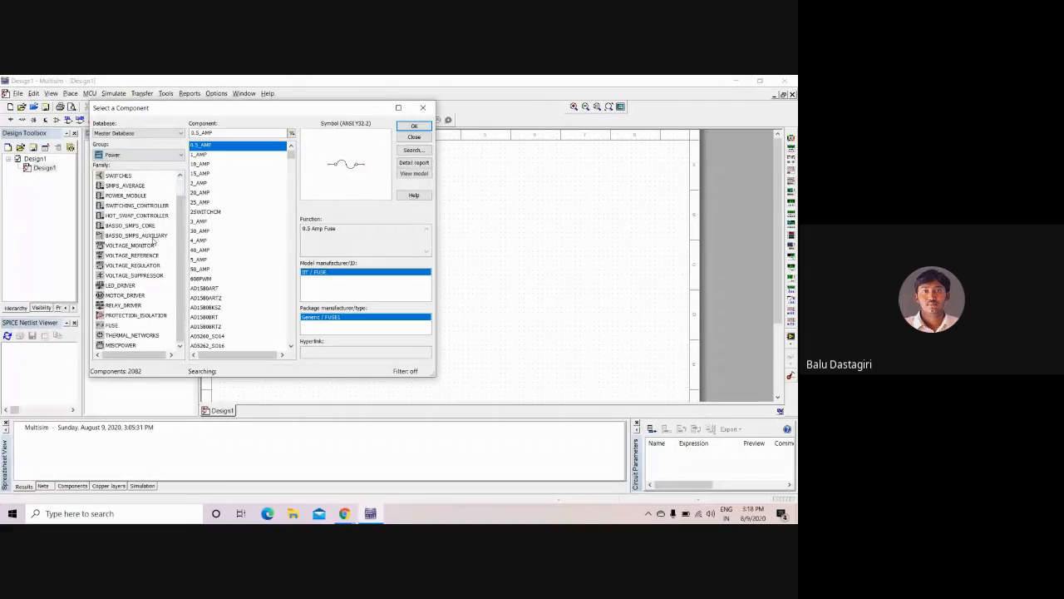
scroll(155, 236, "up", 1)
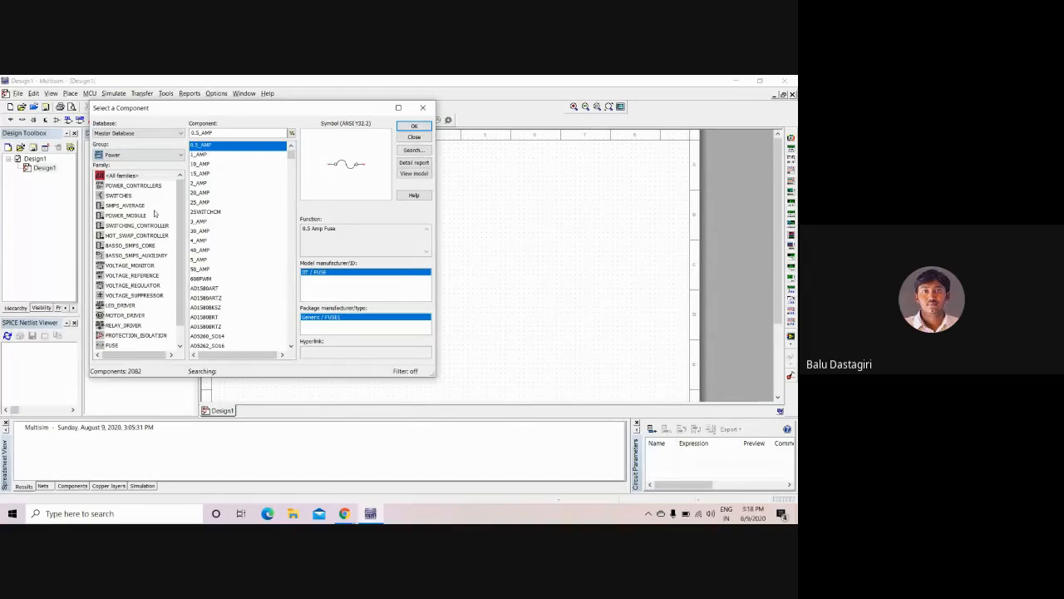
- View the Misc group and the Connectors group, and close the component browser without placing a part
left_click(179, 154)
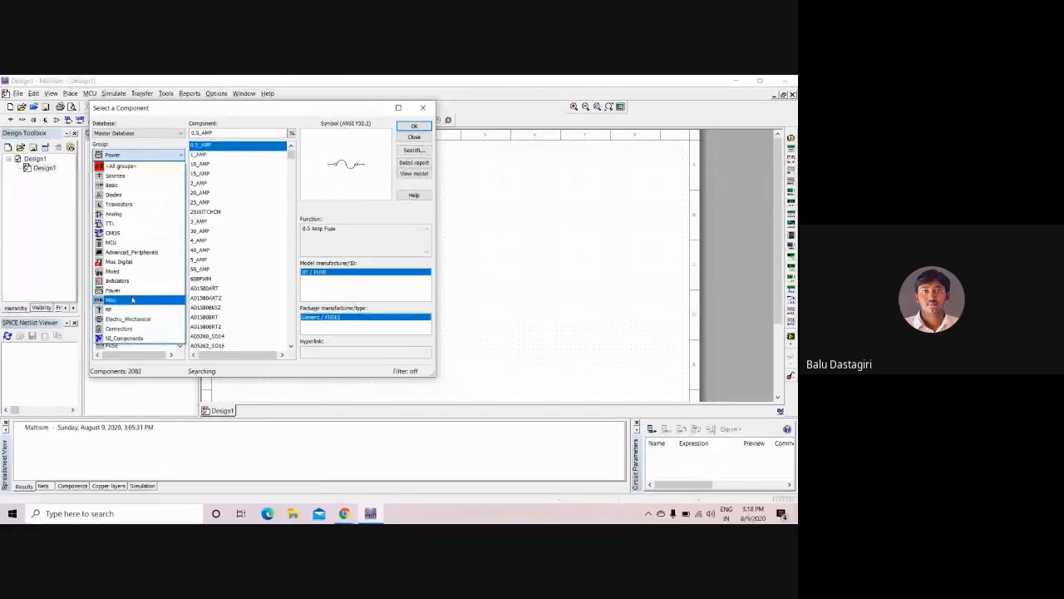
left_click(128, 300)
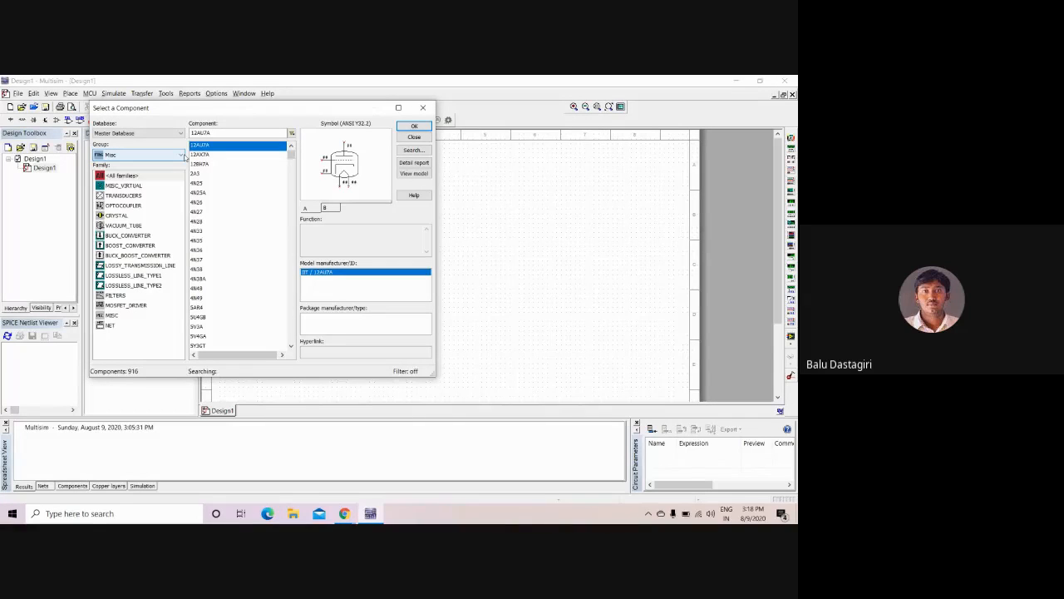
left_click(182, 155)
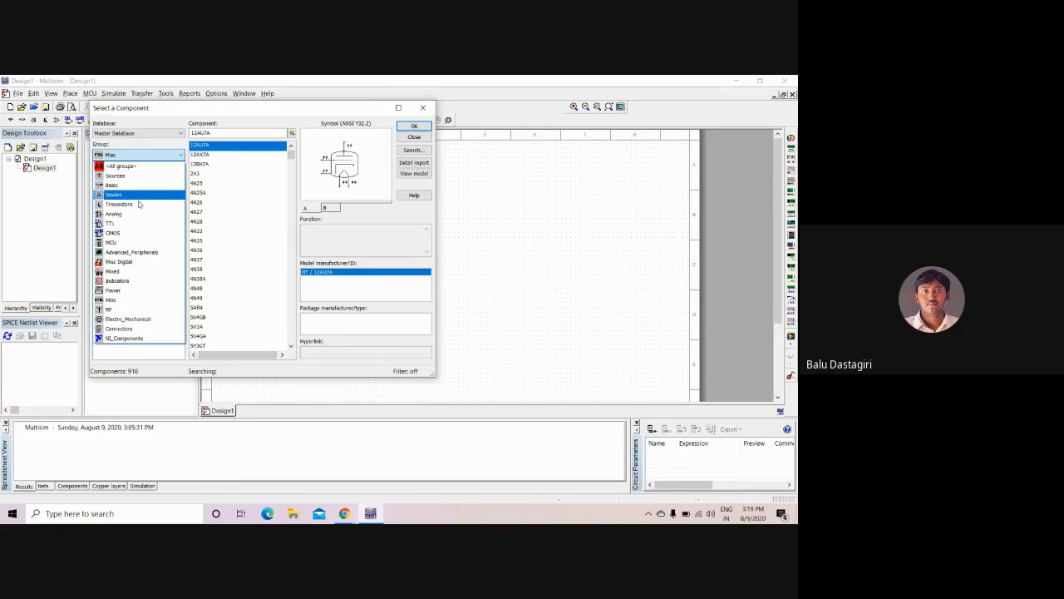
left_click(137, 329)
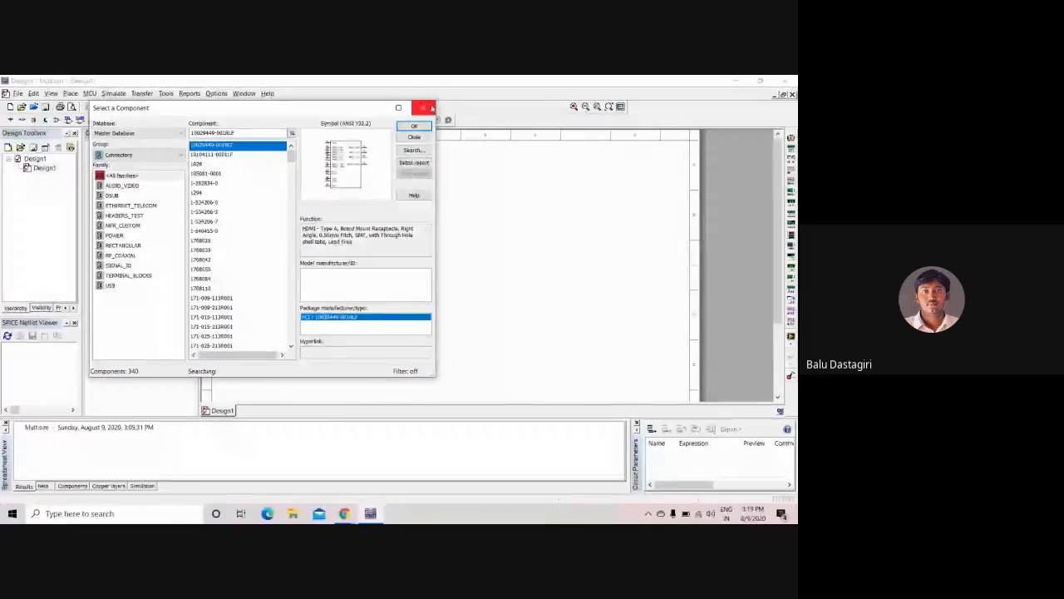
left_click(423, 108)
right_click(396, 195)
mouse_move(426, 216)
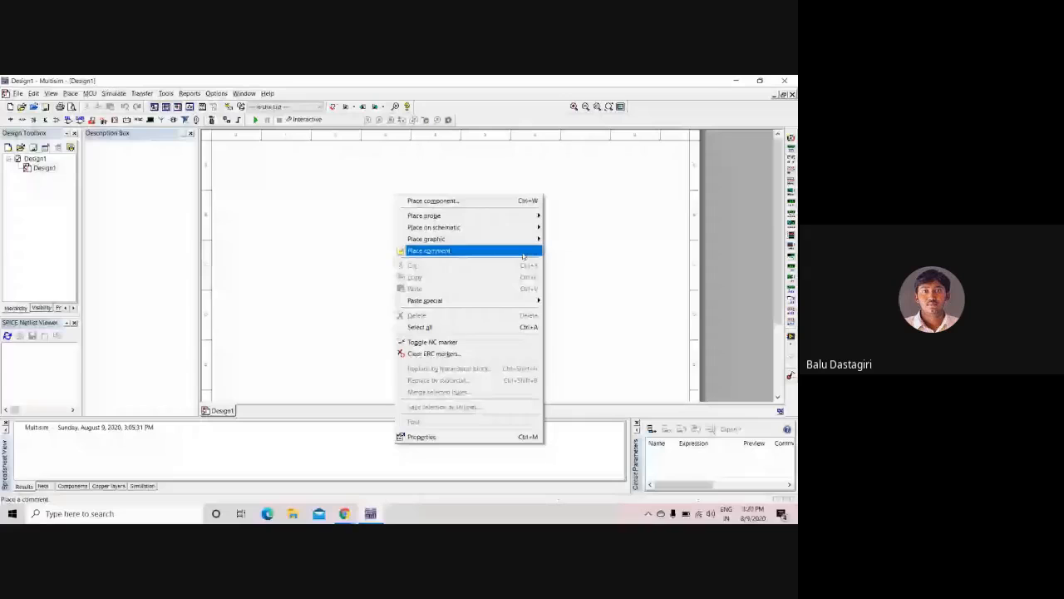
left_click(308, 183)
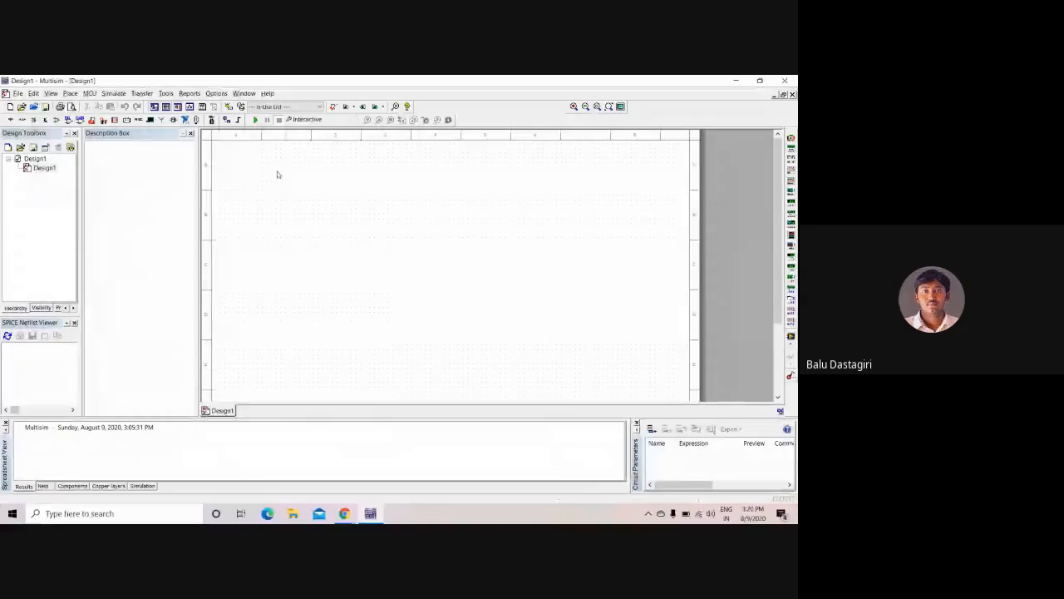
- Review the available analyses and the Interactive Simulation parameters in the Analyses and Simulation settings, and close them without changes
left_click(18, 94)
mouse_move(36, 96)
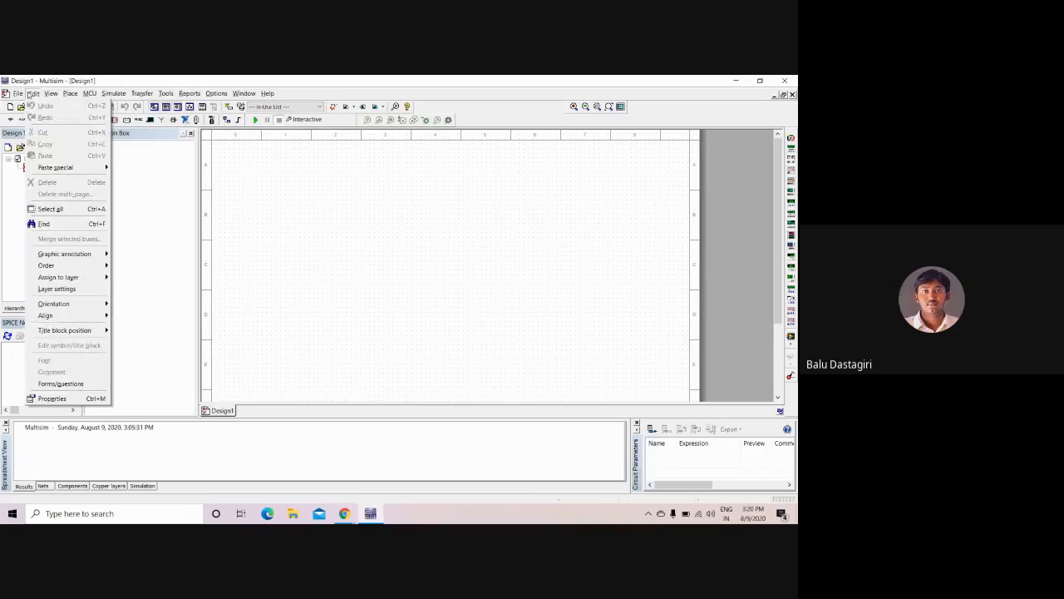
mouse_move(64, 258)
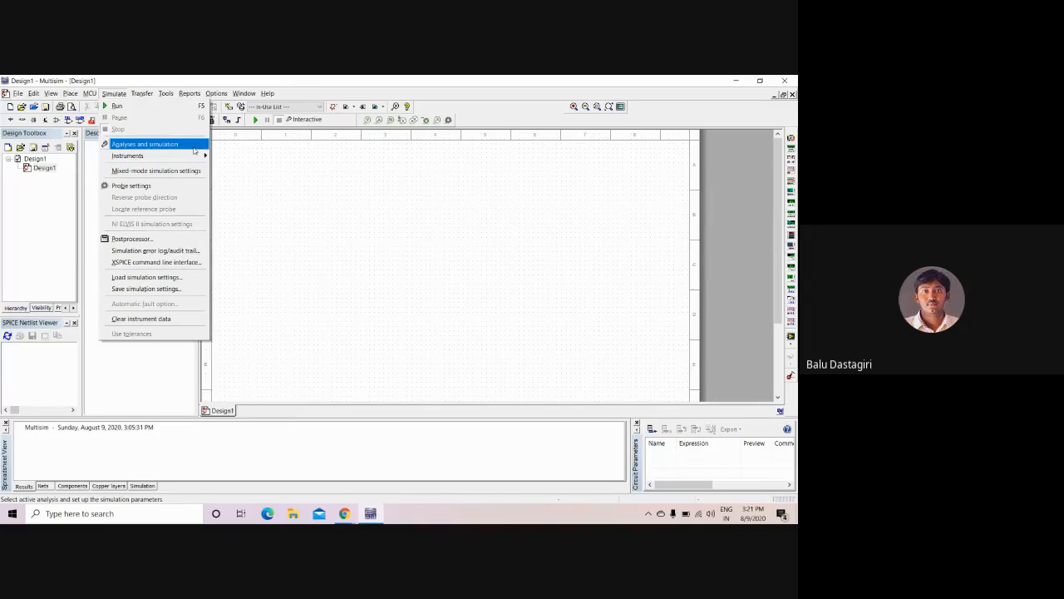
left_click(194, 148)
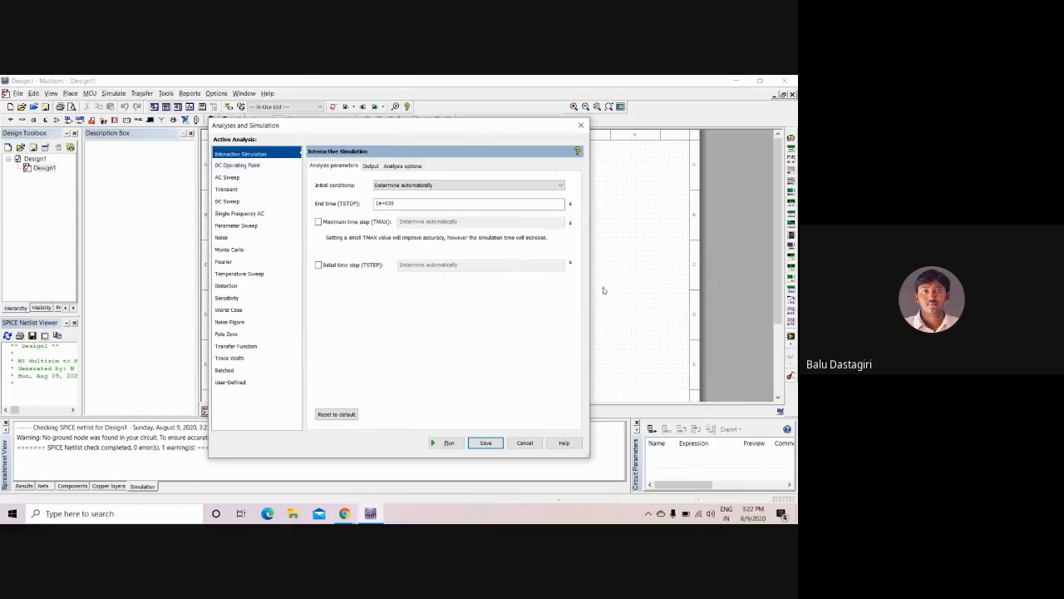
left_click(582, 126)
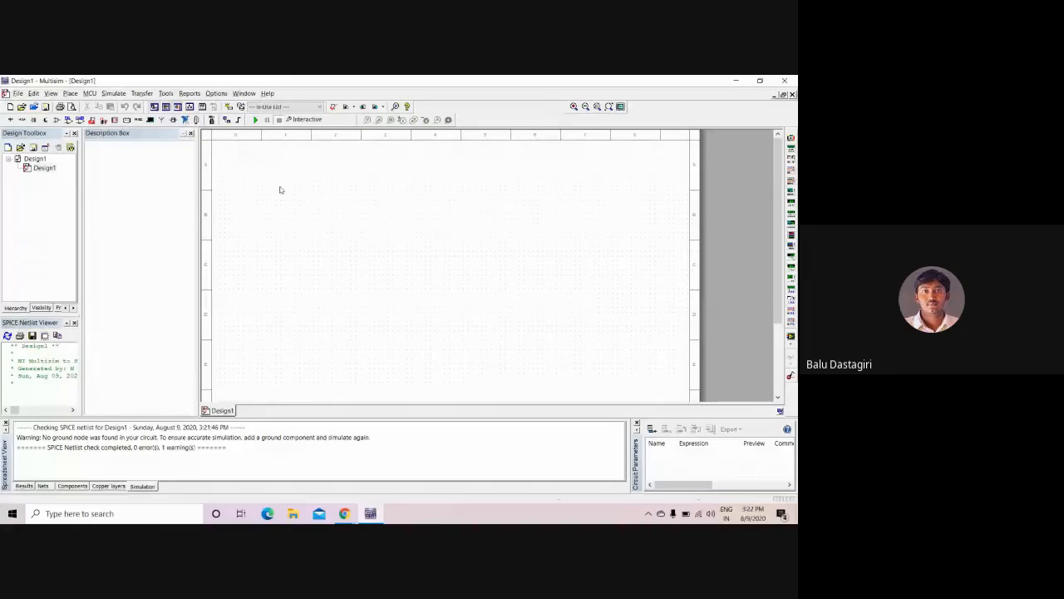
- Place a 1k resistor from the Basic group's RESISTOR family in the upper middle of the schematic, and end component placement
right_click(318, 191)
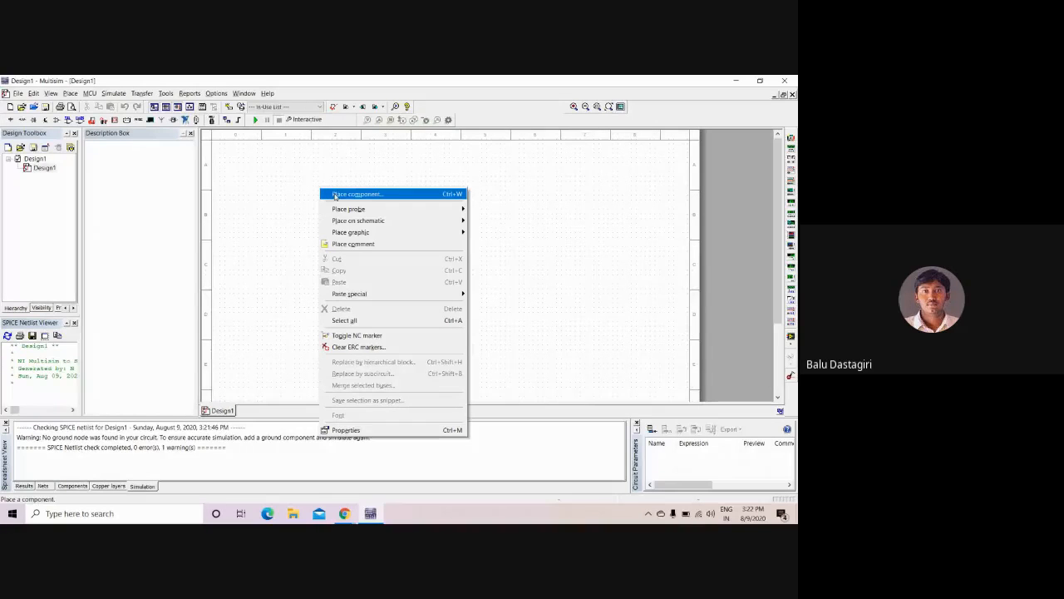
left_click(335, 195)
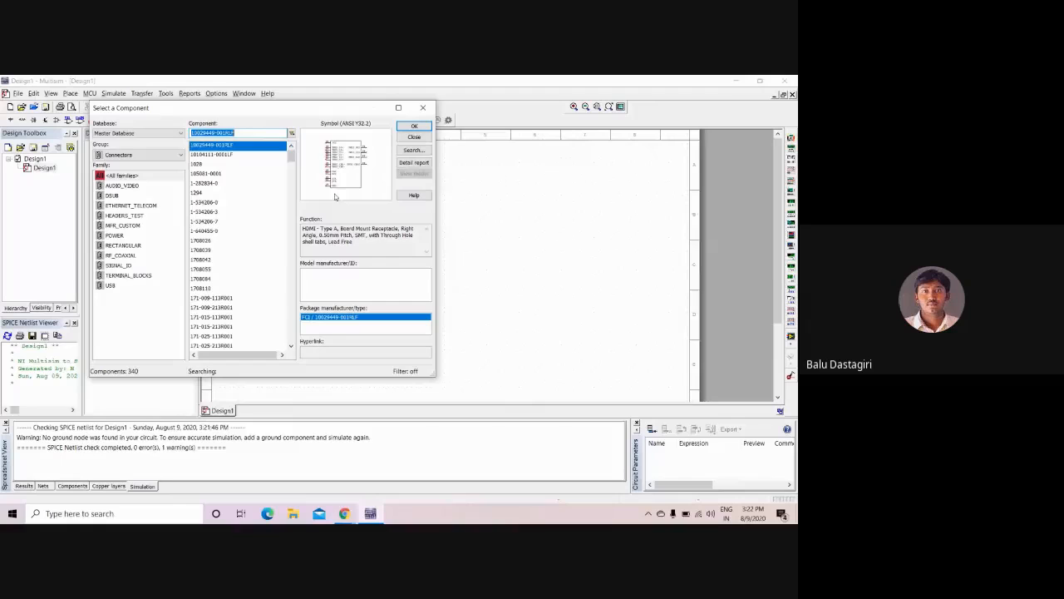
left_click(129, 155)
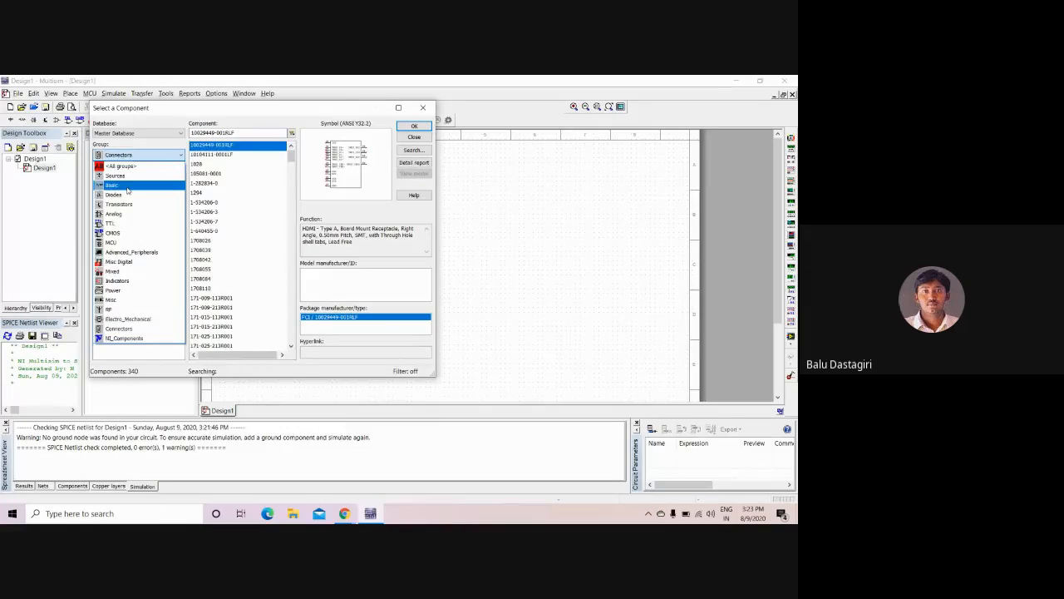
left_click(126, 186)
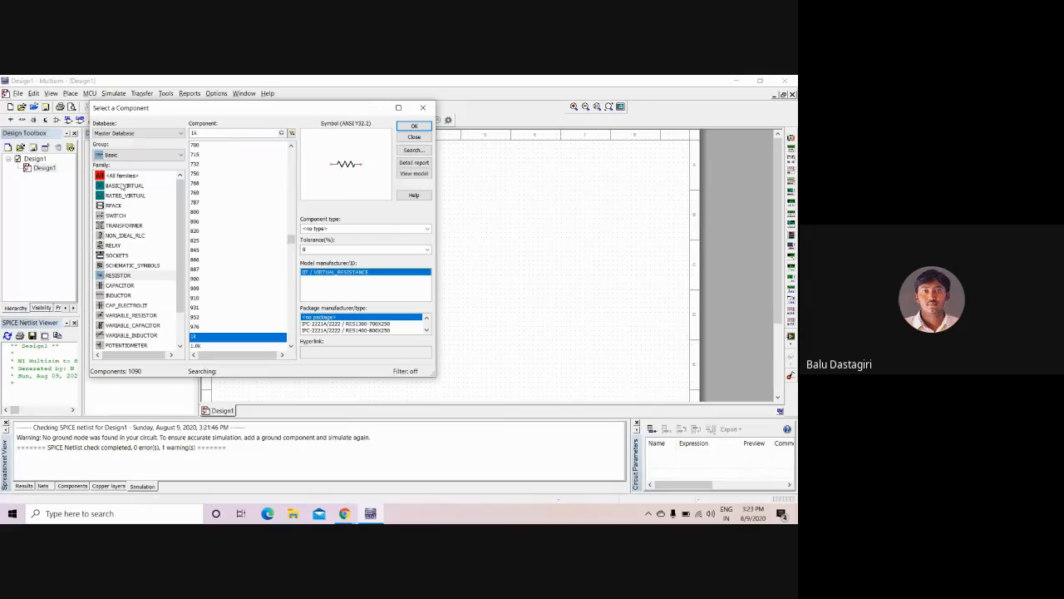
left_click(414, 127)
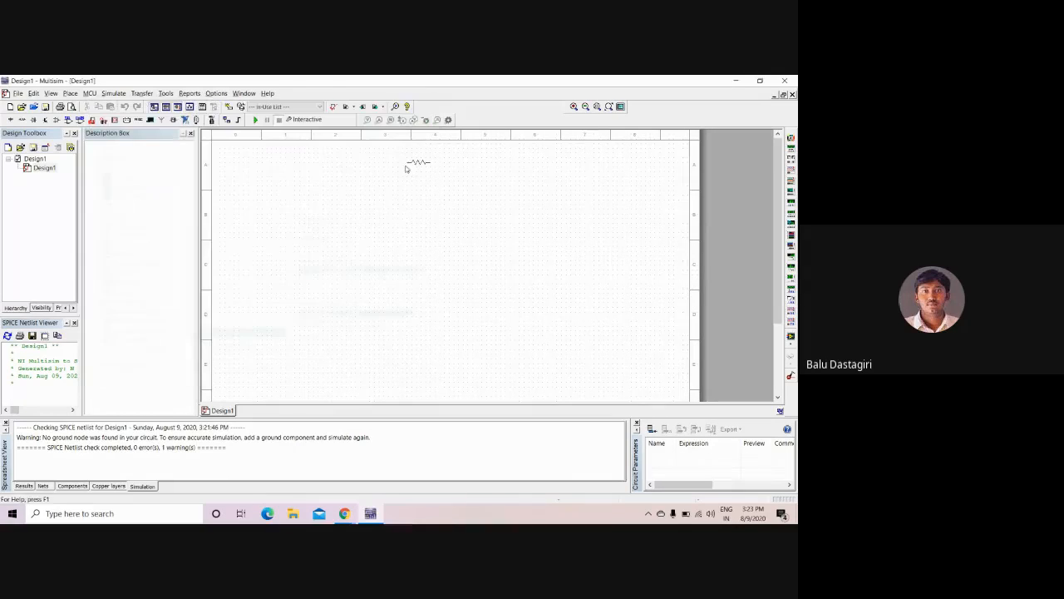
left_click(398, 221)
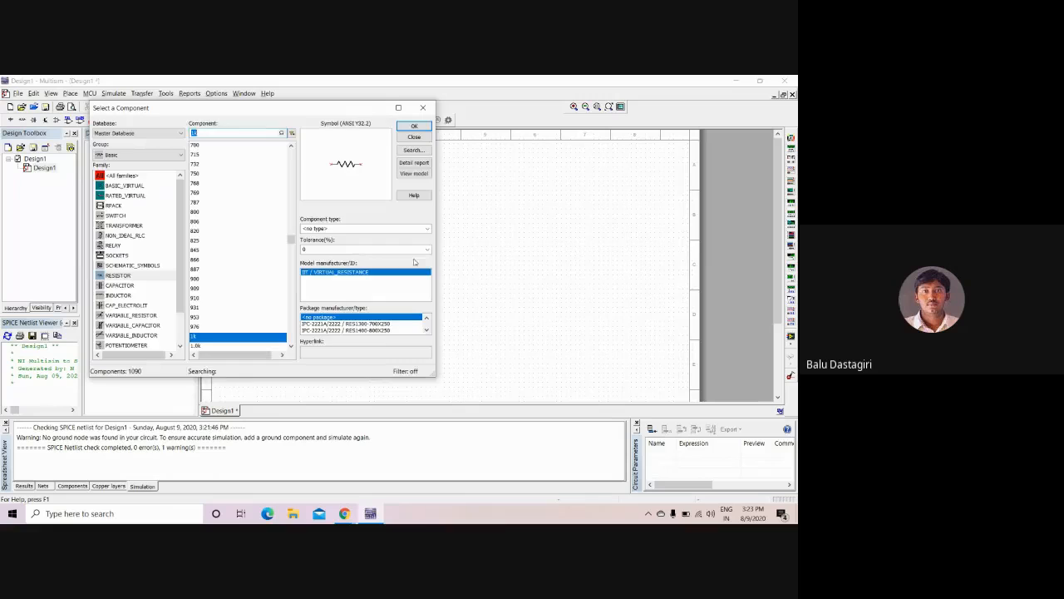
left_click(422, 108)
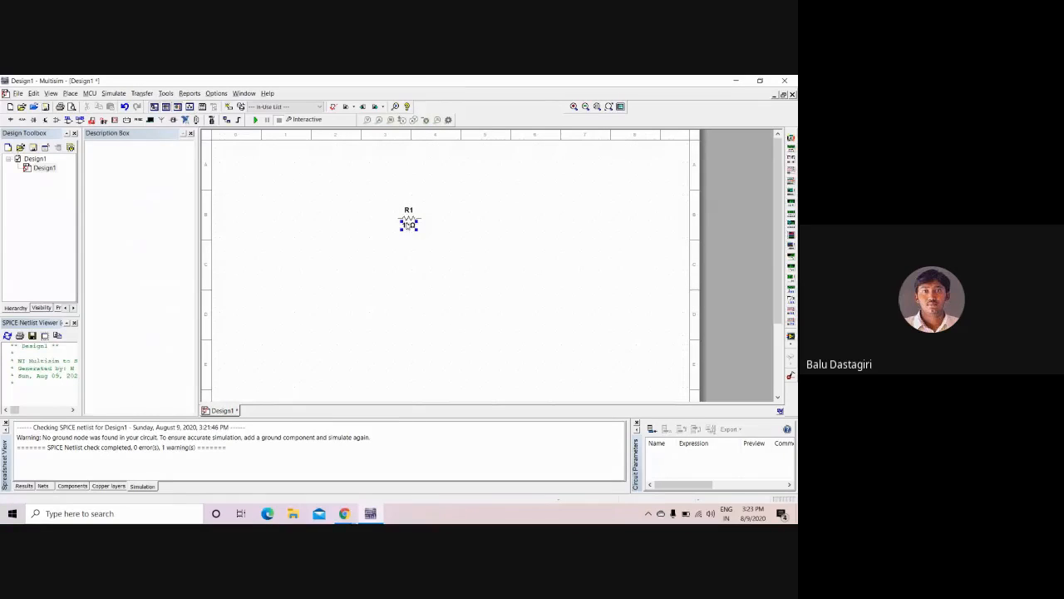
- Duplicate the 1k resistor R1 just below and beside it, and rotate the copy 90° clockwise
left_click(408, 219)
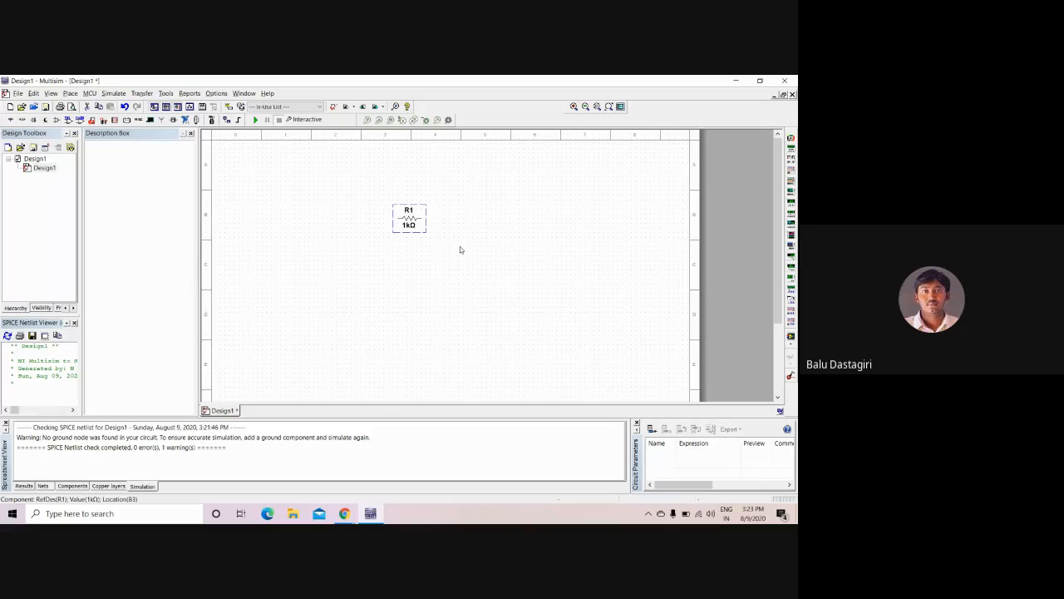
key("ctrl+v")
left_click(448, 254)
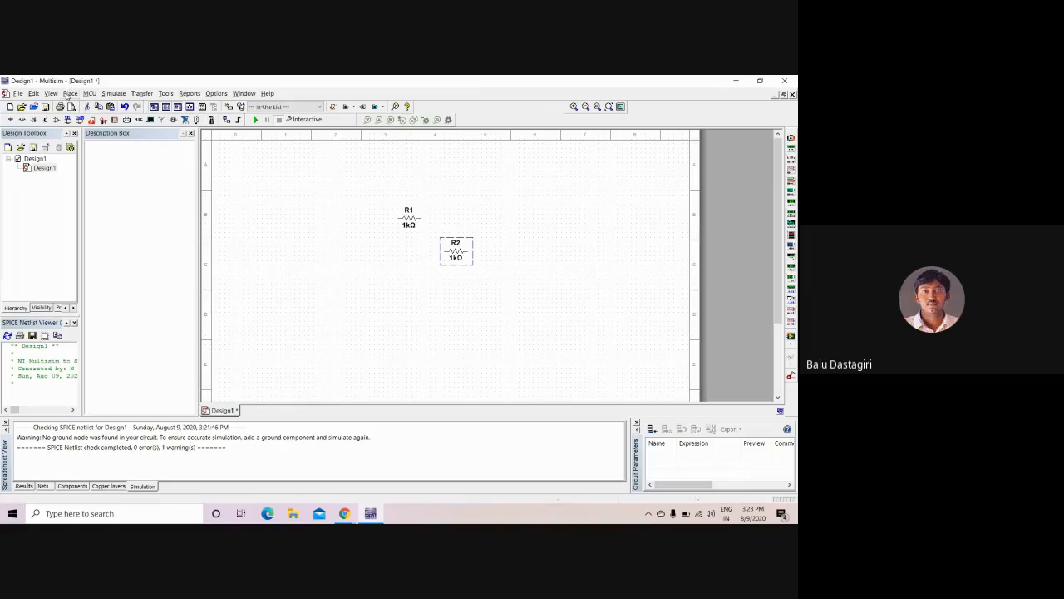
left_click(35, 93)
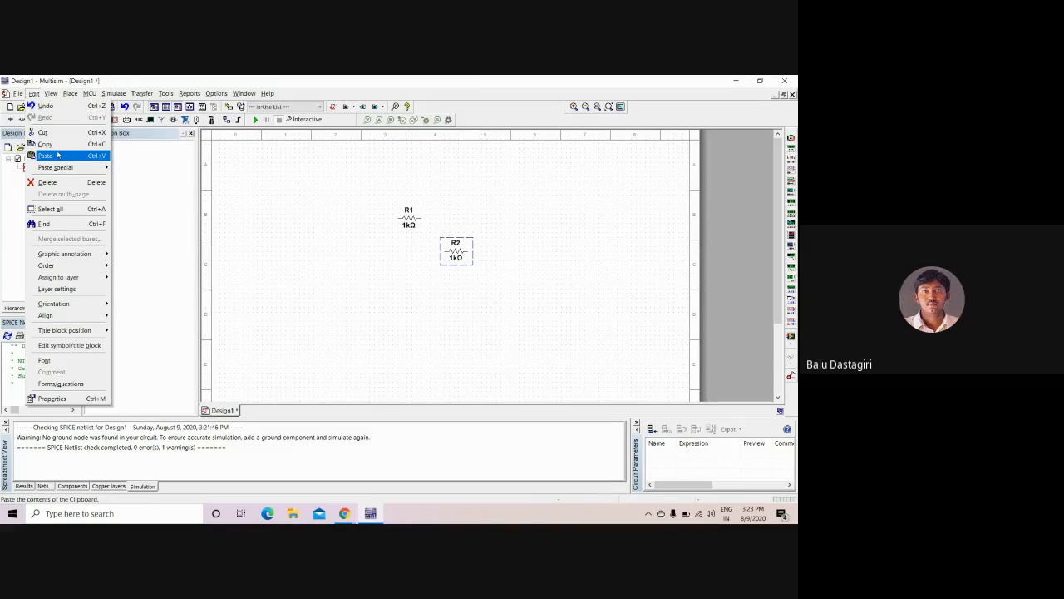
mouse_move(80, 305)
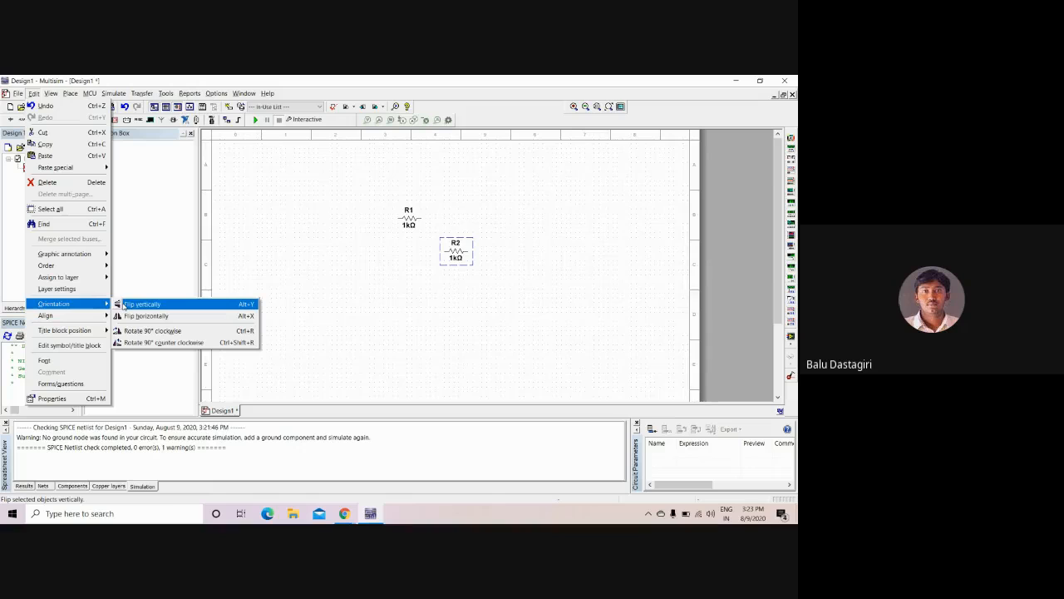
left_click(155, 331)
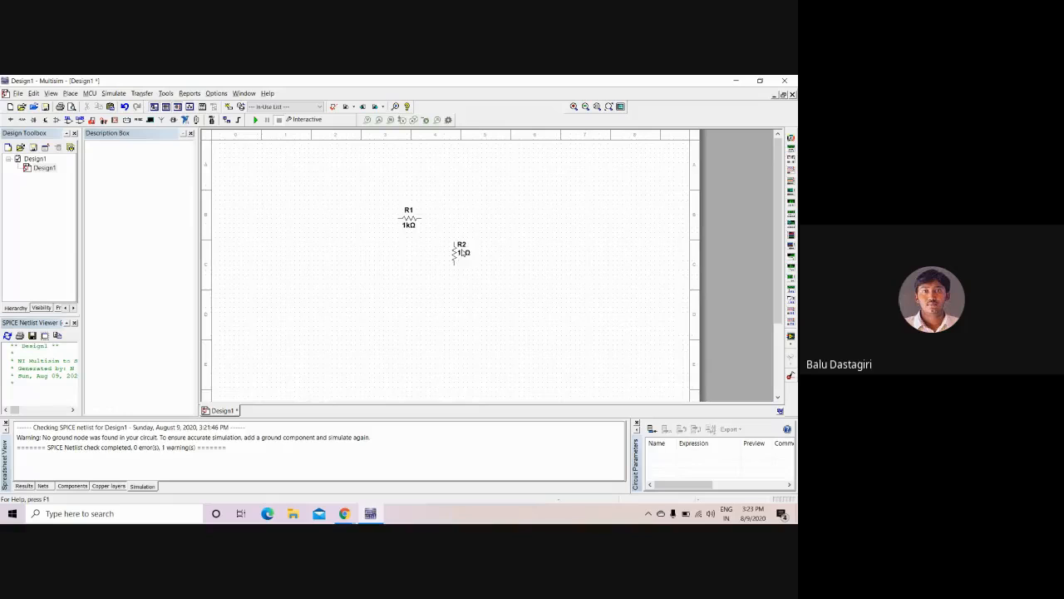
- Duplicate the vertical resistor R2 and place the copy to its right at the same height
left_click(462, 251)
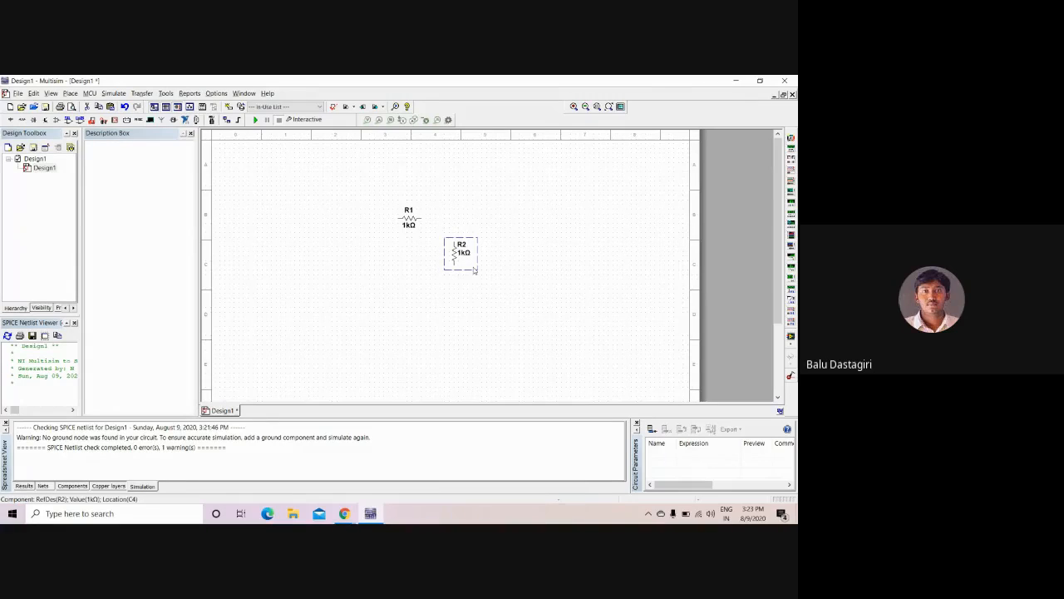
key("ctrl+v")
left_click(519, 268)
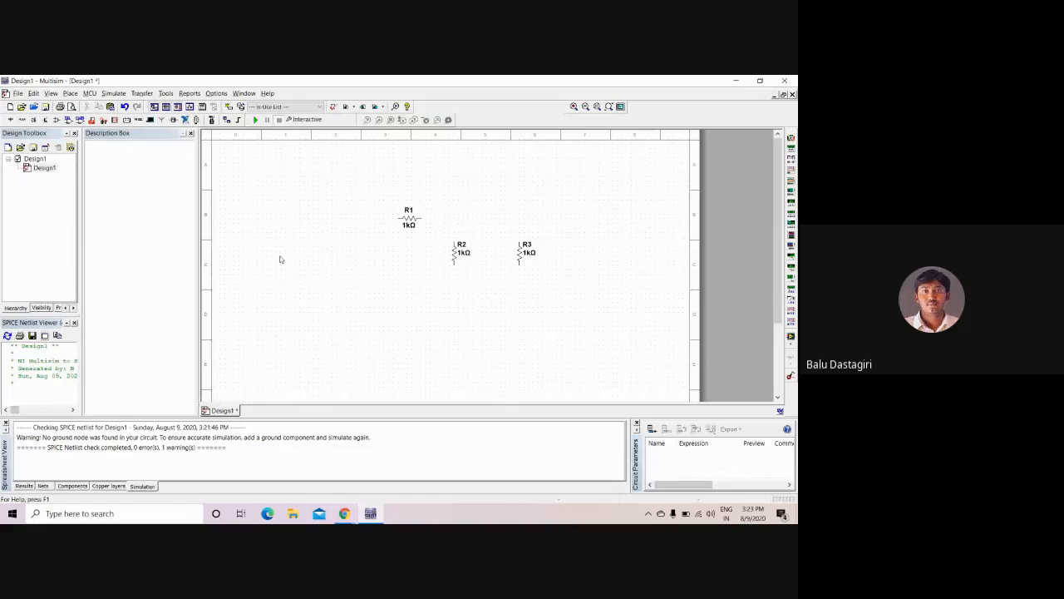
- Open the component browser on the Sources group and view its POWER_SOURCES family
right_click(369, 256)
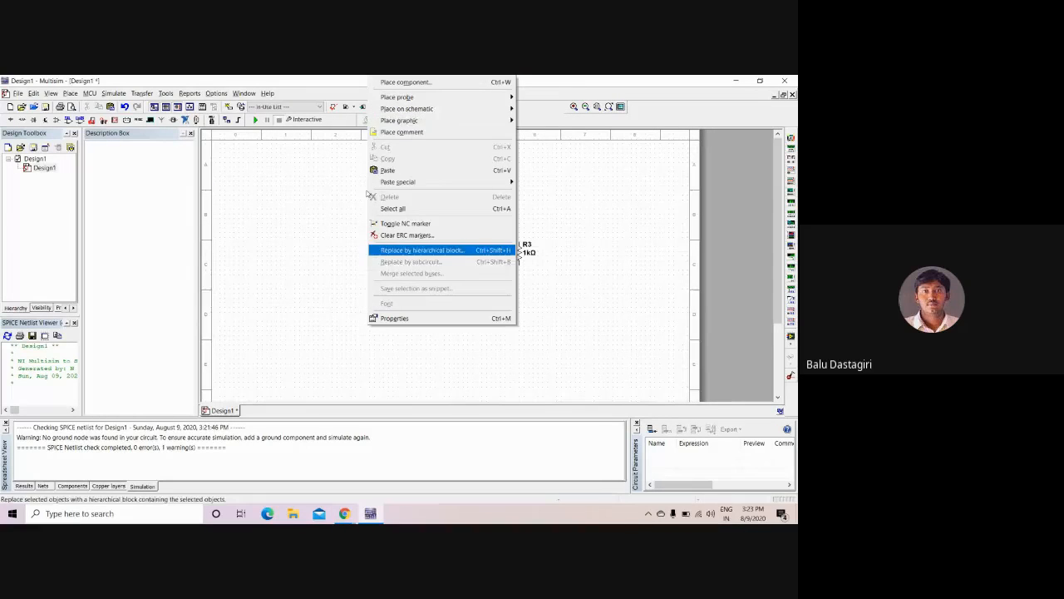
left_click(388, 82)
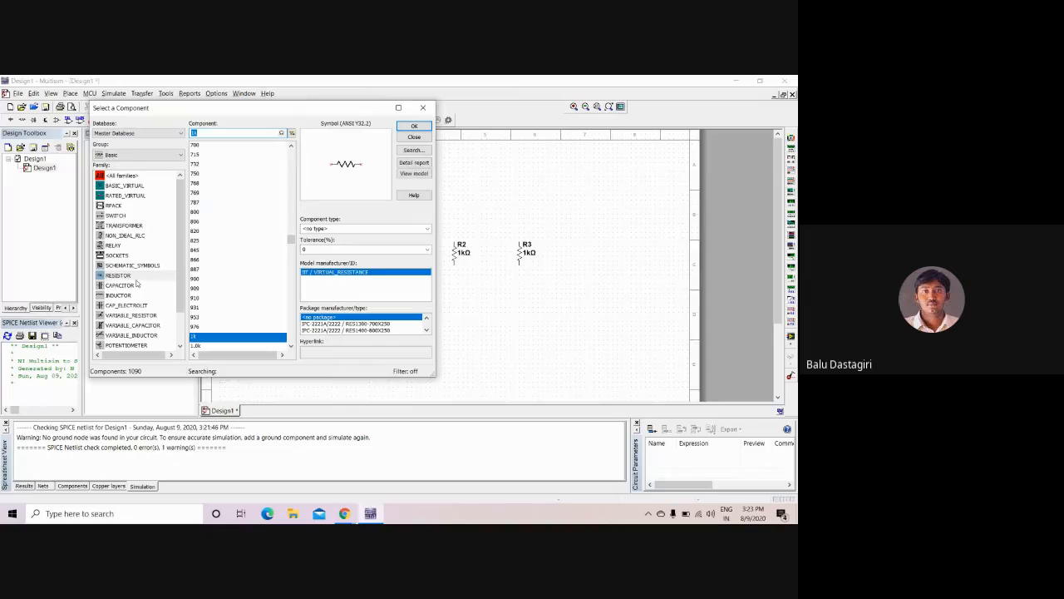
left_click(142, 156)
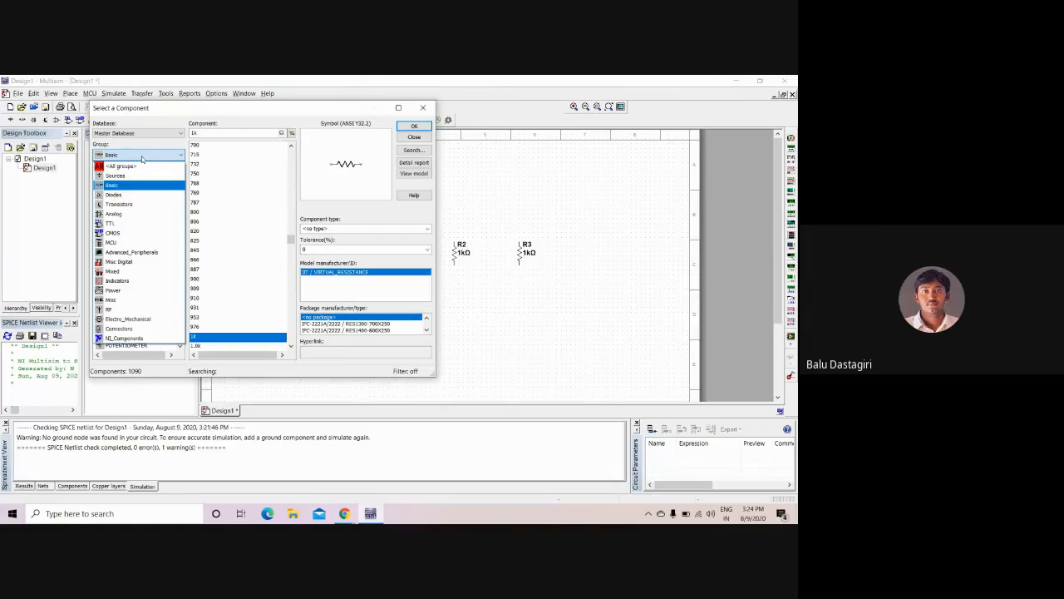
left_click(137, 176)
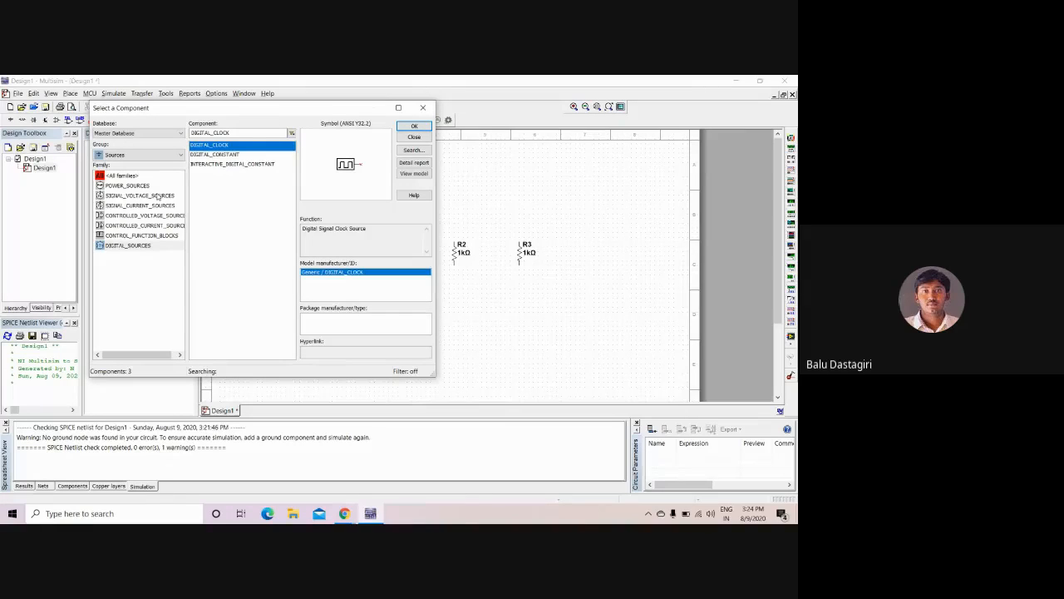
left_click(139, 186)
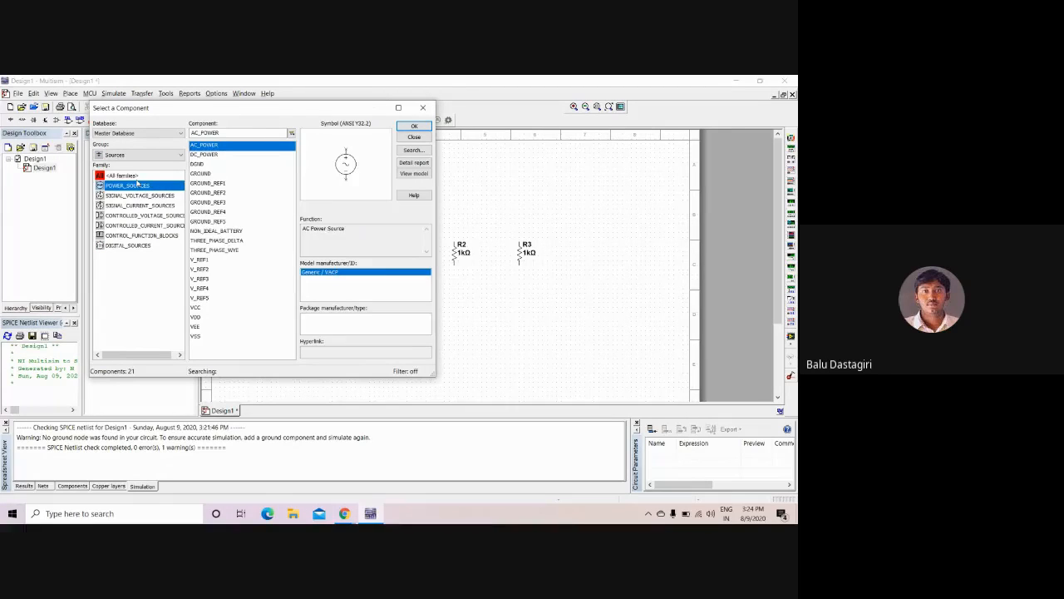
- List the components of all families in the Sources group and look through the whole list
left_click(136, 176)
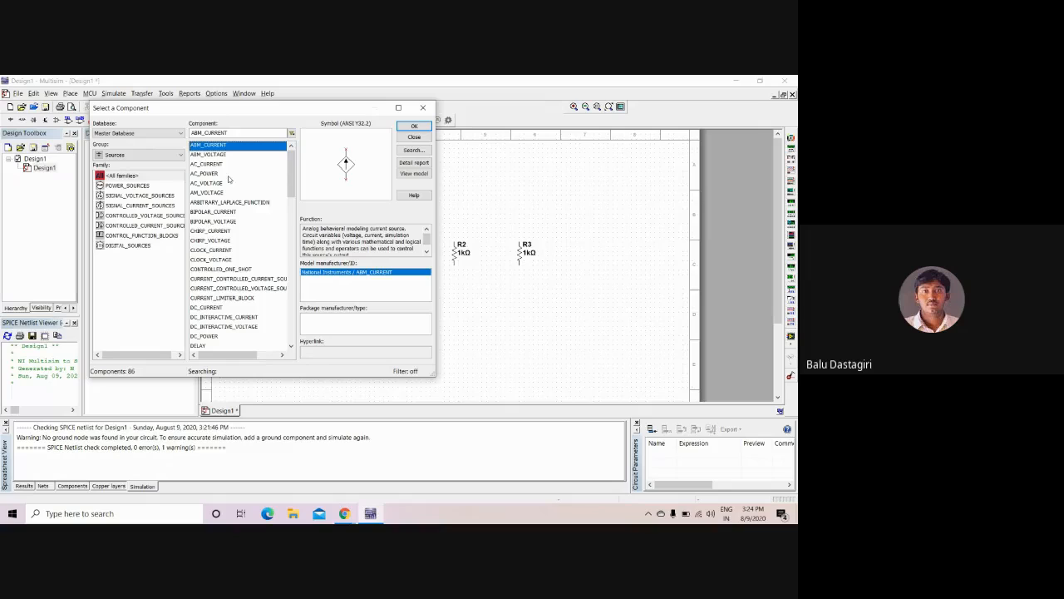
scroll(223, 316, "down", 1)
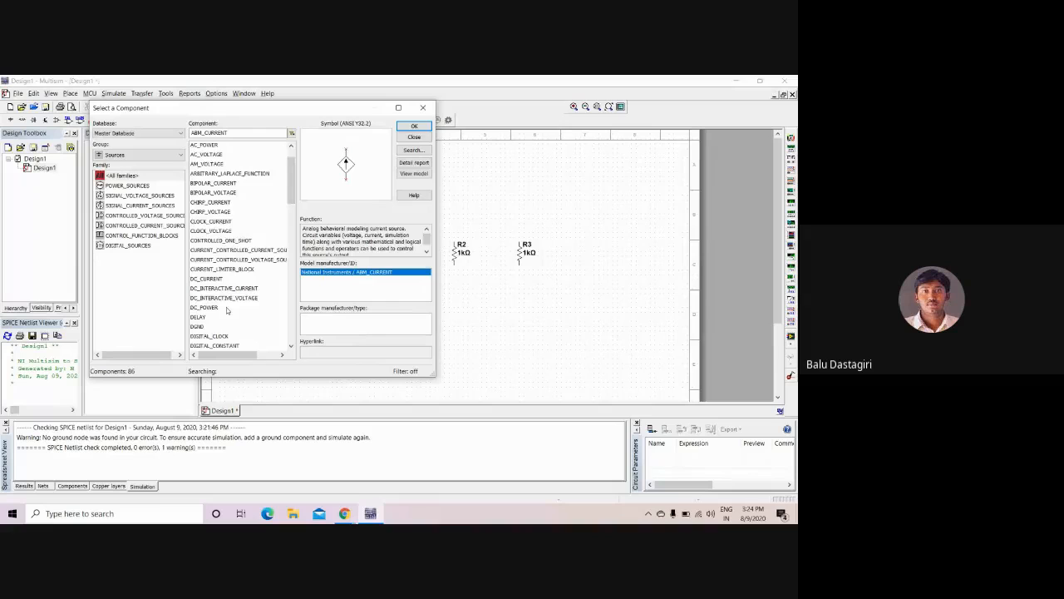
scroll(226, 310, "down", 1)
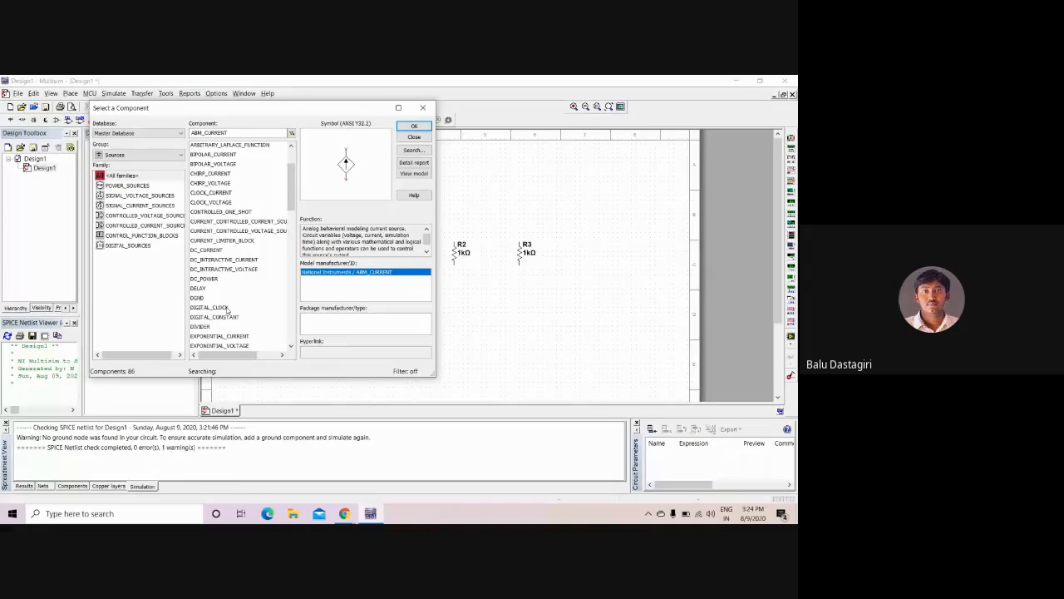
scroll(226, 310, "down", 3)
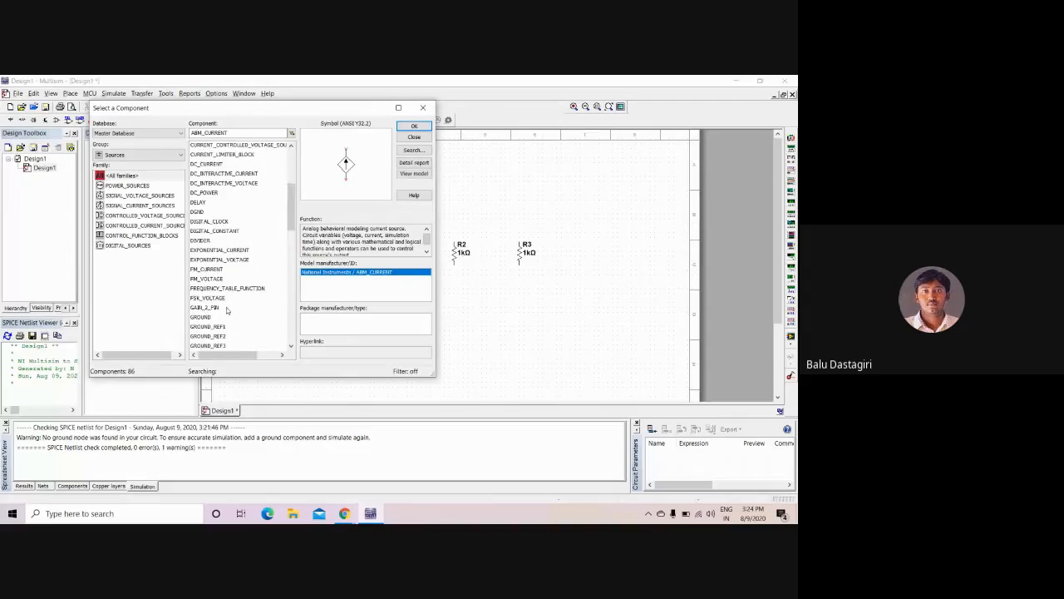
scroll(226, 309, "down", 15)
scroll(228, 312, "up", 13)
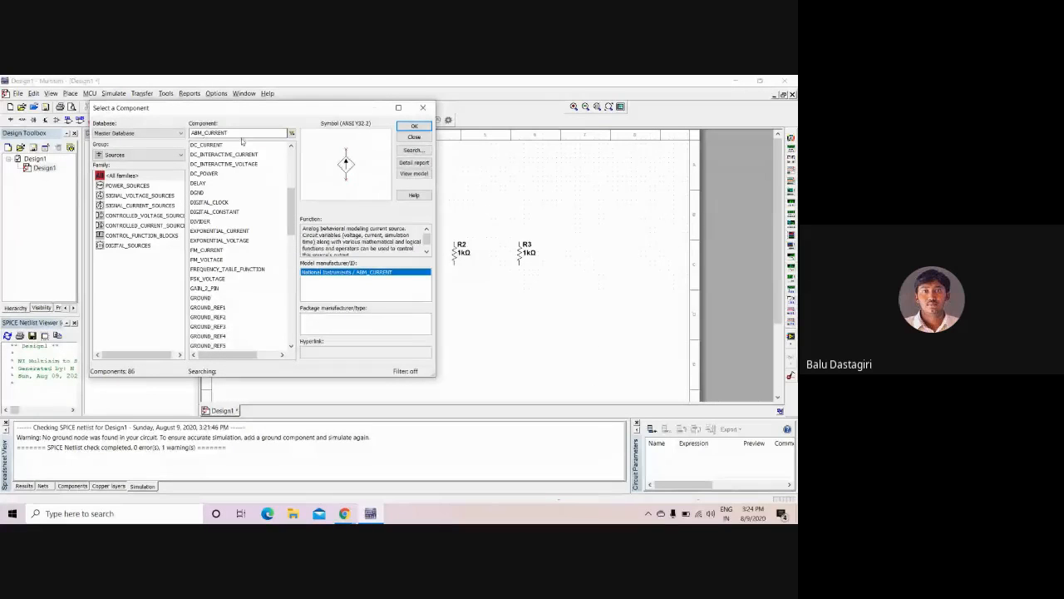
scroll(229, 192, "up", 6)
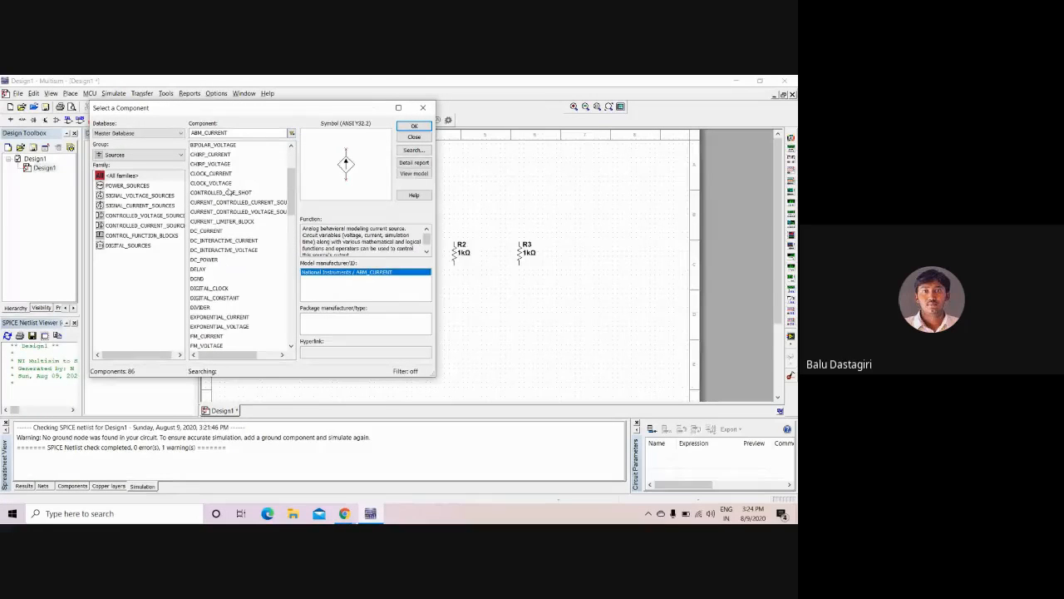
- Preview the symbols and functions of the source components from AC_POWER down to DC_CURRENT
left_click(230, 175)
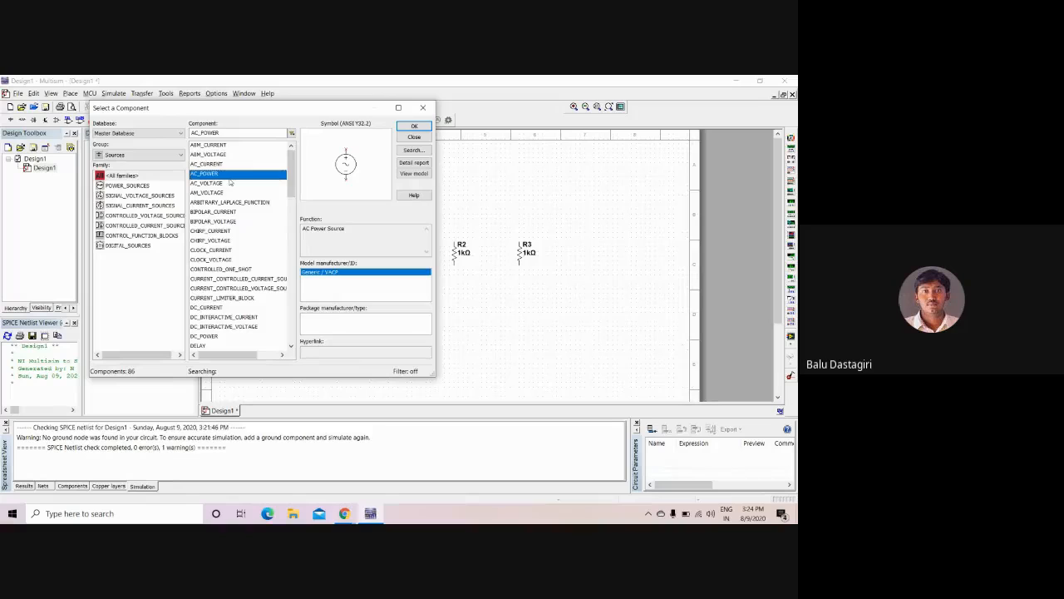
key("Down")
key("Down")
key("Down")
key("Down")
key("Down")
key("Down")
key("Down")
key("Down")
key("Down")
key("Down")
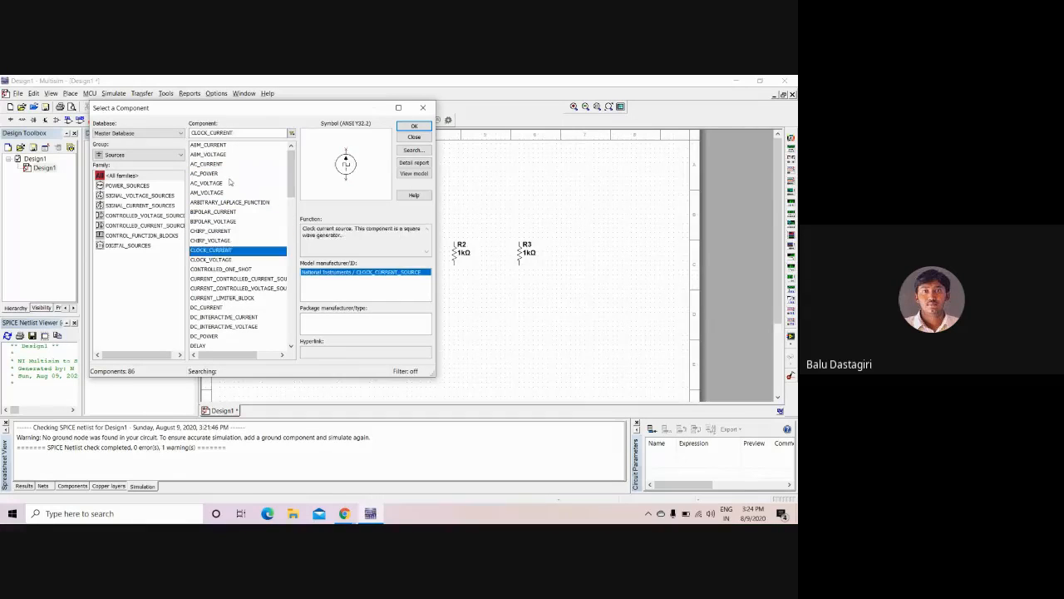
key("Down")
key("Down")
key("Down")
key("Down")
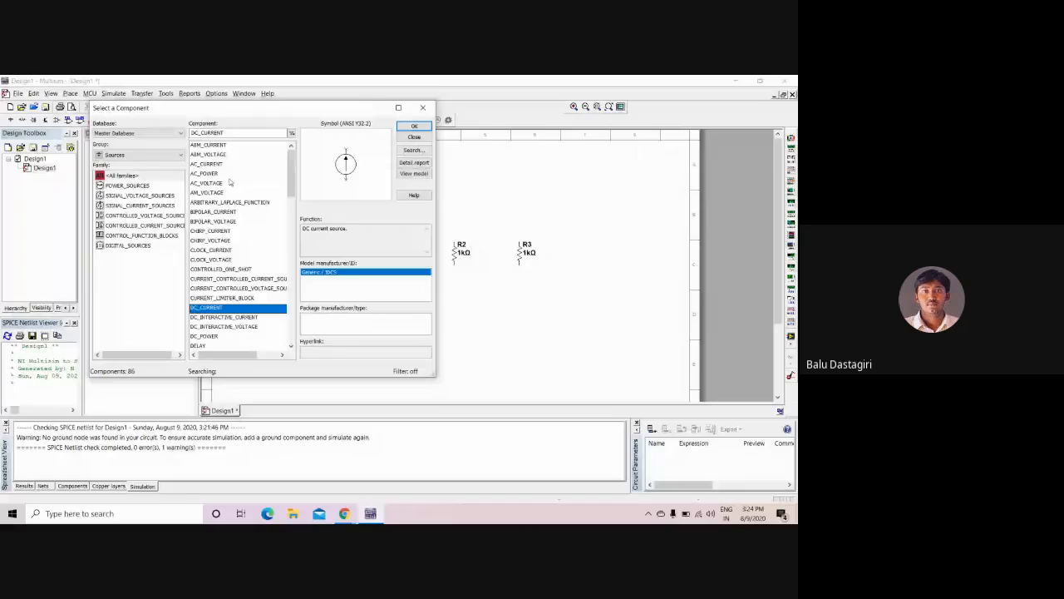
- List the SIGNAL_VOLTAGE_SOURCES family and preview its components between BIPOLAR_VOLTAGE and EXPONENTIAL_VOLTAGE
left_click(141, 196)
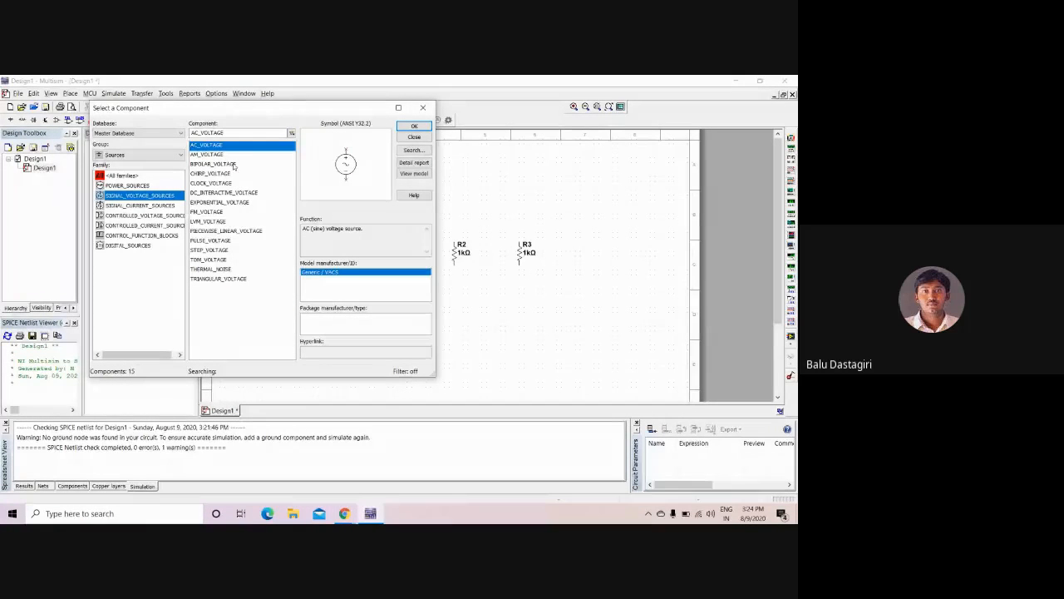
left_click(226, 173)
left_click(226, 185)
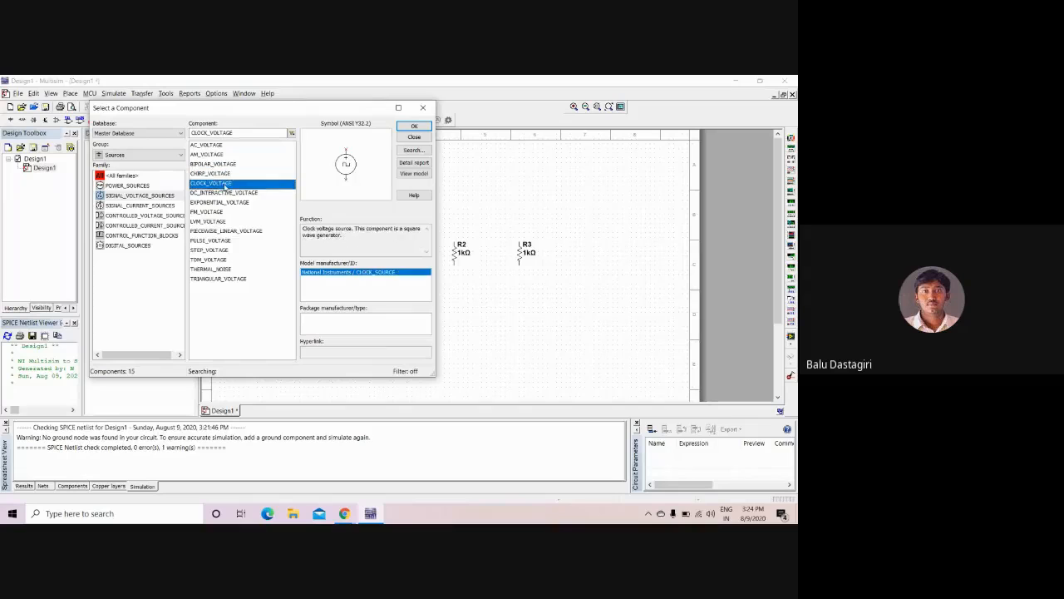
left_click(213, 193)
left_click(213, 202)
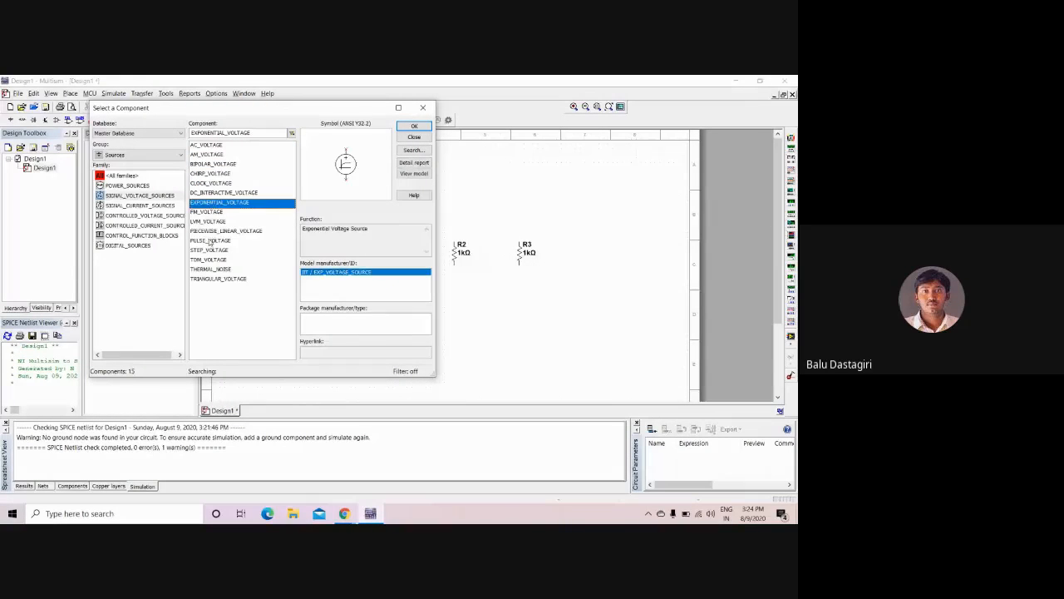
left_click(219, 183)
left_click(221, 173)
left_click(223, 164)
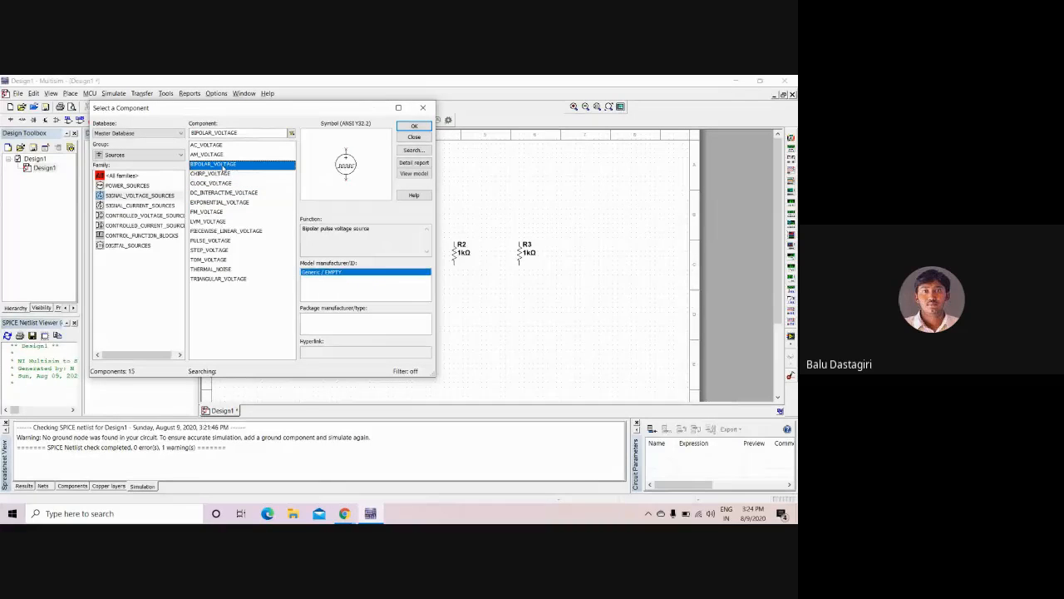
- Preview the symbols and functions of the signal voltage sources from THERMAL_NOISE back up to FM_VOLTAGE
left_click(232, 270)
left_click(210, 258)
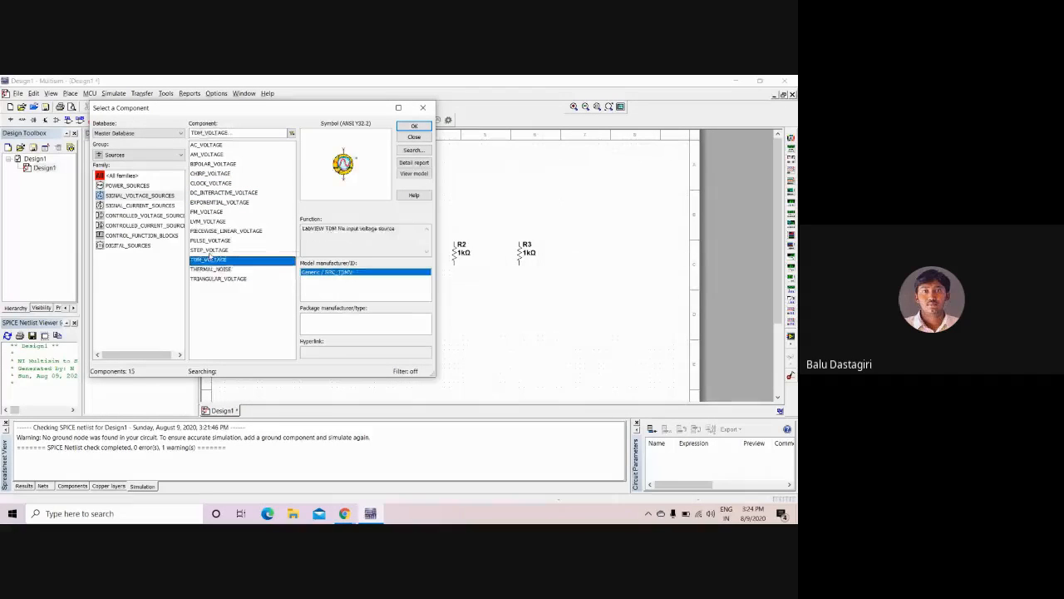
left_click(210, 249)
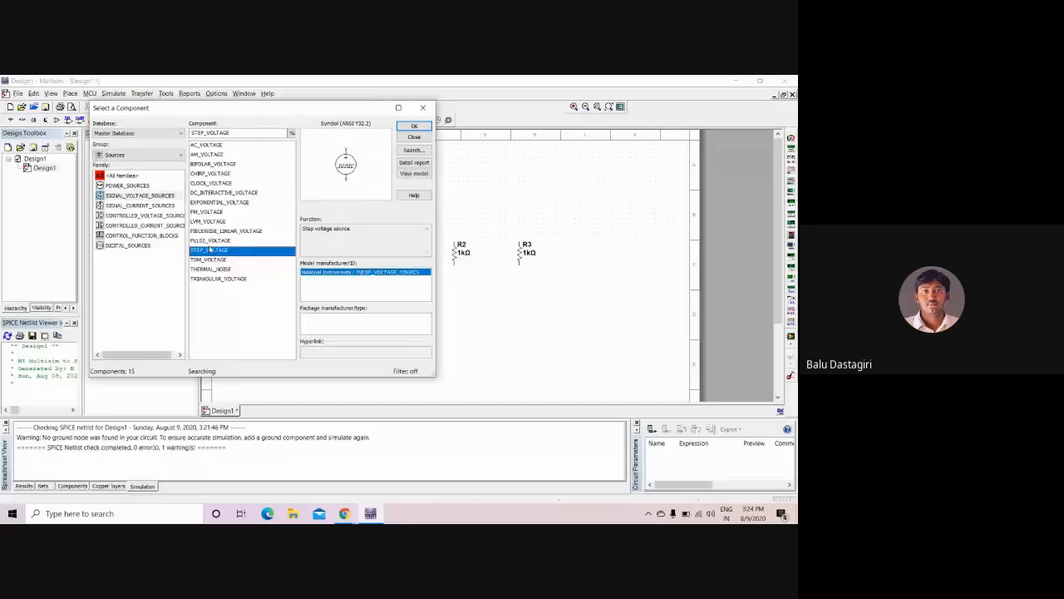
left_click(209, 240)
left_click(212, 231)
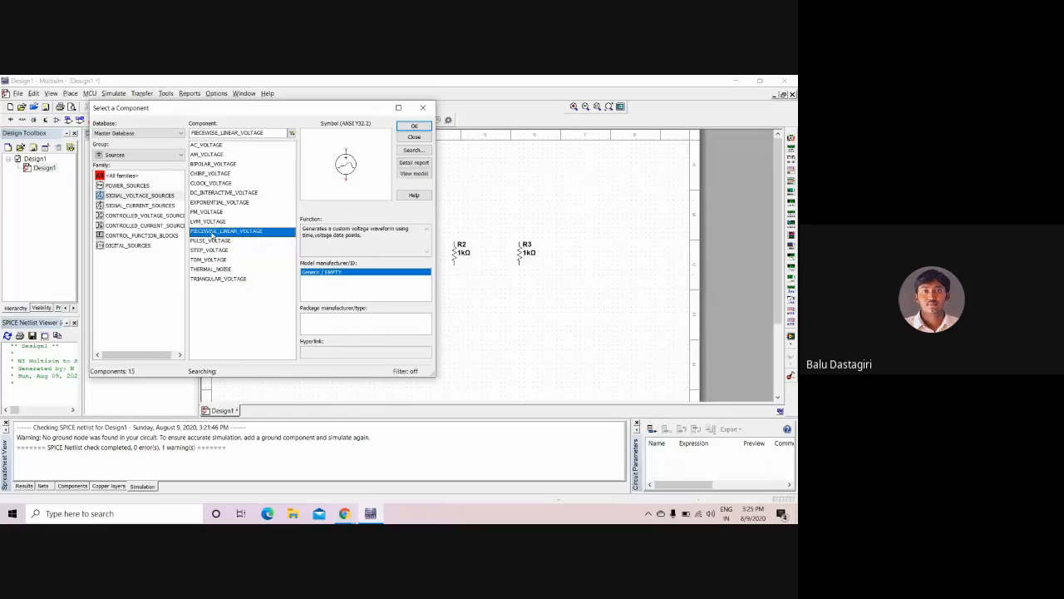
left_click(218, 221)
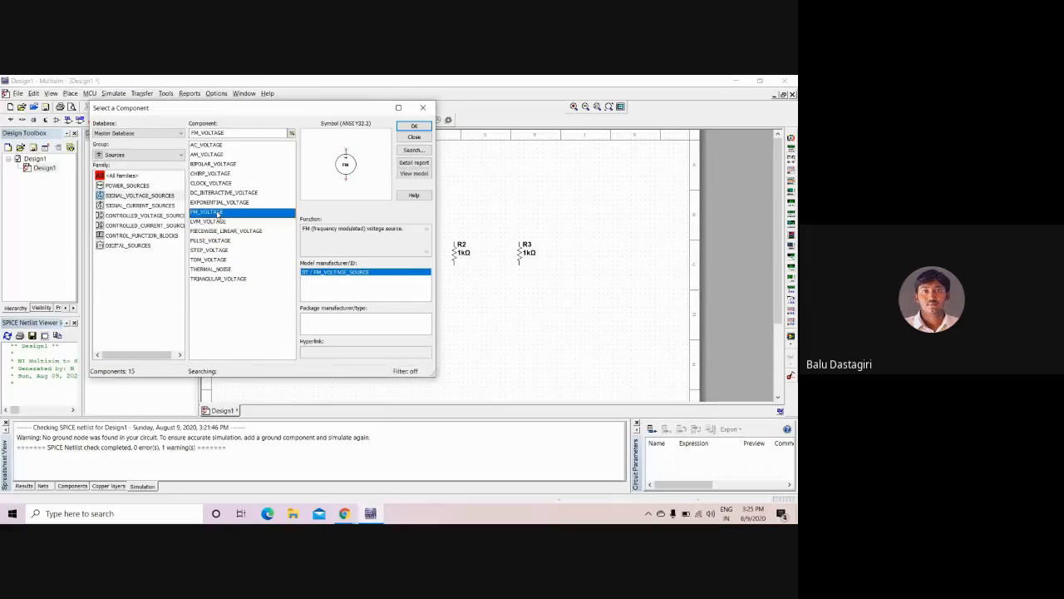
- Review the sources from AM_VOLTAGE to EXPONENTIAL_VOLTAGE again, look over the component groups, and close the component browser
left_click(222, 193)
left_click(226, 203)
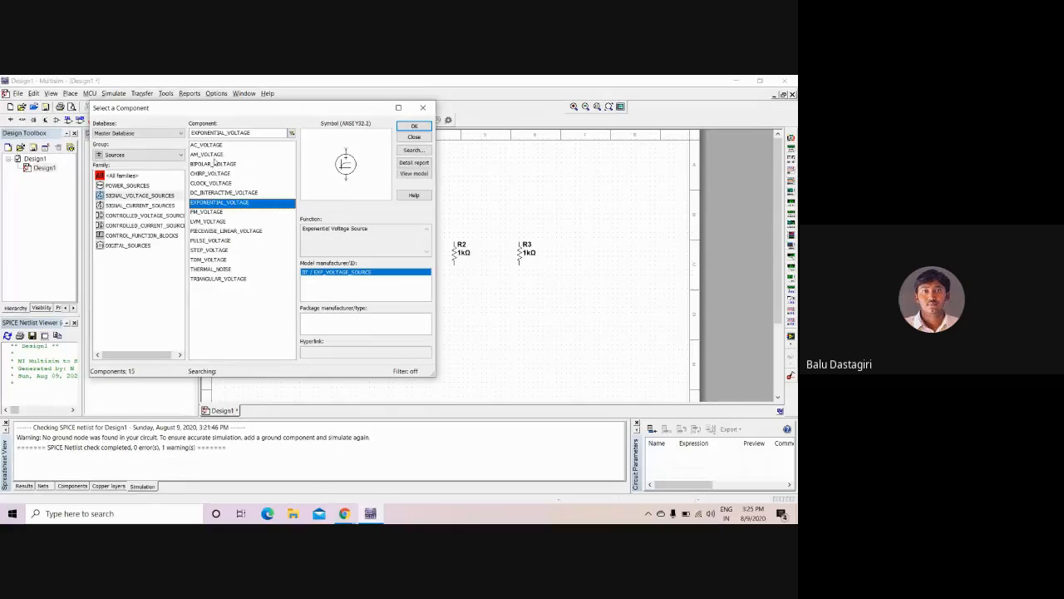
left_click(216, 157)
left_click(219, 172)
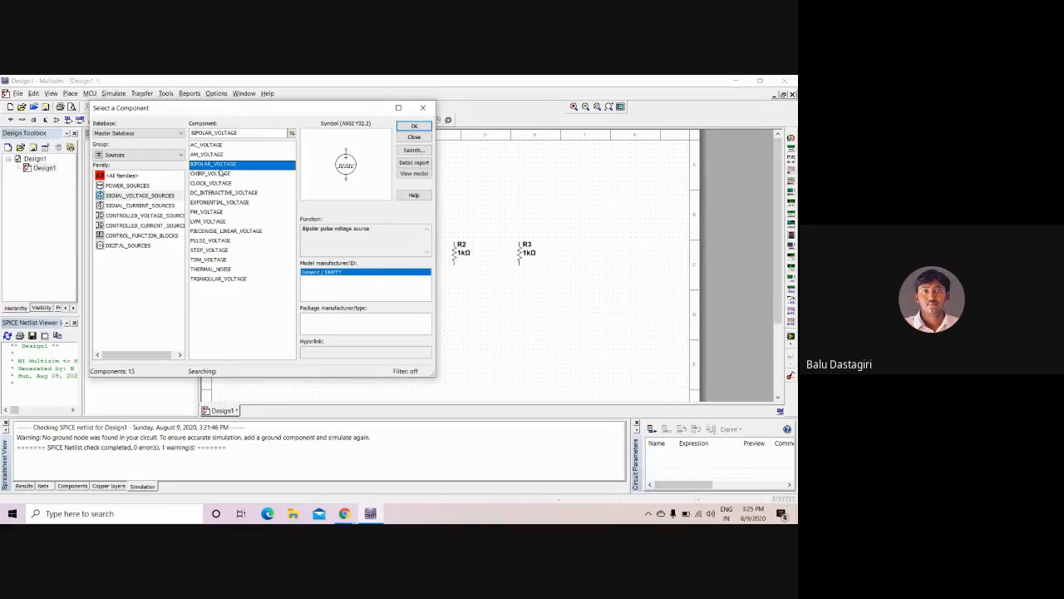
left_click(223, 184)
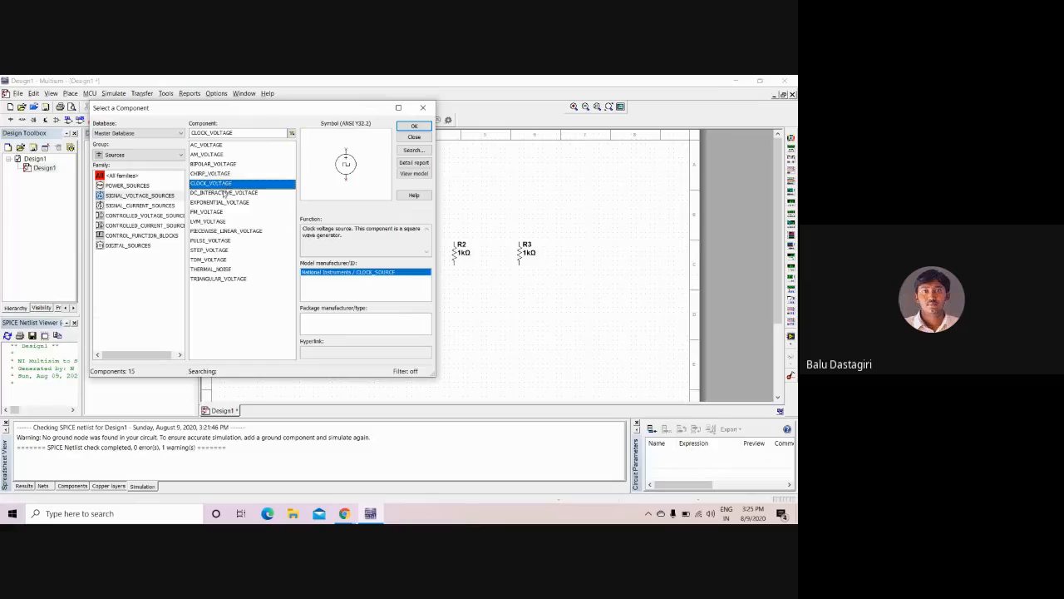
left_click(224, 192)
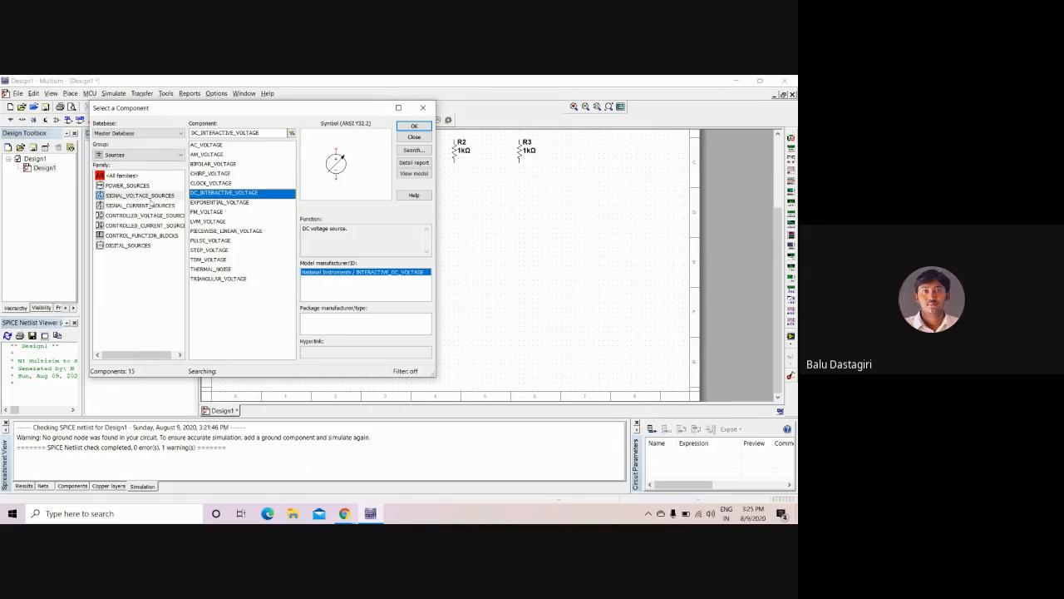
left_click(138, 155)
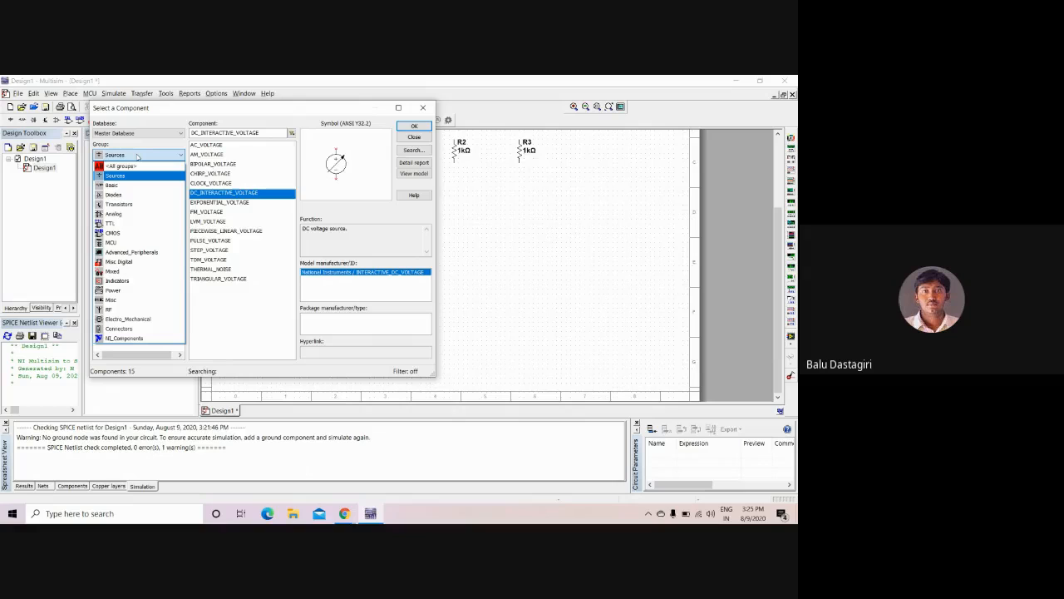
left_click(137, 156)
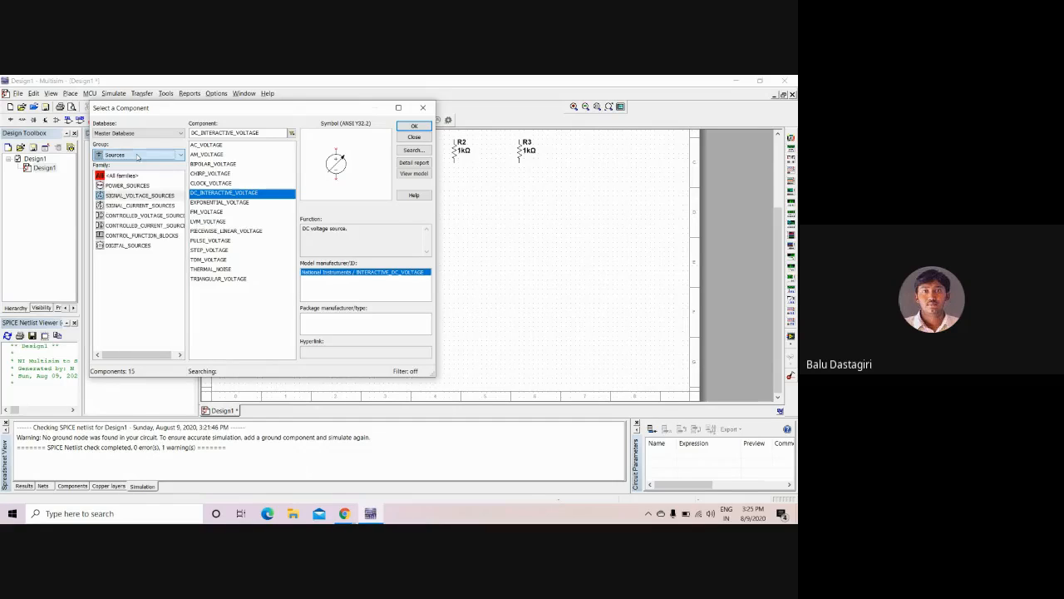
left_click(422, 107)
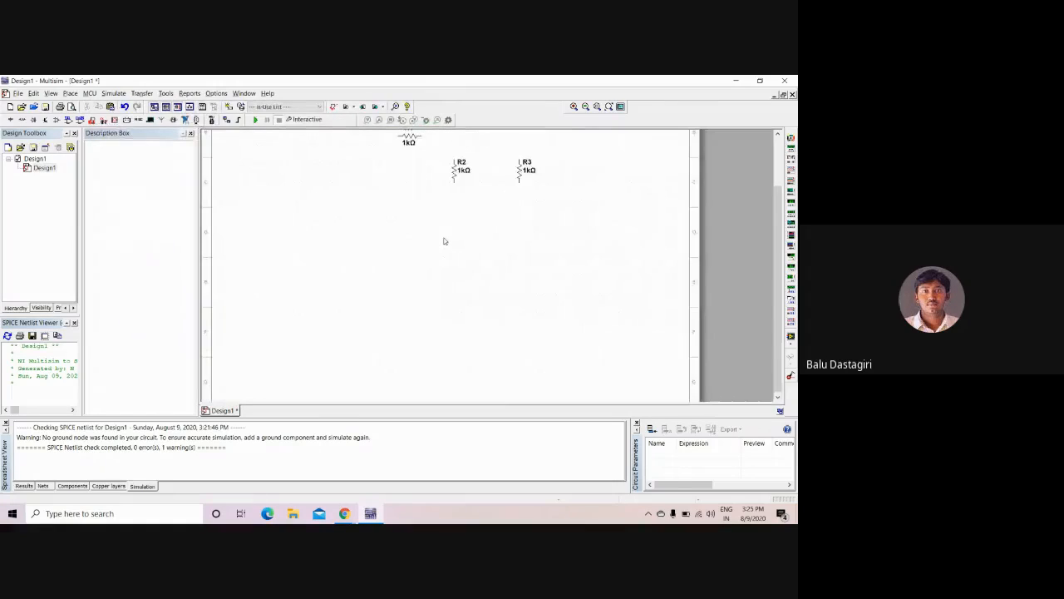
- Wire the right terminal of R1 to the upper terminal of R2, leaving the resistor's properties unchanged
scroll(443, 242, "down", 3)
scroll(439, 174, "up", 3)
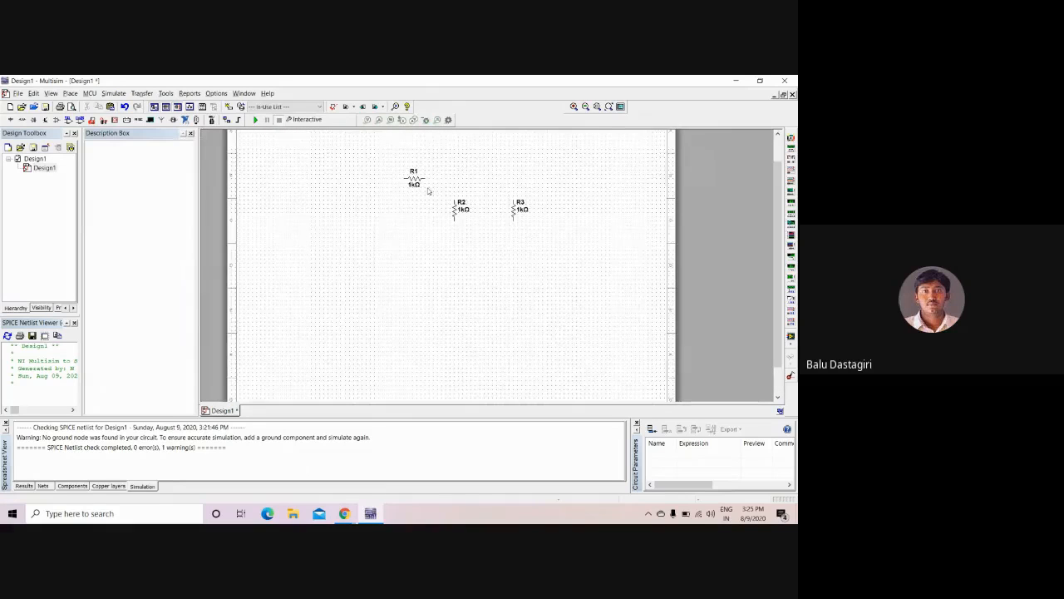
scroll(422, 197, "up", 1)
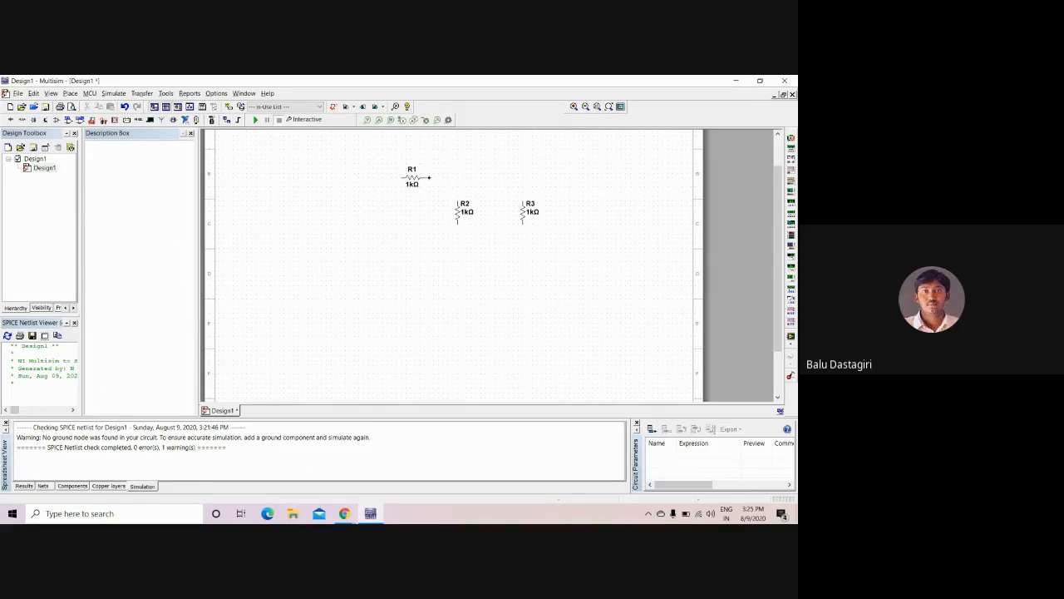
left_click(434, 177)
left_click(458, 200)
double_click(458, 207)
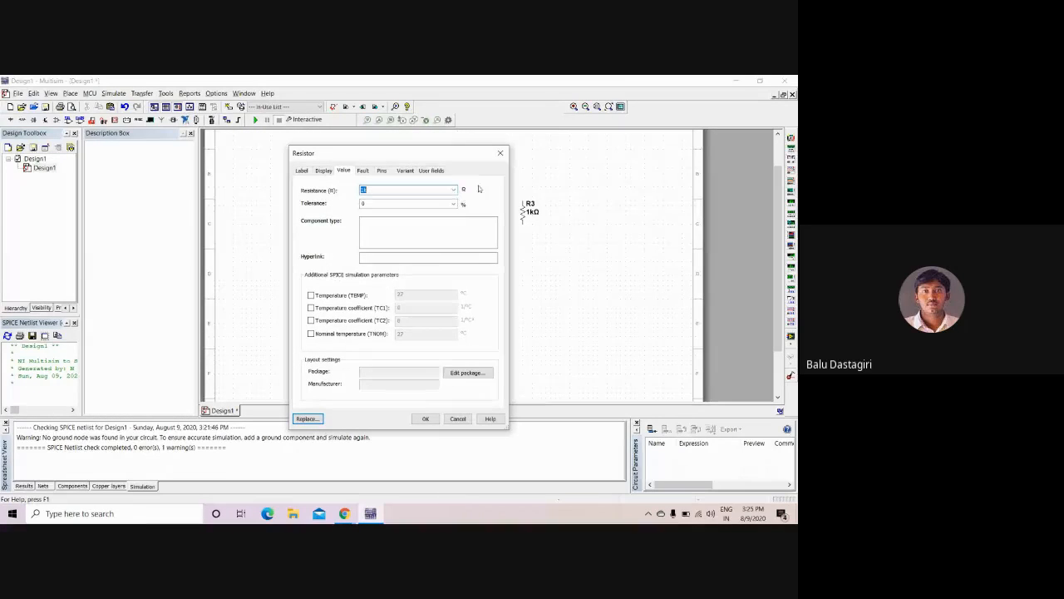
left_click(505, 155)
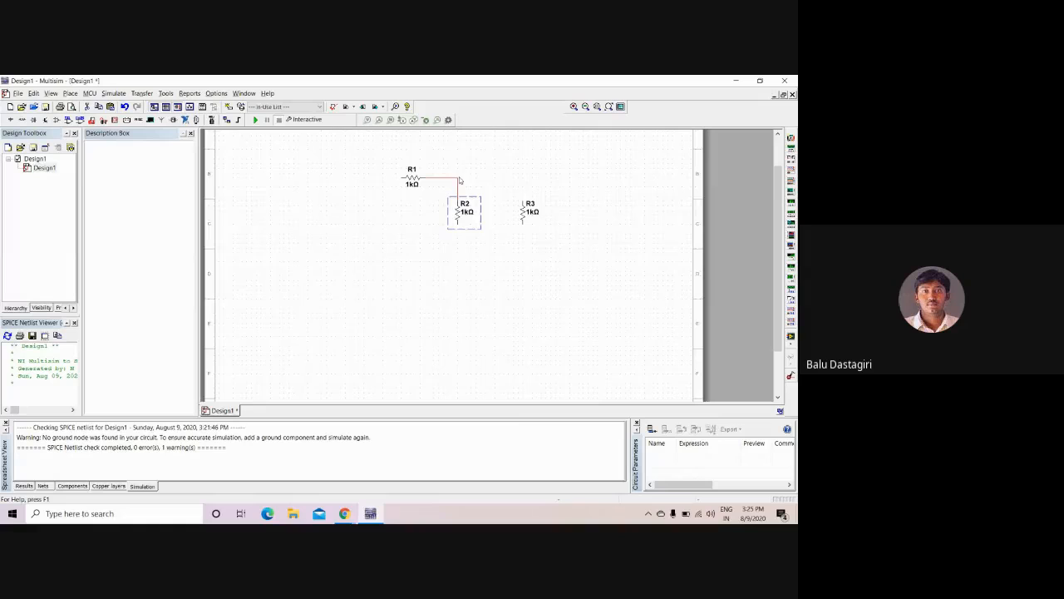
- Undo the trial shift of the R1–R2 wire and connect R3's upper terminal to that wire's corner
left_click_drag(457, 182, 469, 179)
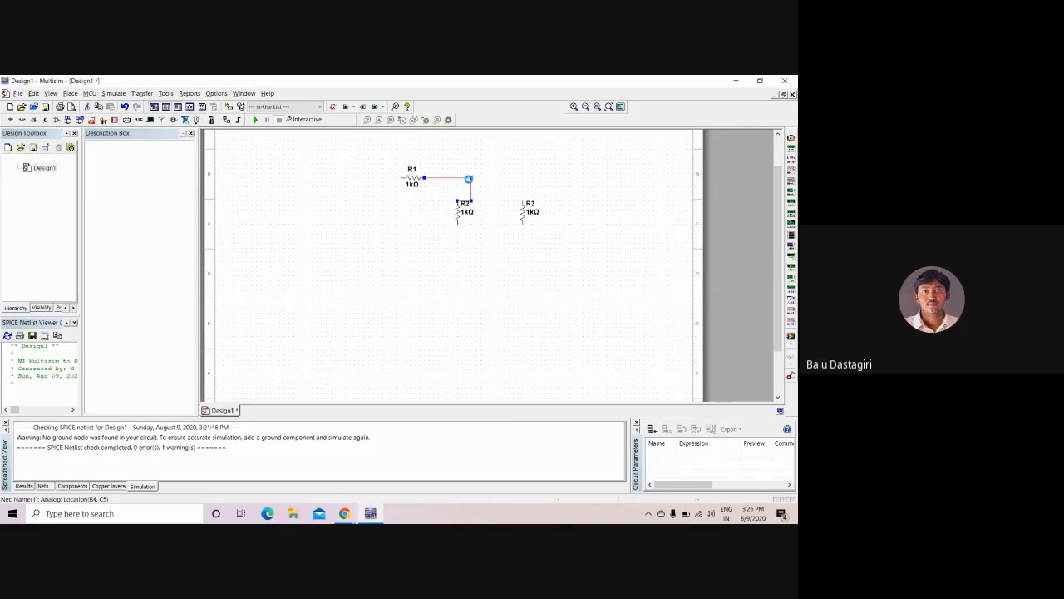
key("ctrl+z")
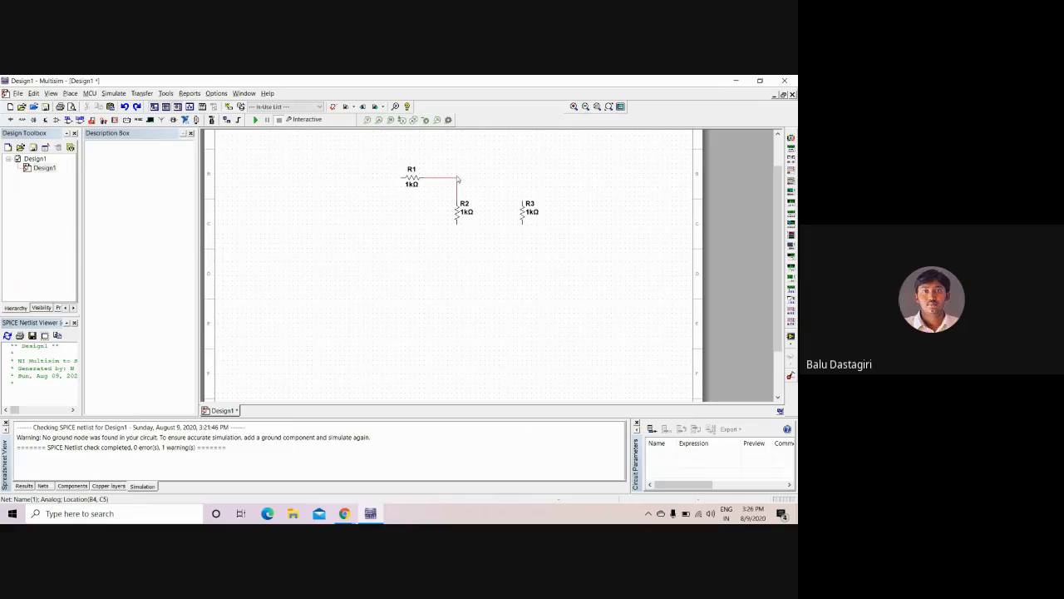
left_click(522, 201)
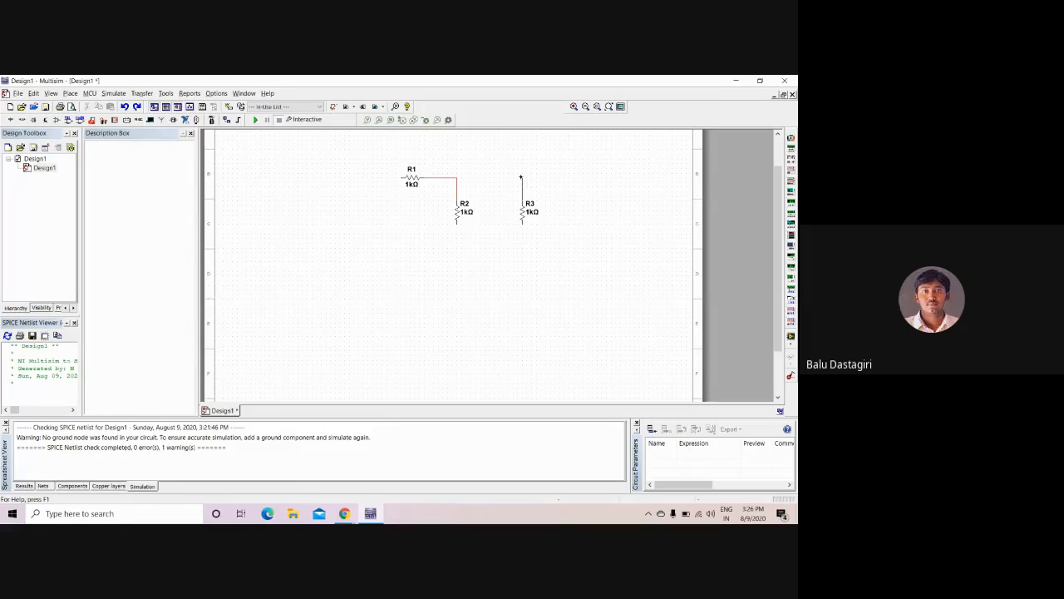
left_click(458, 177)
- Place a GROUND component from the POWER_SOURCES family below and between resistors R2 and R3
right_click(415, 324)
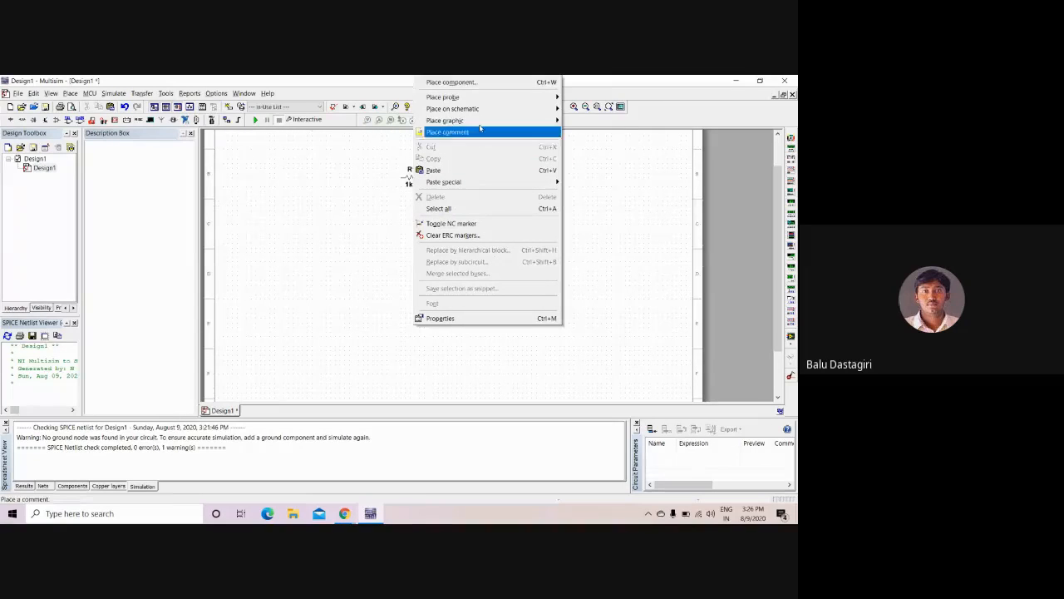
left_click(467, 83)
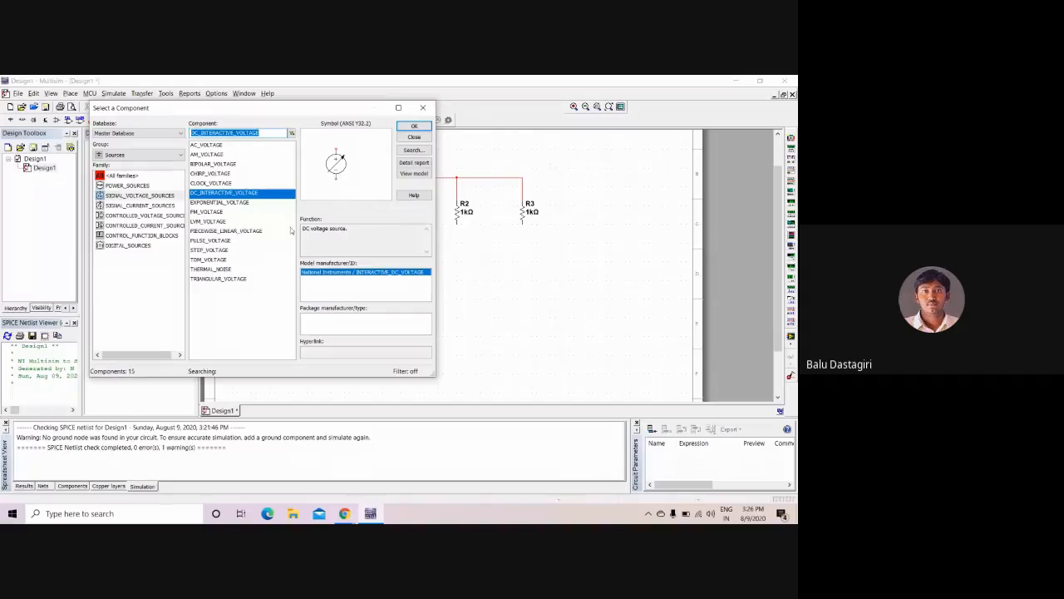
left_click(139, 157)
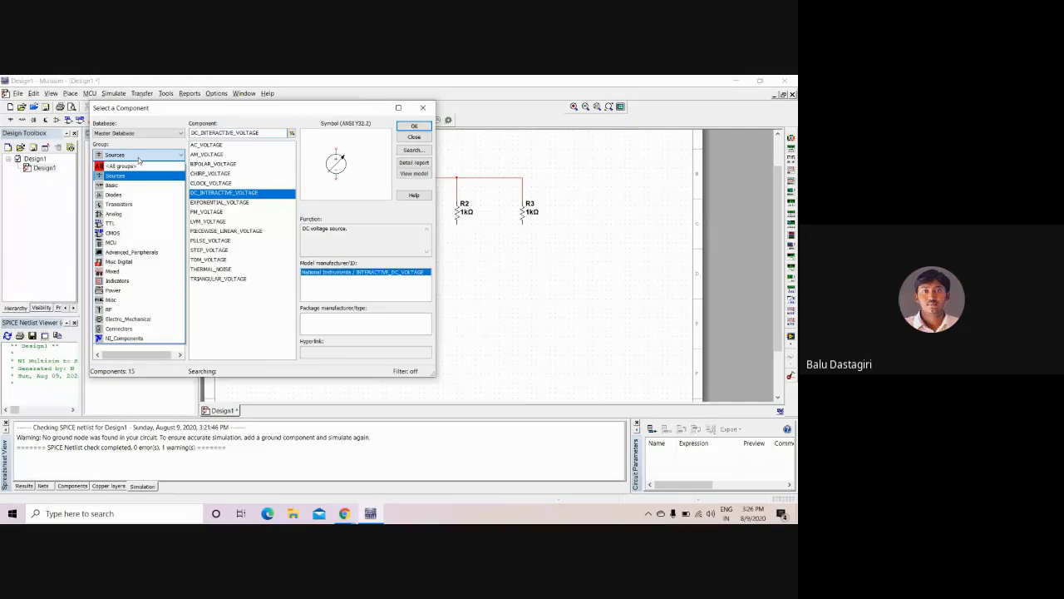
left_click(139, 175)
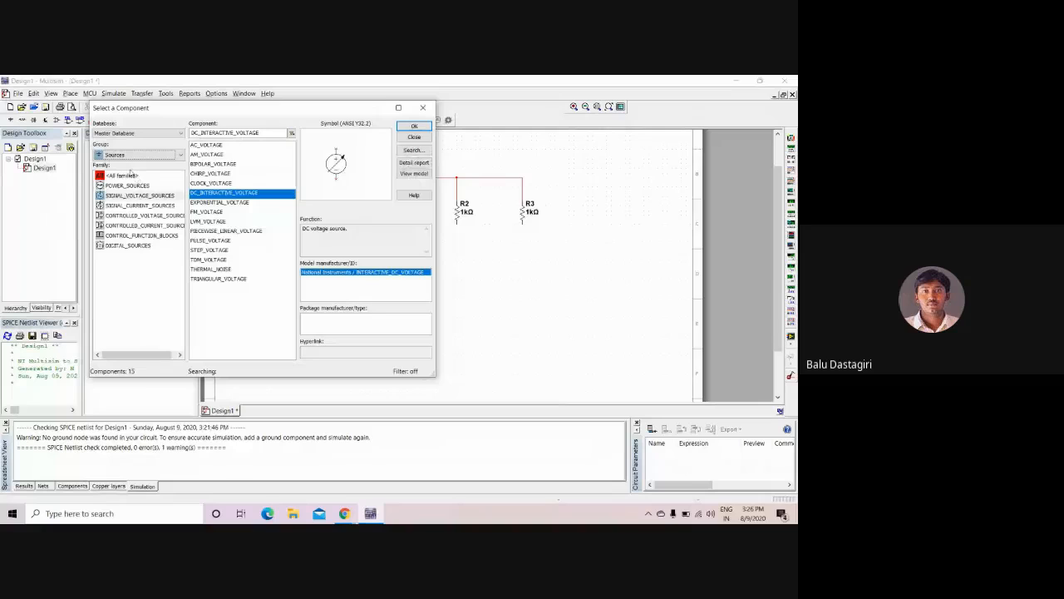
left_click(119, 185)
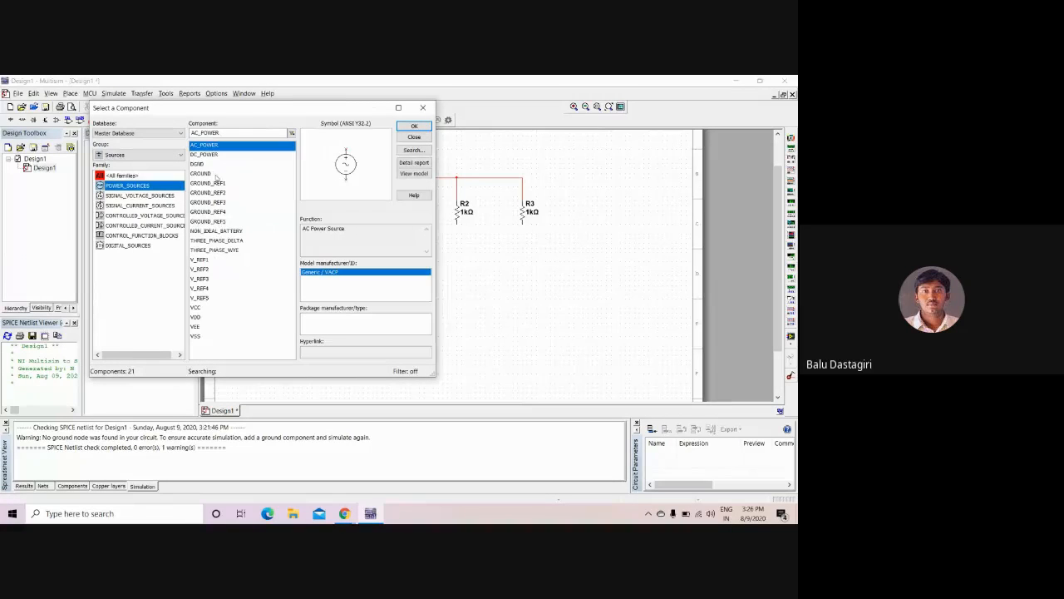
left_click(219, 176)
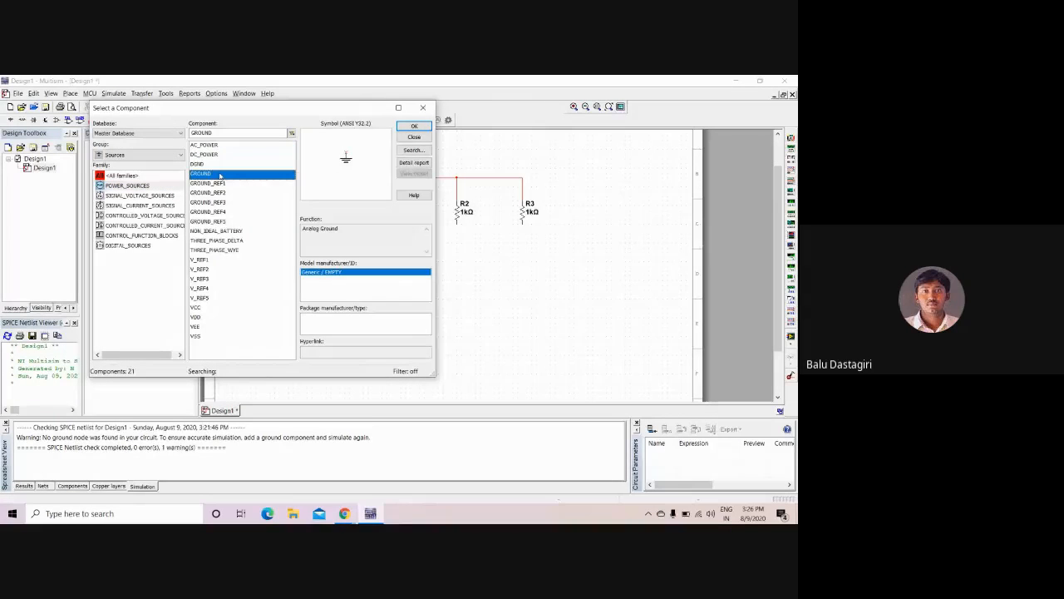
left_click(414, 125)
left_click(471, 261)
- Place a DC_POWER source below and to the left of R1, and close the component browser
left_click(223, 155)
left_click(415, 128)
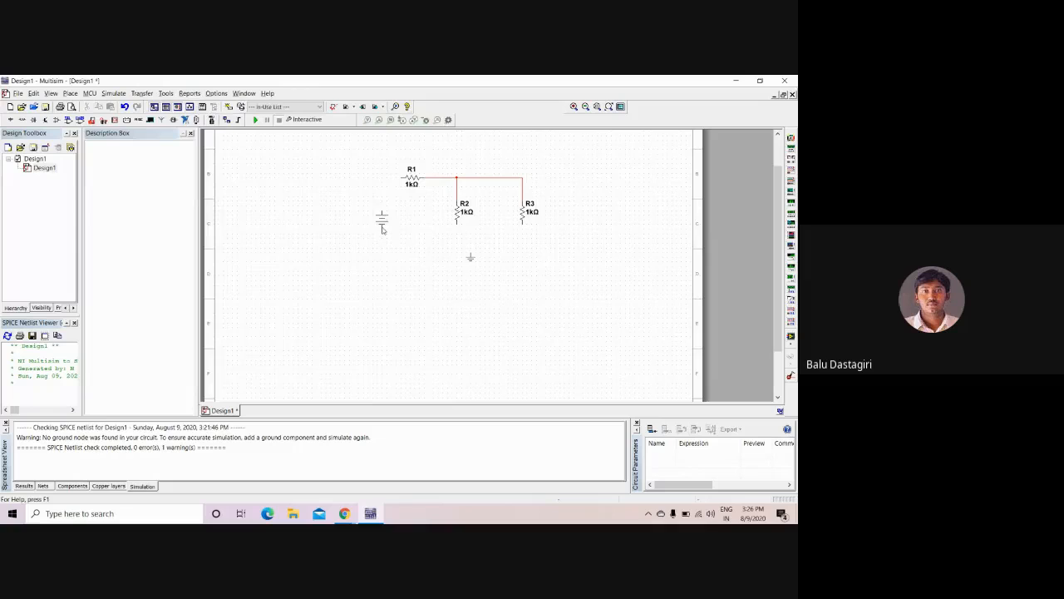
left_click(382, 236)
left_click(425, 109)
- Wire the positive terminal of V1 to the left terminal of R1, leaving the net's properties unchanged
left_click(382, 211)
left_click(402, 178)
double_click(403, 177)
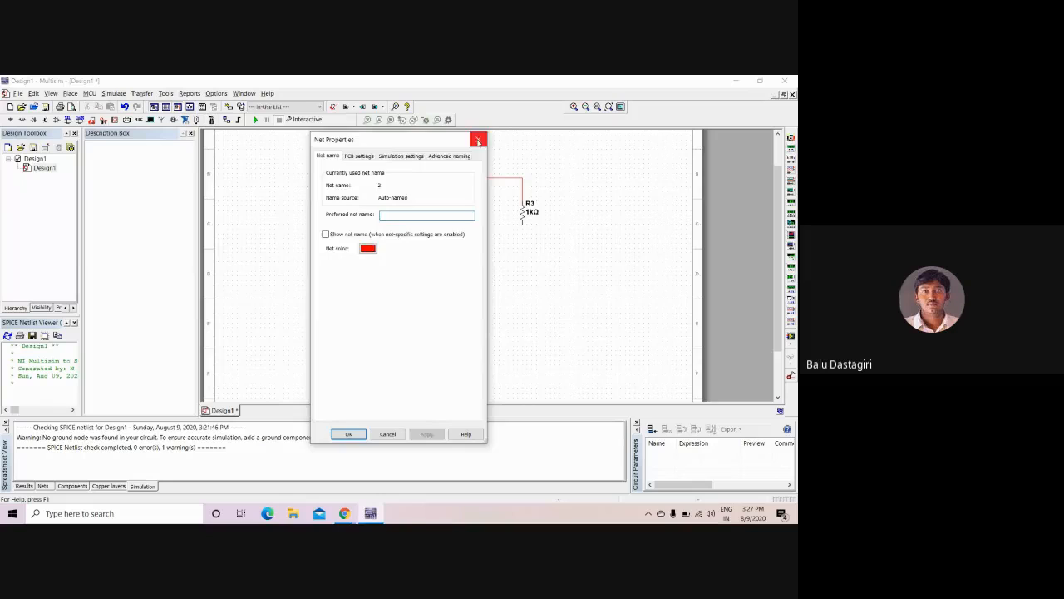
left_click(478, 138)
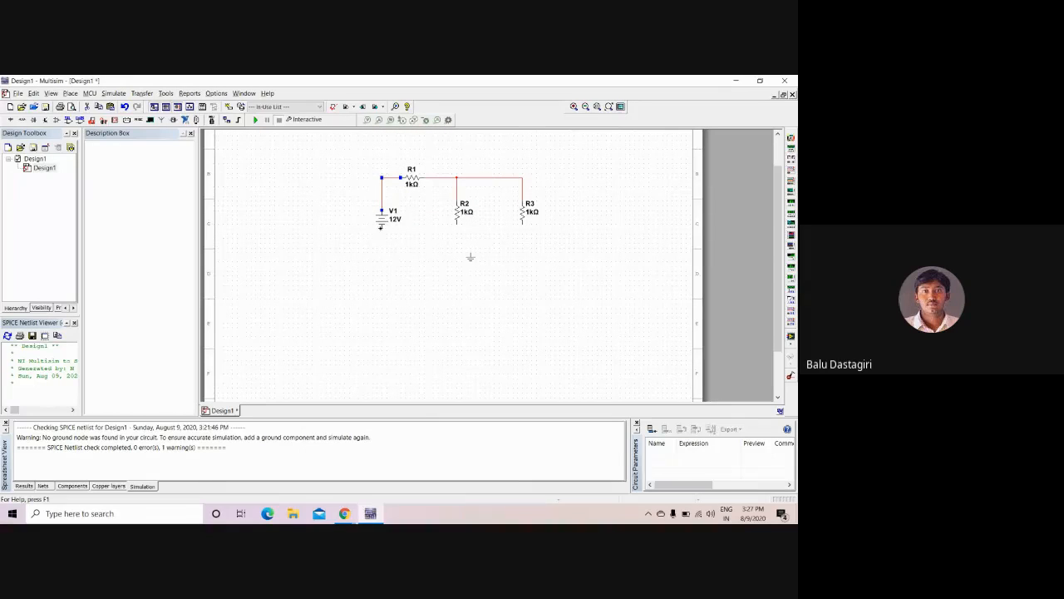
- Wire V1's negative terminal to the lower end of R3, and connect R2's lower end and the ground to that wire
left_click(382, 227)
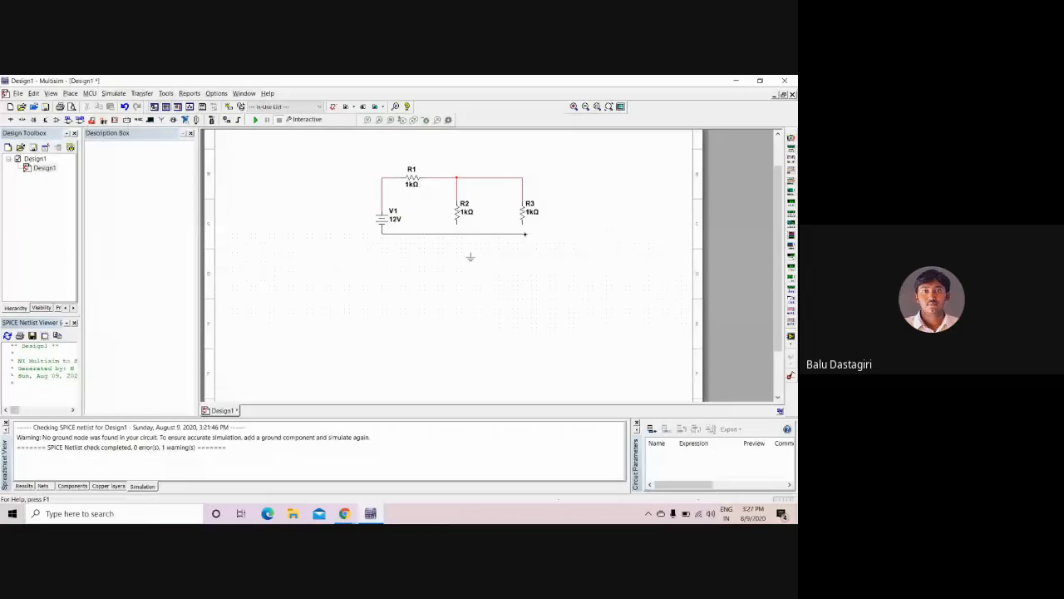
left_click(523, 224)
left_click(458, 233)
left_click(471, 235)
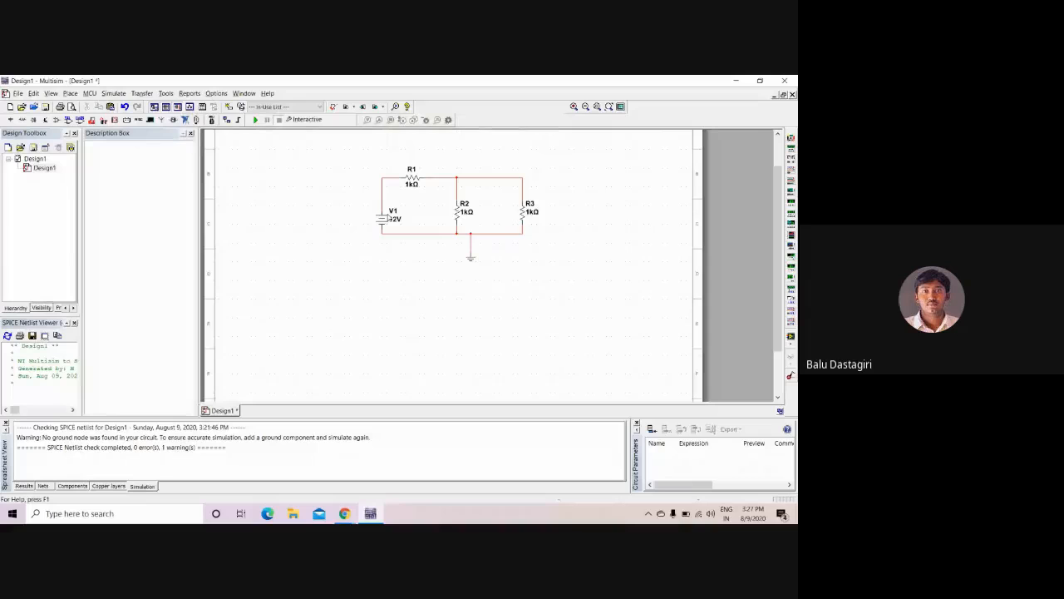
- View the value settings of the DC source V1 and close them without changes
double_click(387, 219)
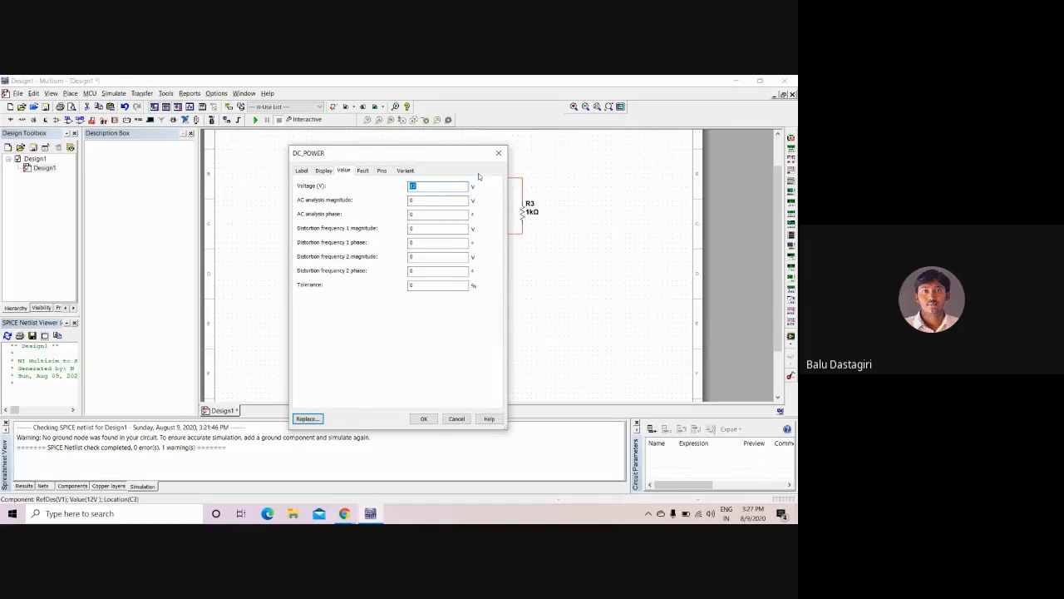
left_click(497, 154)
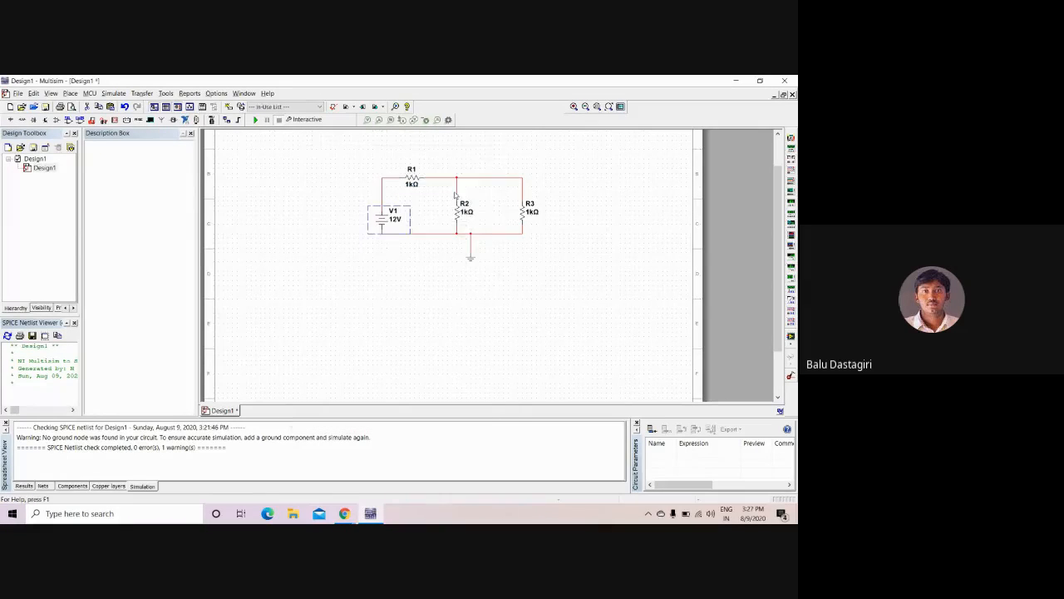
- Review the label and display settings of the DC source V1, and set its voltage to 10 V
double_click(394, 213)
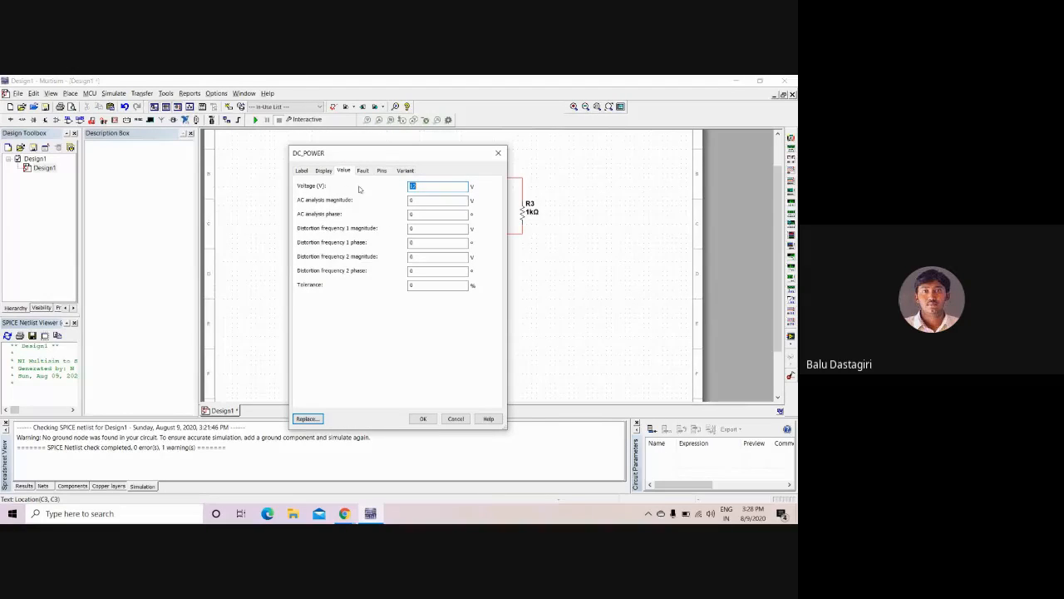
left_click(304, 173)
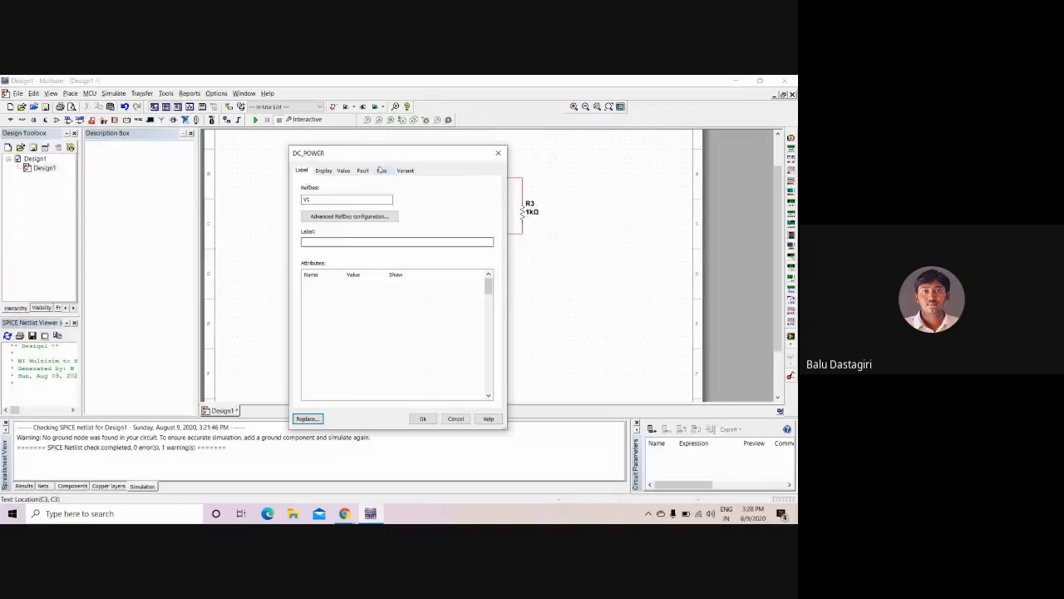
left_click_drag(415, 153, 636, 176)
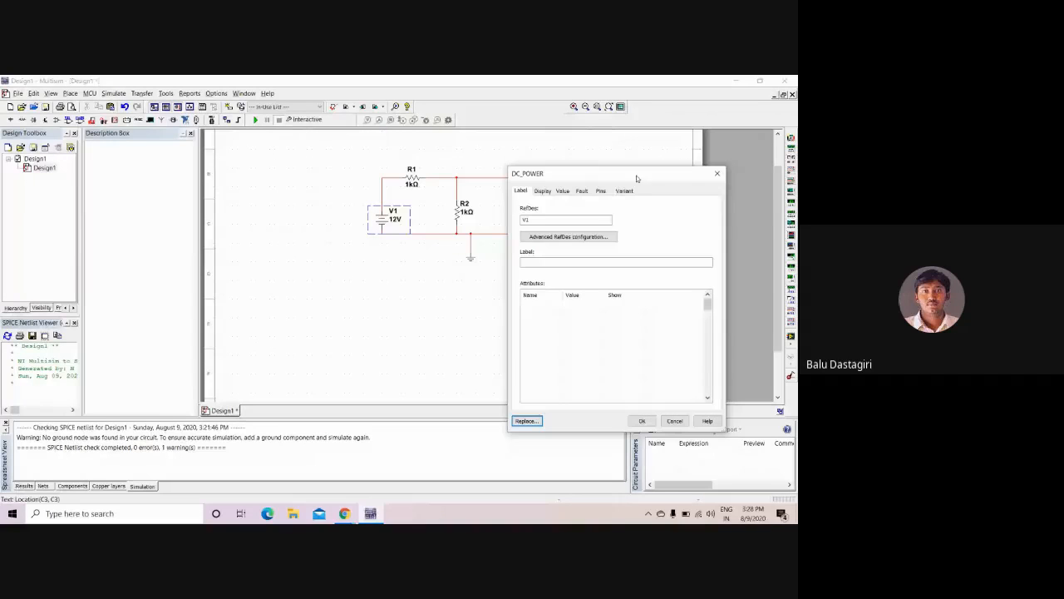
left_click(542, 190)
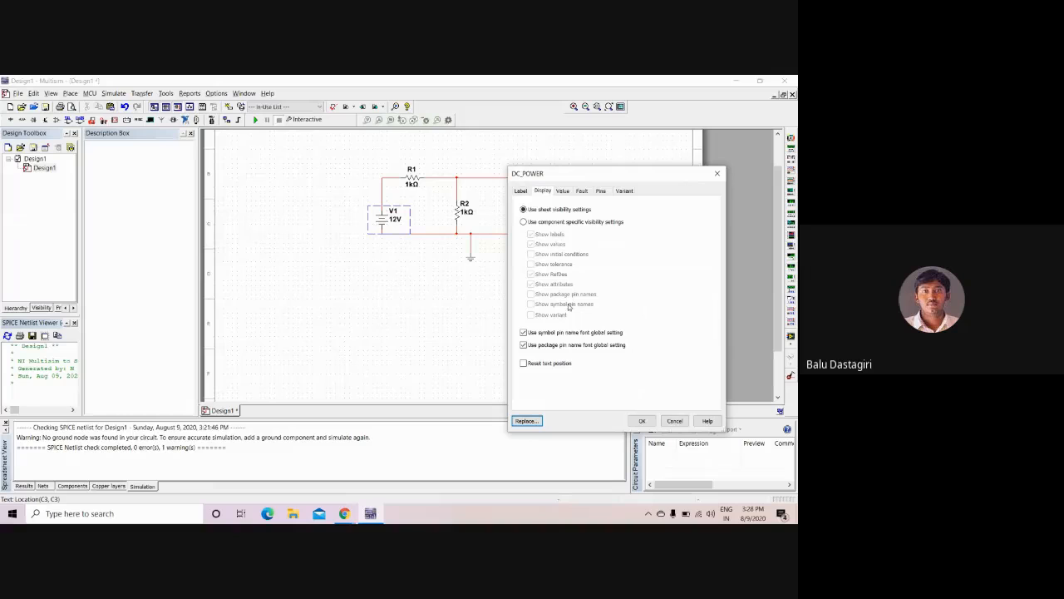
left_click(563, 191)
left_click(641, 210)
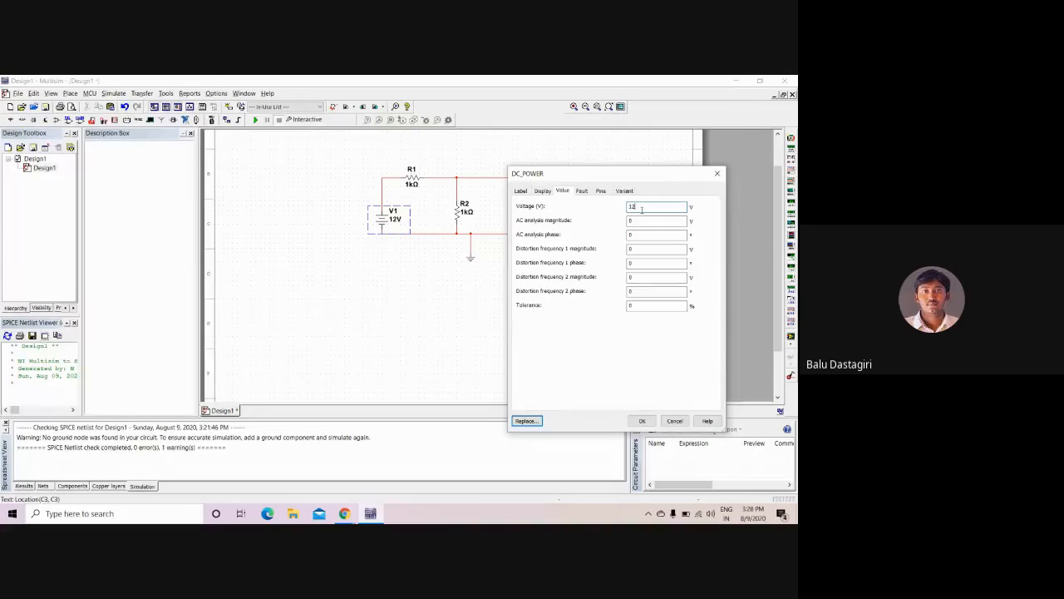
type("0")
left_click(642, 421)
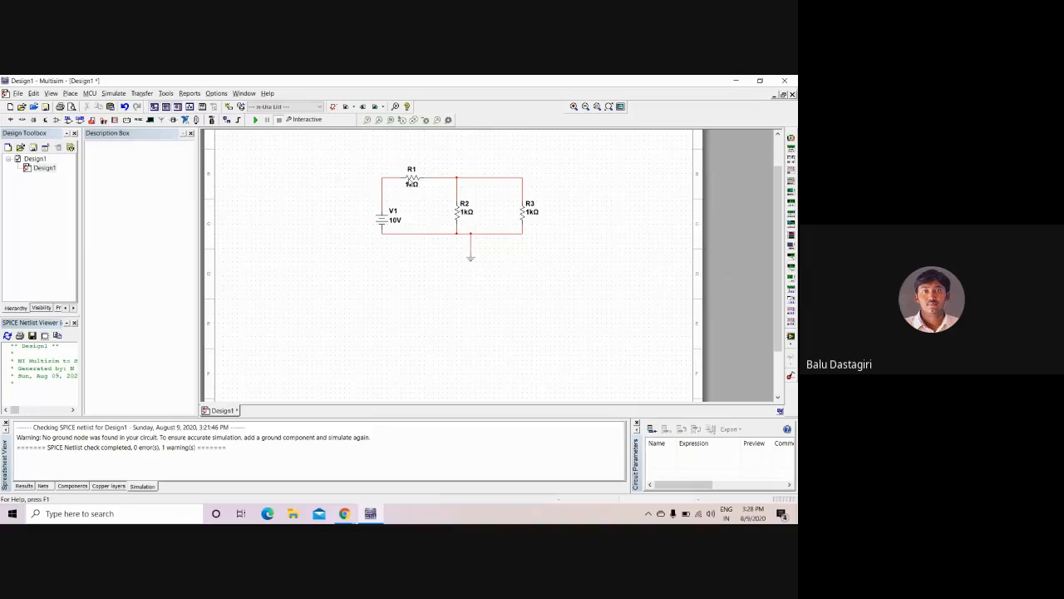
- View the value settings of resistor R1 and close them without changes
double_click(411, 179)
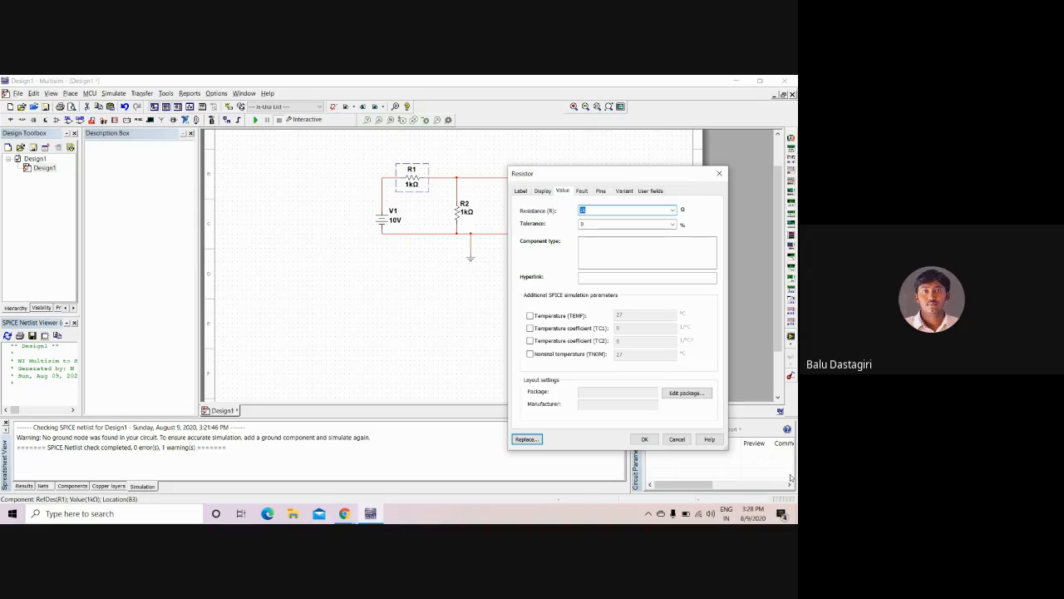
left_click(646, 440)
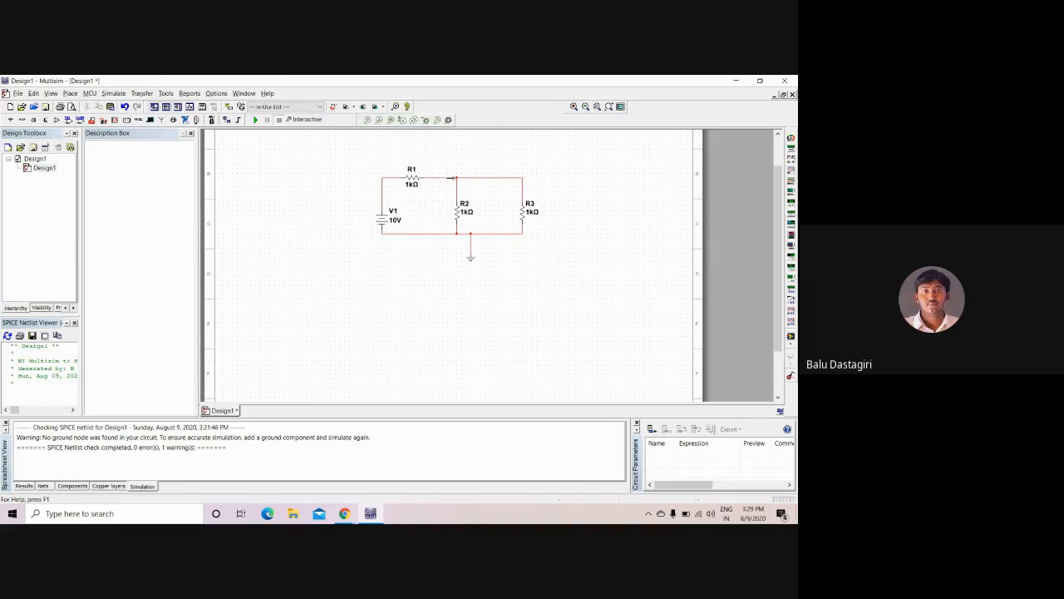
- Save the design as dcop in the Circuit Design Suite 14.1 folder
left_click(46, 107)
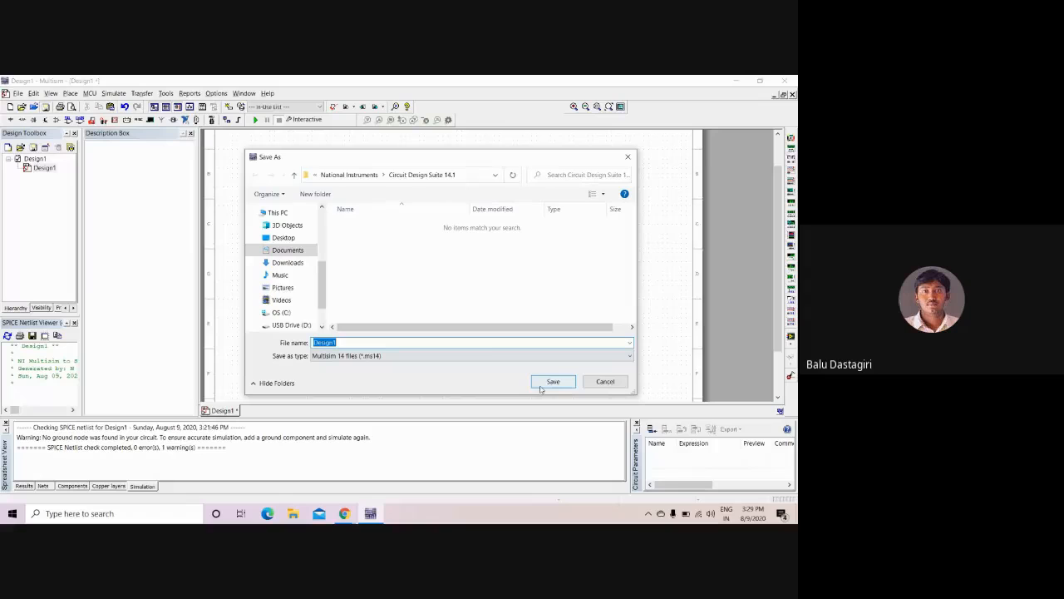
type("drop")
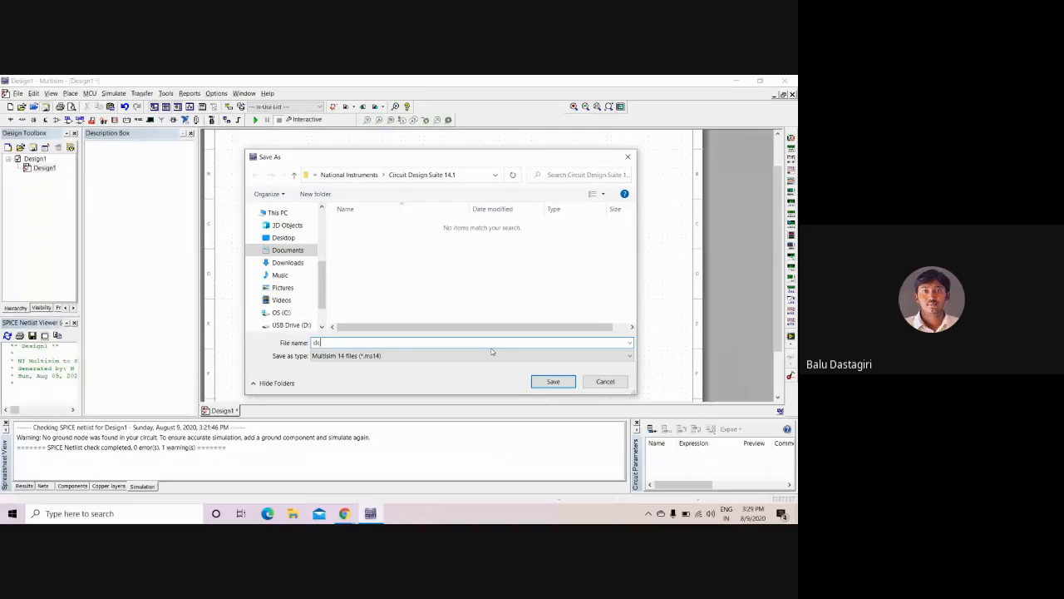
left_click(565, 382)
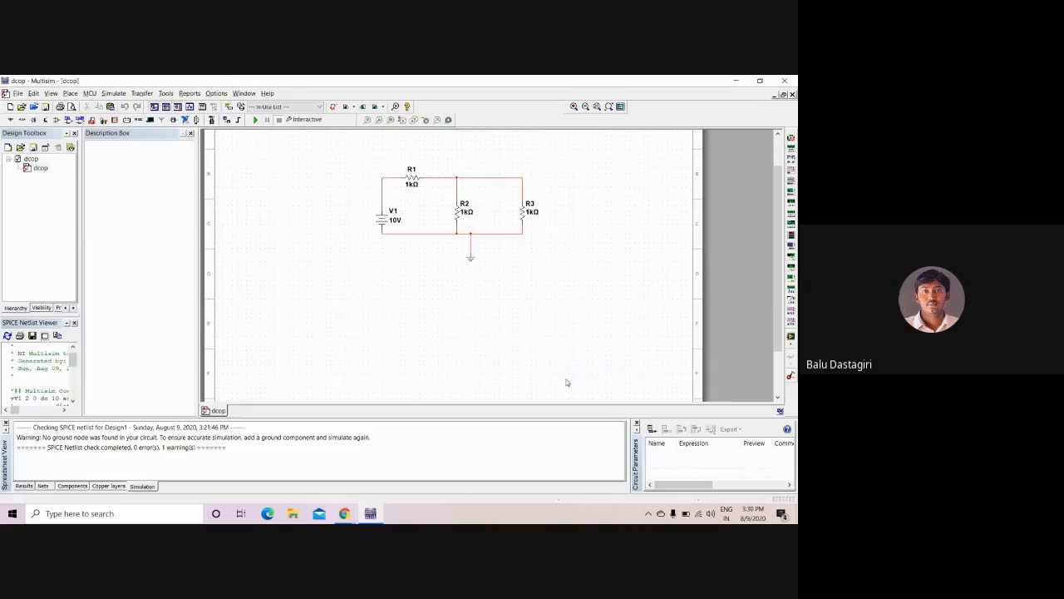
- Choose DC Operating Point as the active analysis and add I(V1) to its selected variables
left_click(90, 93)
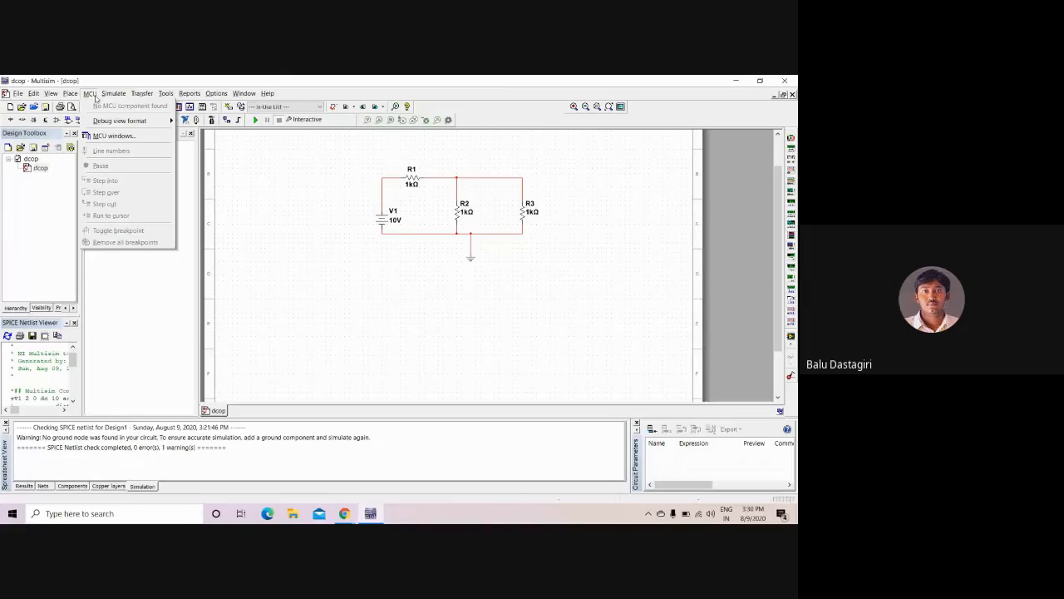
mouse_move(120, 120)
mouse_move(114, 93)
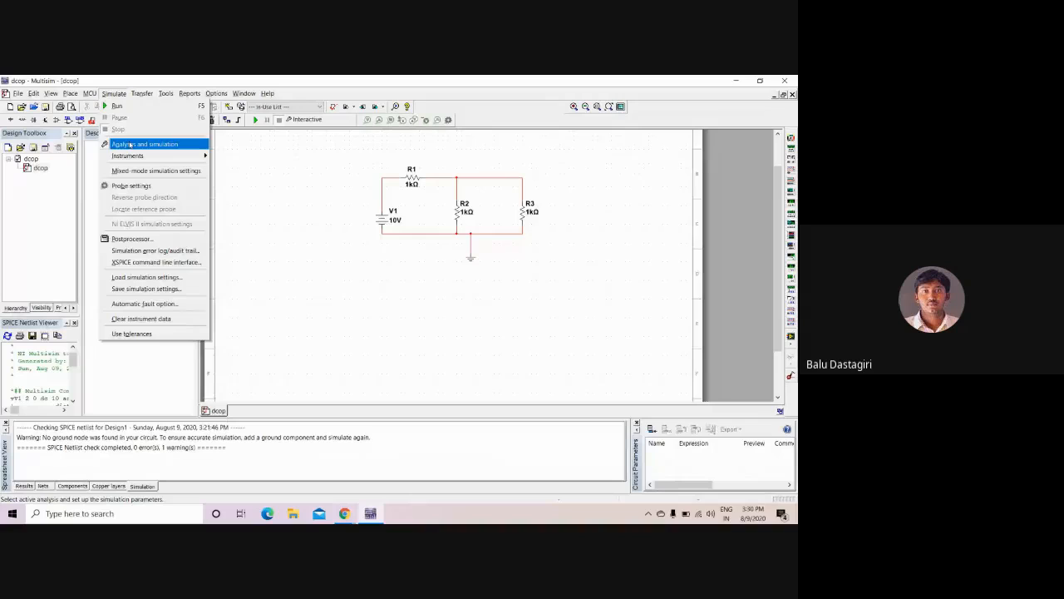
left_click(130, 145)
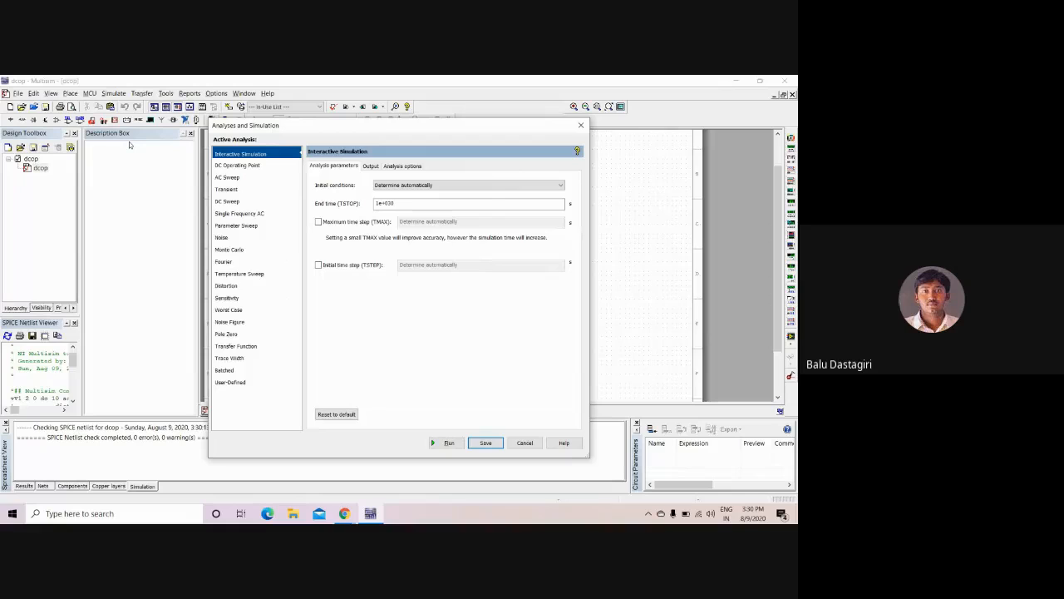
left_click(237, 165)
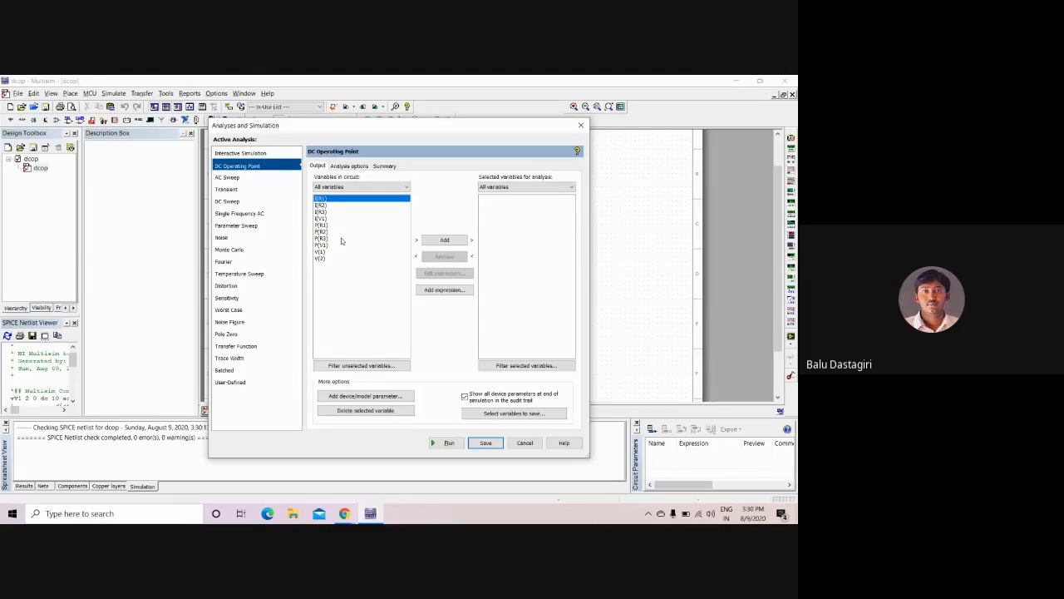
left_click(331, 220)
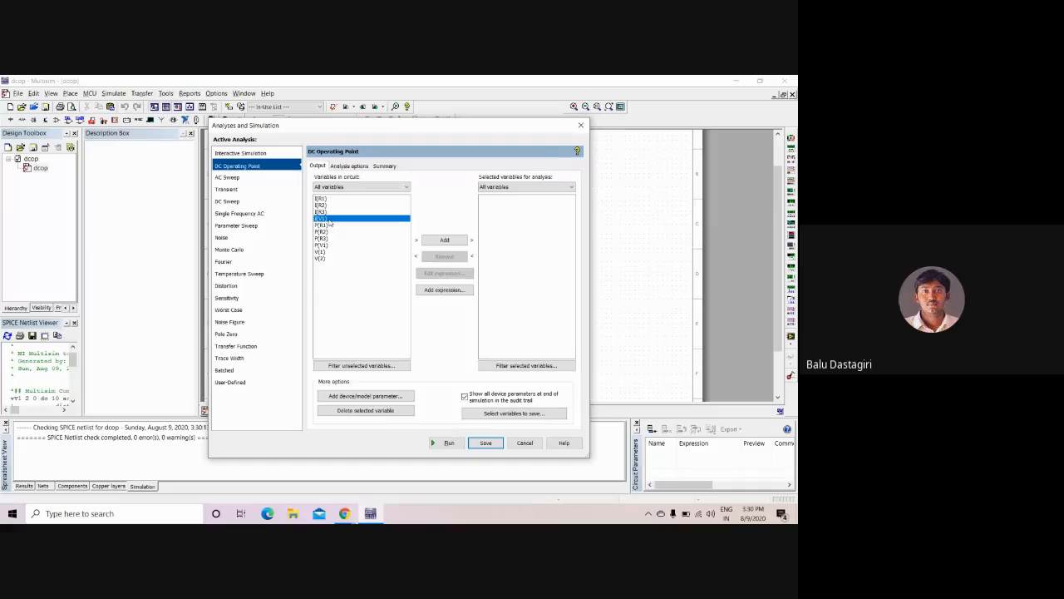
left_click_drag(461, 127, 722, 187)
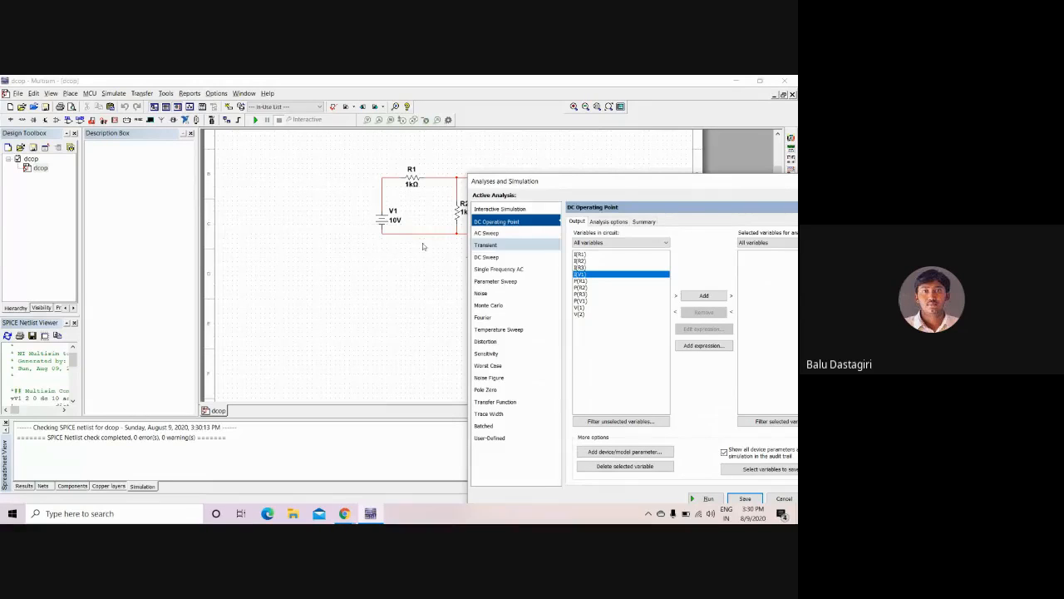
left_click_drag(550, 183, 518, 139)
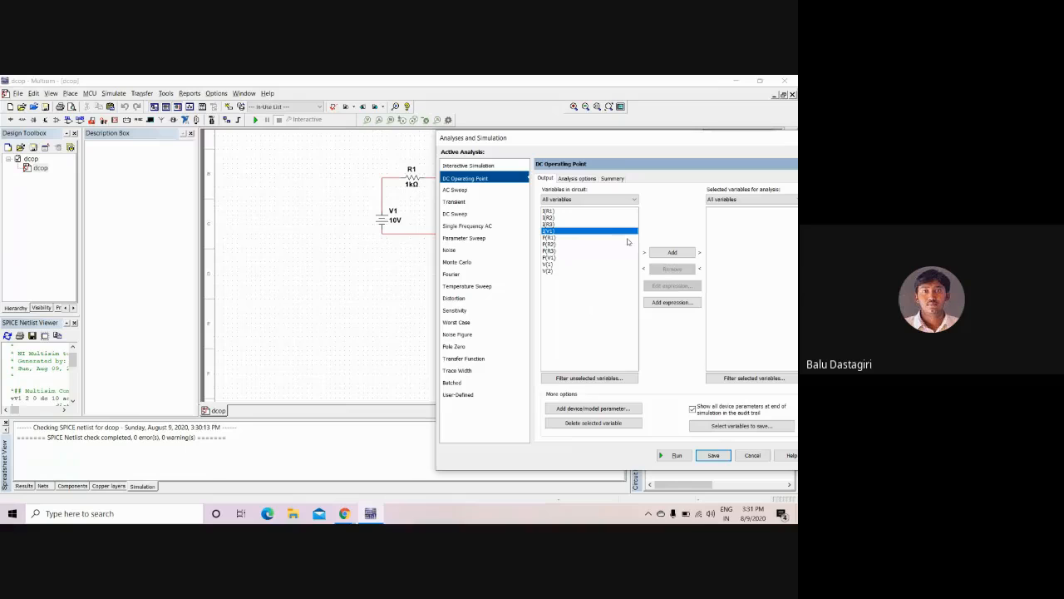
left_click(672, 252)
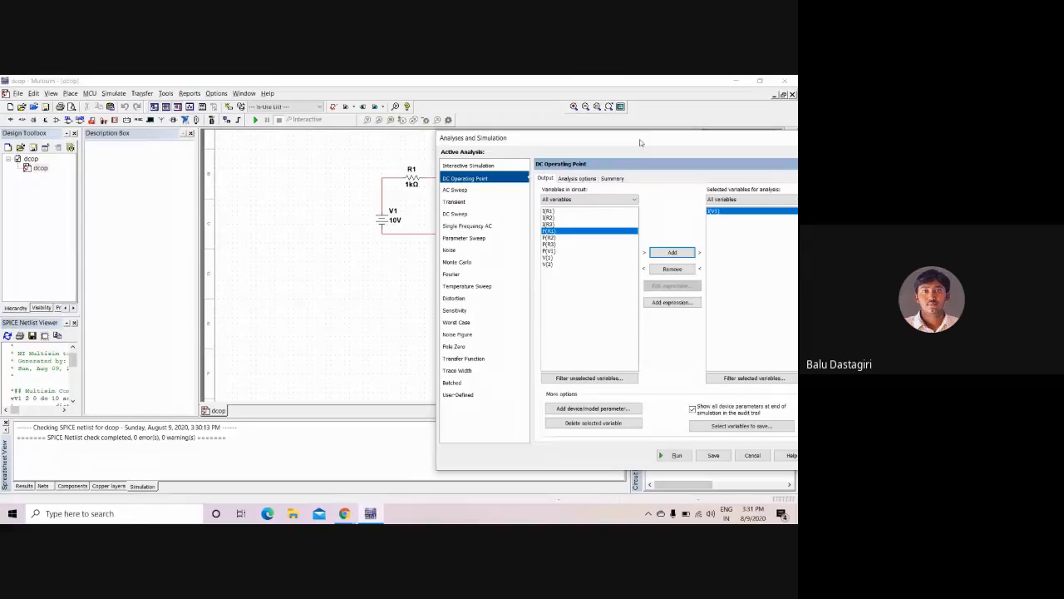
- Add the node voltage V(2) to the selected variables of the DC Operating Point analysis
left_click_drag(640, 138, 578, 124)
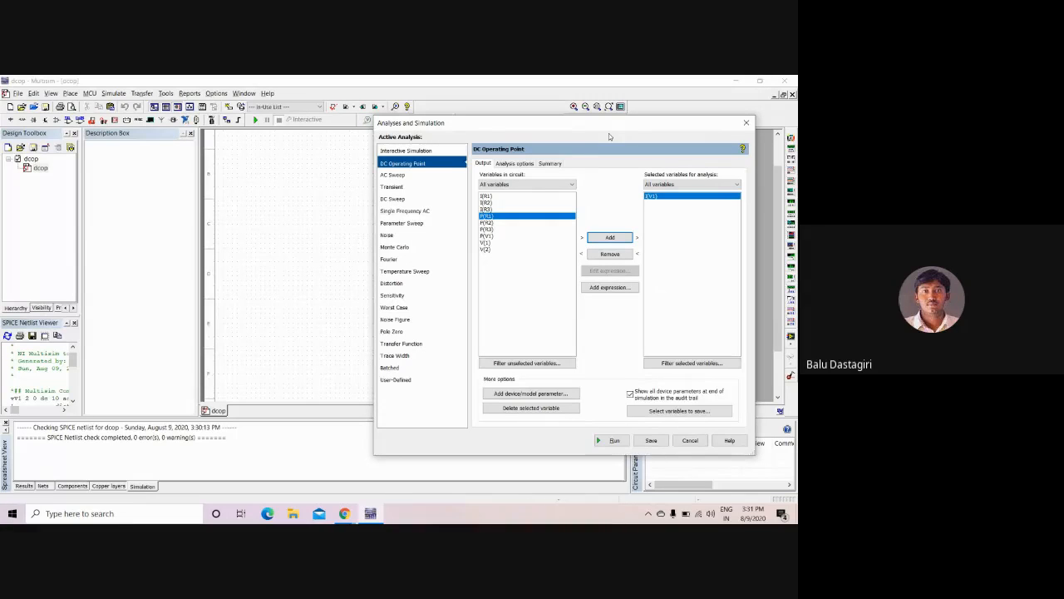
left_click_drag(582, 125, 230, 95)
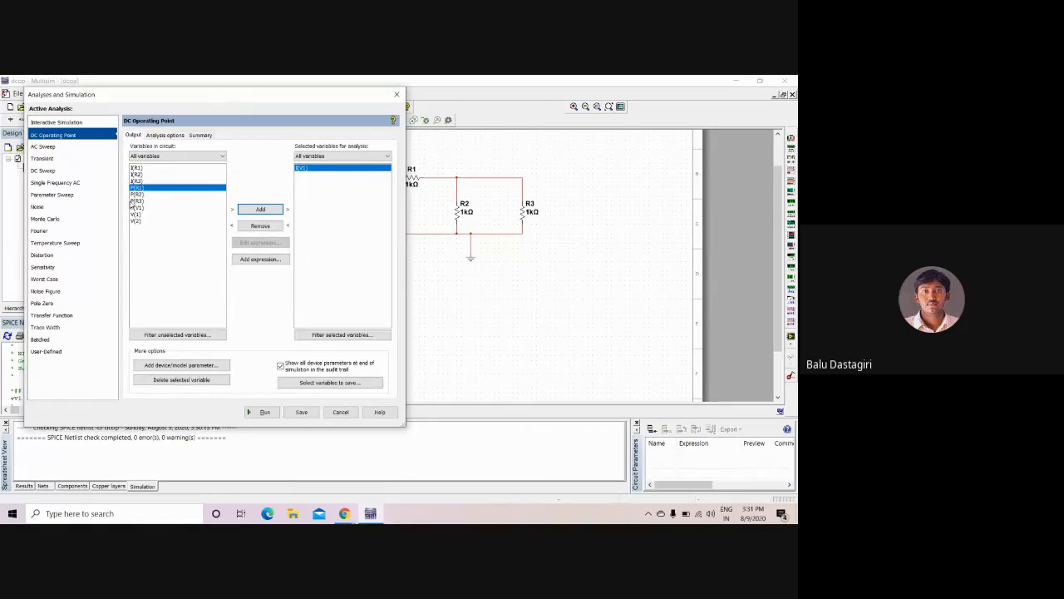
left_click(138, 222)
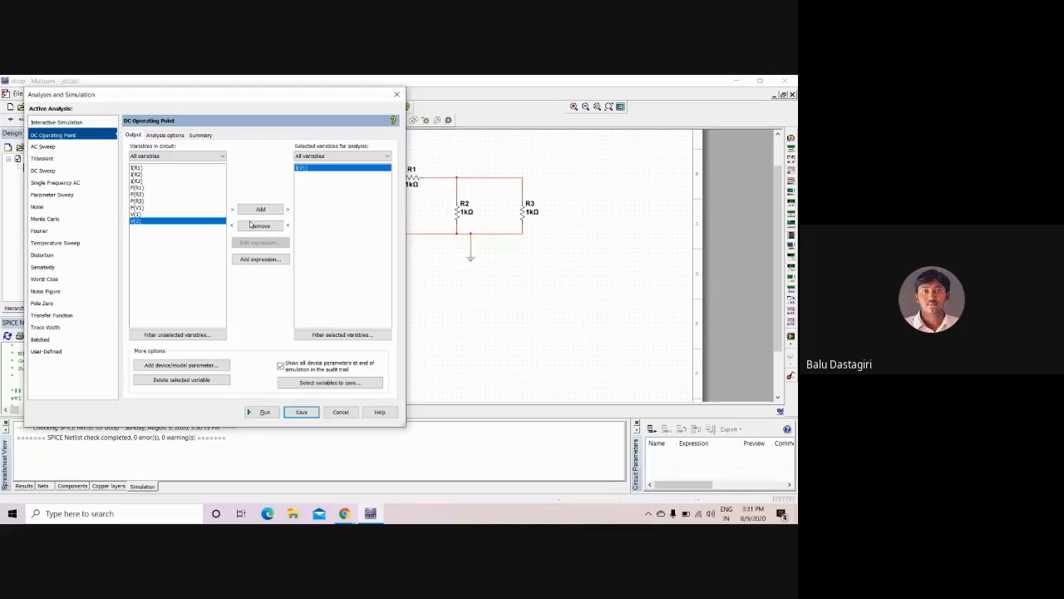
left_click(261, 210)
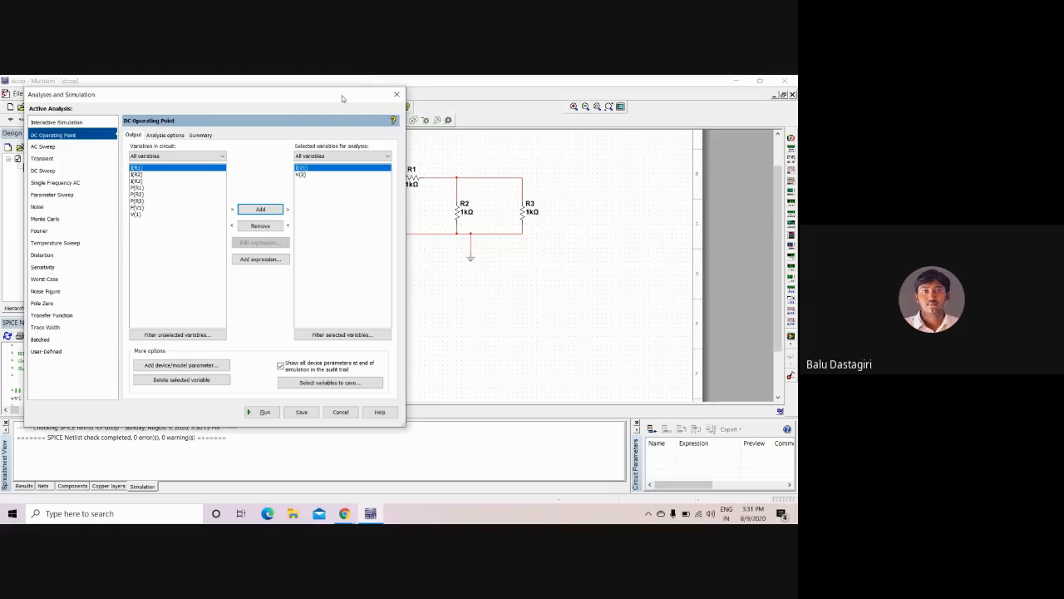
- Run the DC Operating Point analysis for I(V1) and V(2), and close the results window
left_click_drag(343, 99, 351, 273)
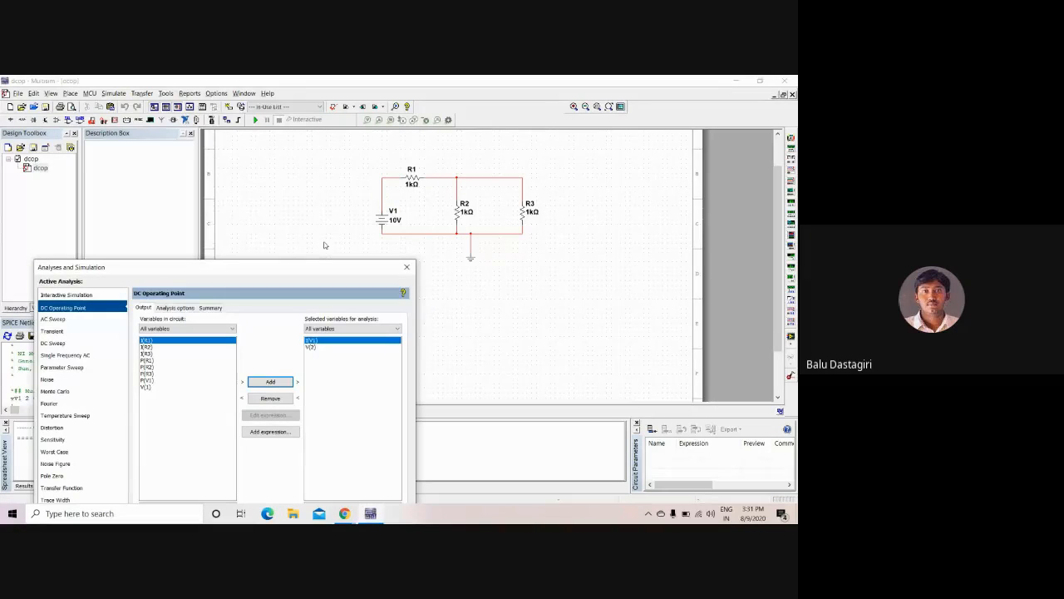
left_click_drag(322, 267, 330, 143)
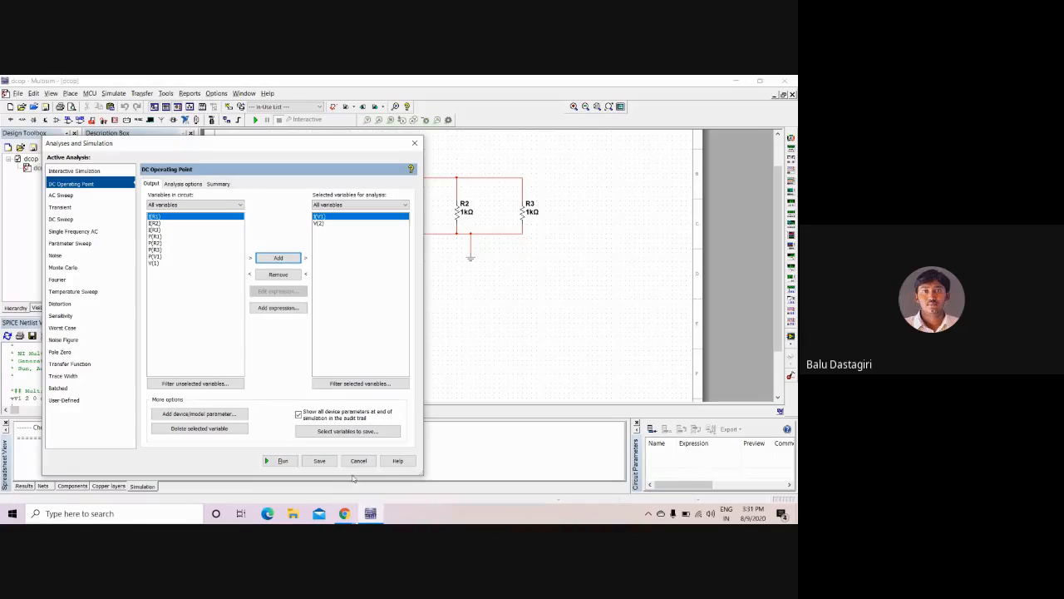
left_click(280, 464)
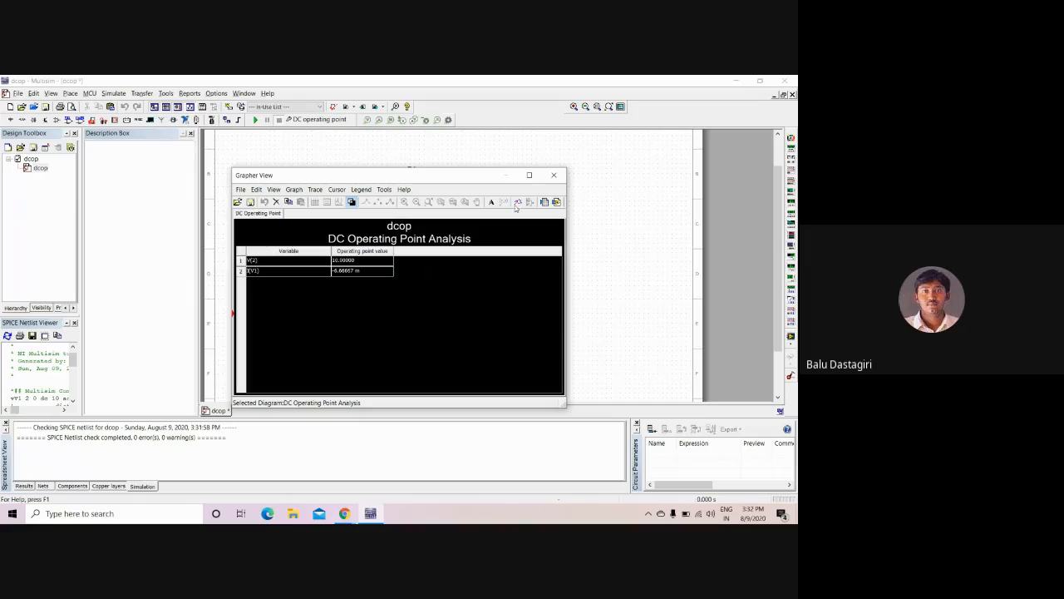
left_click(553, 174)
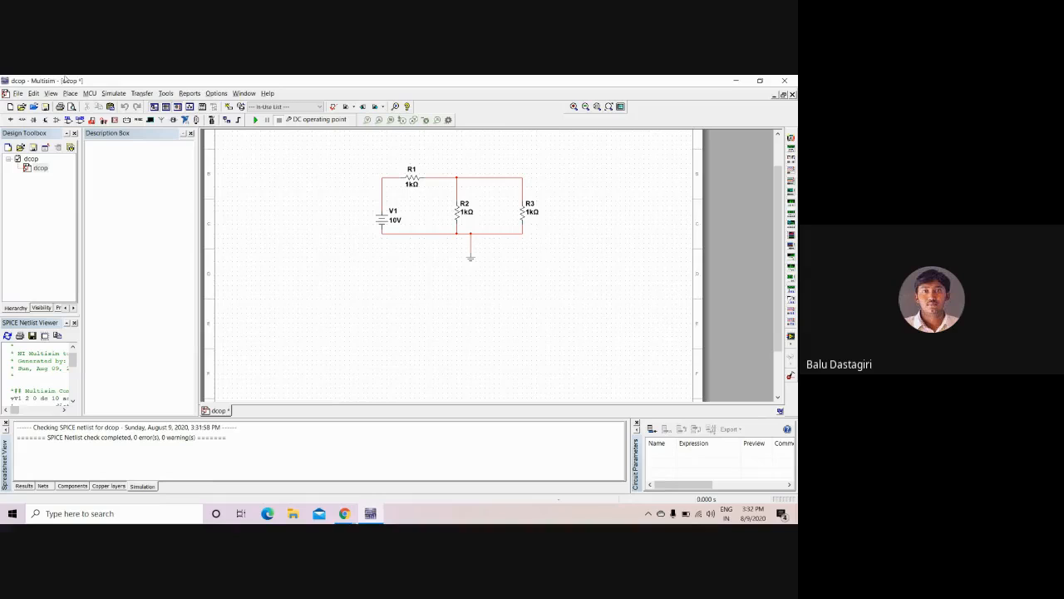
- Reopen the DC Operating Point analysis setup and add the resistor currents I(R1), I(R2) and I(R3) to the selected variables
left_click(117, 95)
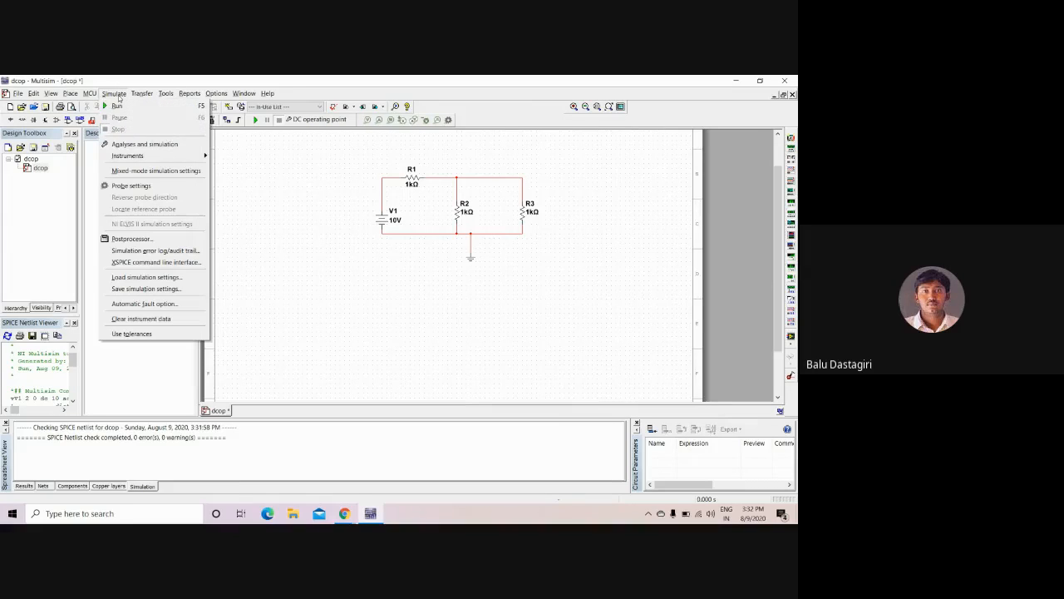
left_click(148, 147)
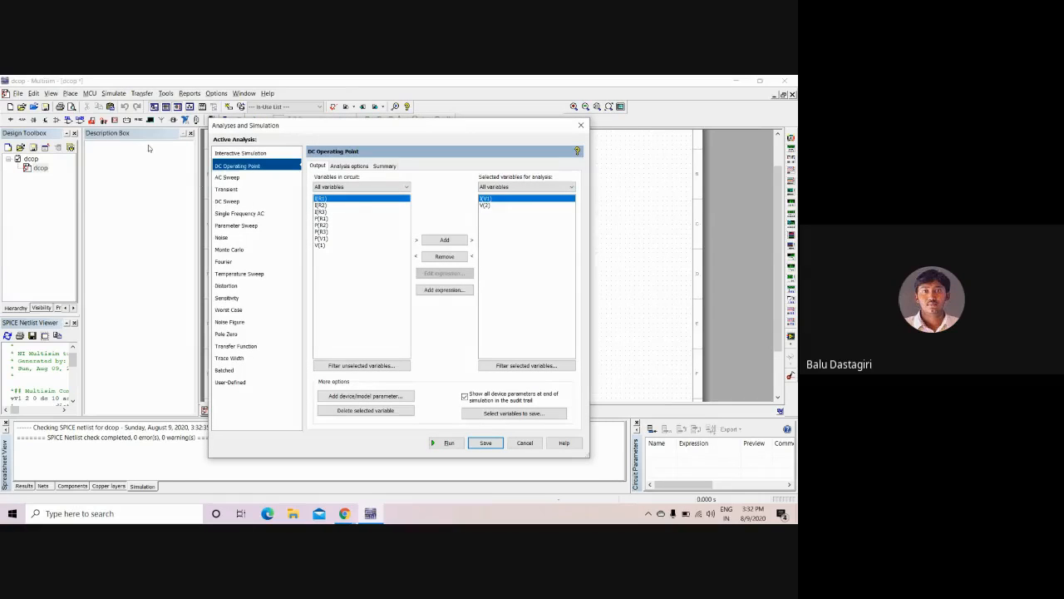
left_click(445, 240)
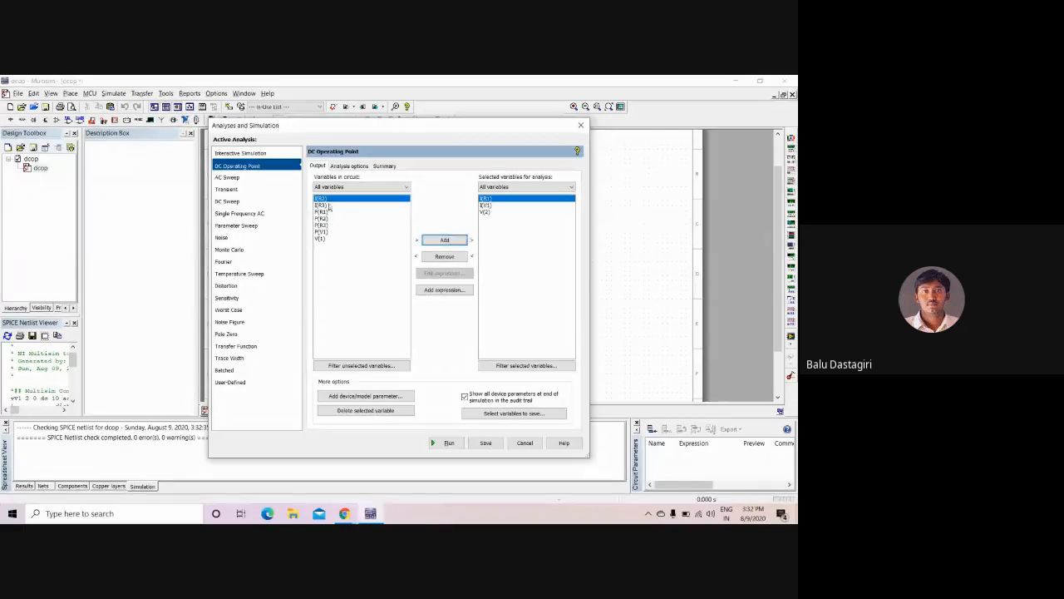
left_click(431, 241)
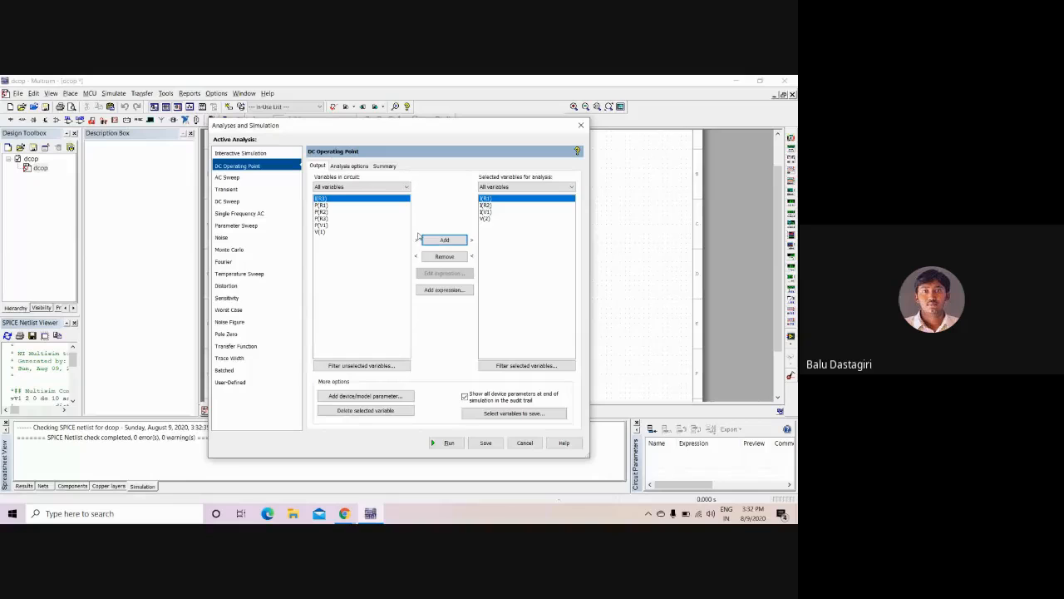
left_click(463, 241)
- Add the powers P(R1), P(R2), P(R3) and P(V1) and the node voltage V(1) to the selected variables
left_click(331, 199)
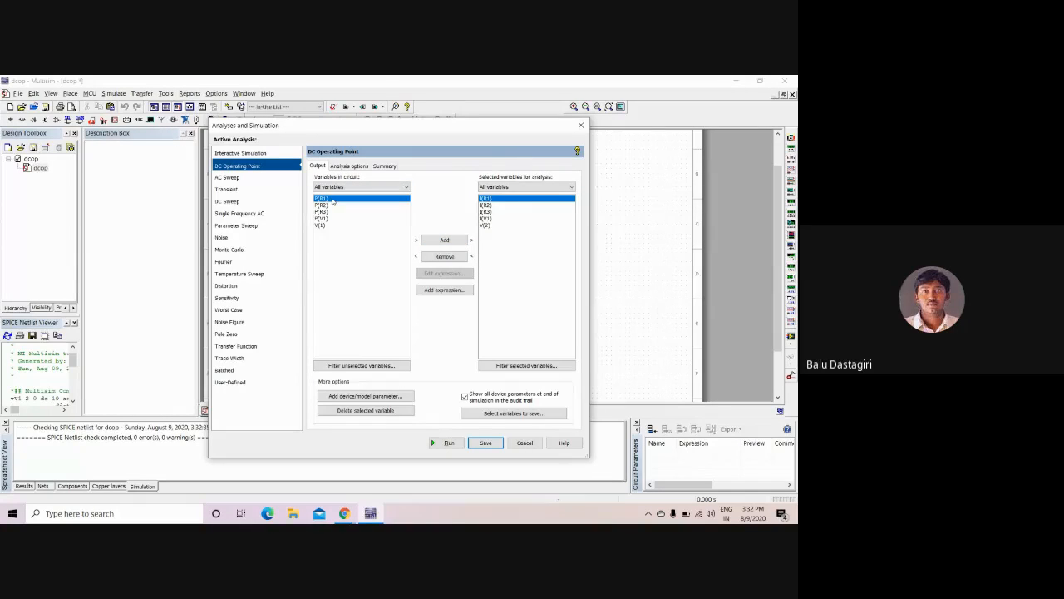
left_click(462, 242)
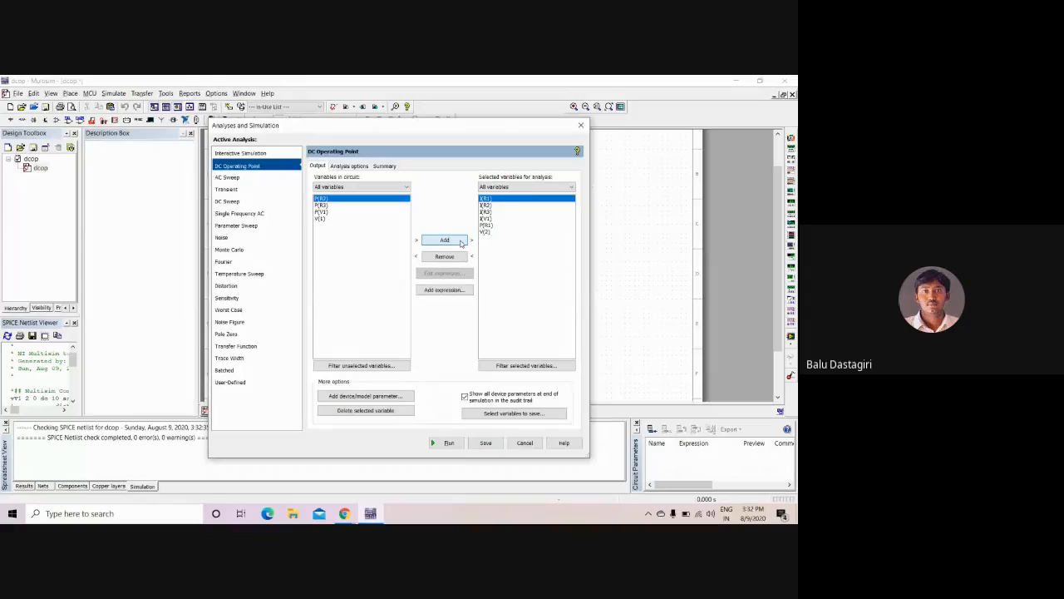
left_click(461, 242)
left_click(462, 242)
left_click(461, 242)
left_click(450, 238)
- Run the DC Operating Point analysis with all circuit variables and maximize the results window
left_click(454, 446)
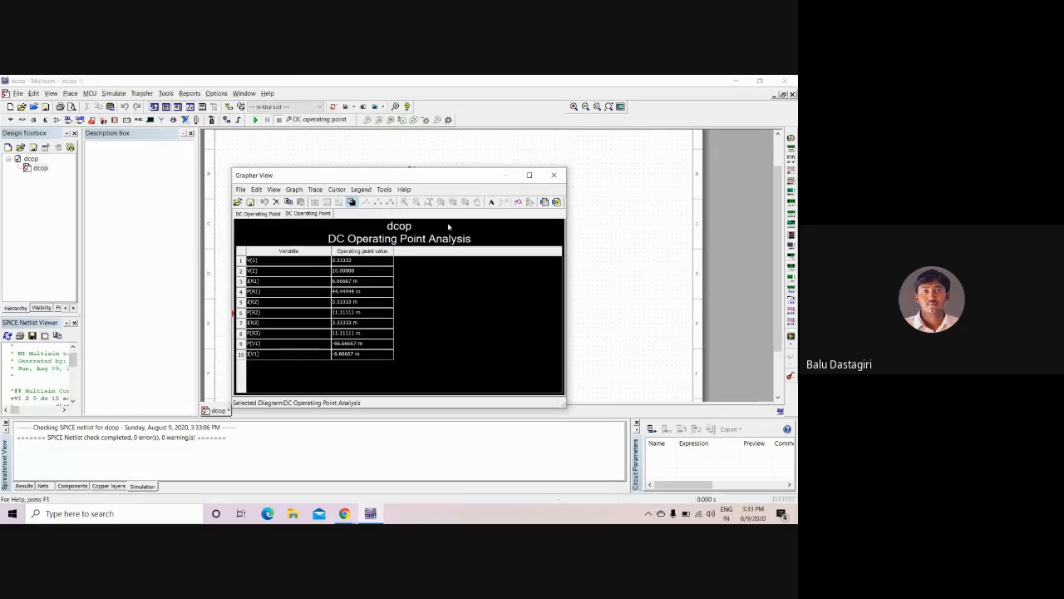
left_click(529, 174)
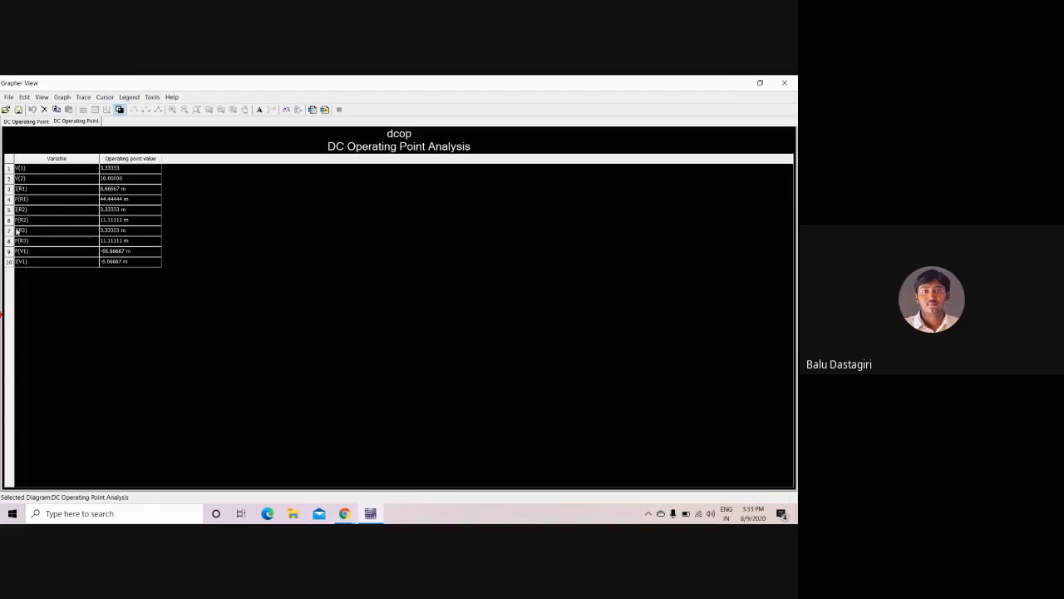
- Restore the DC Operating Point results window to its smaller size, move it slightly, and close it
left_click(760, 82)
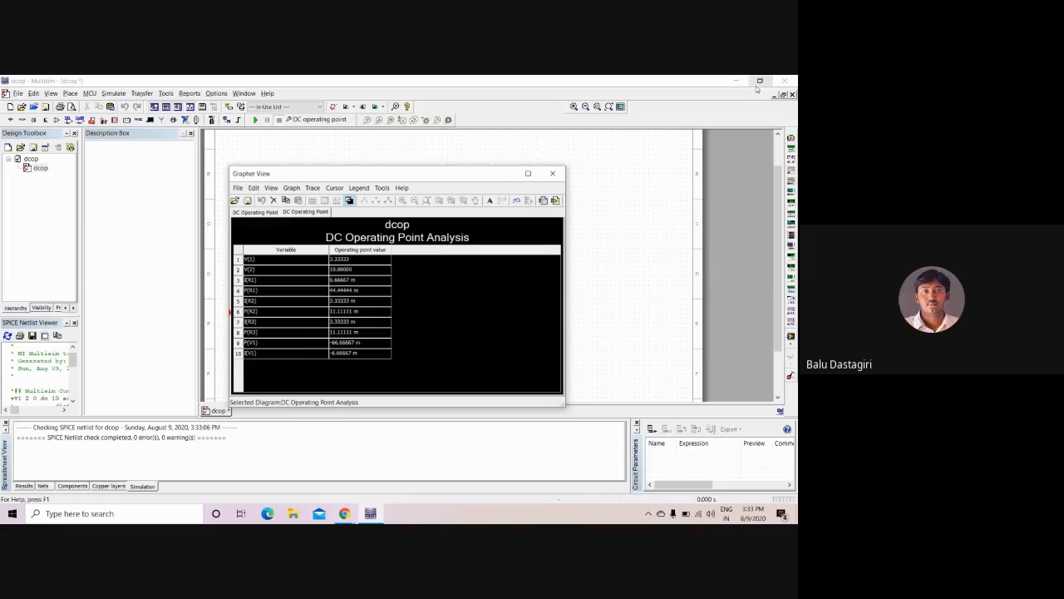
left_click_drag(393, 174, 412, 158)
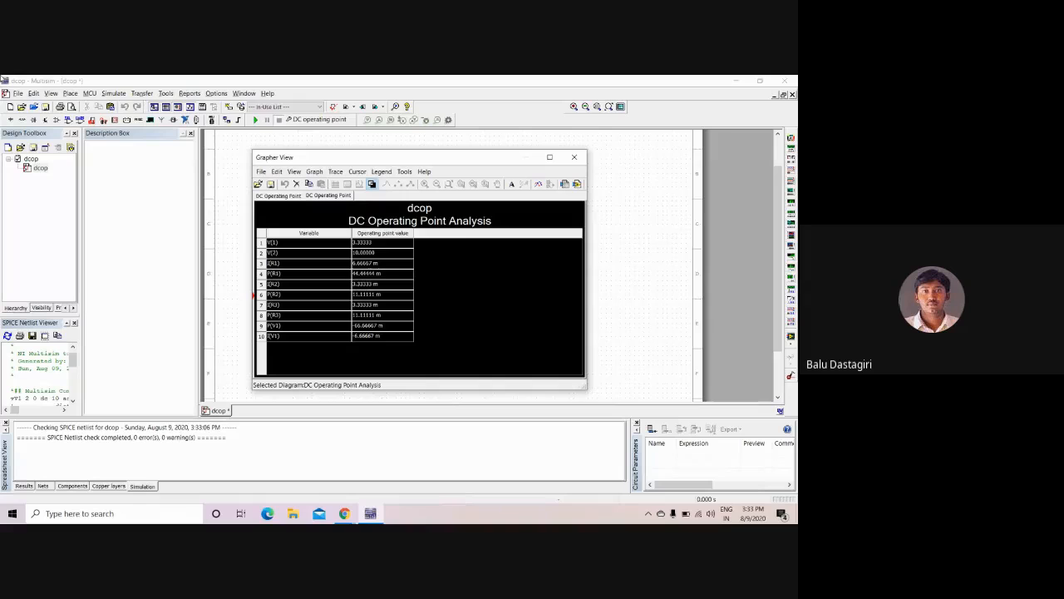
left_click(573, 157)
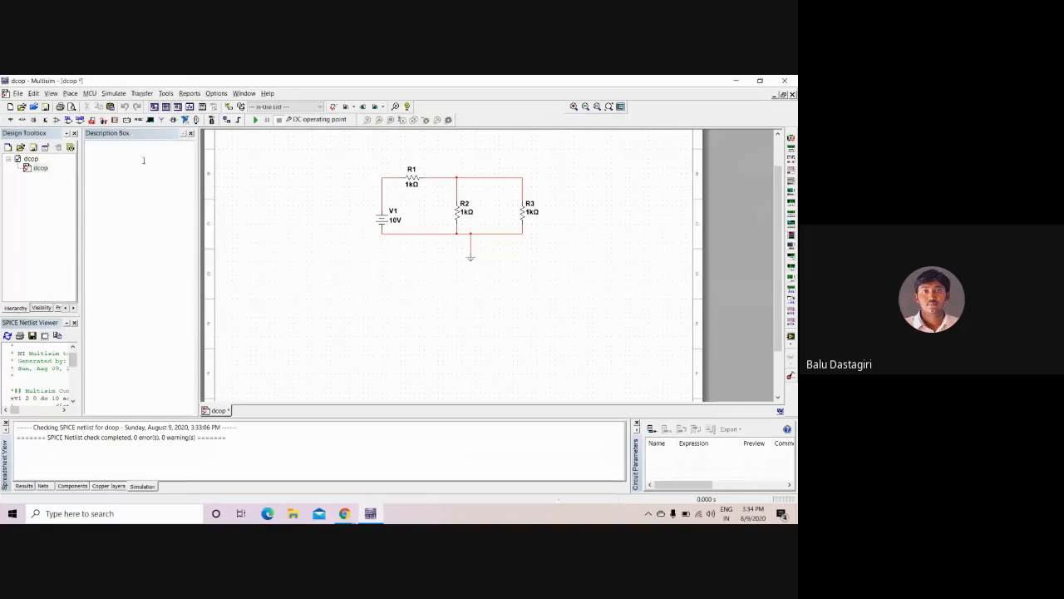
- Open component selection for the Indicators group, look through the Ammeter and Probe families, and choose the VOLTMETER family
right_click(296, 198)
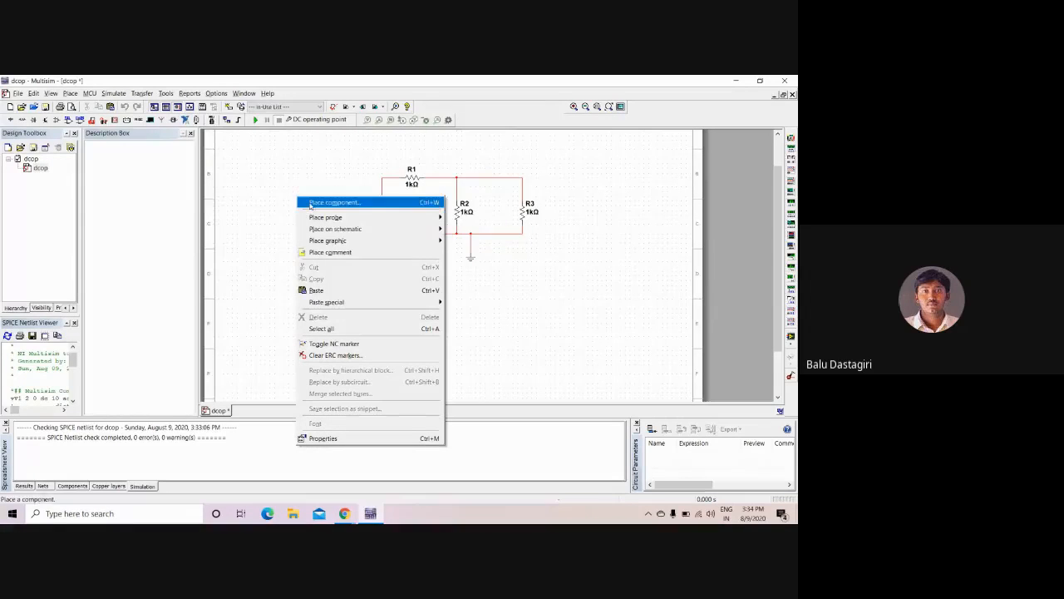
left_click(310, 202)
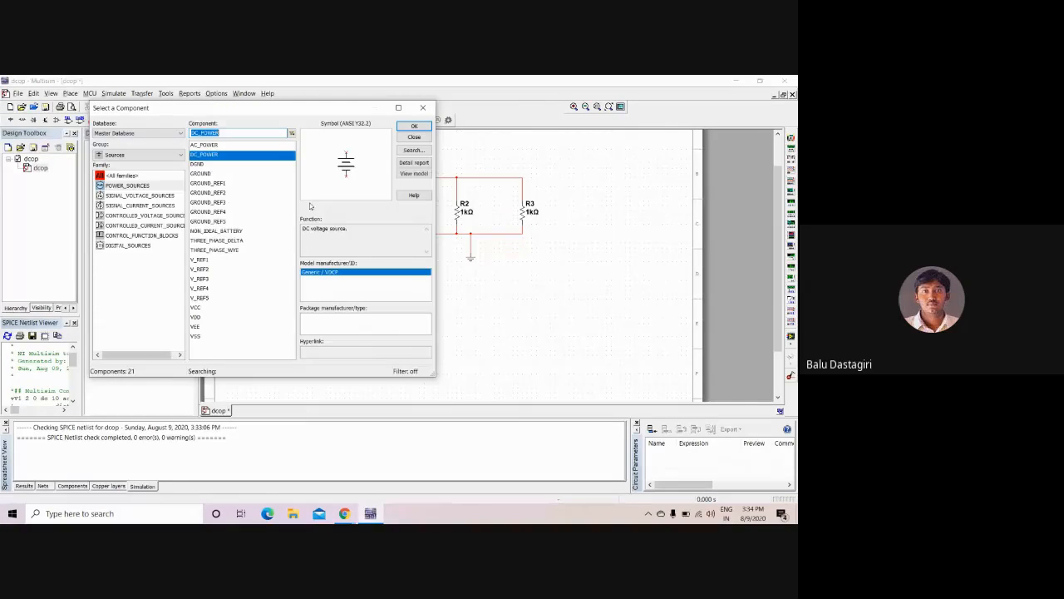
left_click(101, 153)
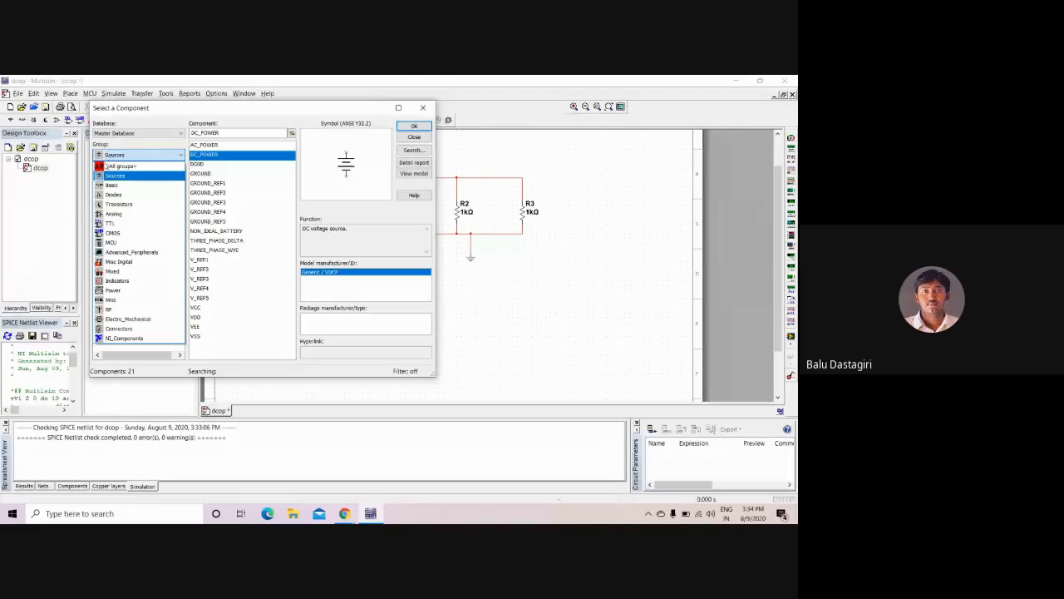
left_click(161, 285)
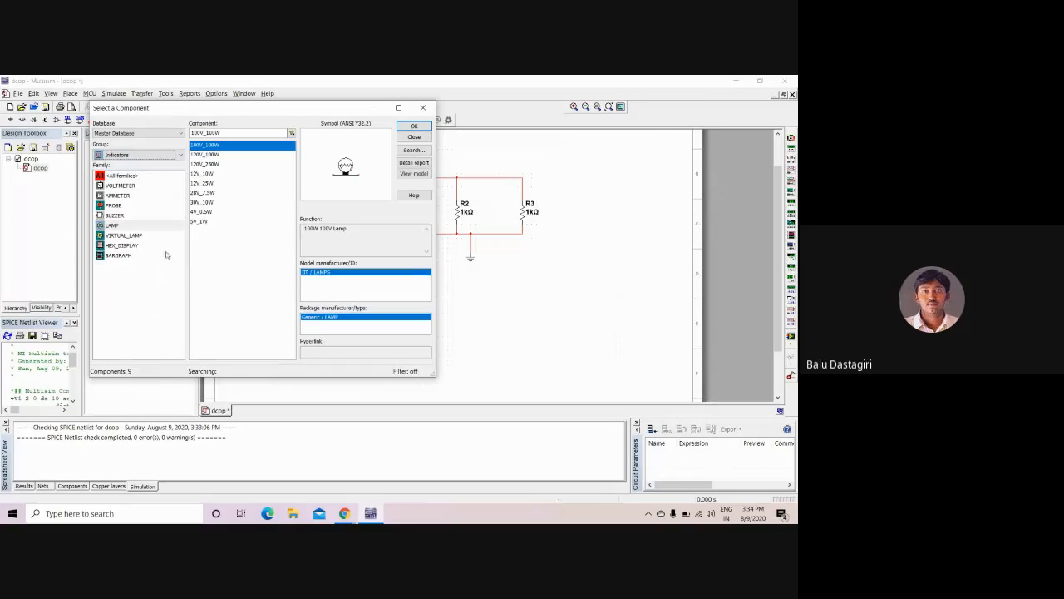
left_click(137, 187)
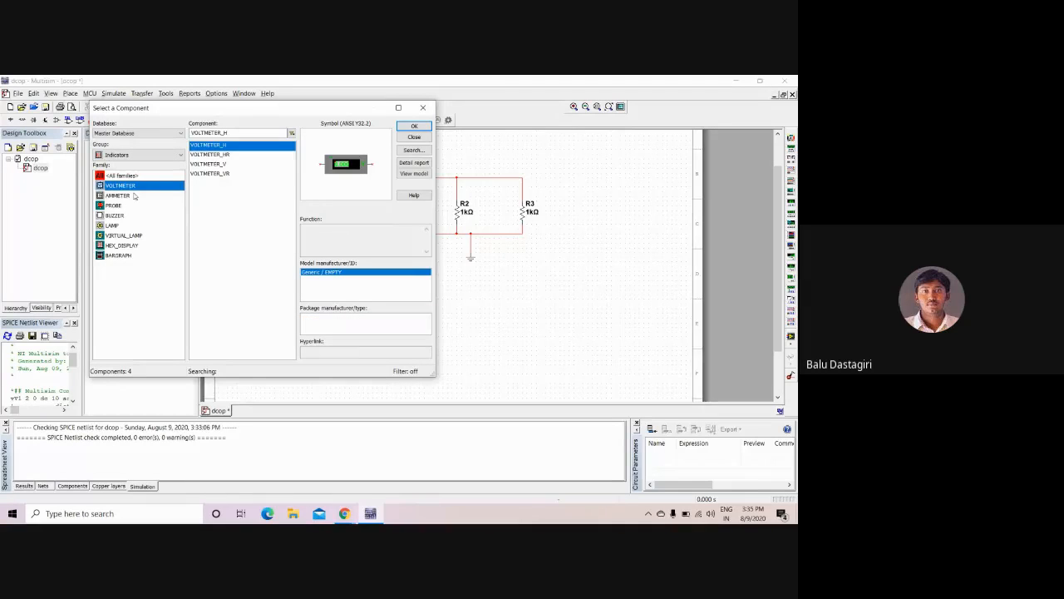
left_click(134, 195)
left_click(125, 205)
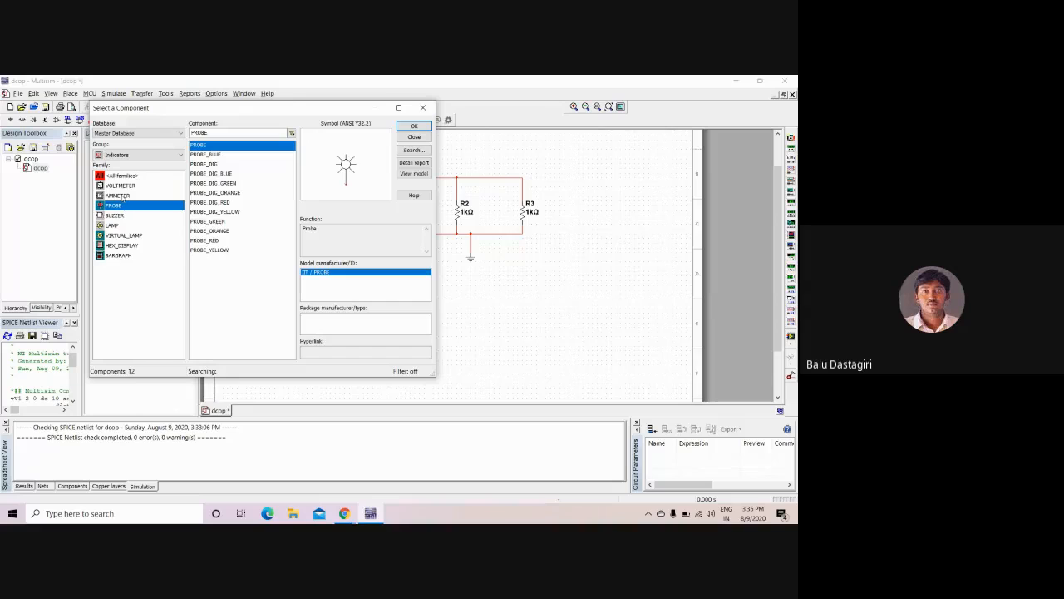
left_click(125, 188)
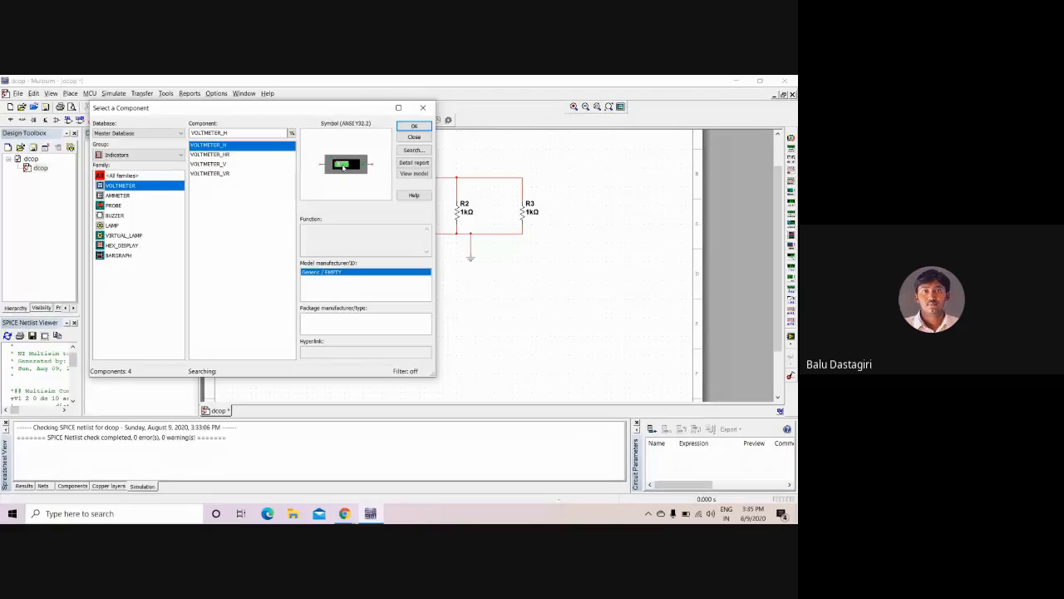
- Compare the terminal orientation and polarity of the VOLTMETER_H, VOLTMETER_HR, VOLTMETER_V and VOLTMETER_VR symbols
left_click(239, 157)
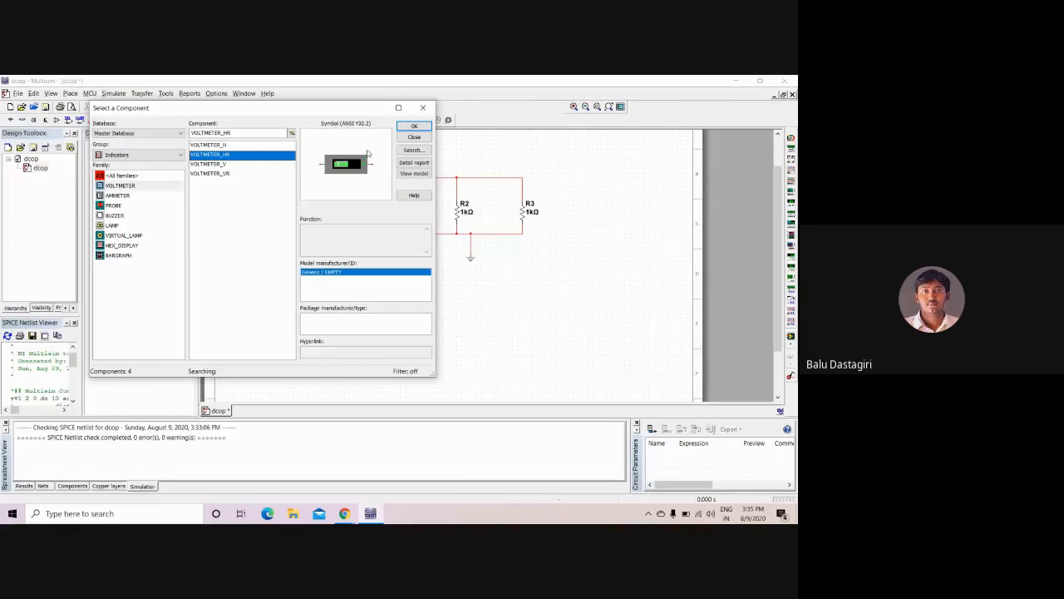
left_click(210, 146)
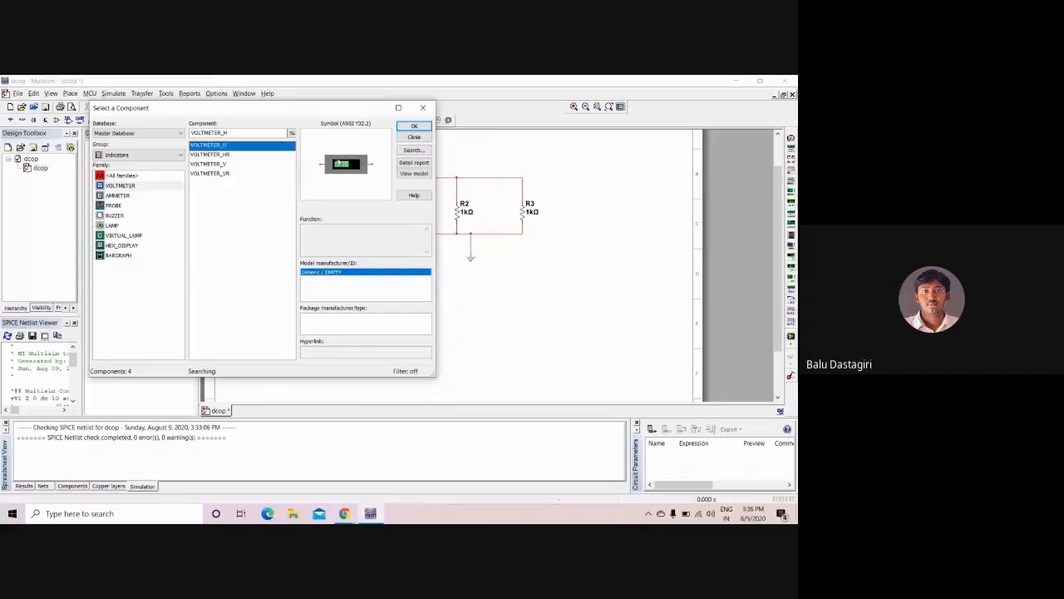
left_click(257, 156)
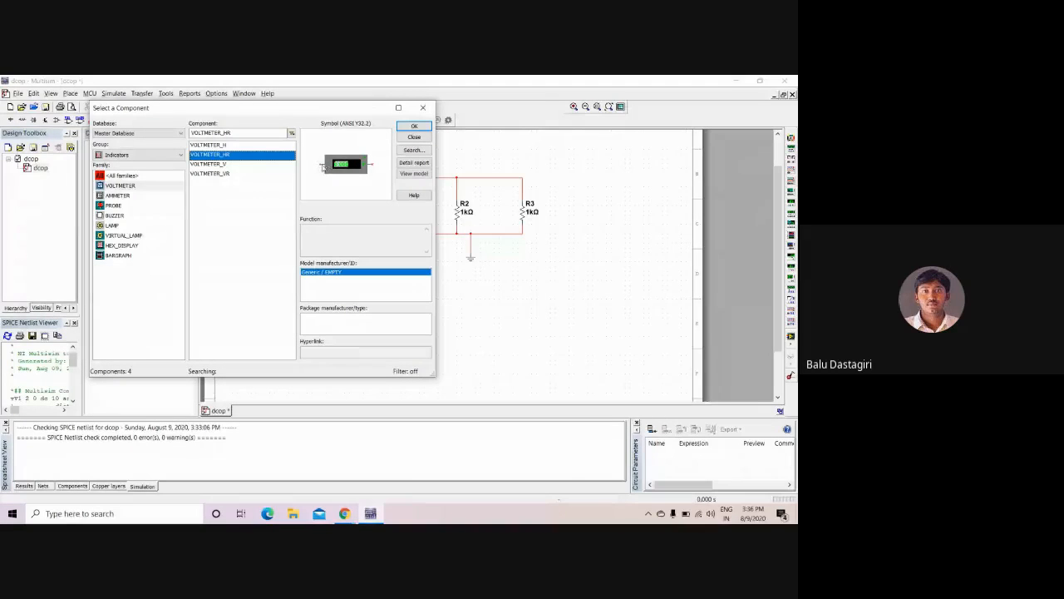
left_click(205, 165)
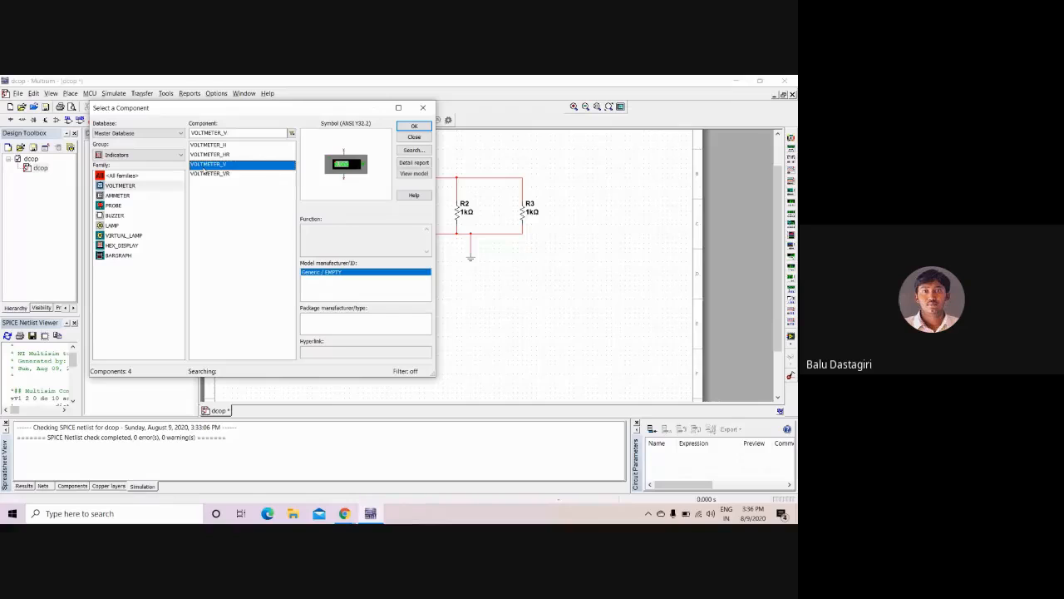
left_click(235, 146)
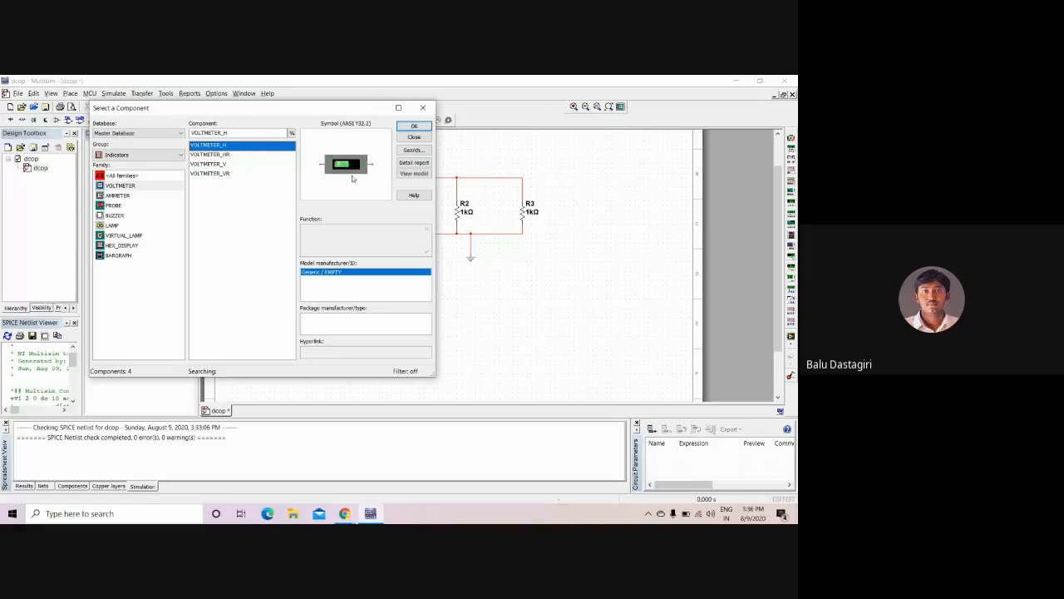
left_click(241, 165)
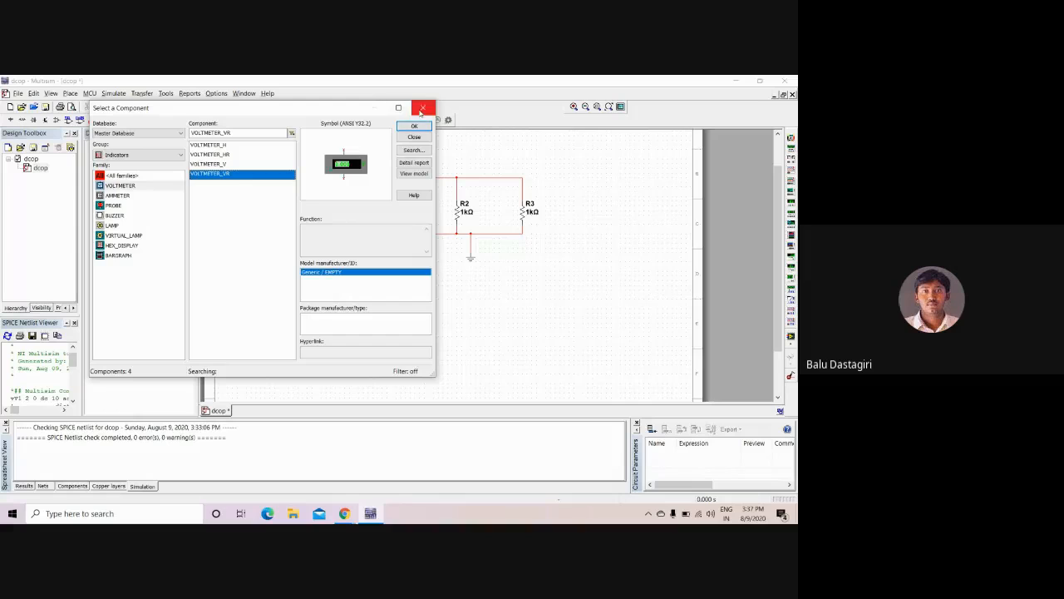
- Place a VOLTMETER_H directly above resistor R1 and close the component selection
left_click(231, 146)
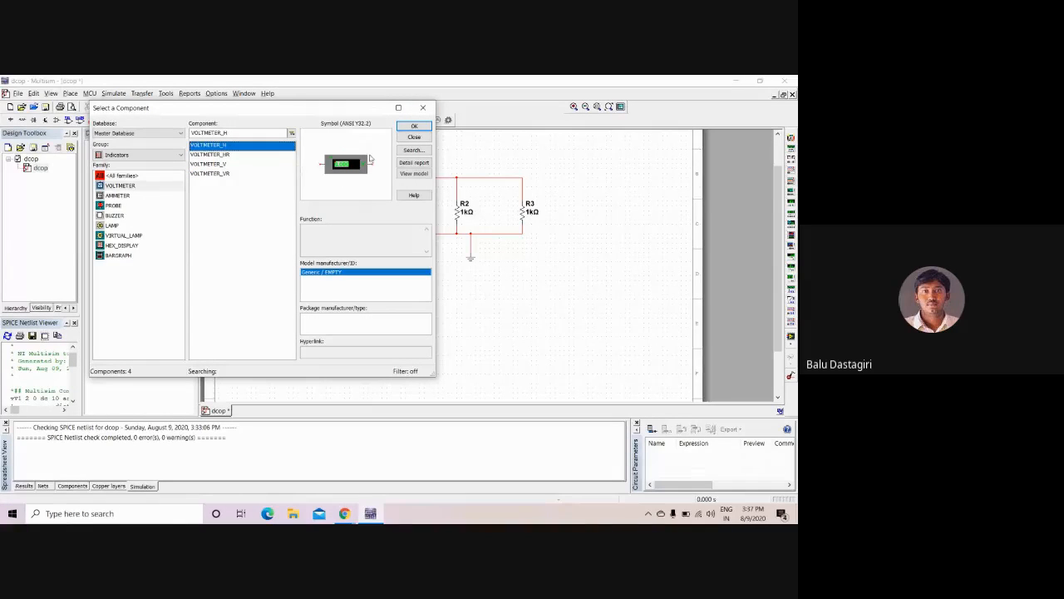
left_click(414, 126)
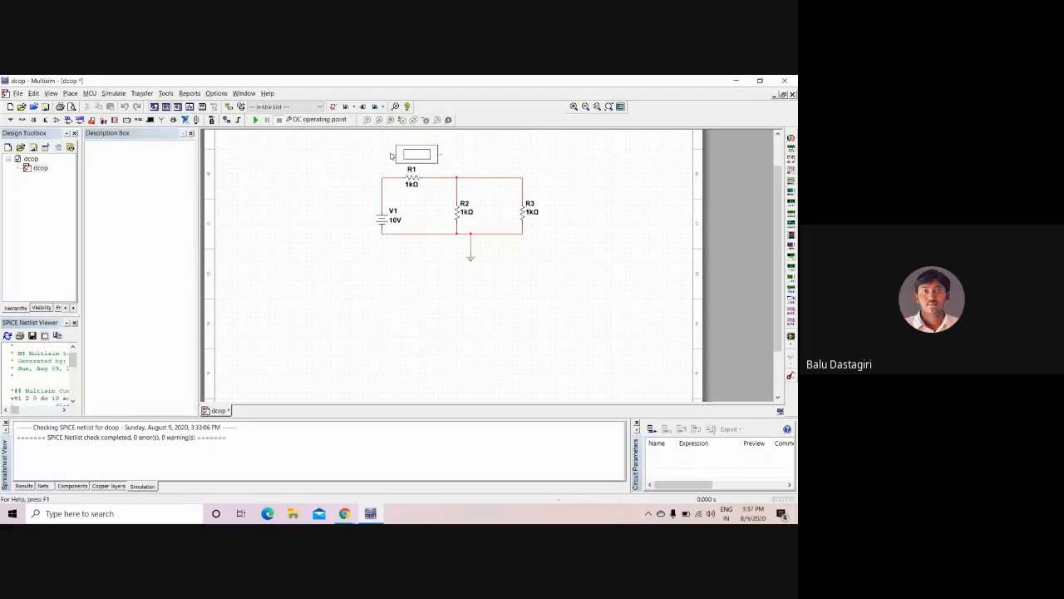
key("Escape")
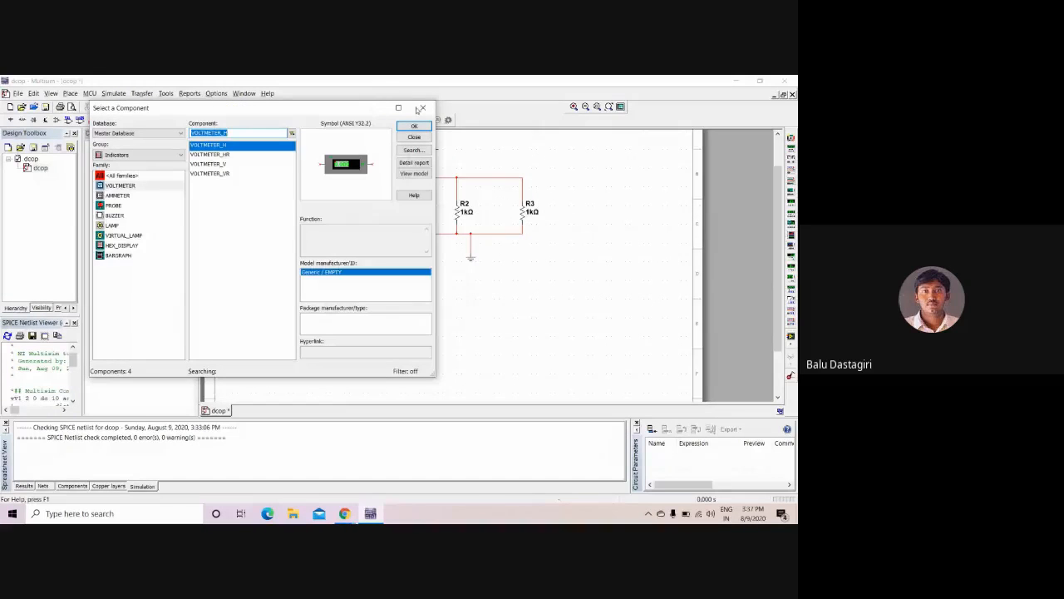
left_click(421, 108)
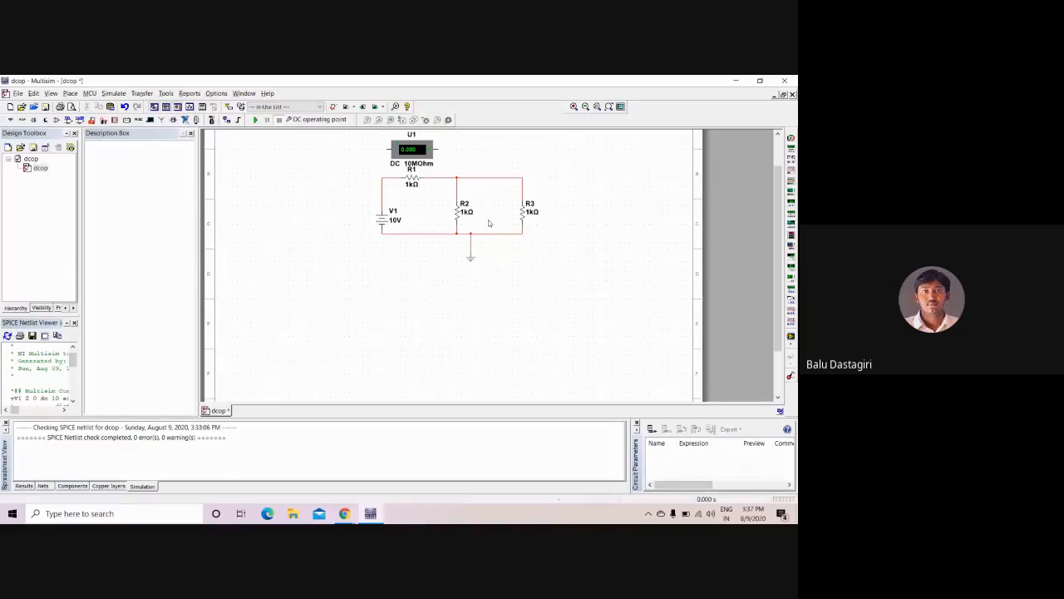
- Place a VOLTMETER_V from the Indicators group between resistors R2 and R3, and close the component selection
right_click(290, 199)
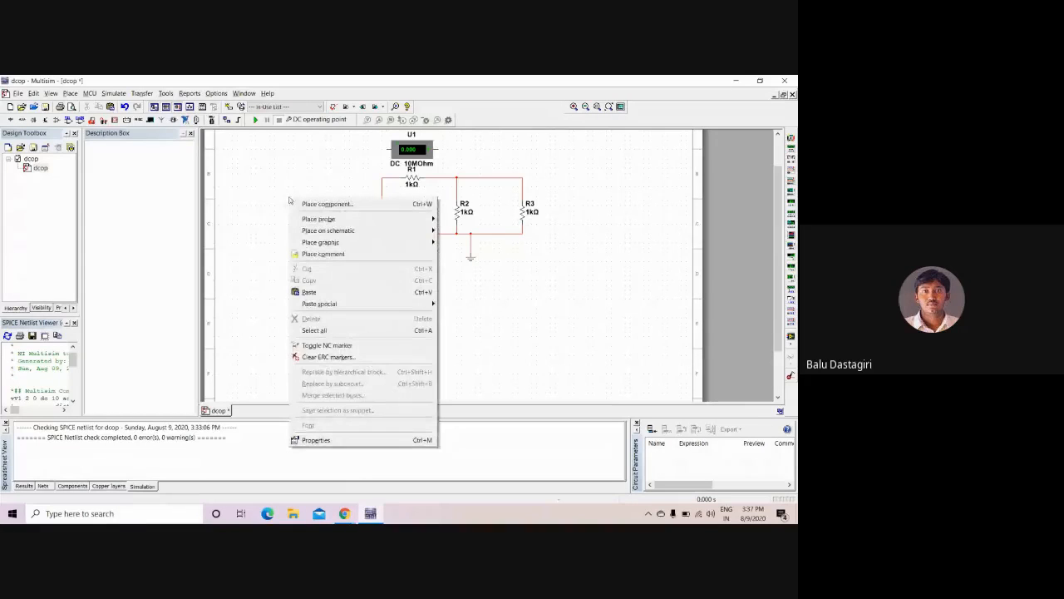
left_click(300, 204)
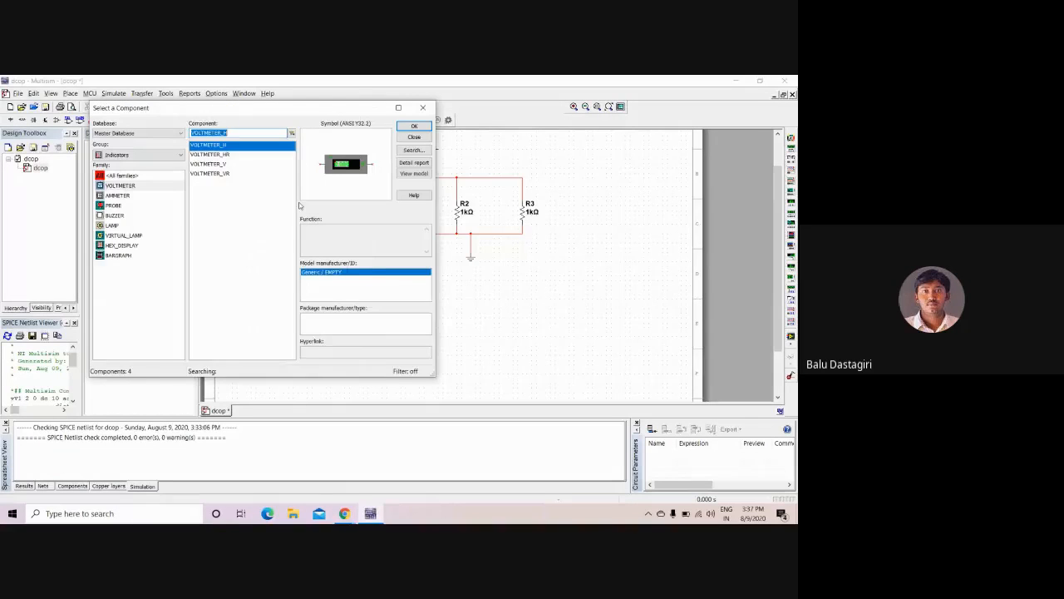
left_click(143, 188)
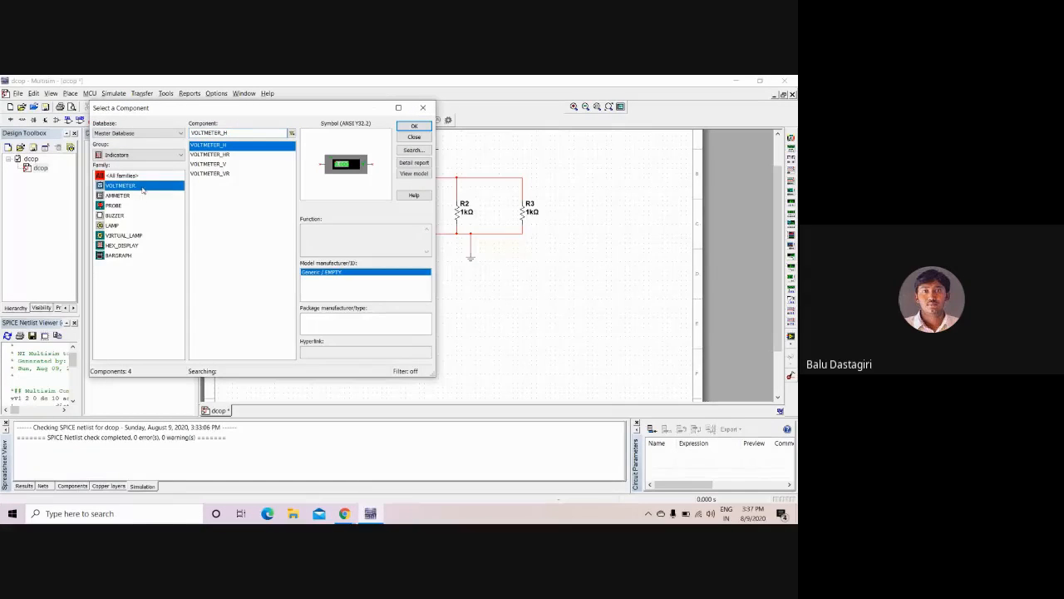
left_click(218, 165)
left_click(414, 126)
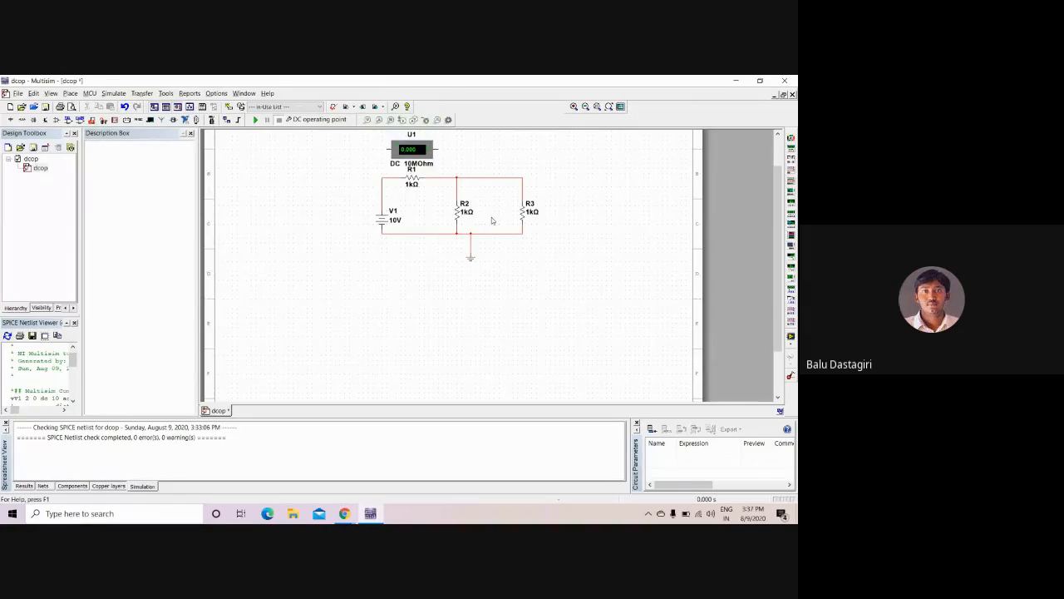
left_click(491, 221)
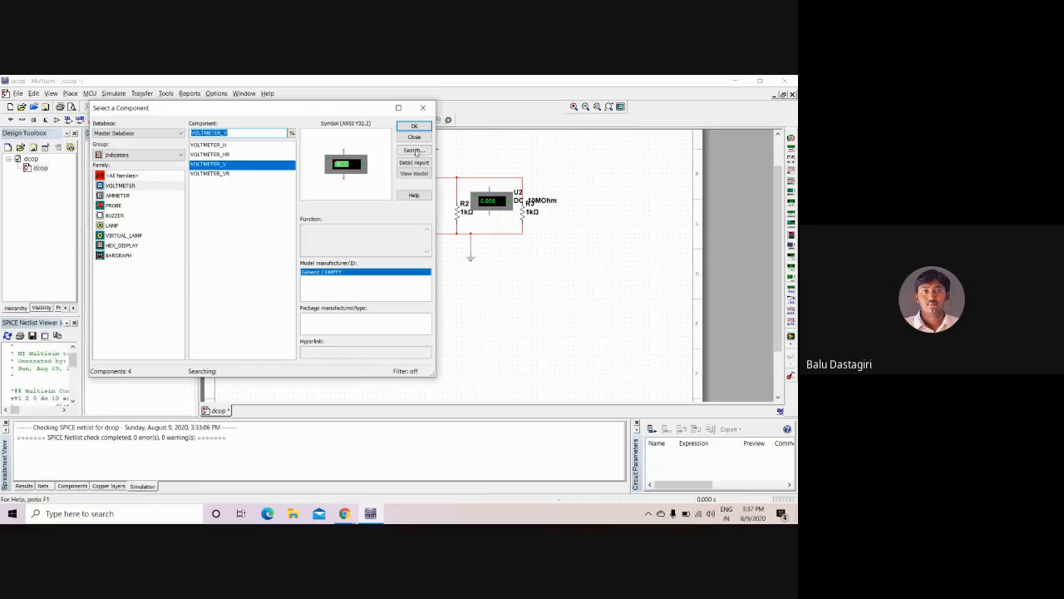
left_click(416, 138)
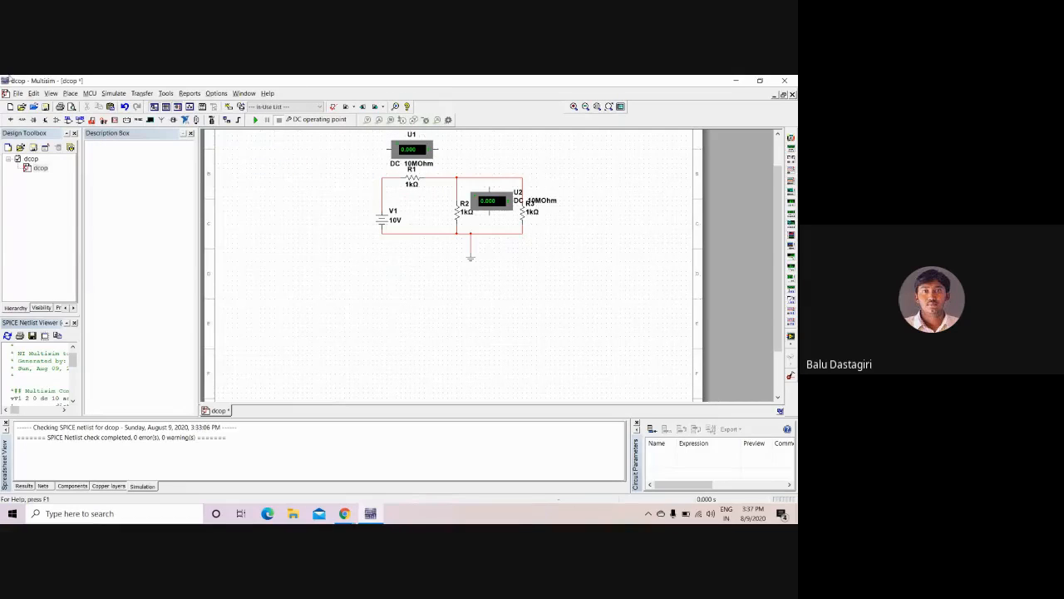
- Wire the horizontal voltmeter across R1 and the vertical voltmeter in parallel with R2 and R3
left_click(386, 149)
left_click(392, 176)
left_click(438, 149)
left_click(446, 177)
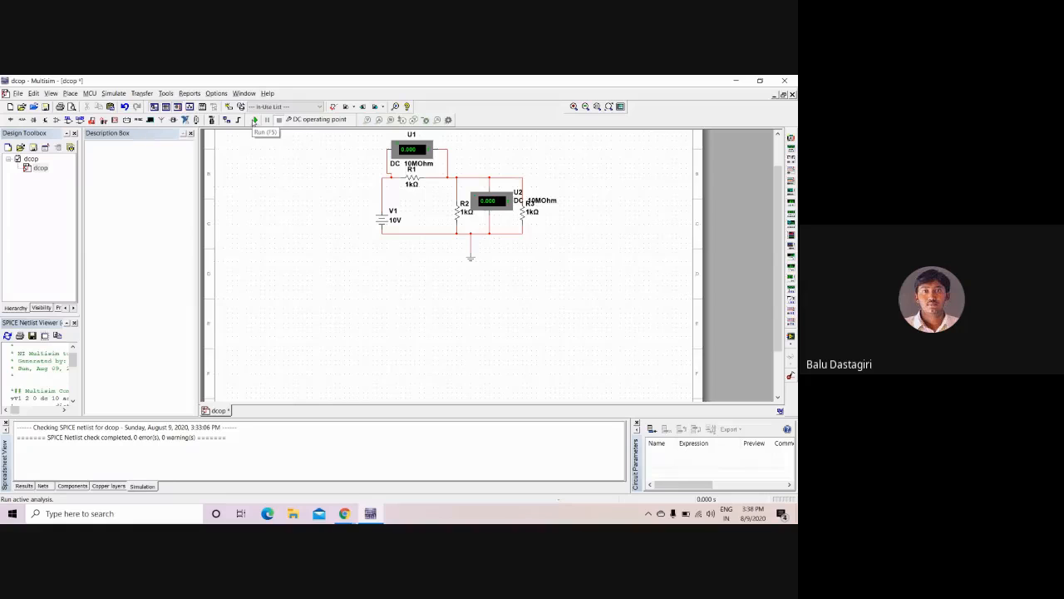
- Run the DC Operating Point analysis twice with the voltmeters connected, closing the results window each time
left_click(255, 120)
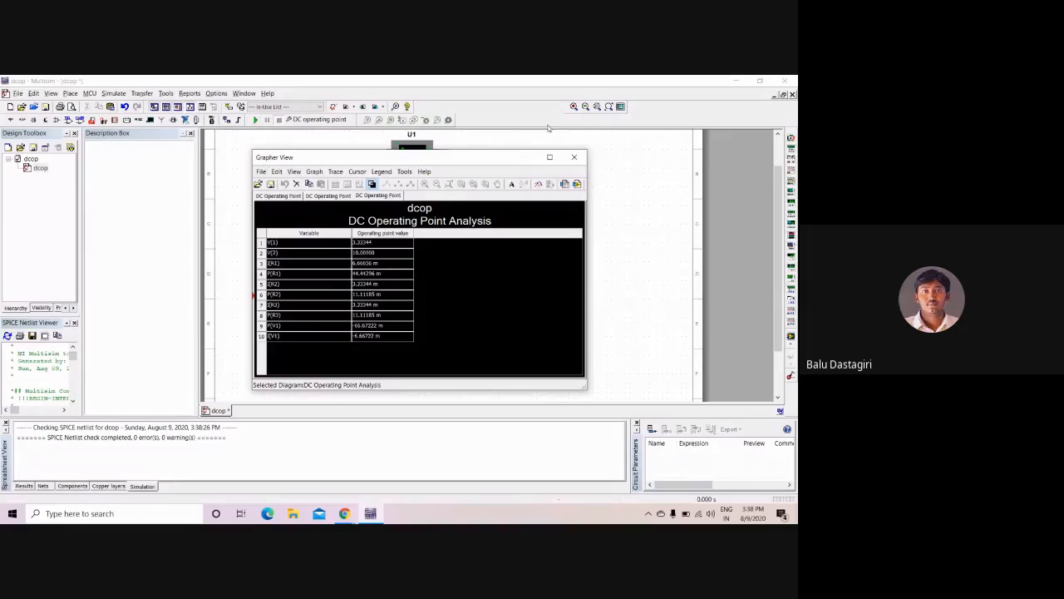
left_click(574, 156)
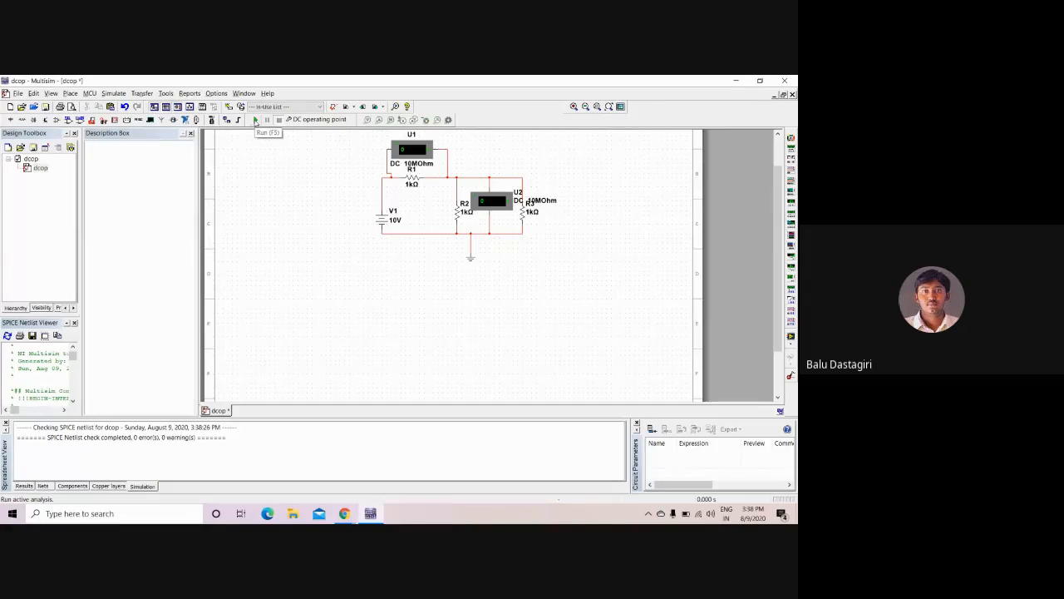
left_click(255, 120)
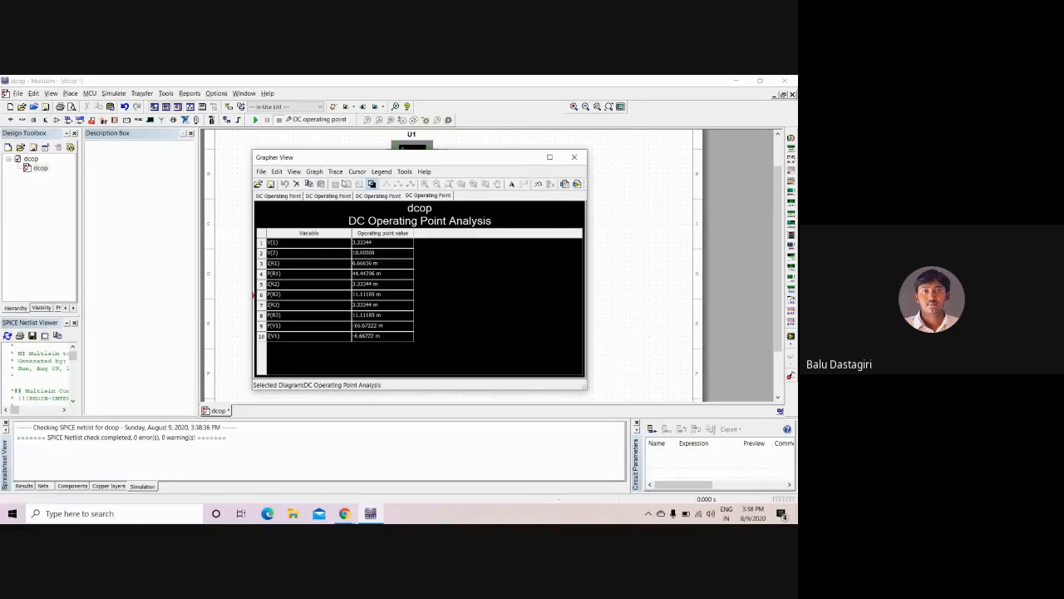
left_click(573, 157)
- Reopen the DC Operating Point analysis setup and remove I(R1) and I(R2) from the selected variables
left_click(109, 94)
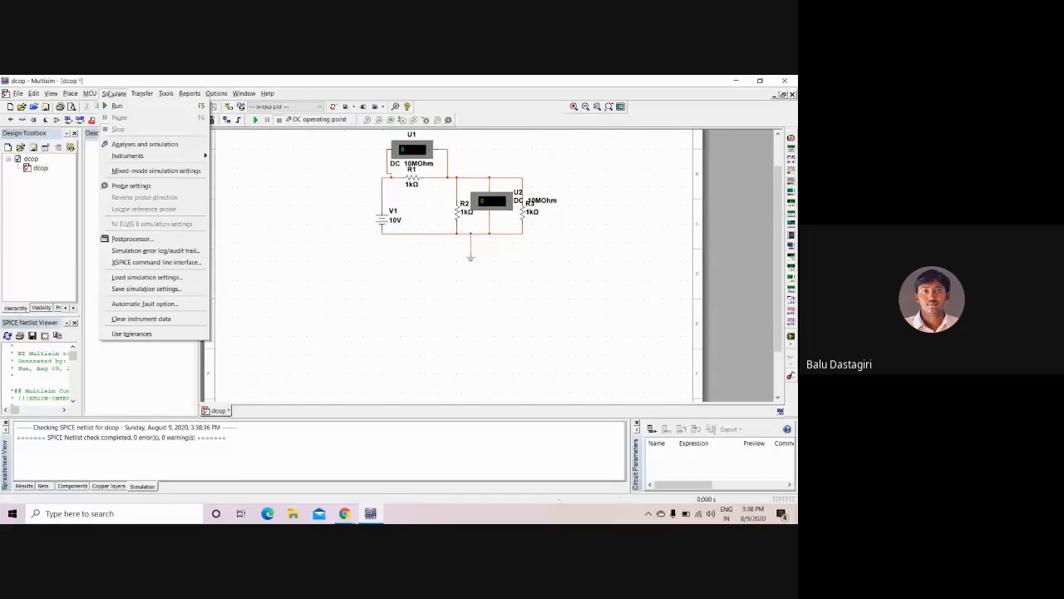
left_click(127, 143)
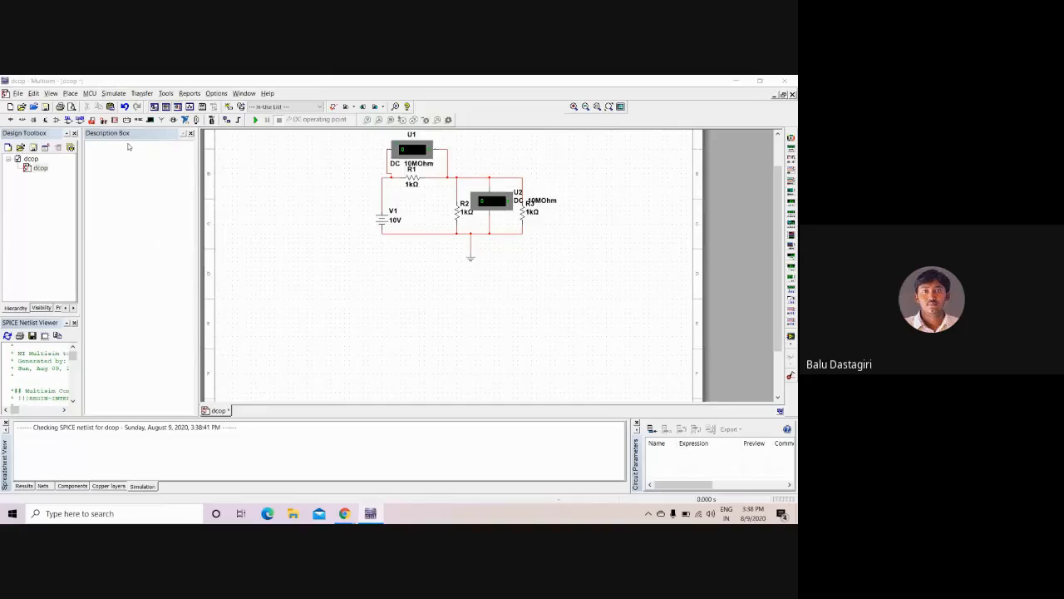
left_click(432, 258)
left_click(432, 257)
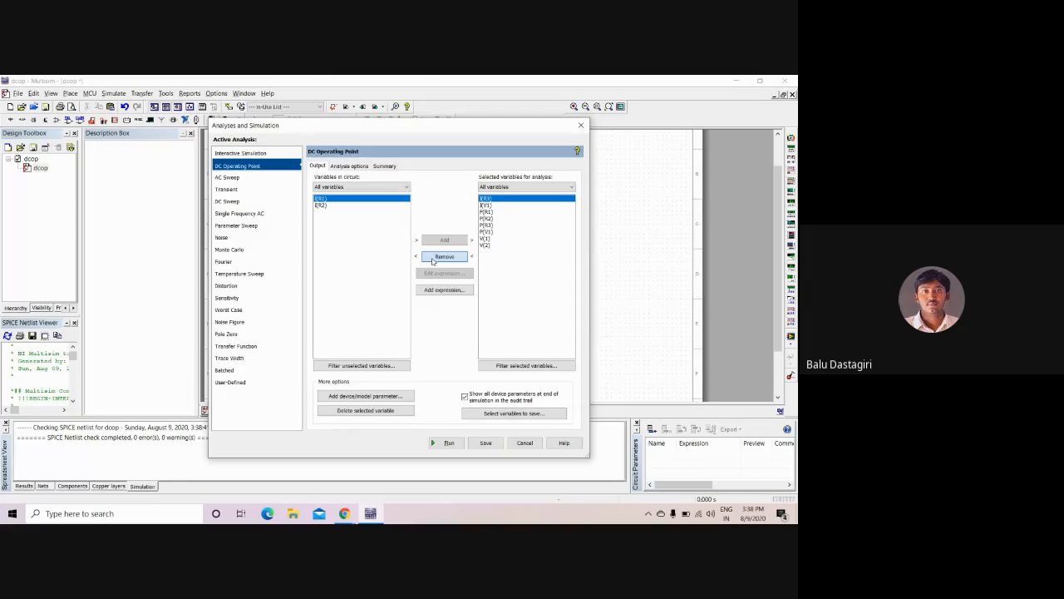
left_click(433, 258)
left_click(432, 259)
left_click(432, 259)
left_click(432, 259)
left_click(432, 260)
left_click(432, 261)
left_click(432, 261)
left_click(432, 262)
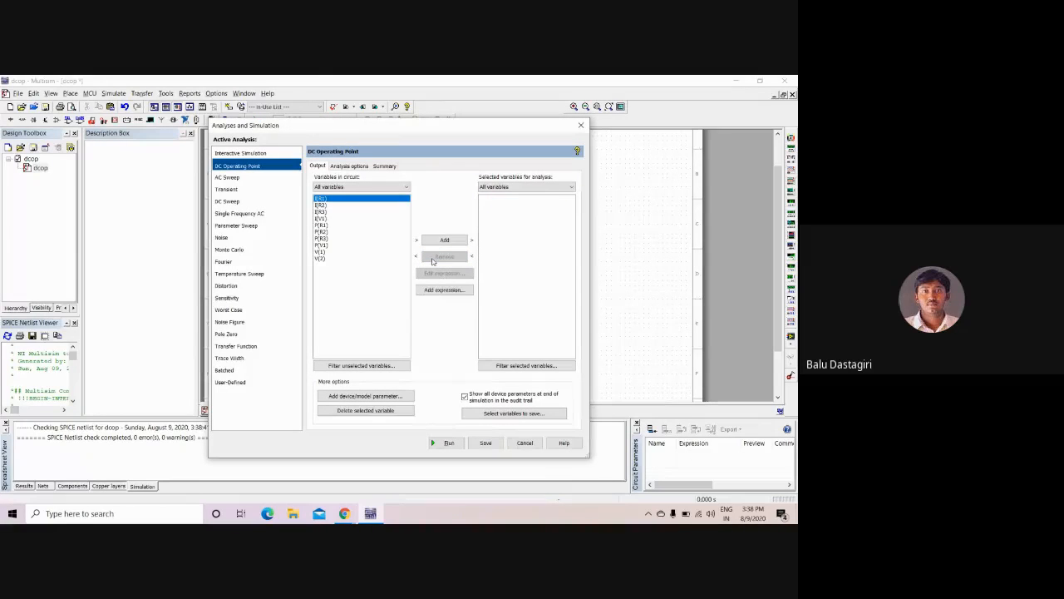
left_click(580, 125)
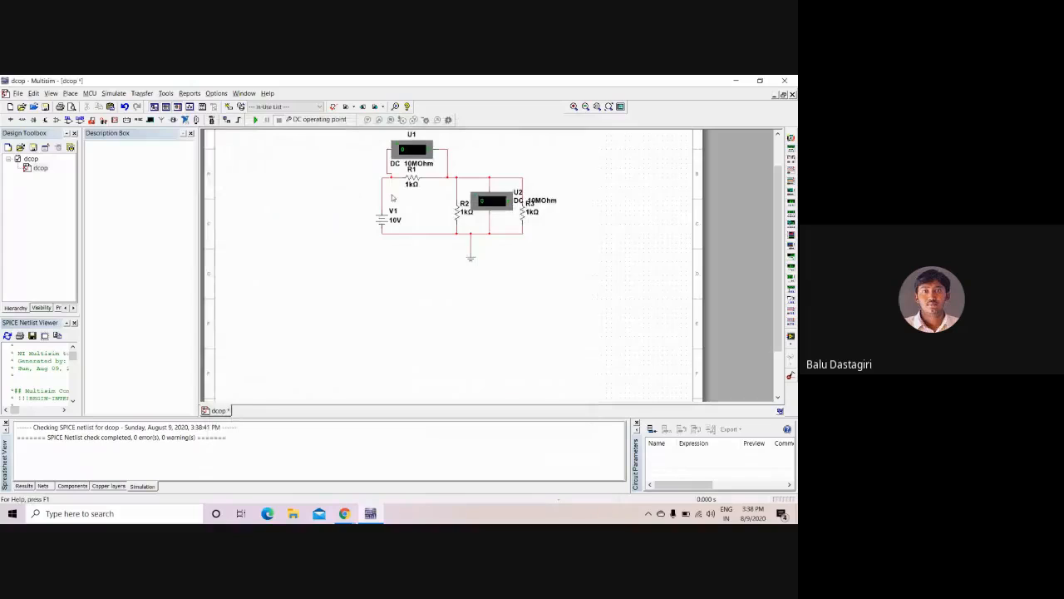
- Run the DC operating point analysis, view the operating point values, and close the results
left_click(256, 120)
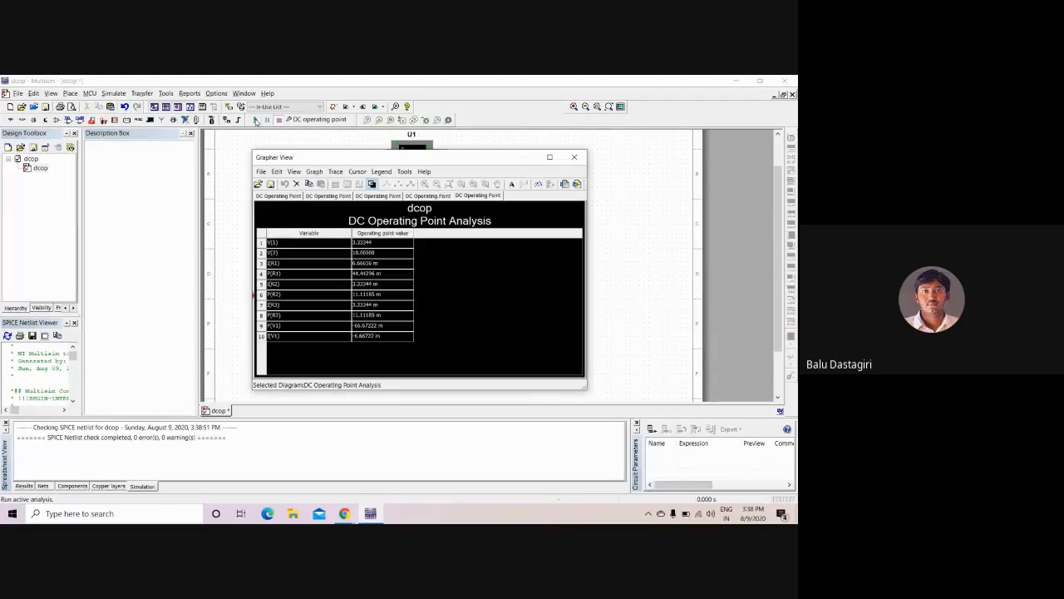
left_click(581, 161)
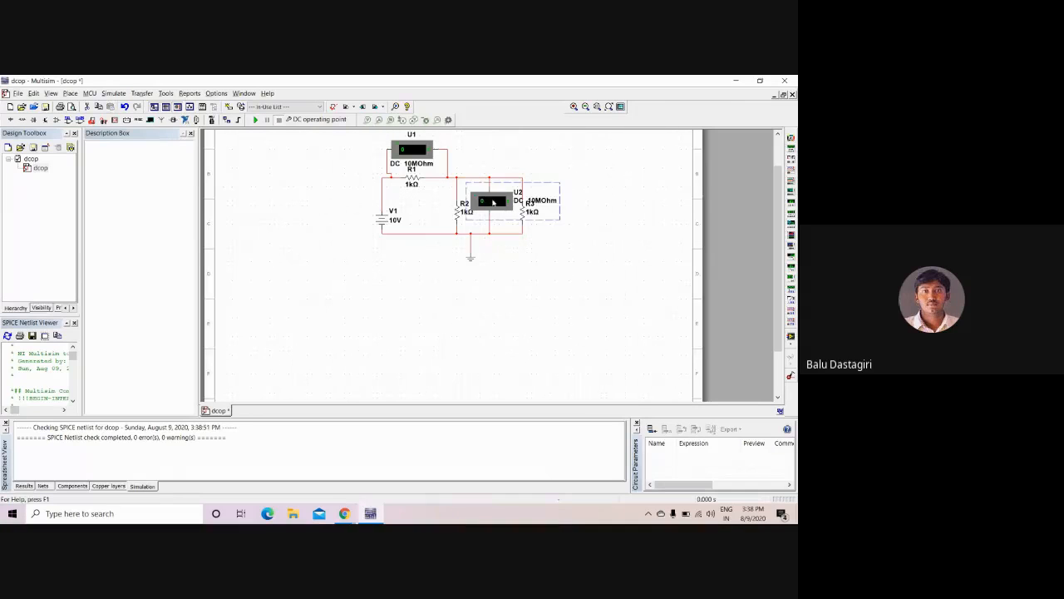
- Check the value settings of voltmeters U2 and U1 and U1's label settings, leaving everything as it is
double_click(491, 200)
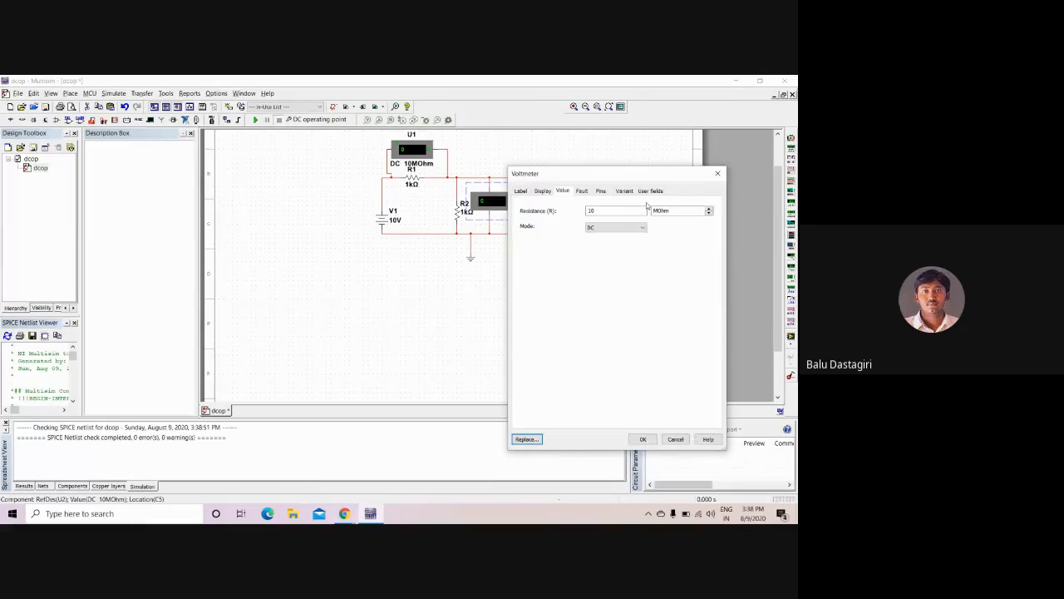
left_click(718, 173)
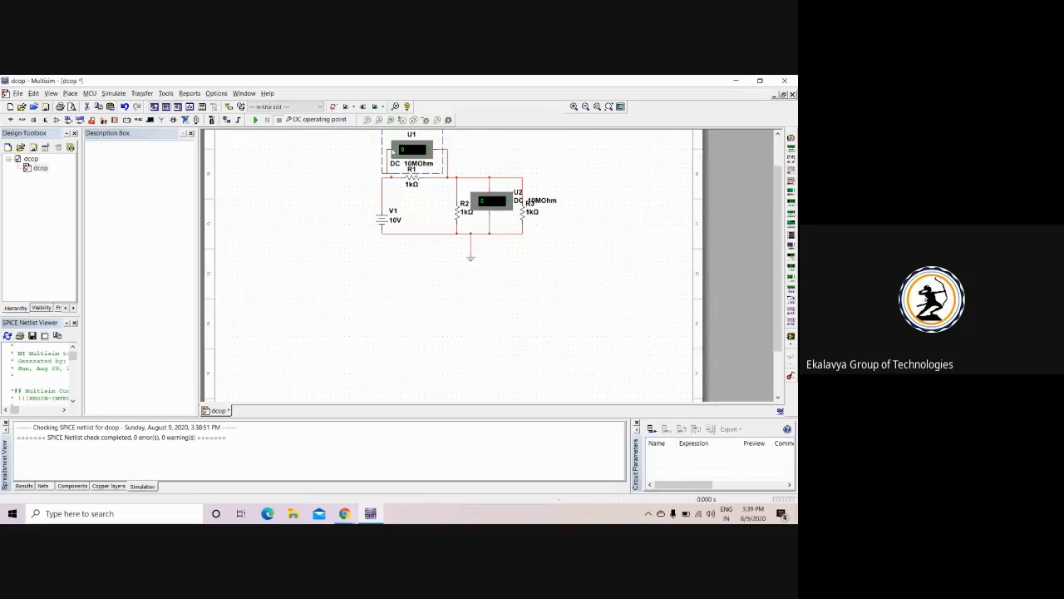
double_click(397, 152)
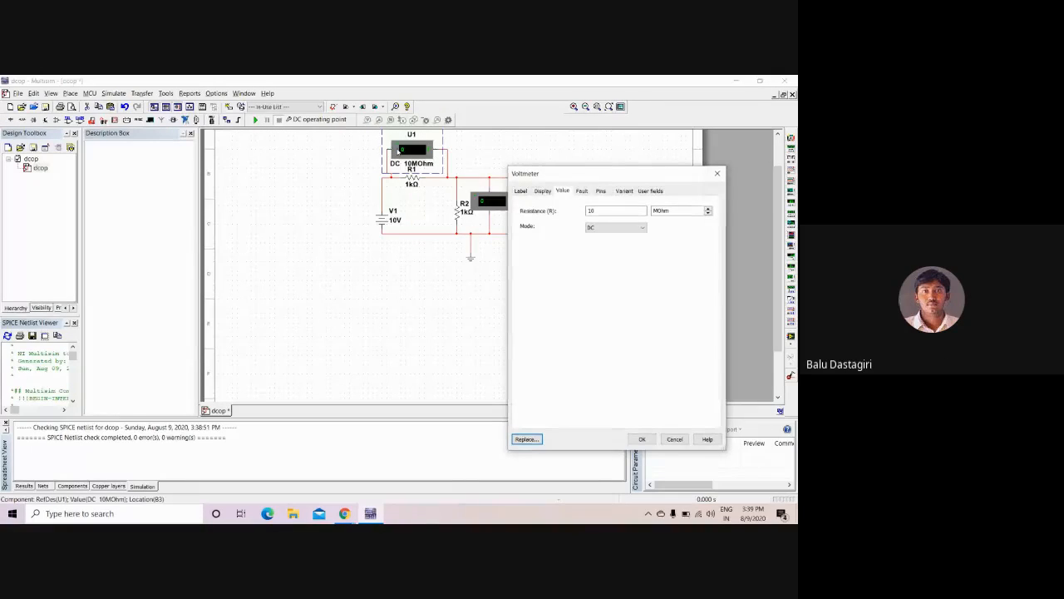
left_click(524, 192)
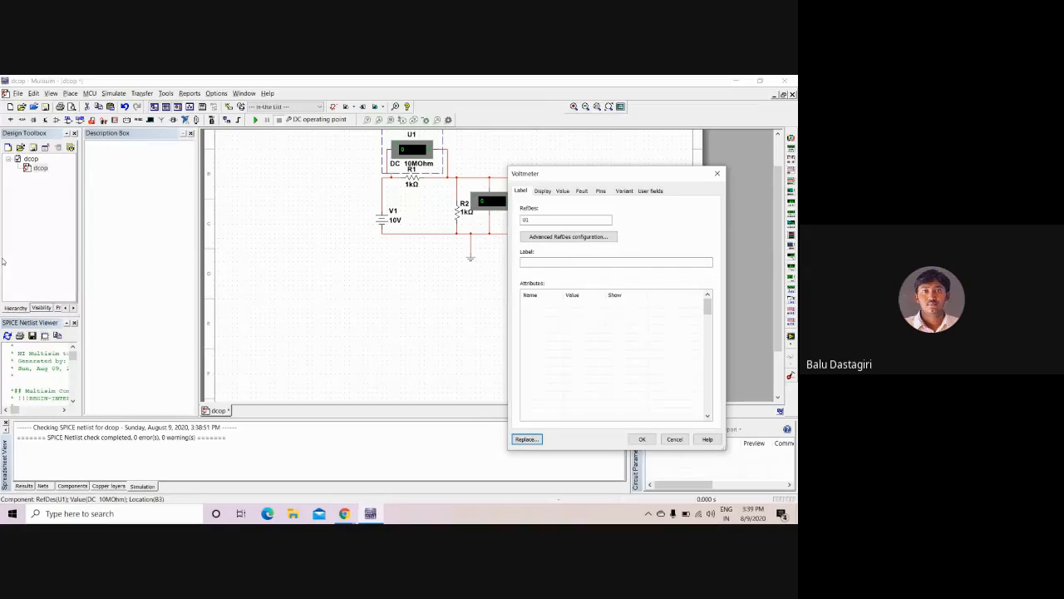
left_click(717, 174)
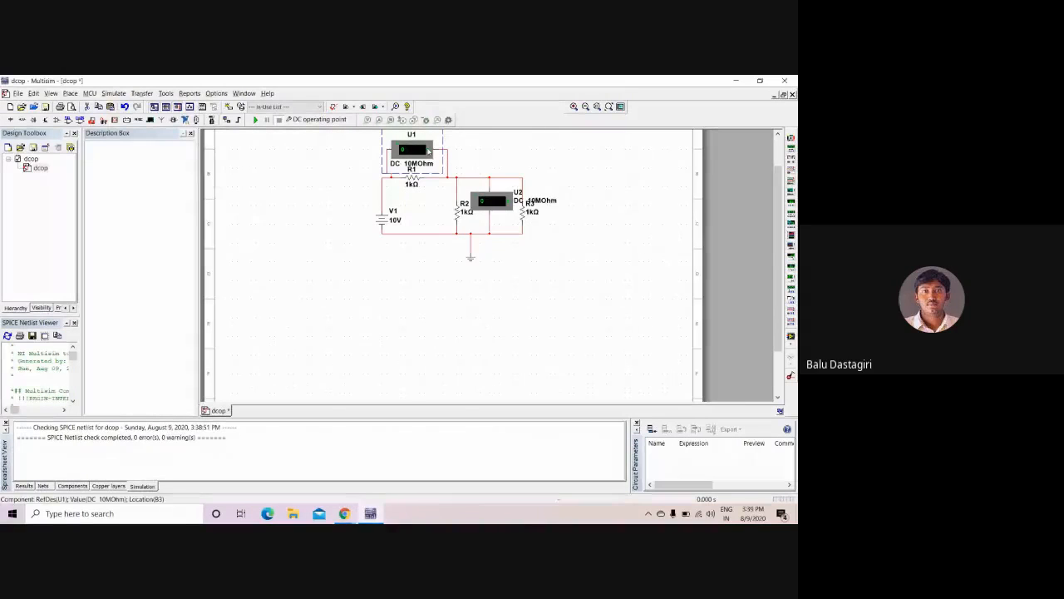
double_click(428, 150)
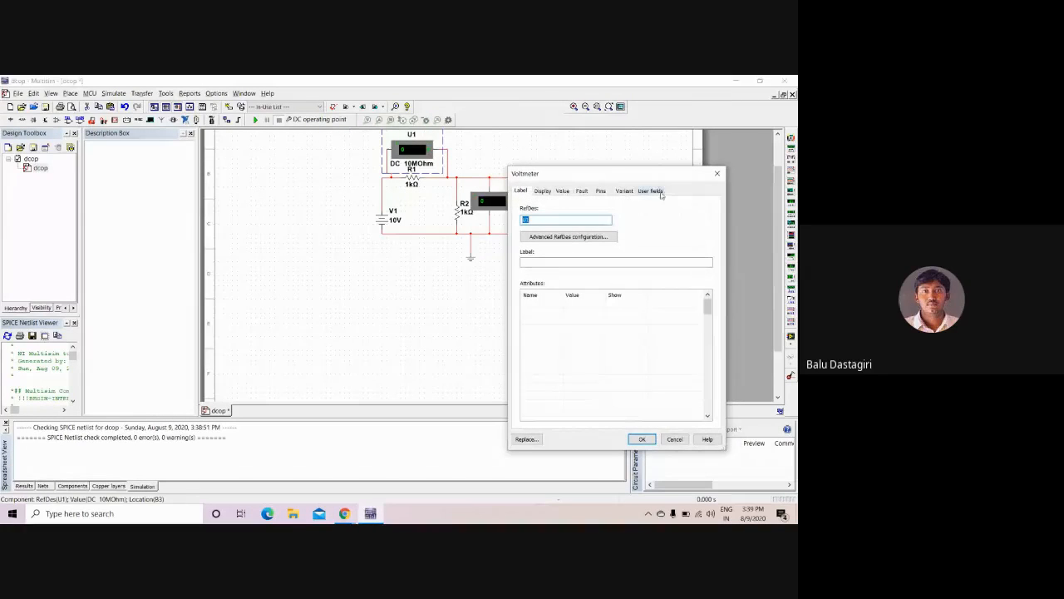
left_click(717, 174)
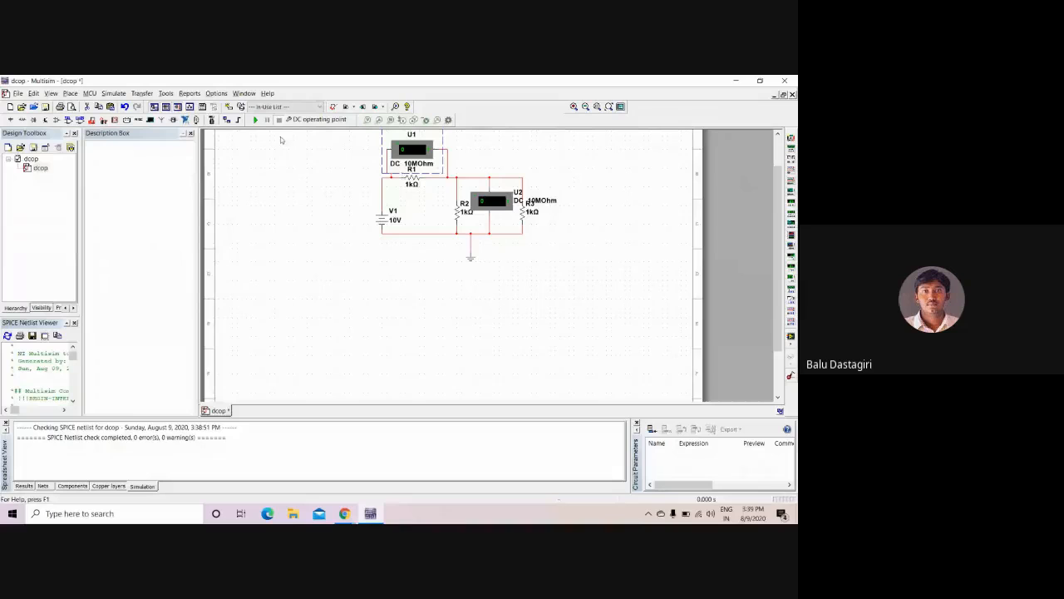
- Rerun the DC operating point analysis and dismiss the Grapher View results
left_click(255, 121)
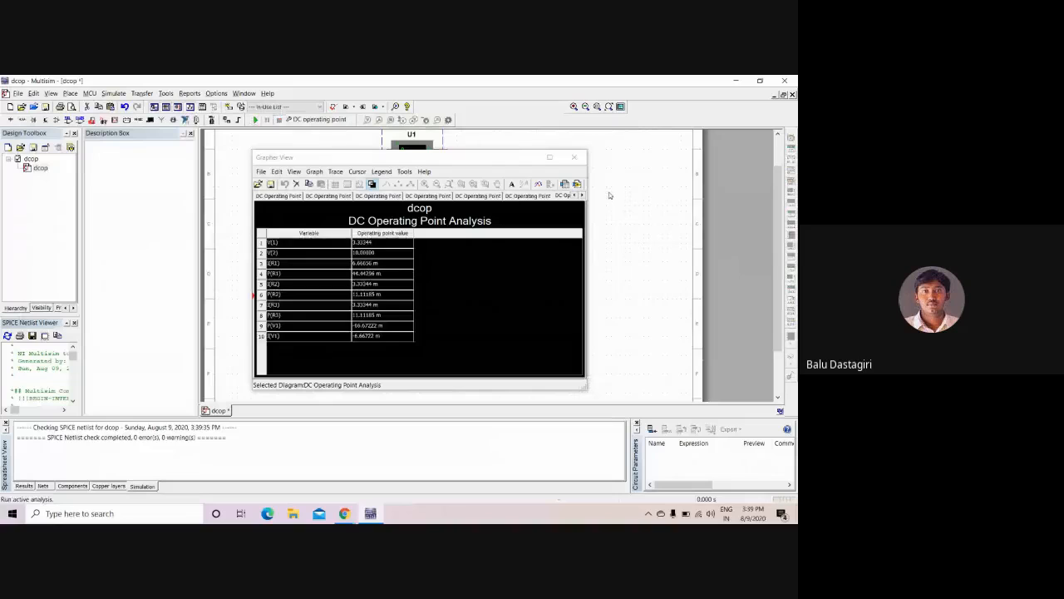
left_click(573, 158)
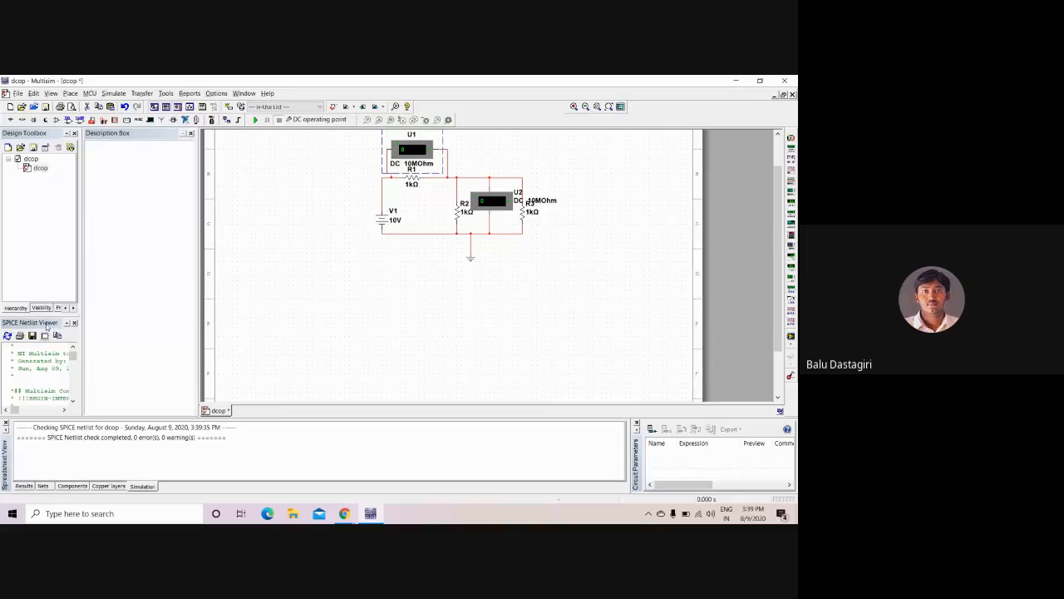
- Hide the SPICE Netlist Viewer and show it again
left_click(50, 94)
left_click(49, 93)
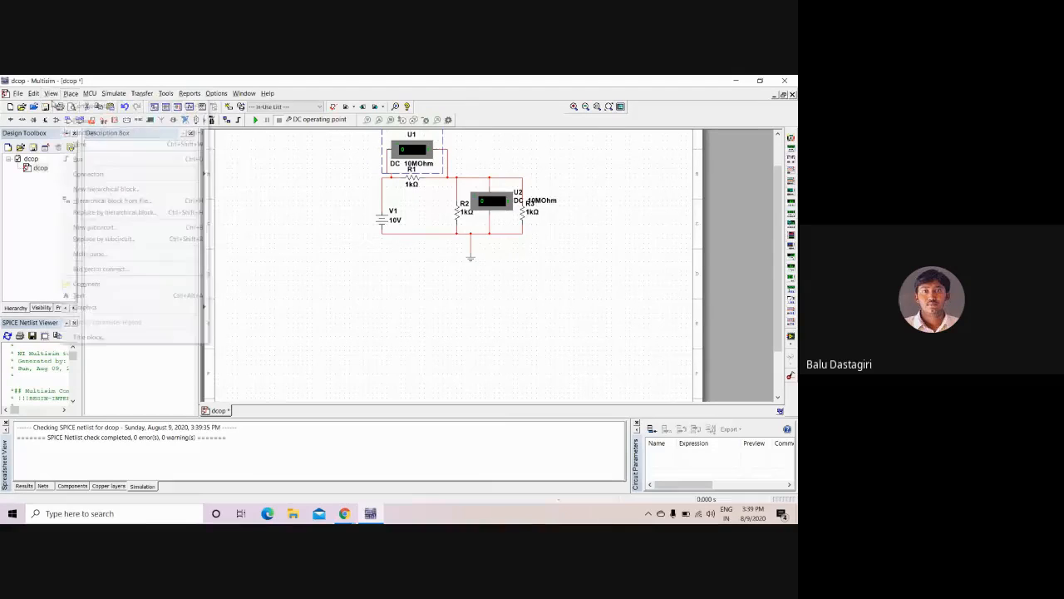
left_click(51, 94)
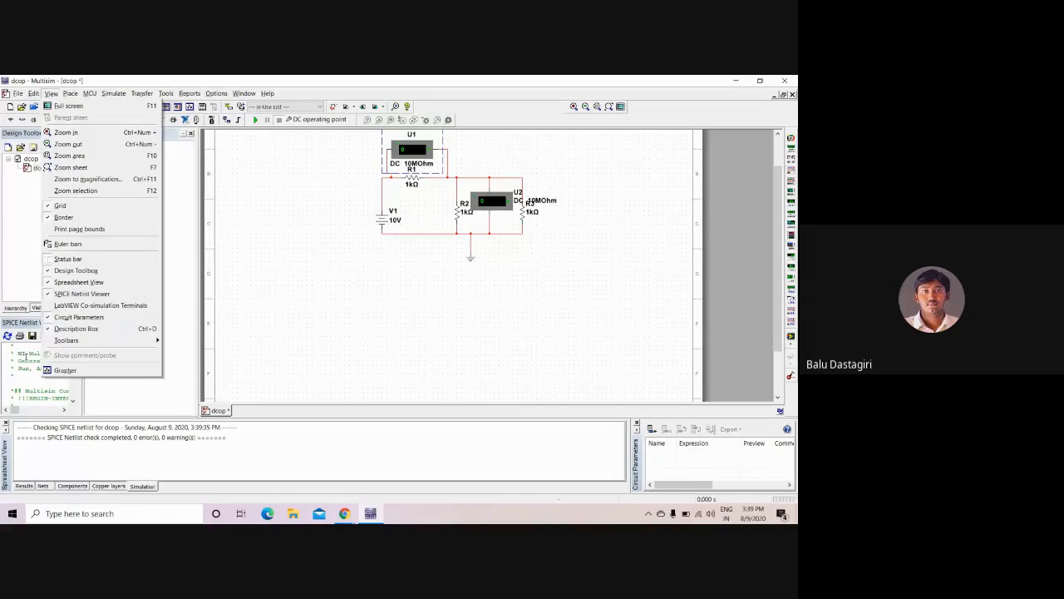
left_click(72, 328)
left_click(73, 323)
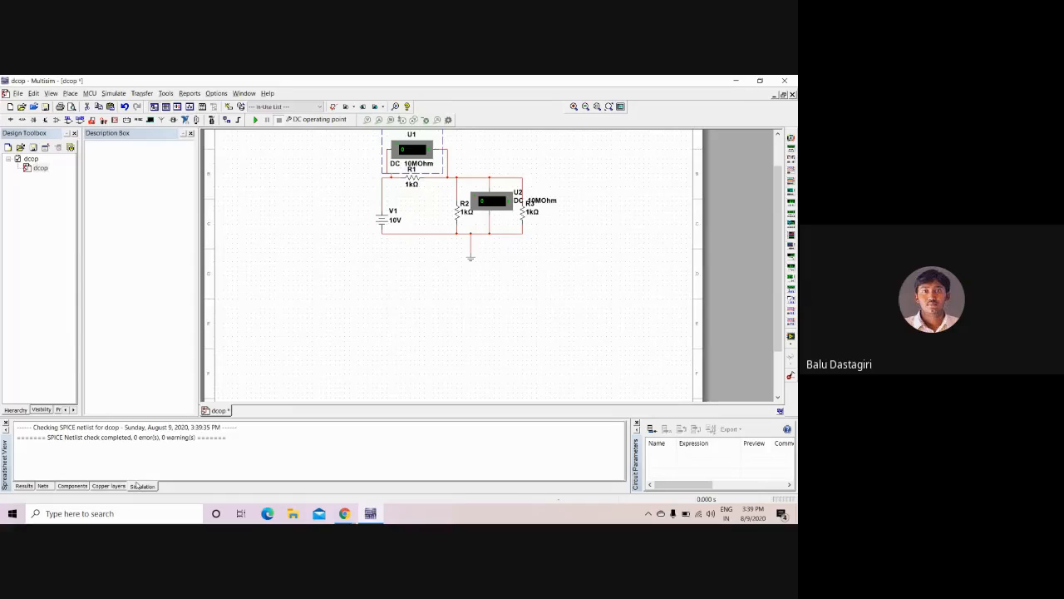
left_click(190, 94)
mouse_move(67, 94)
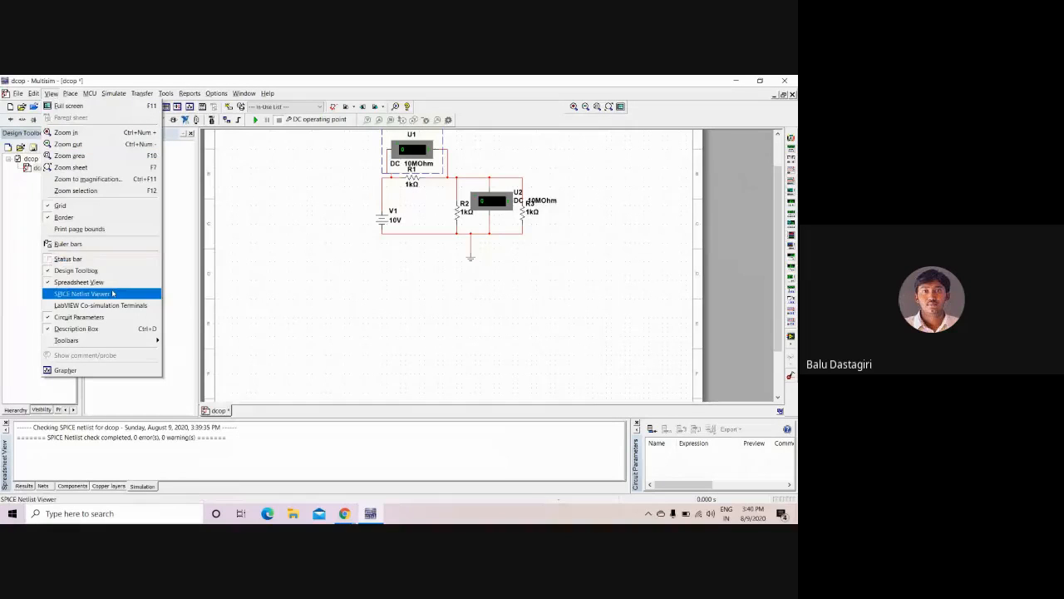
left_click(84, 293)
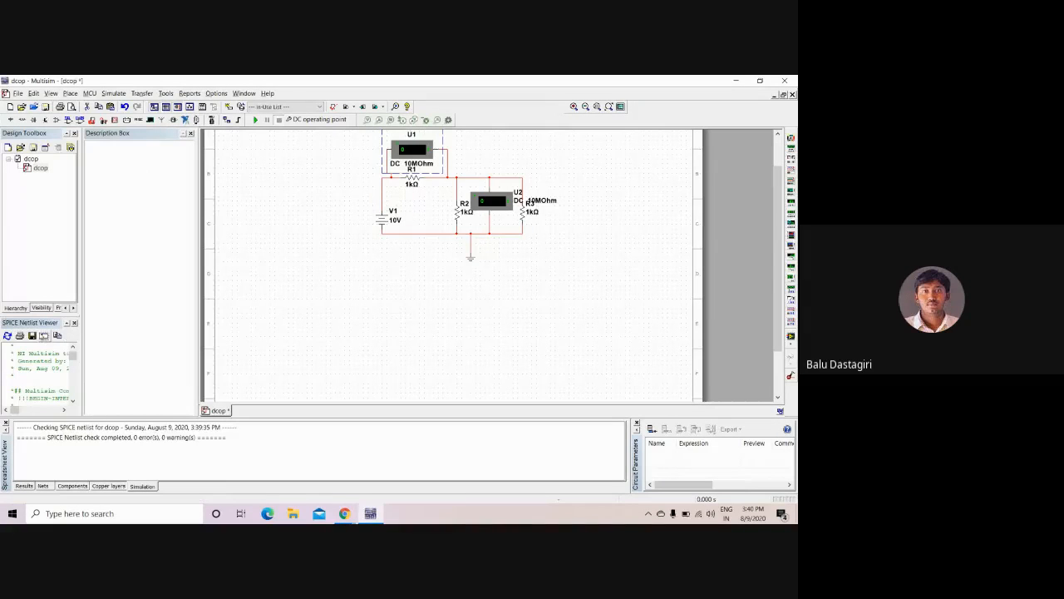
- Float the SPICE Netlist Viewer over the schematic, read through the voltmeter sections of the netlist, and close the viewer
left_click_drag(42, 323, 342, 249)
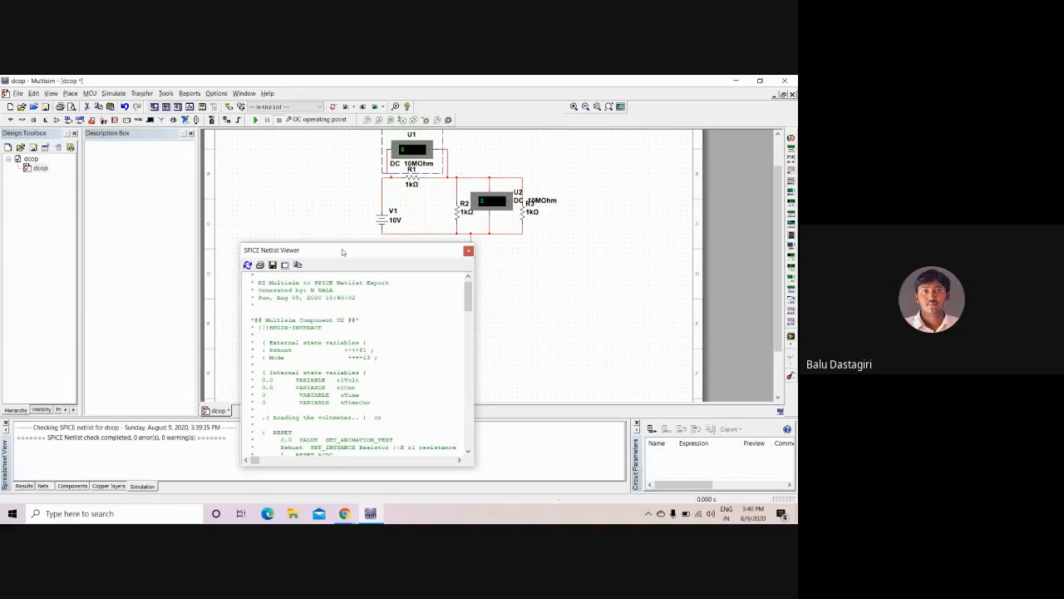
double_click(341, 249)
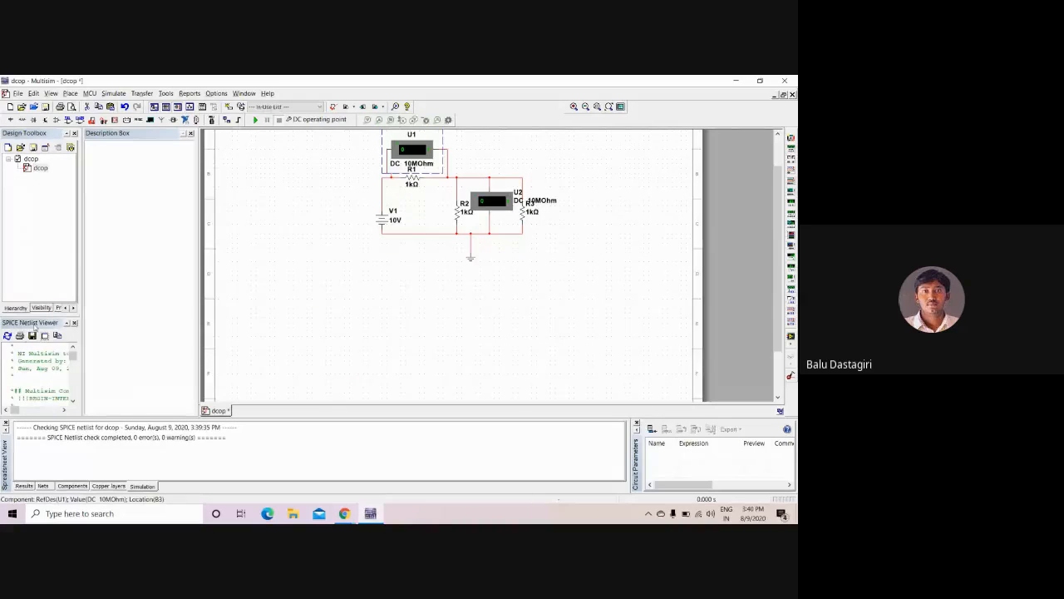
left_click_drag(33, 331, 391, 193)
scroll(419, 255, "down", 1)
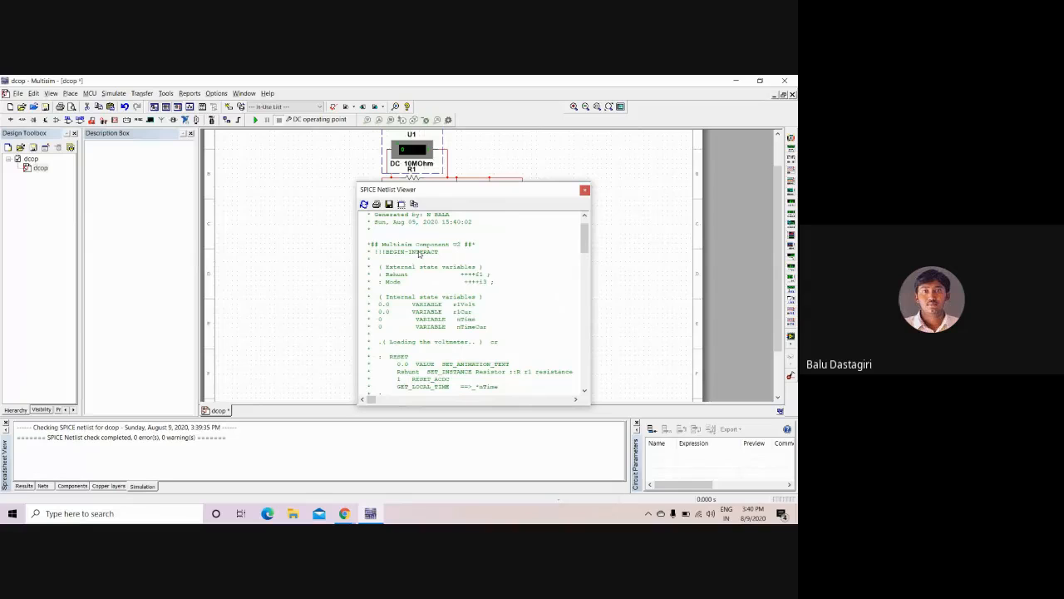
scroll(501, 255, "down", 5)
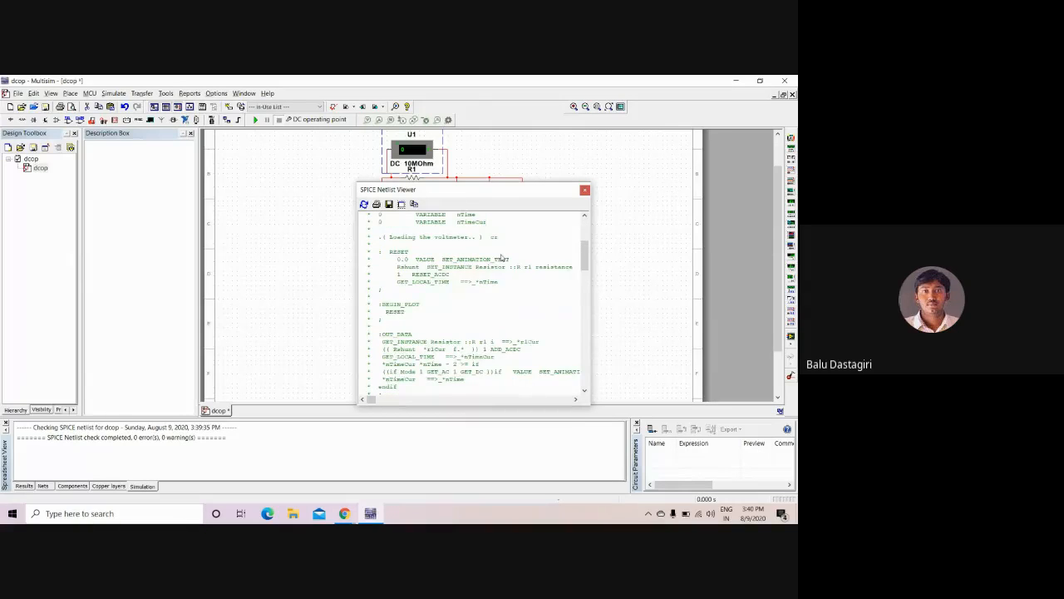
scroll(501, 256, "down", 8)
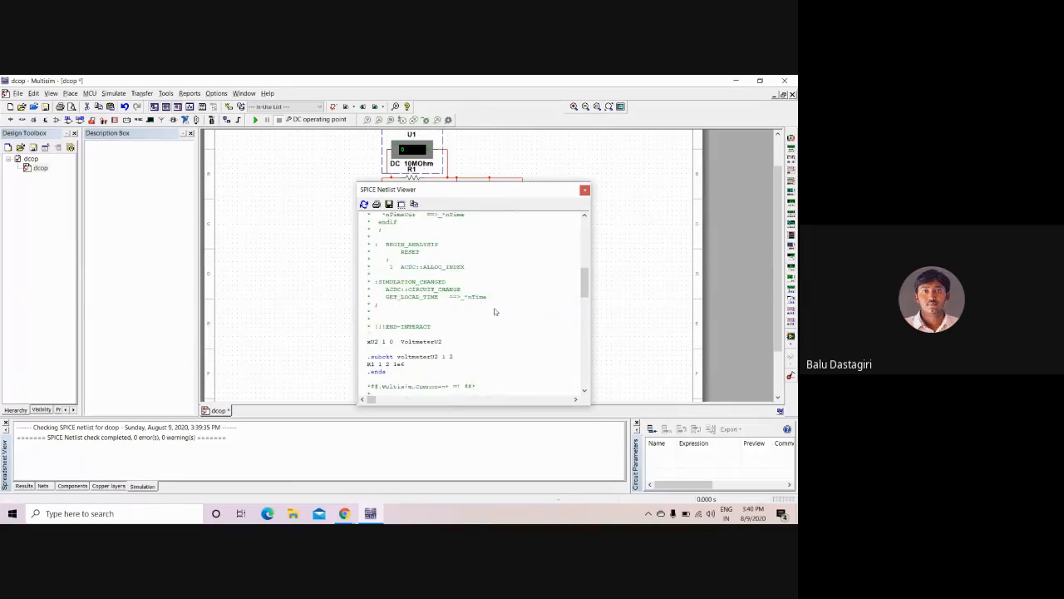
scroll(494, 311, "down", 8)
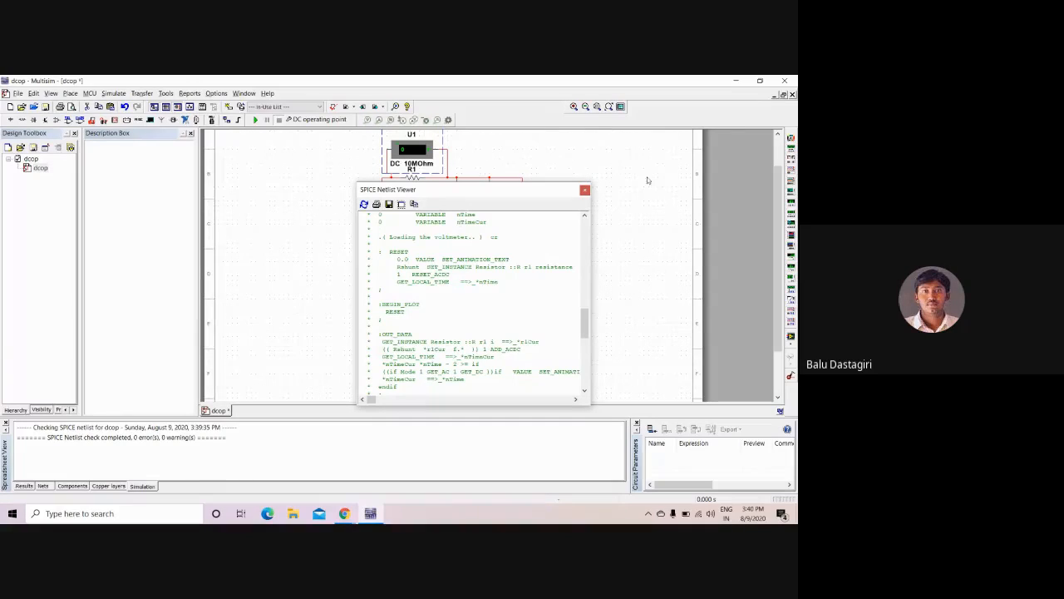
left_click(585, 190)
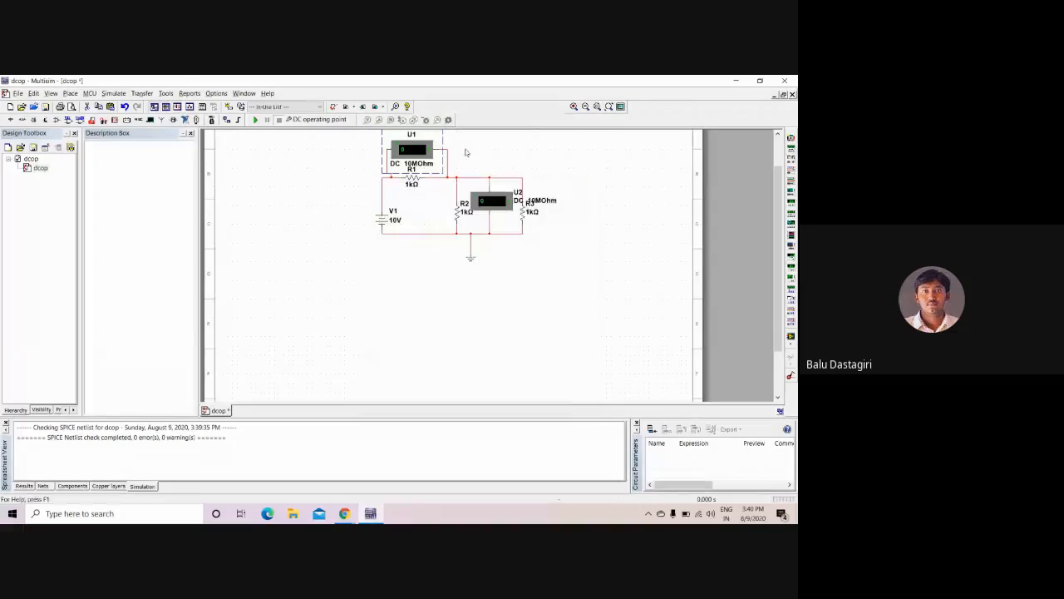
- View the circuit's Bill of Materials report and close it
left_click(189, 94)
left_click(204, 106)
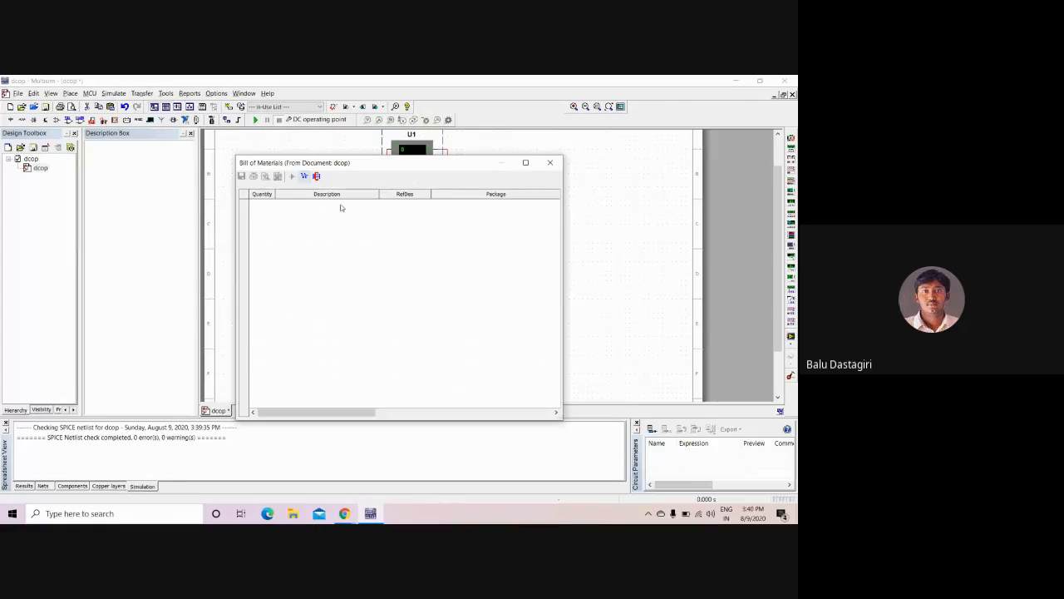
left_click(550, 163)
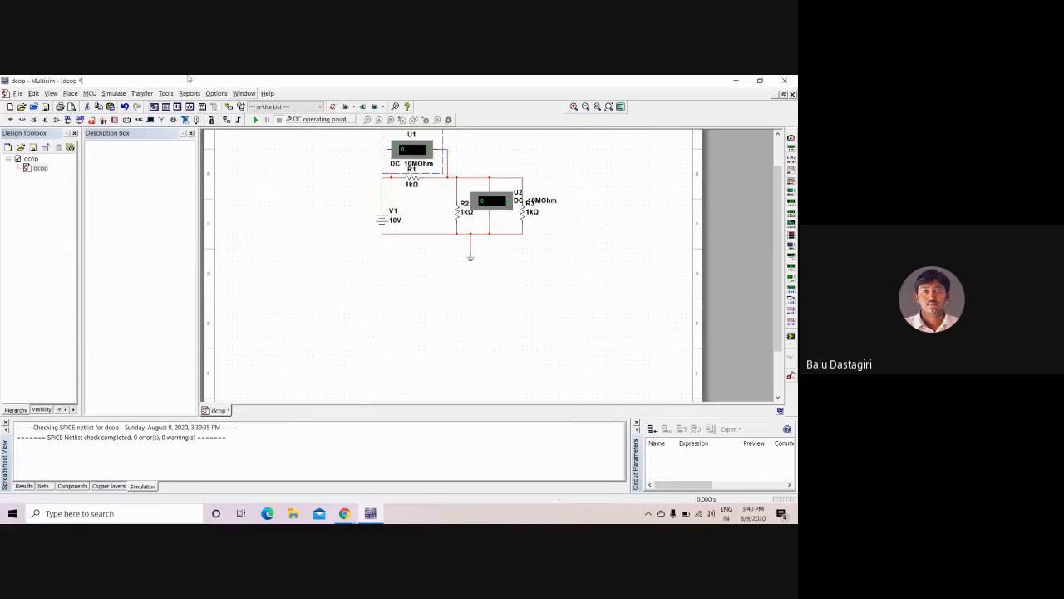
- View the component selection for the component detail report and close it without producing a report
left_click(216, 93)
mouse_move(190, 93)
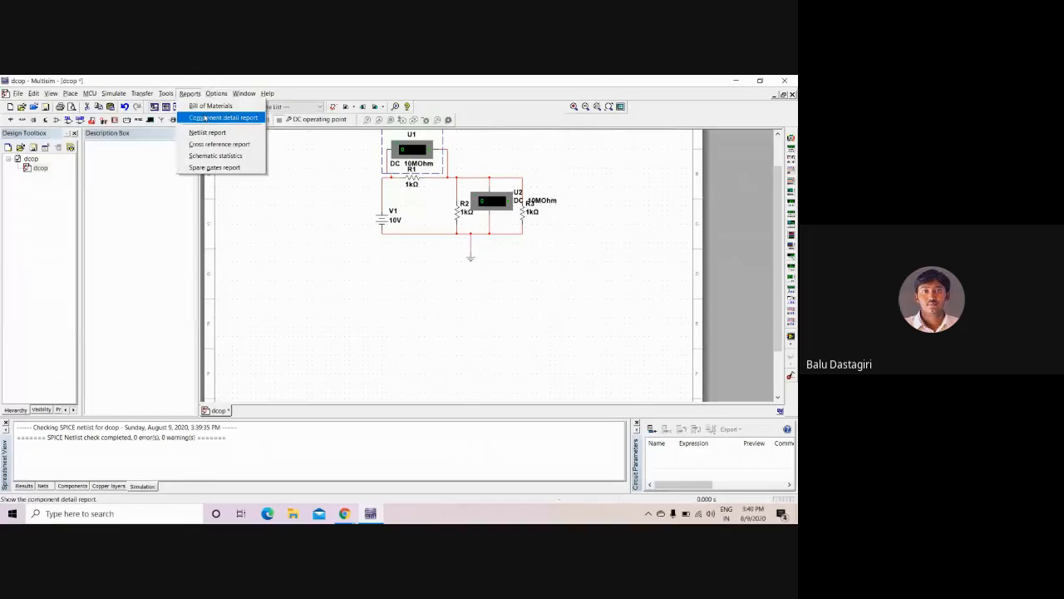
left_click(203, 118)
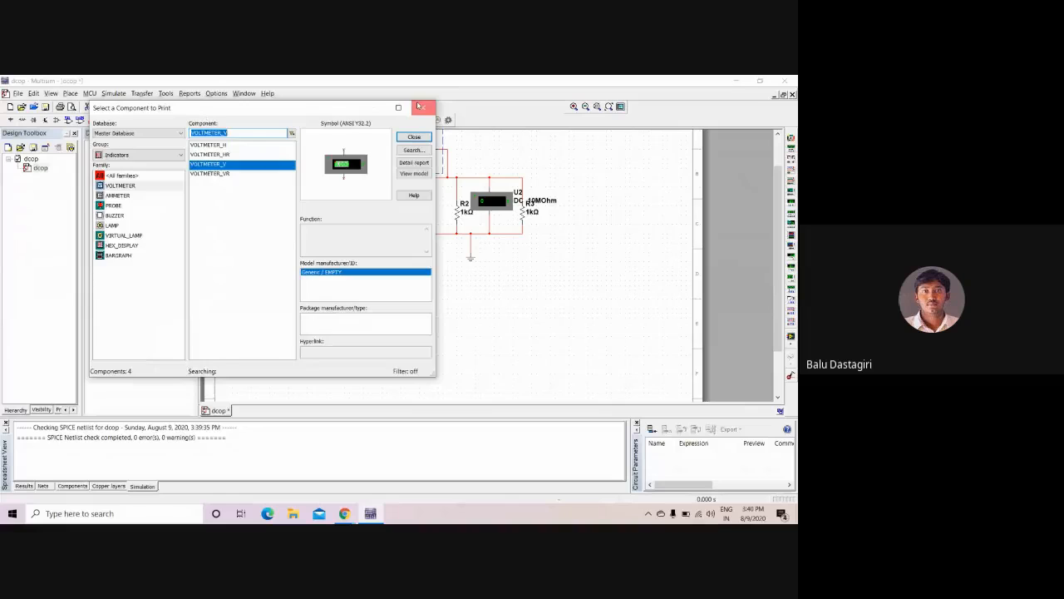
left_click(419, 106)
- Examine the netlist report listing each net's components and pins, and close it
left_click(191, 94)
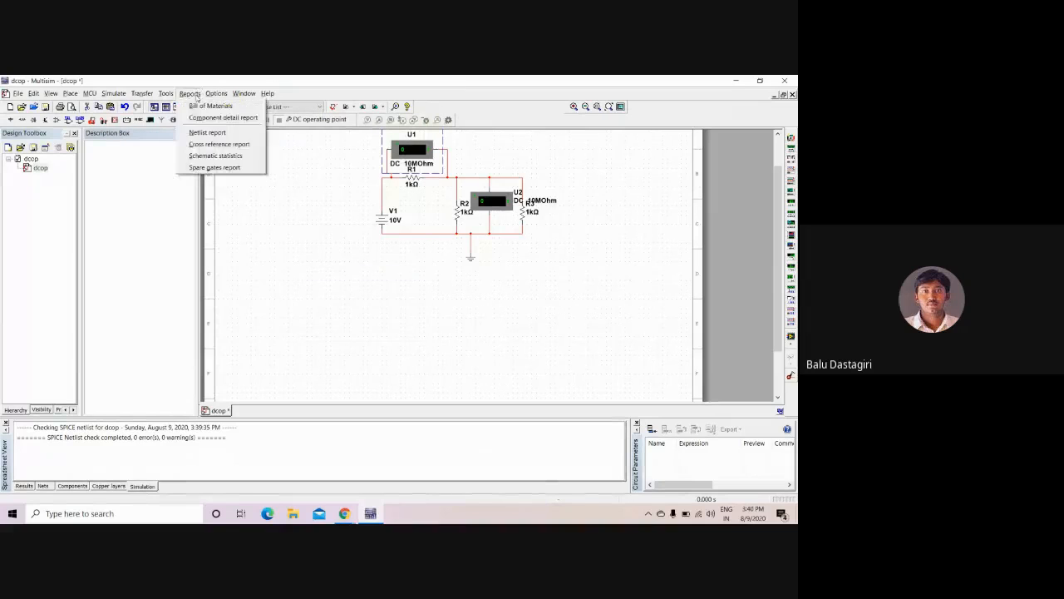
left_click(206, 133)
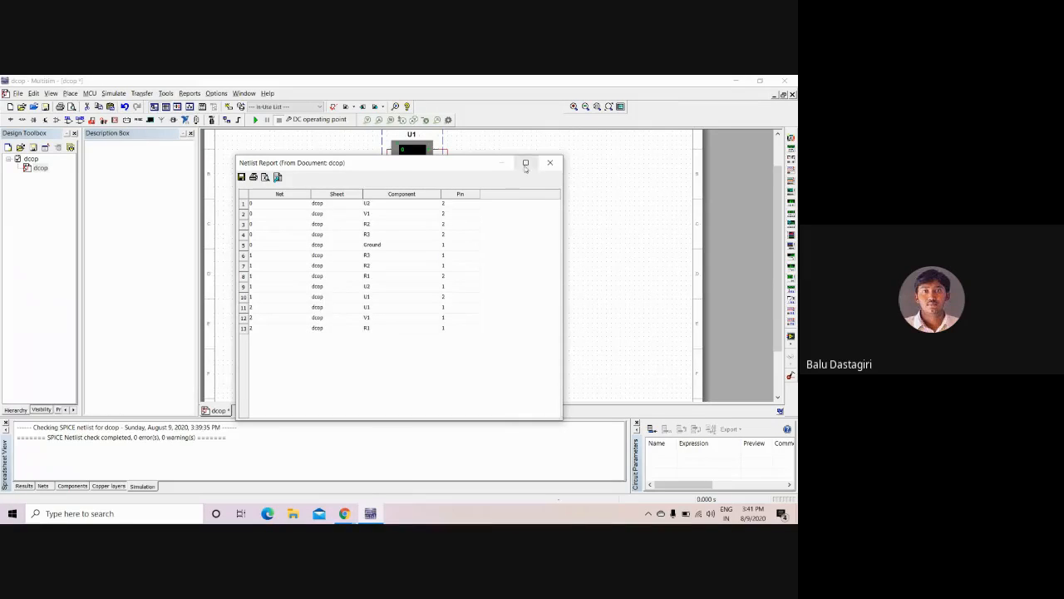
left_click(549, 162)
- Examine the schematic statistics report of the circuit and close it
left_click(186, 94)
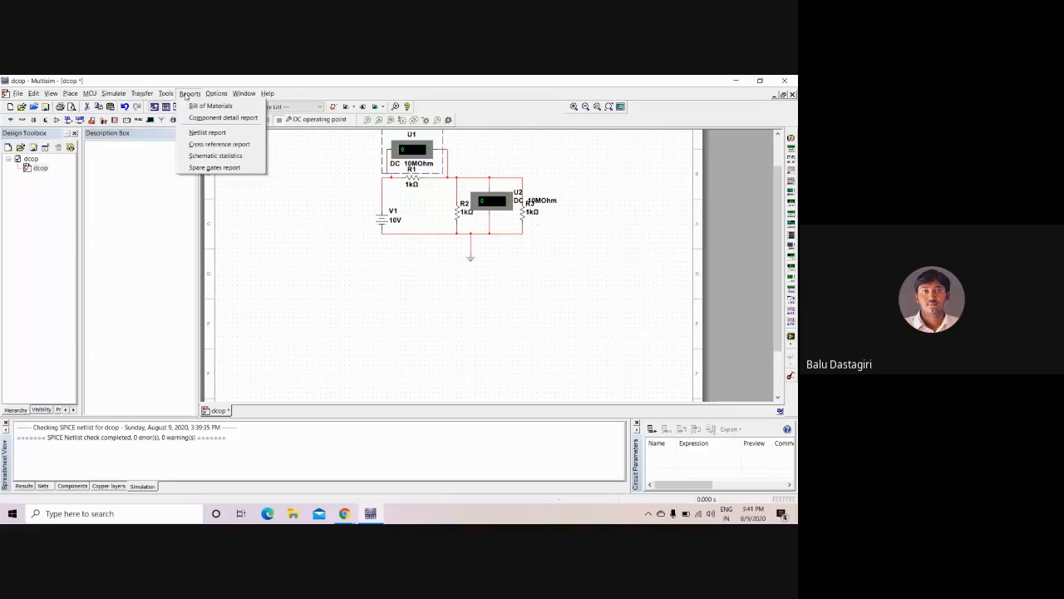
left_click(199, 157)
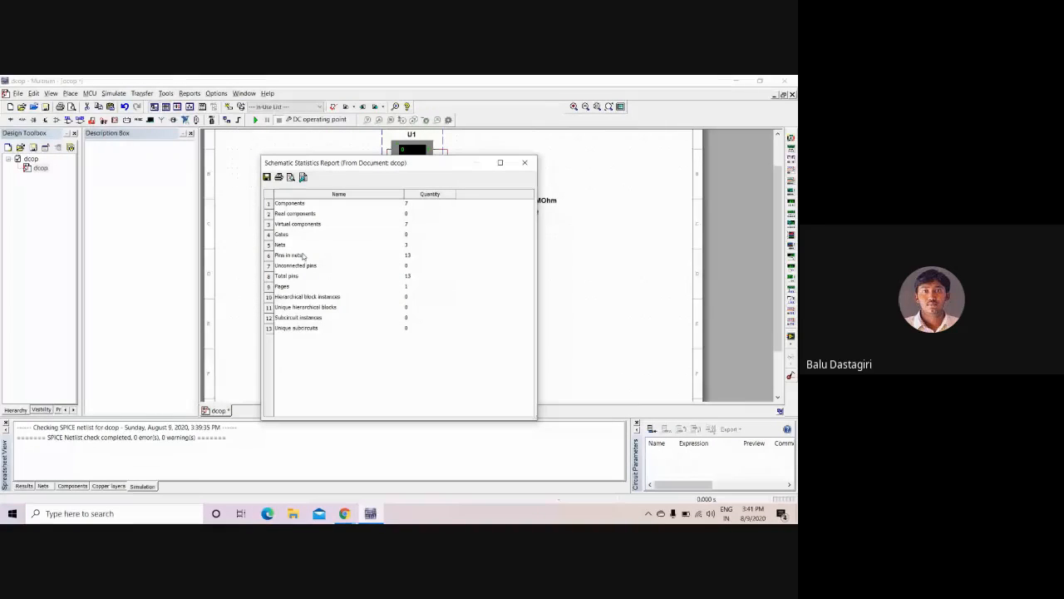
left_click(525, 162)
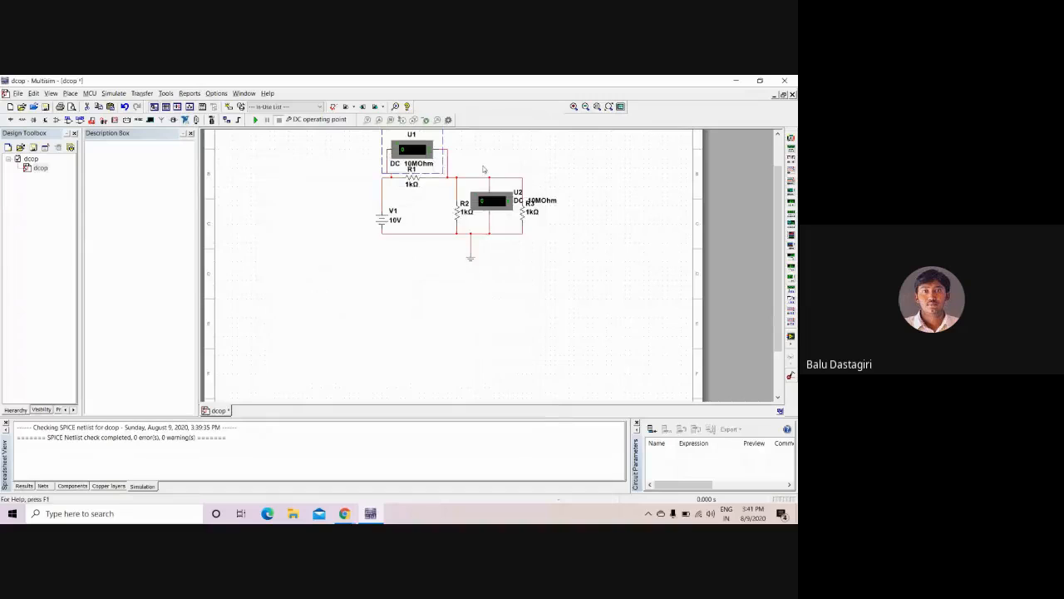
- Examine voltmeter U1's display, value and fault settings, including the mode choices, and close its properties without applying changes
right_click(410, 150)
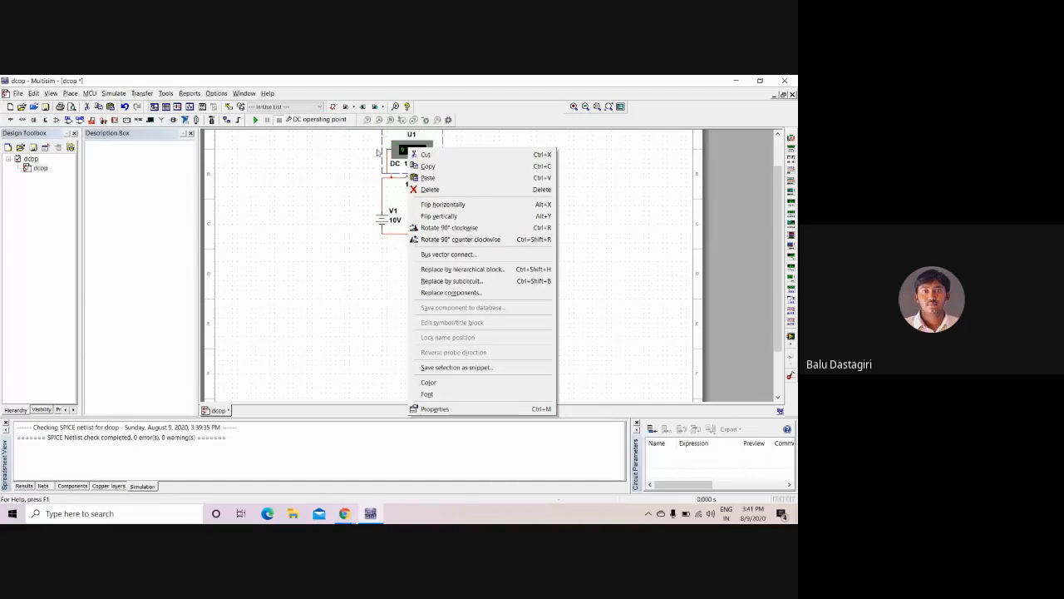
double_click(404, 152)
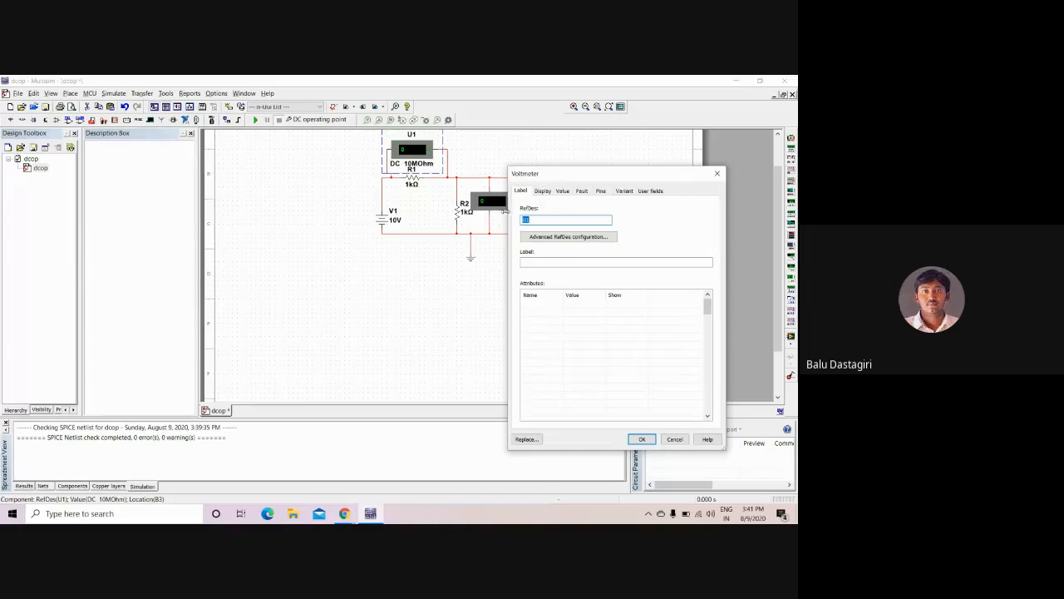
left_click(540, 192)
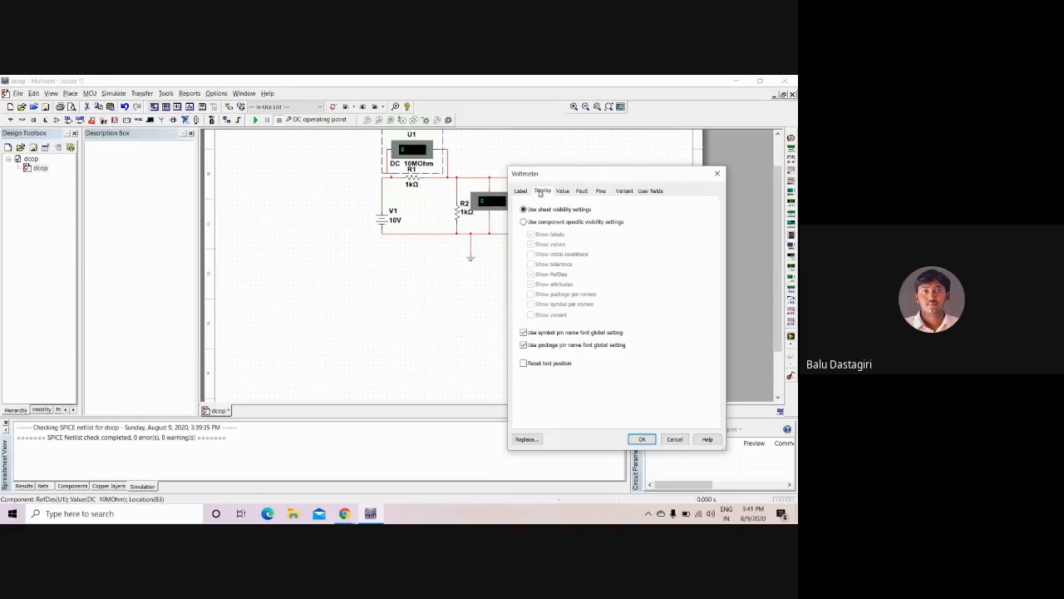
left_click(563, 191)
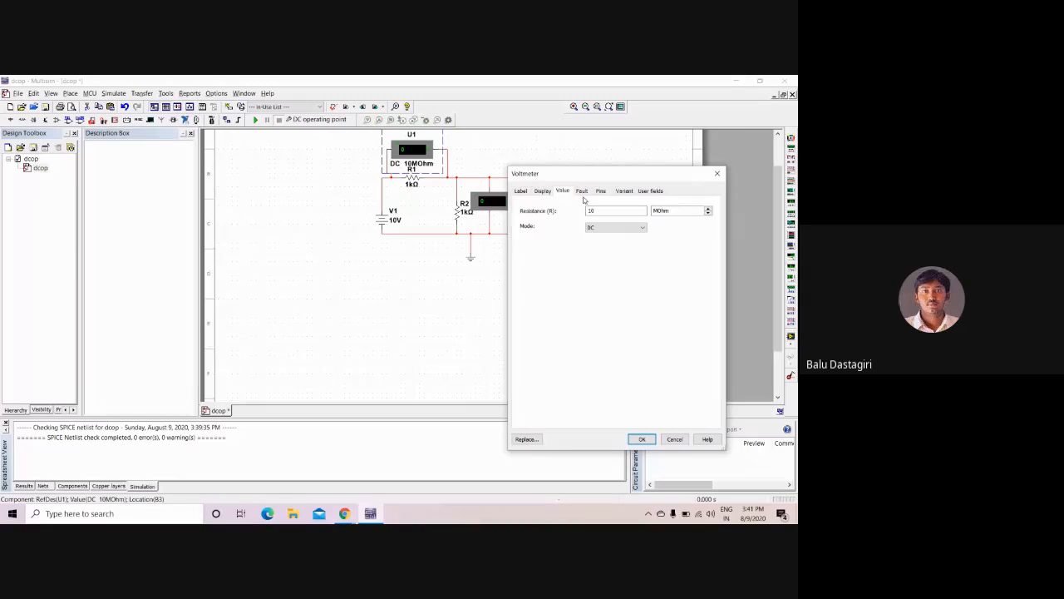
left_click(607, 229)
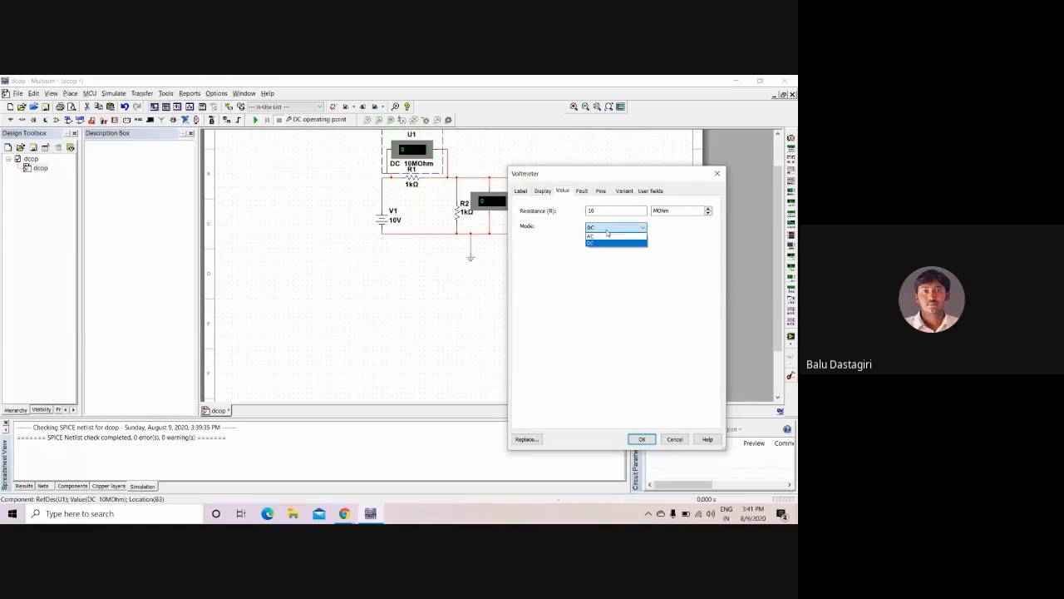
left_click(607, 233)
left_click(582, 191)
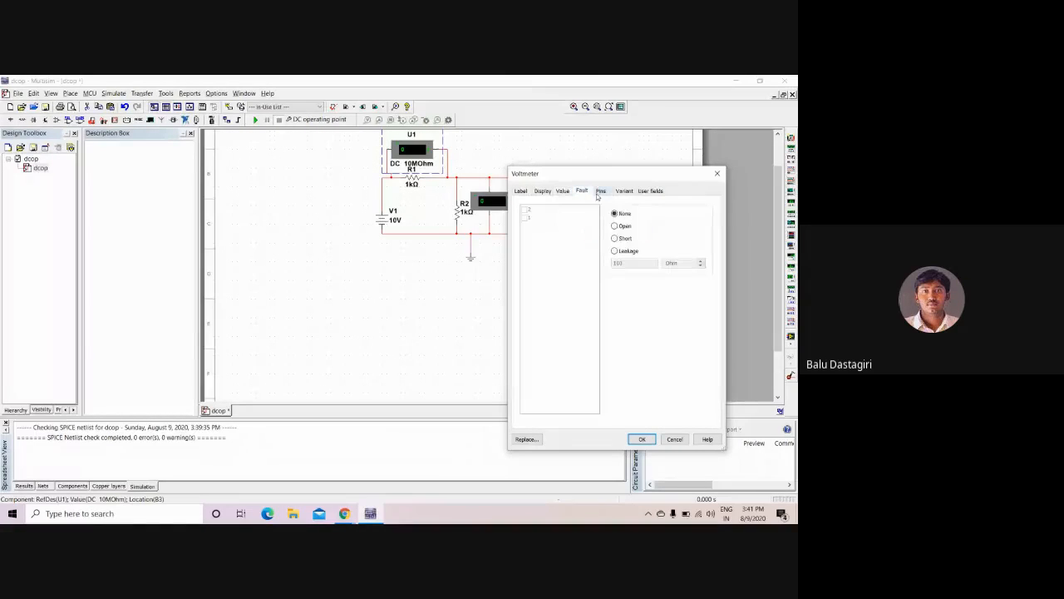
left_click(716, 173)
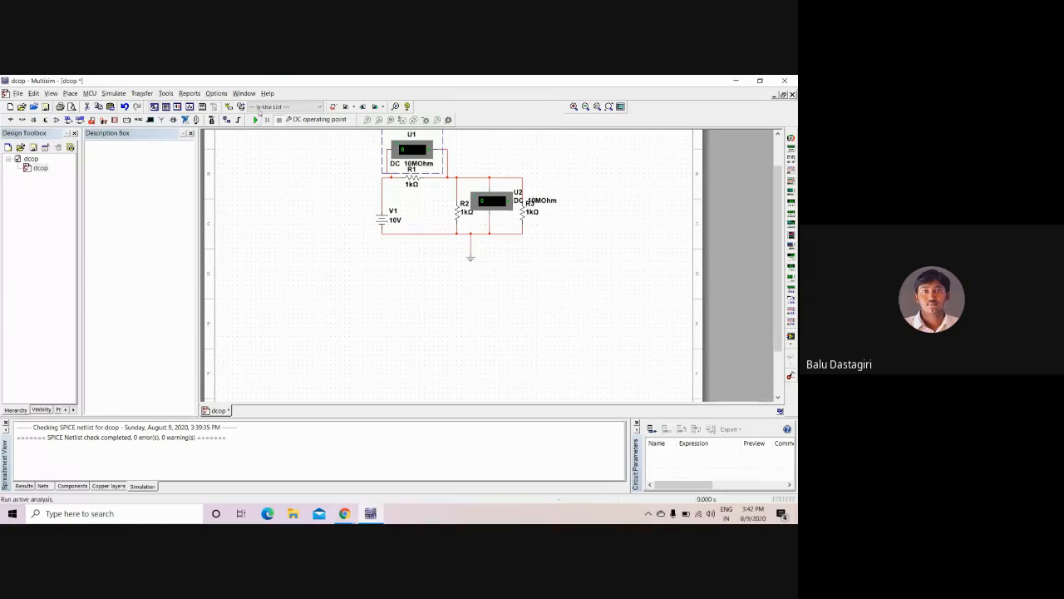
- Run the DC operating point analysis, close its results, and open and close the properties of voltmeter U2
left_click(256, 119)
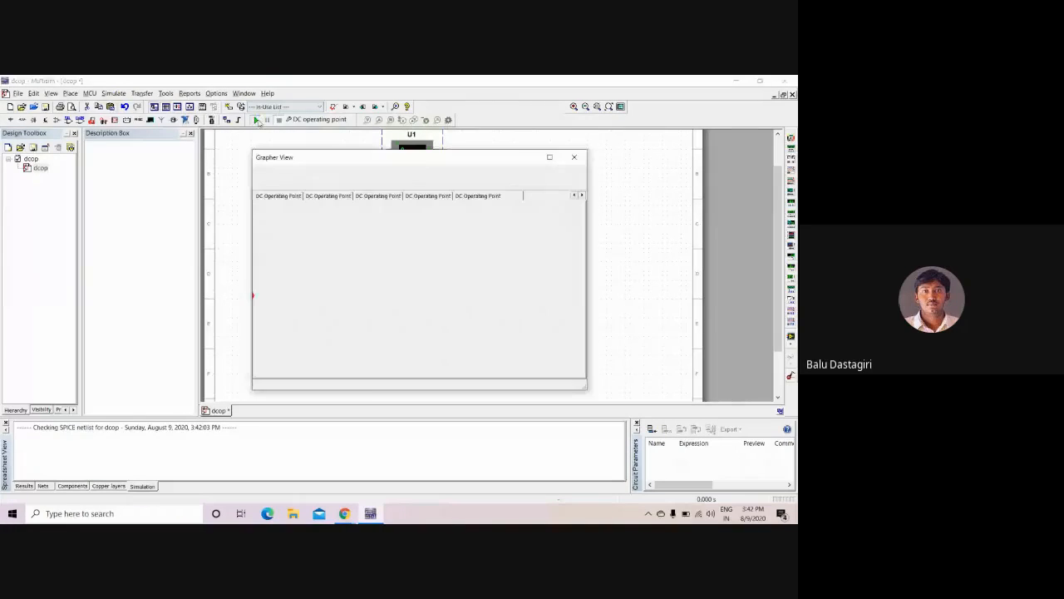
left_click(574, 157)
double_click(502, 201)
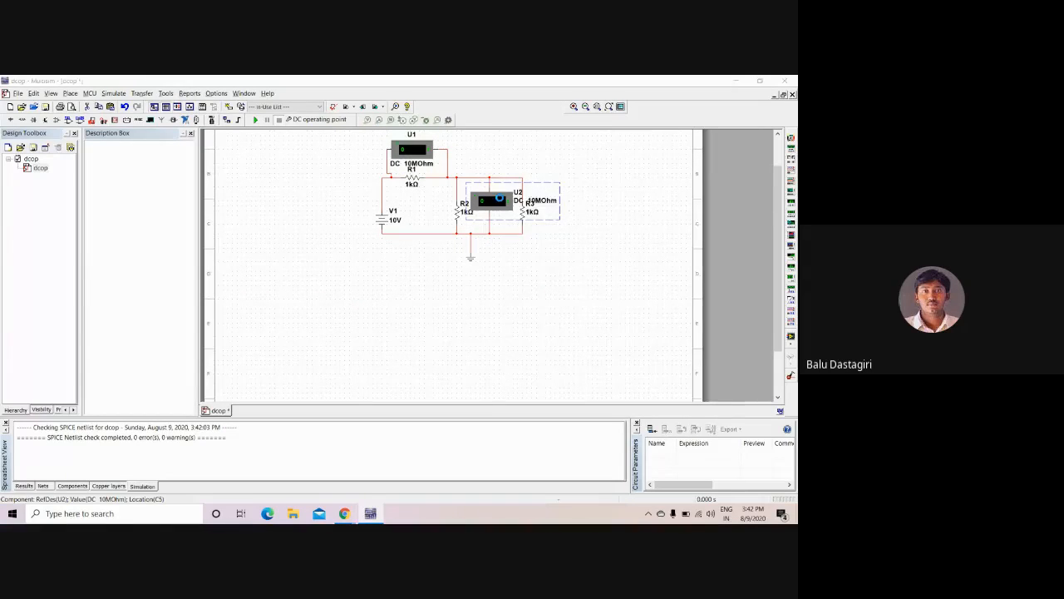
left_click(718, 173)
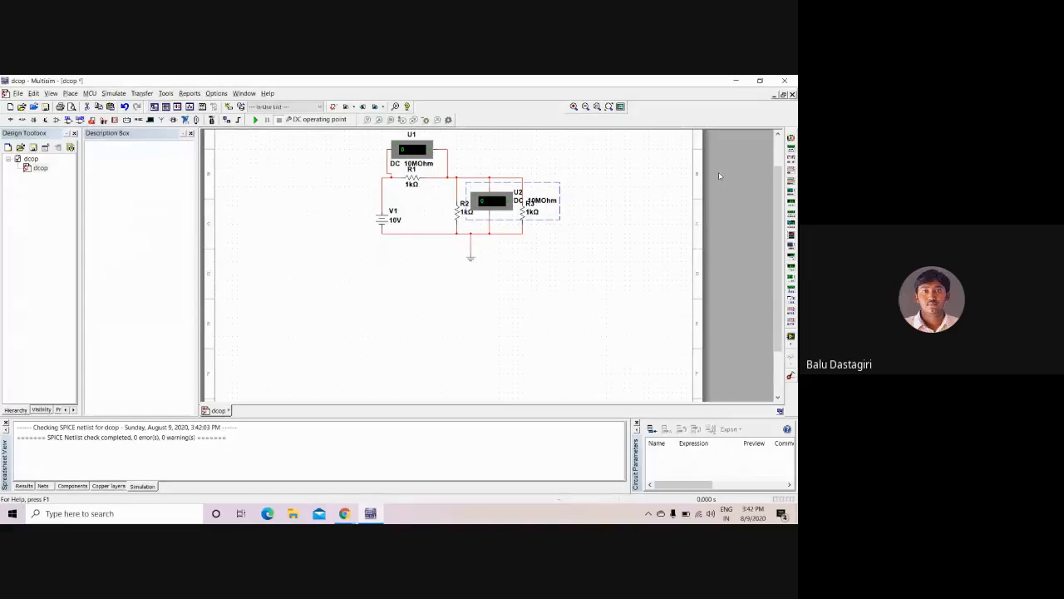
- Check the fault settings of DC source V1 and close its properties without changes
left_click(220, 94)
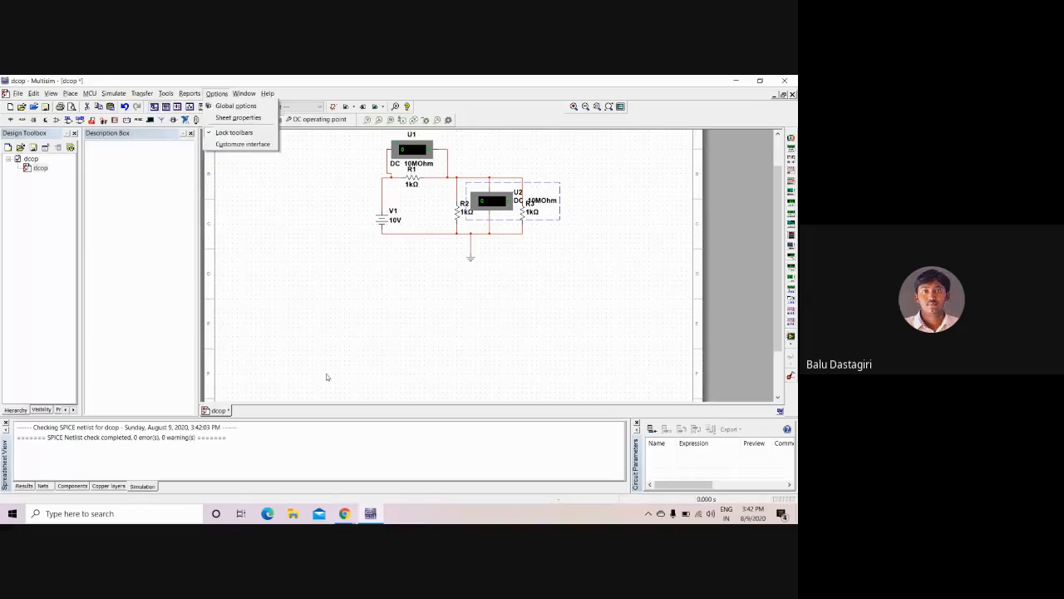
left_click(357, 390)
scroll(357, 390, "down", 1)
left_click(386, 199)
double_click(387, 199)
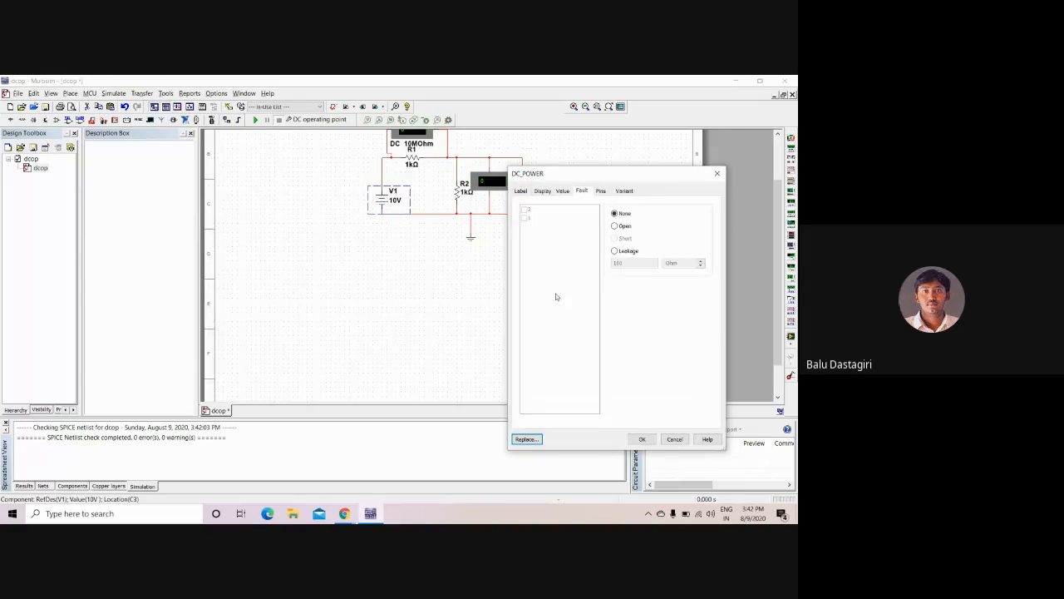
left_click(715, 174)
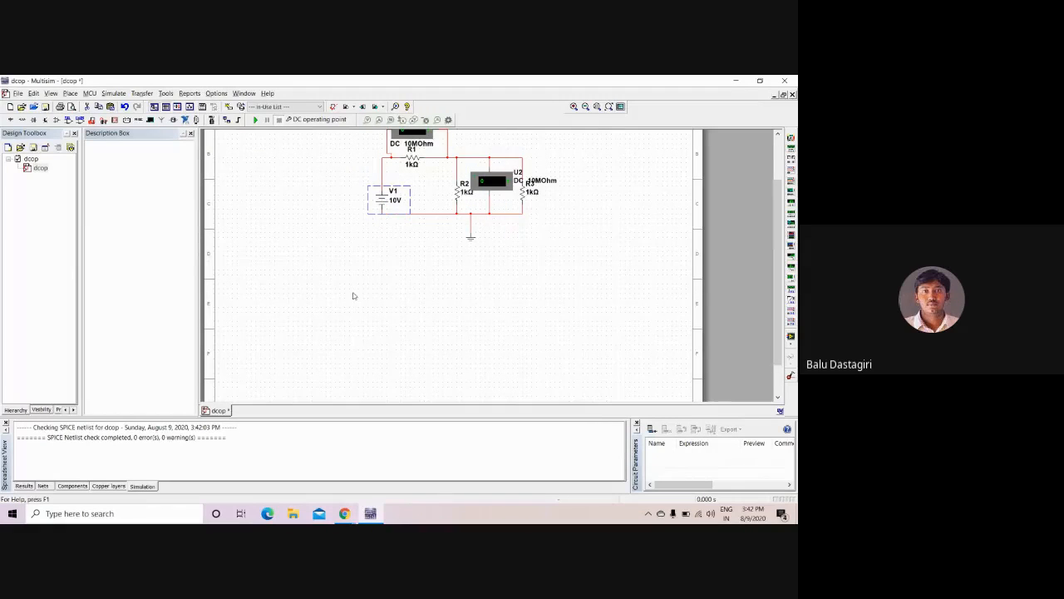
- Rerun the DC operating point analysis of the dcop circuit and close the results window
scroll(359, 294, "down", 1)
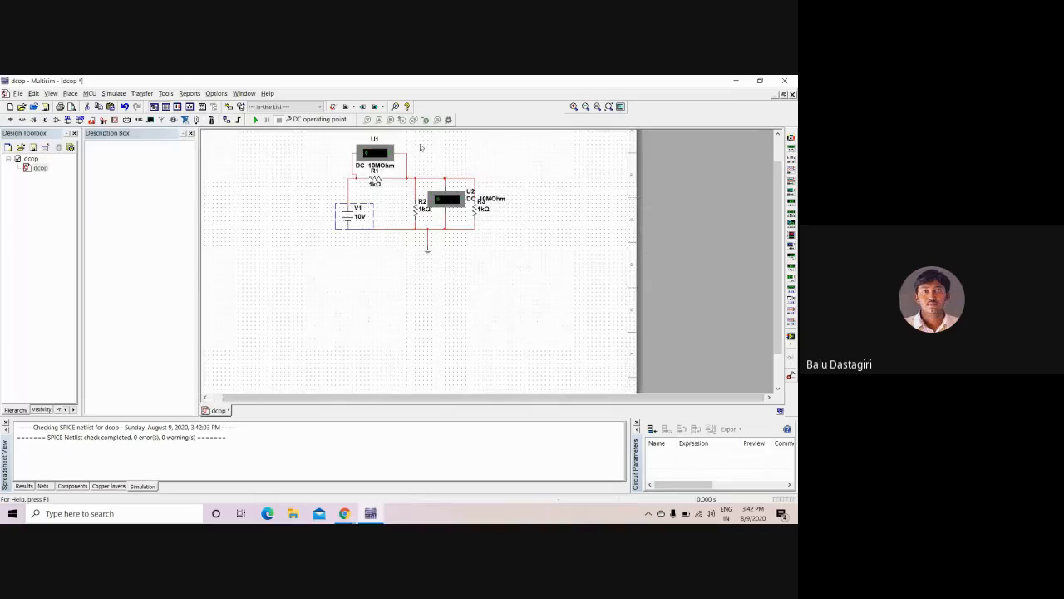
left_click(254, 120)
left_click(116, 93)
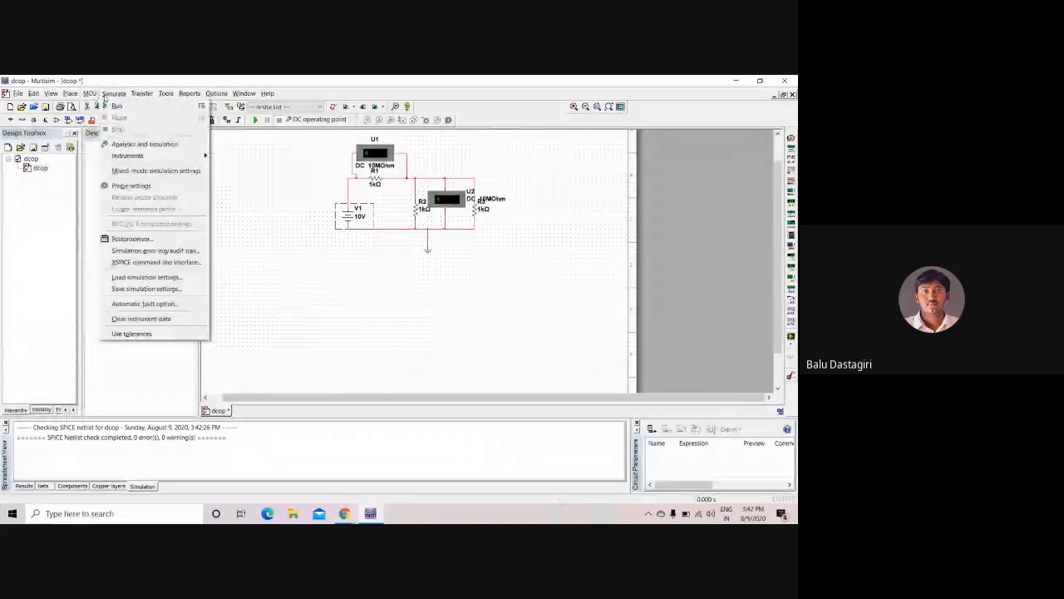
left_click(110, 104)
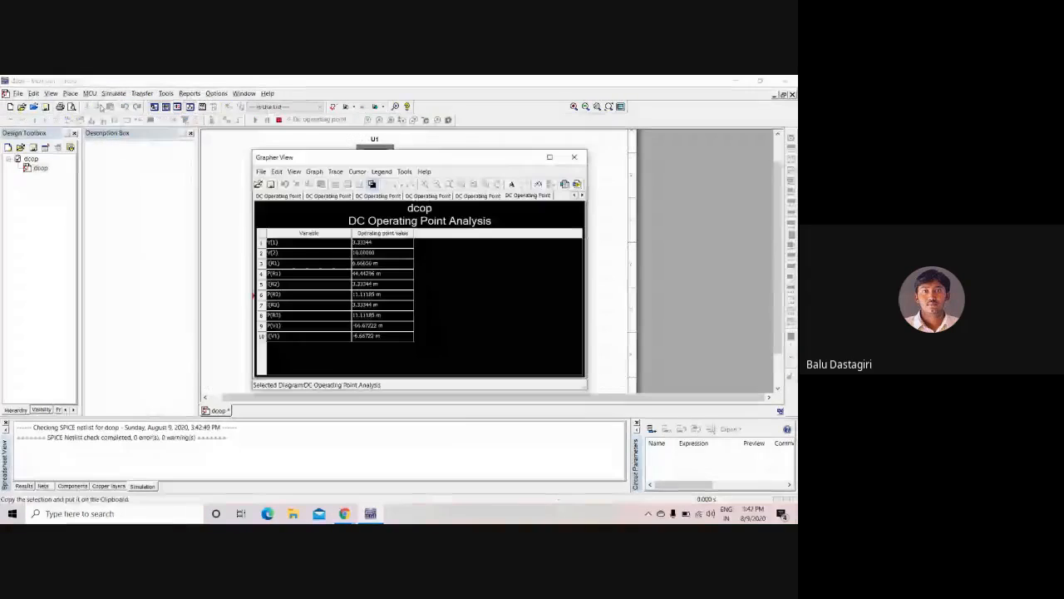
left_click(573, 157)
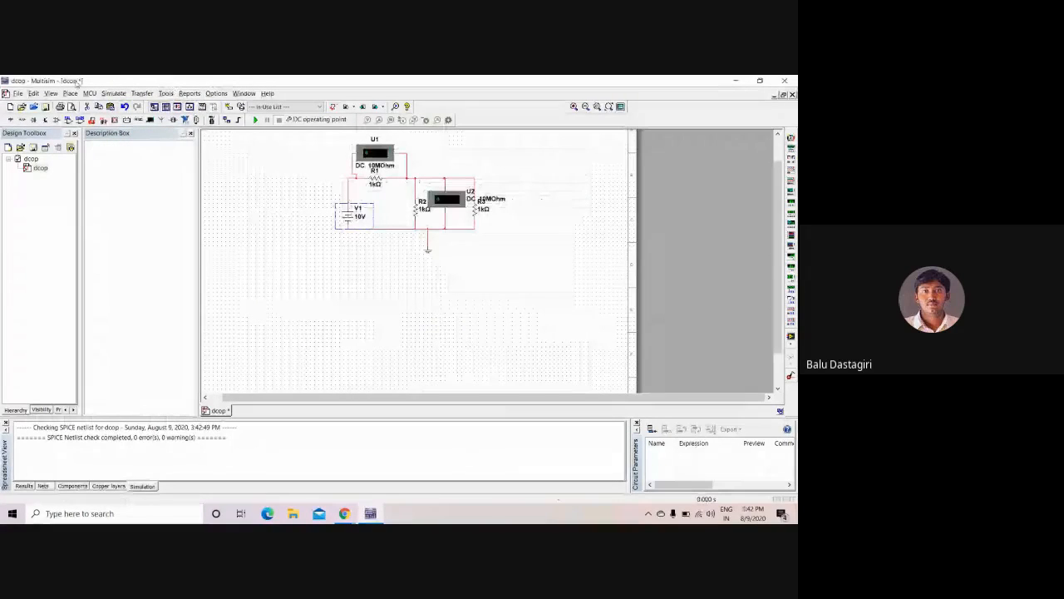
- Open the sample design Monte Carlo - RLC Circuit from the Analyses samples folder
left_click(35, 109)
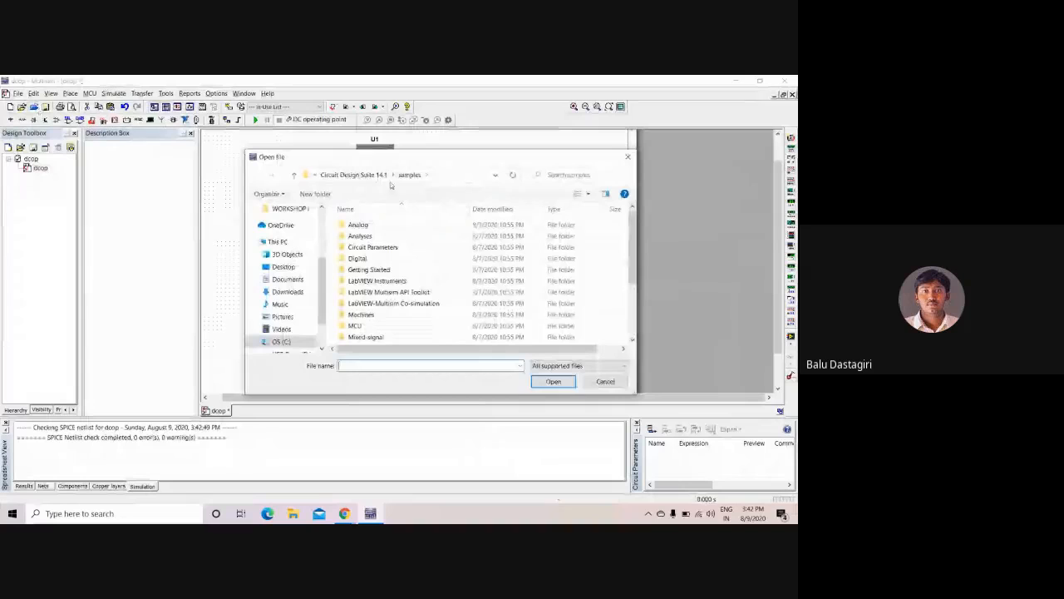
double_click(430, 156)
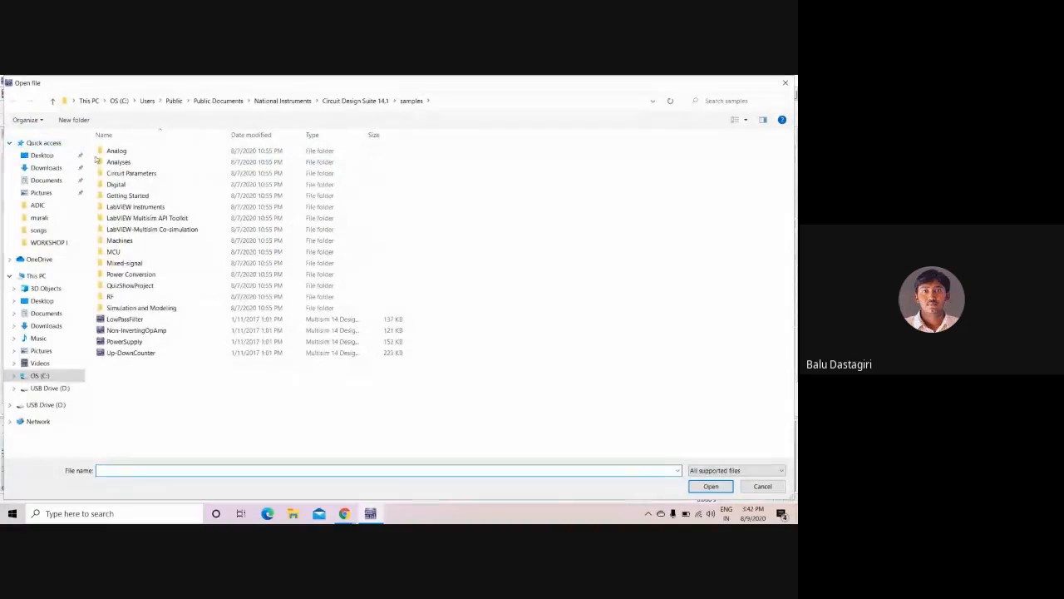
left_click(107, 162)
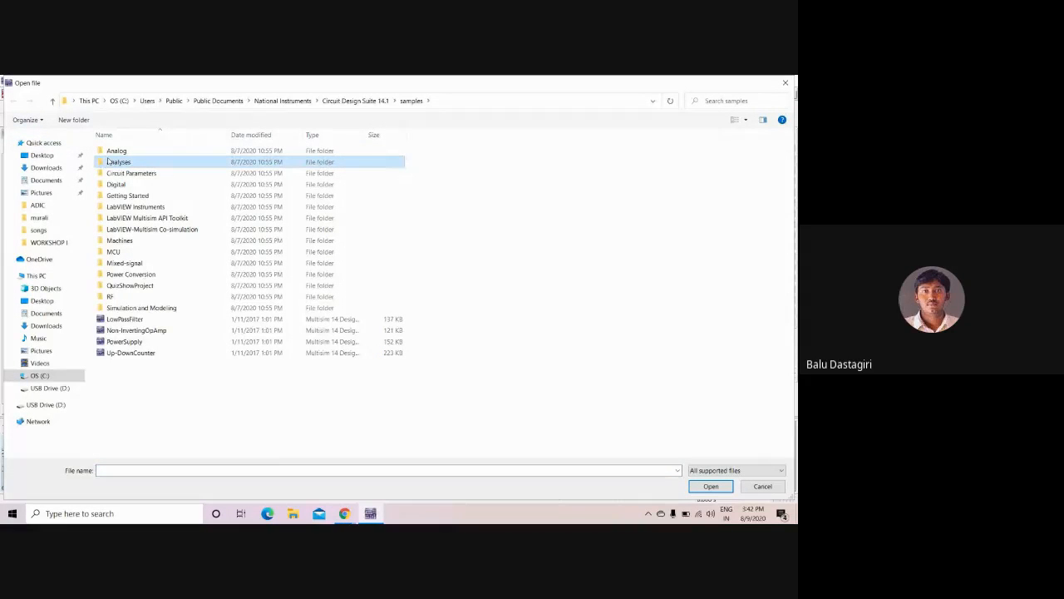
double_click(107, 162)
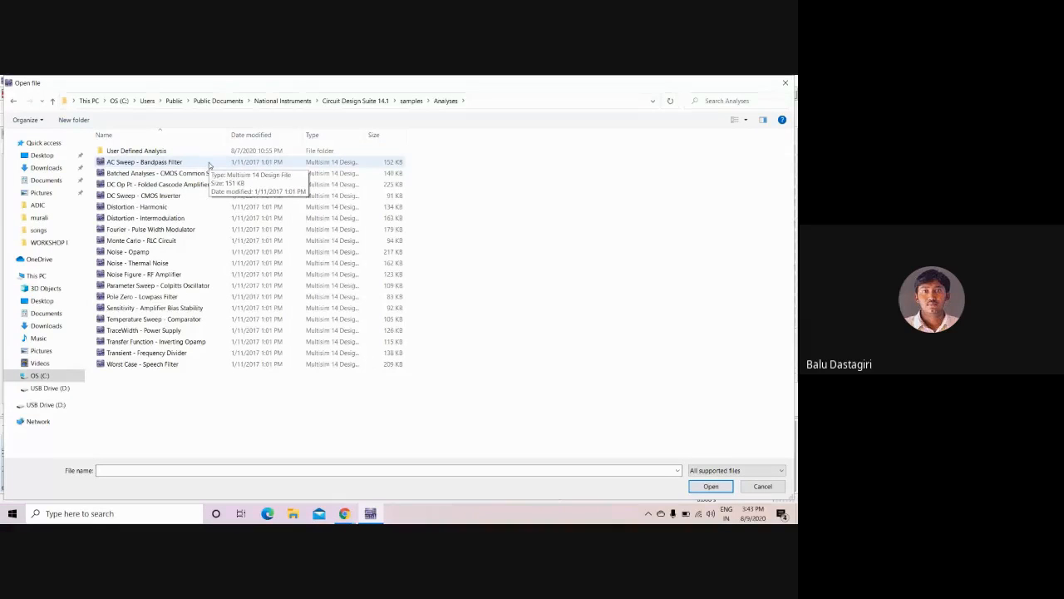
left_click(172, 242)
double_click(172, 241)
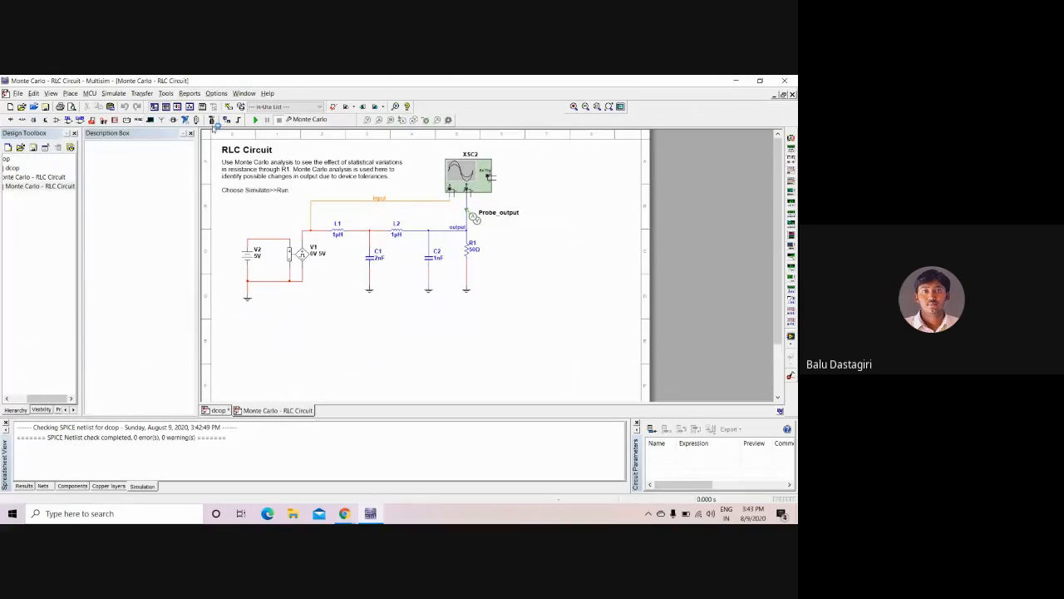
- Run the Monte Carlo analysis of the RLC circuit and examine the enlarged output traces and the Run #1 entry in the run log
left_click(258, 120)
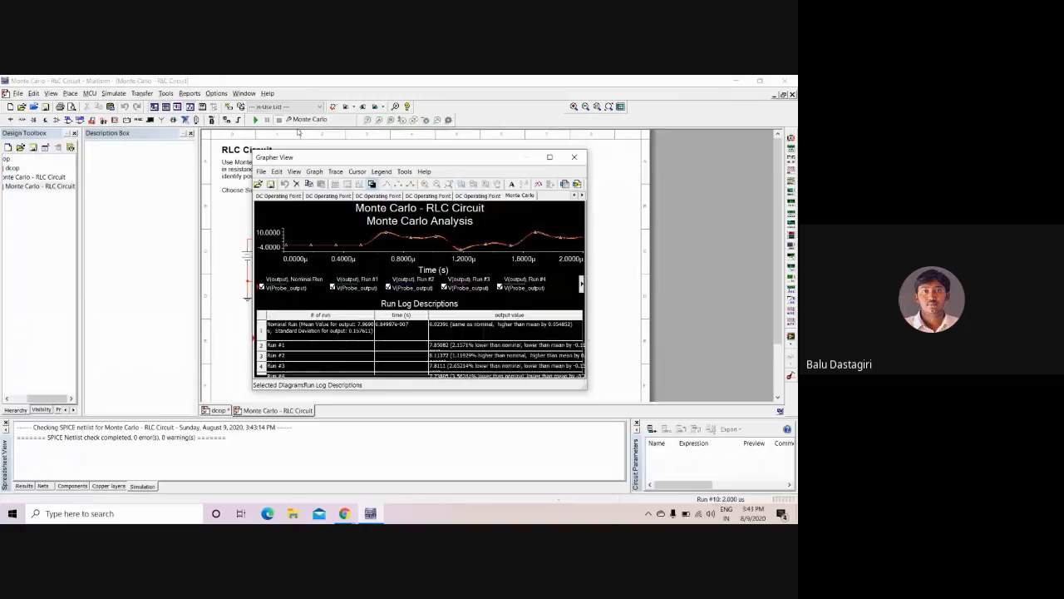
left_click(549, 156)
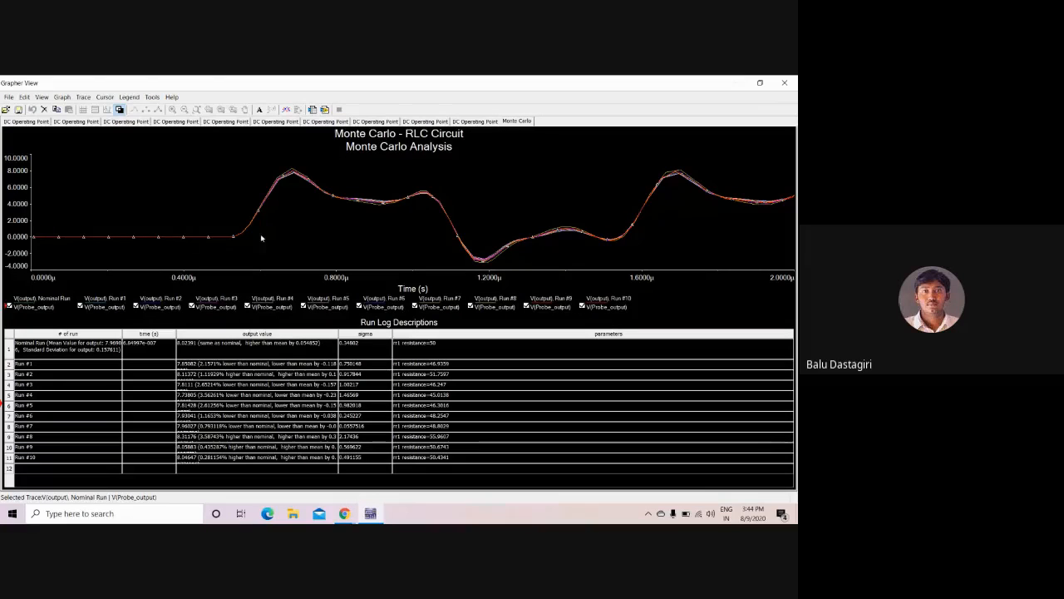
left_click(499, 257)
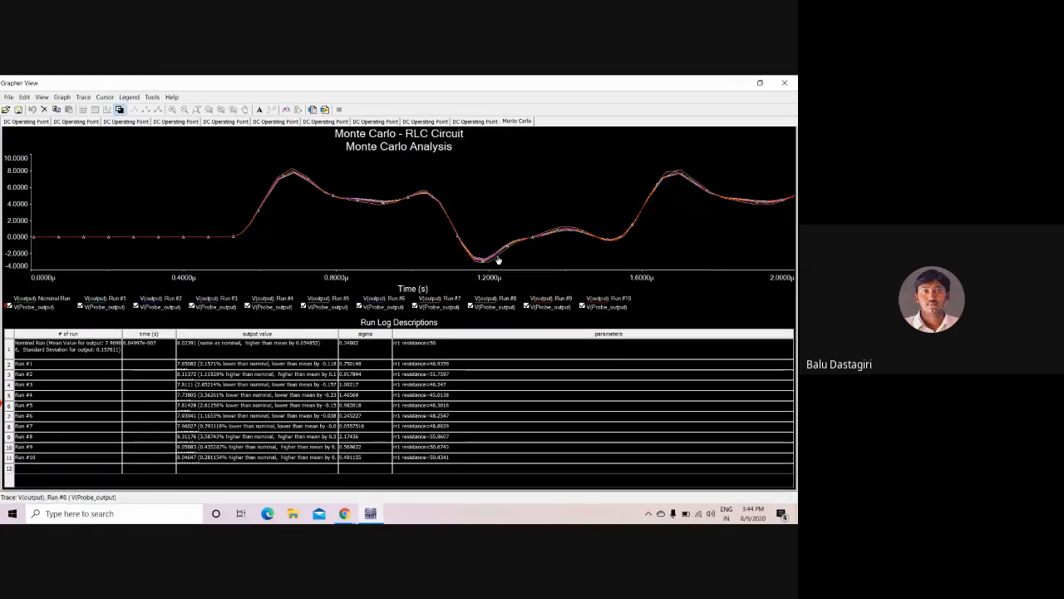
left_click(499, 258)
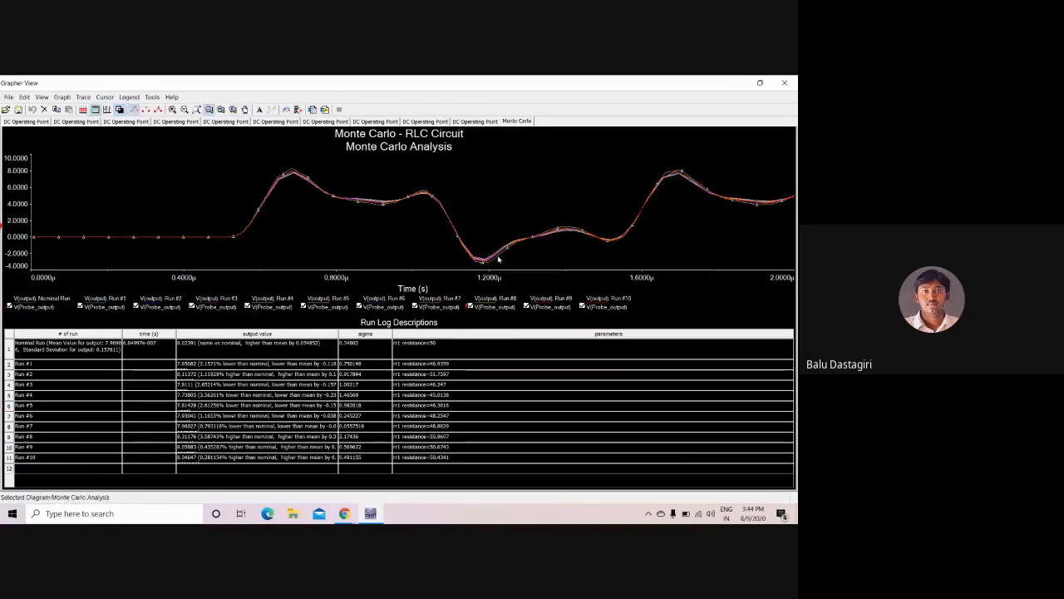
left_click(439, 374)
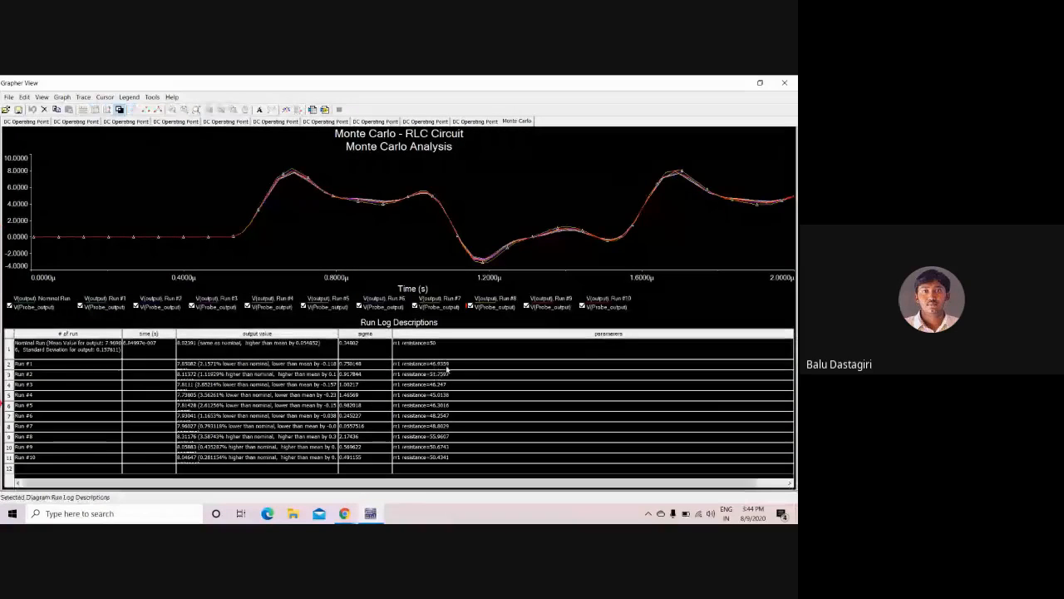
left_click(445, 365)
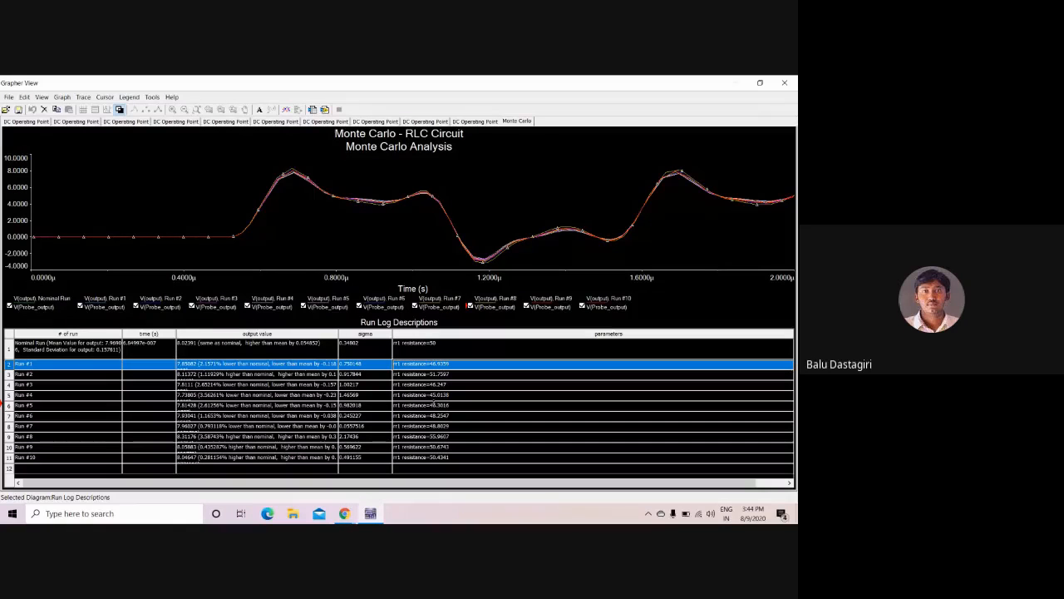
- Move the Monte Carlo results aside to view resistor R1 in the schematic, re-examine the enlarged traces and run log, and close the results
left_click(759, 83)
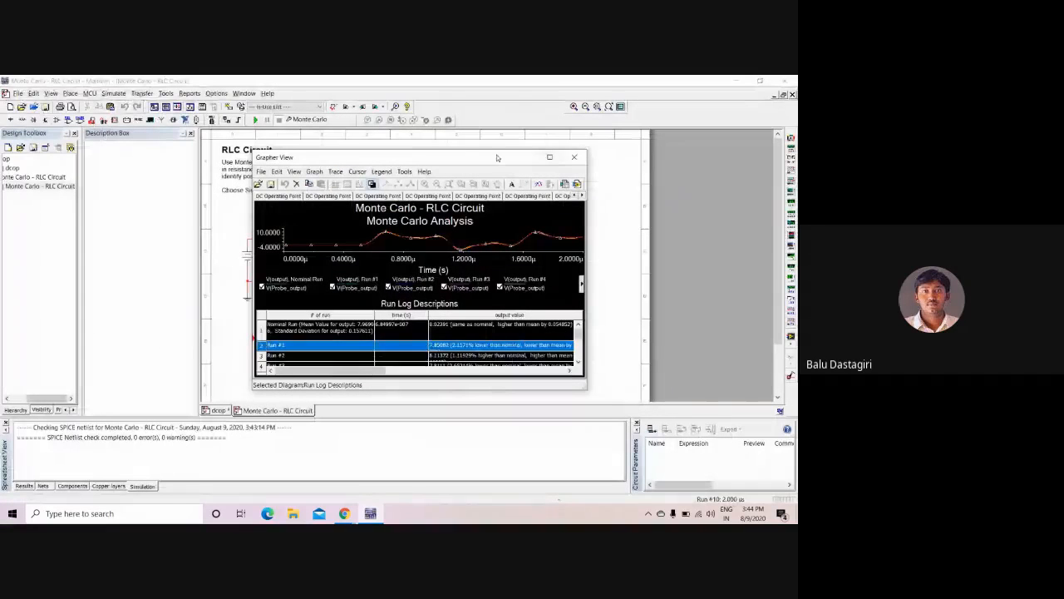
left_click_drag(497, 158, 504, 325)
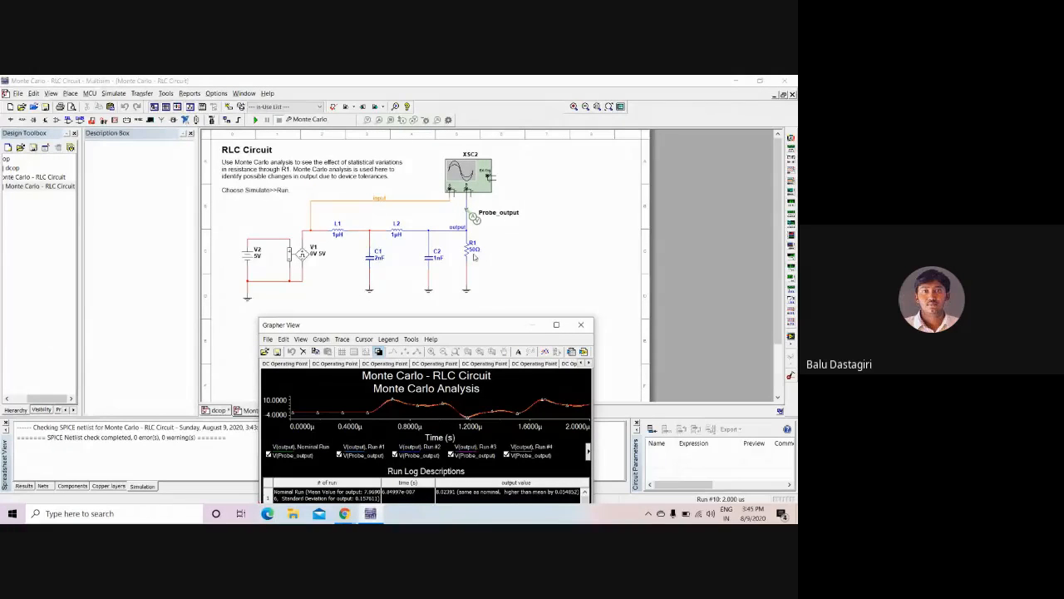
double_click(465, 327)
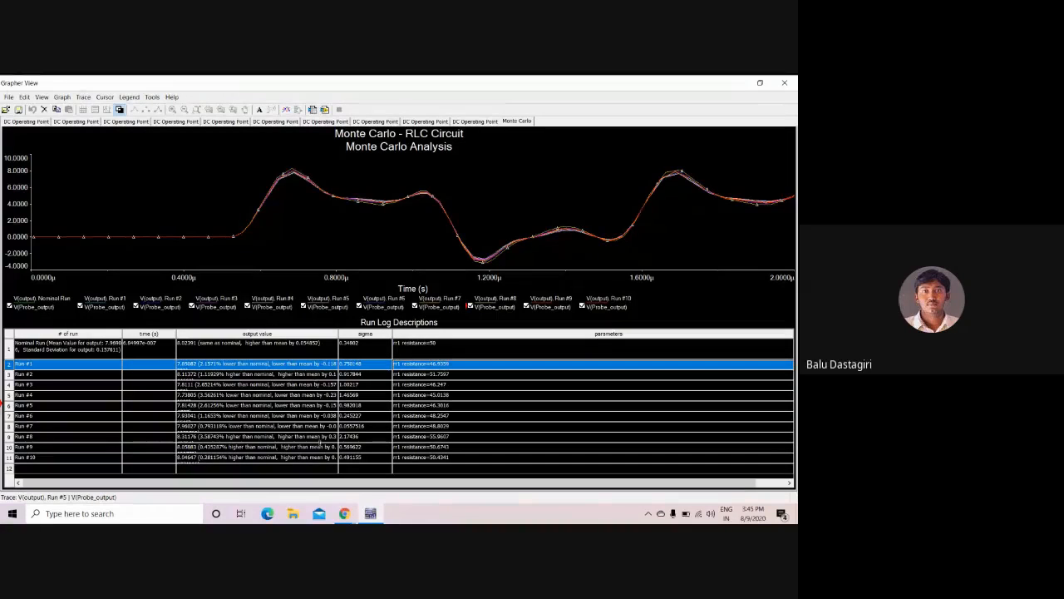
left_click(380, 206)
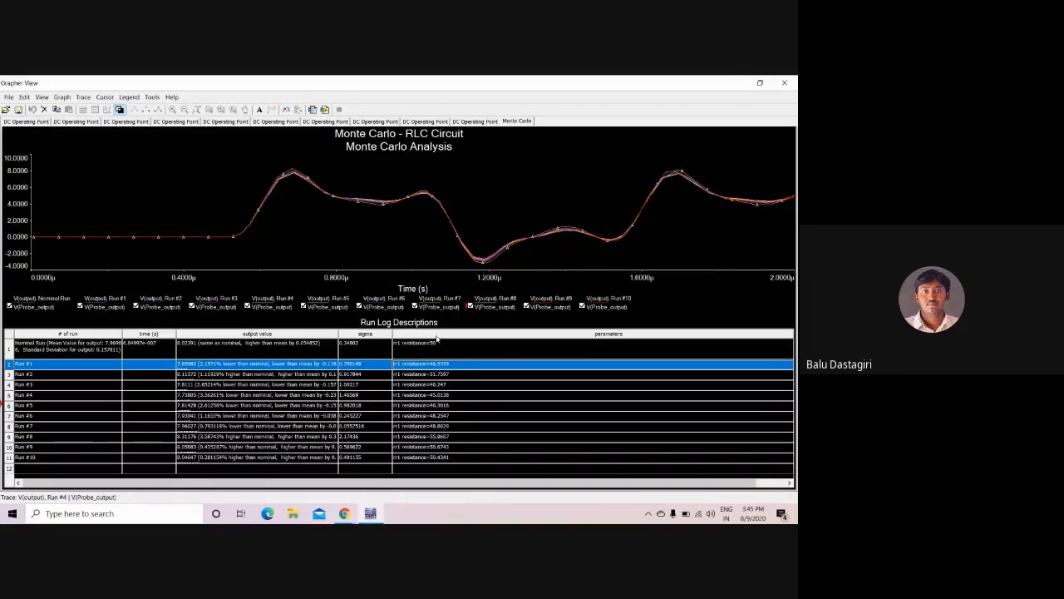
left_click(784, 82)
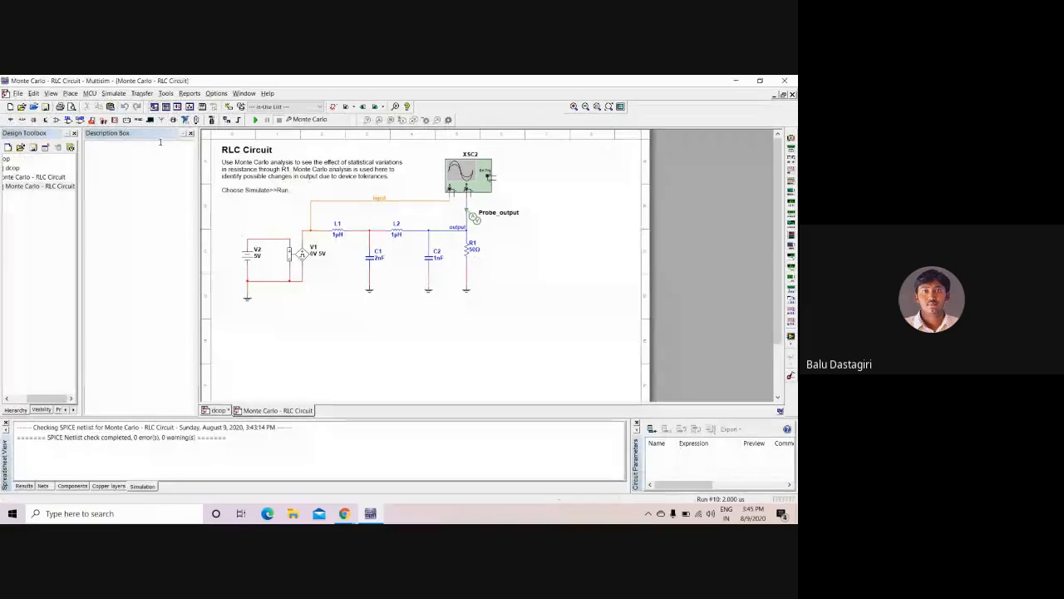
- Open the LowPassFilter sample design from the samples folder
left_click(33, 107)
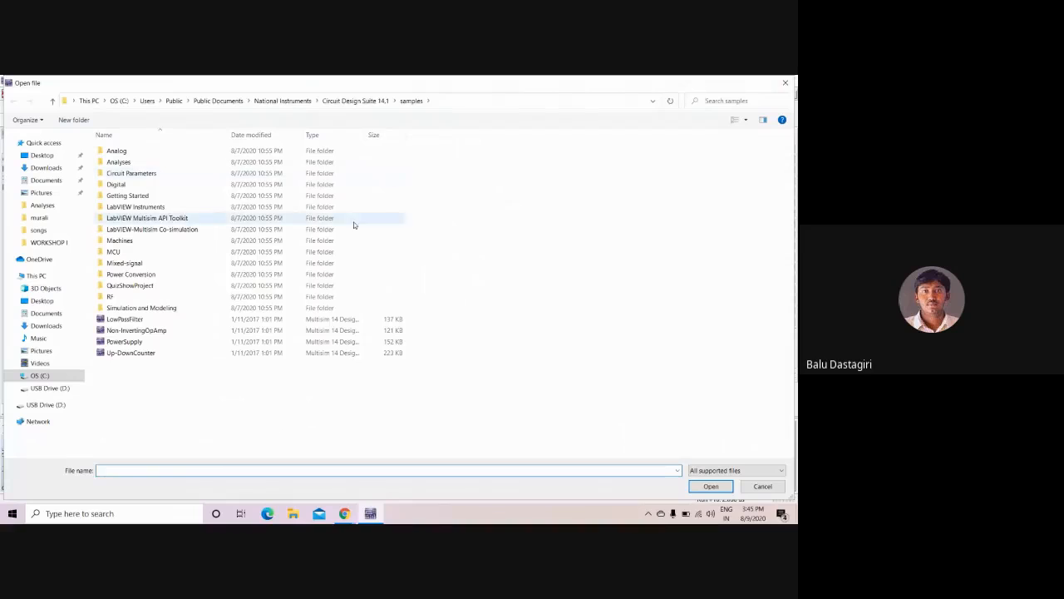
double_click(195, 321)
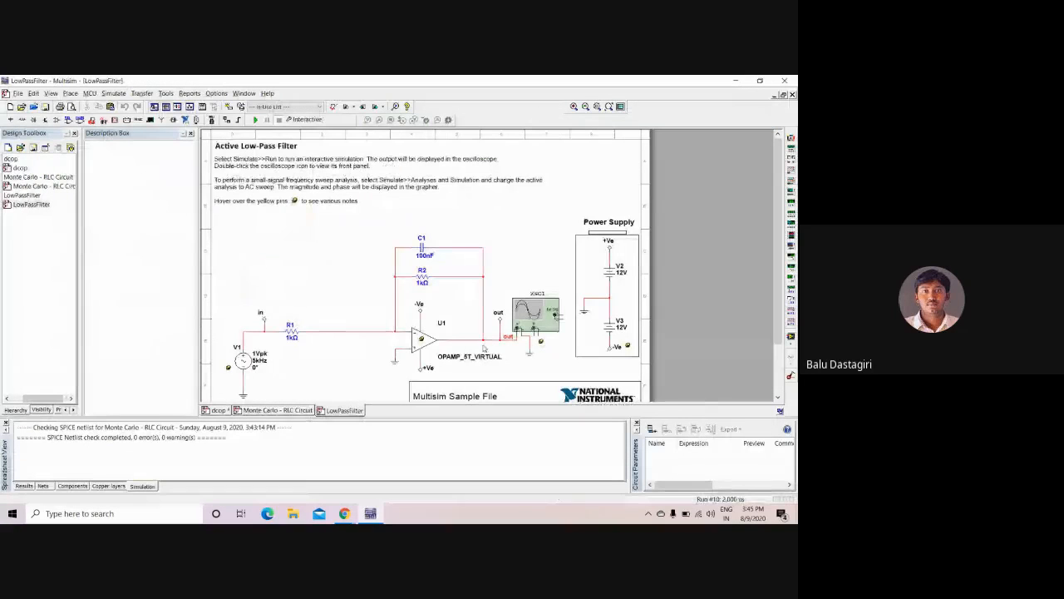
- Run the interactive simulation of the low-pass filter, view the output waveform on oscilloscope XSC1, and stop the simulation
scroll(496, 261, "down", 2)
scroll(496, 262, "up", 2)
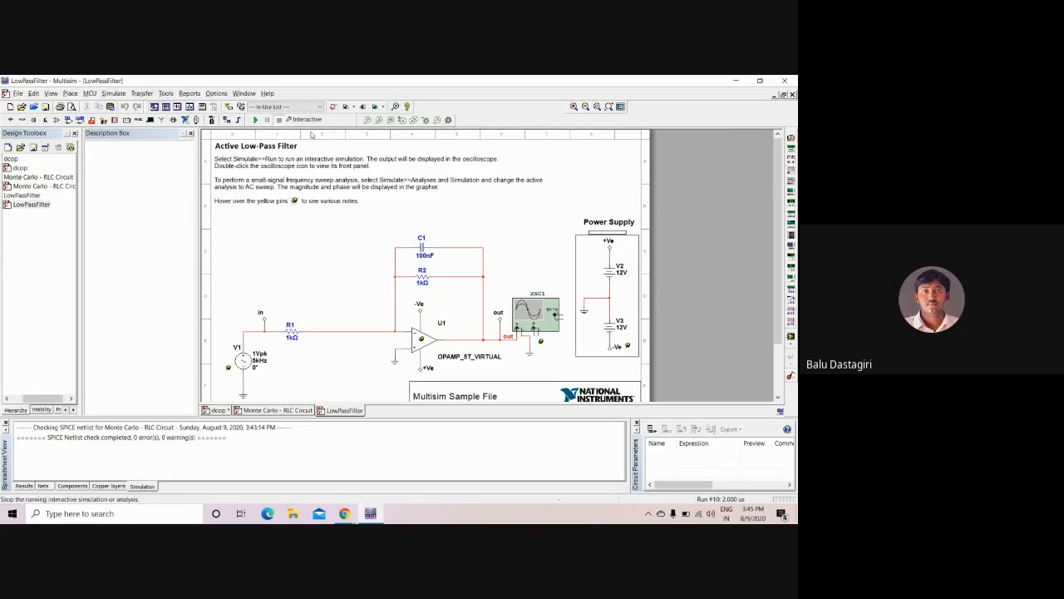
left_click(257, 122)
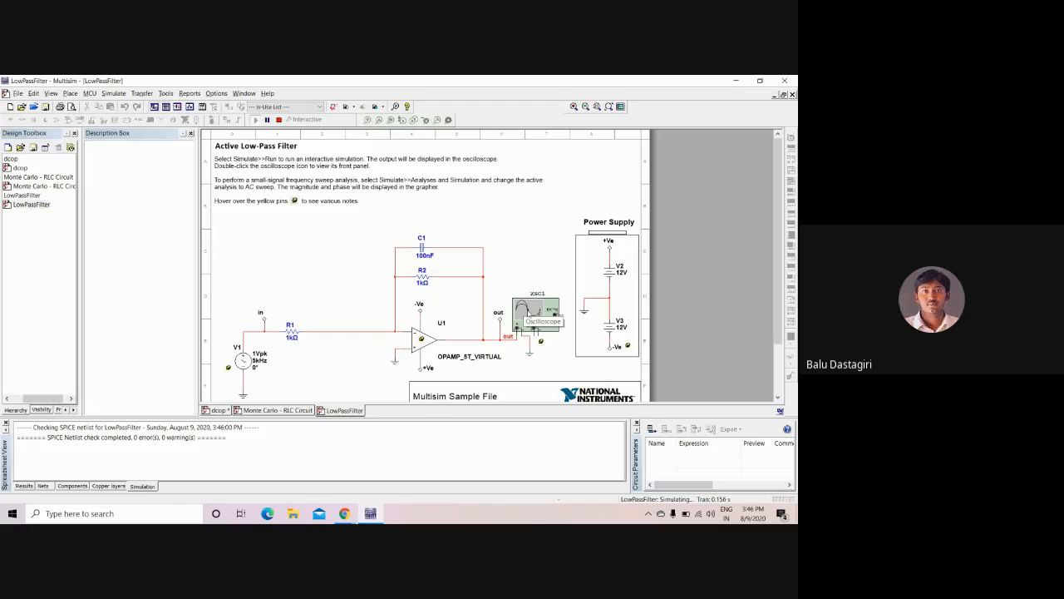
double_click(529, 315)
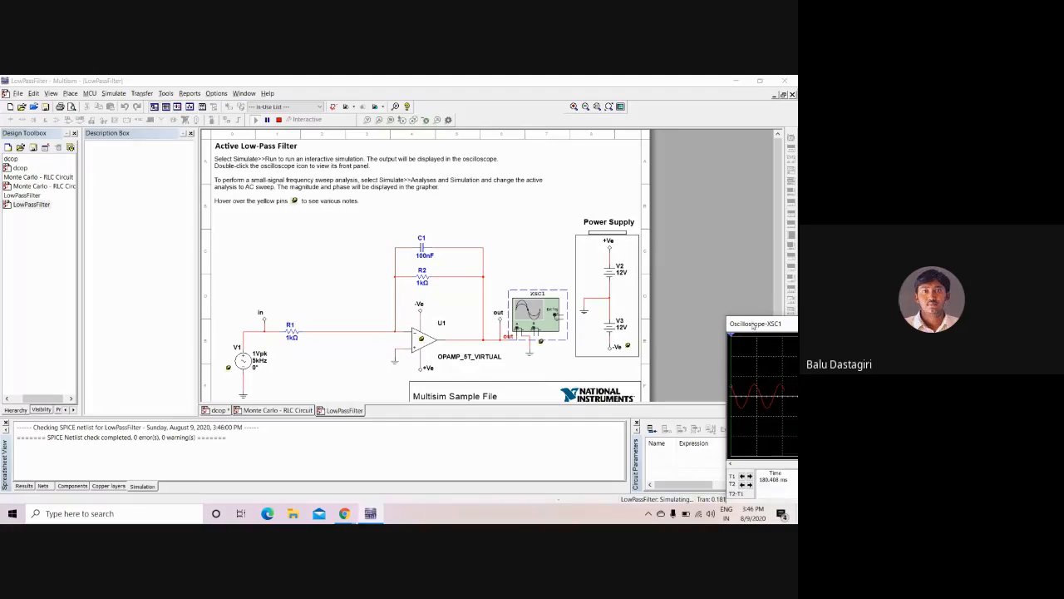
left_click_drag(752, 324, 212, 129)
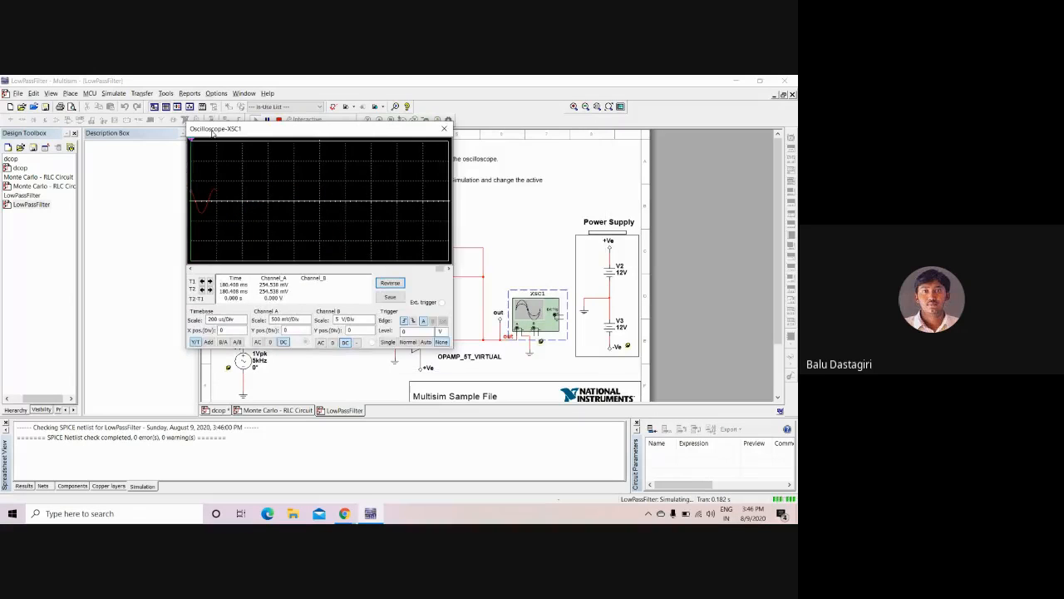
left_click(446, 129)
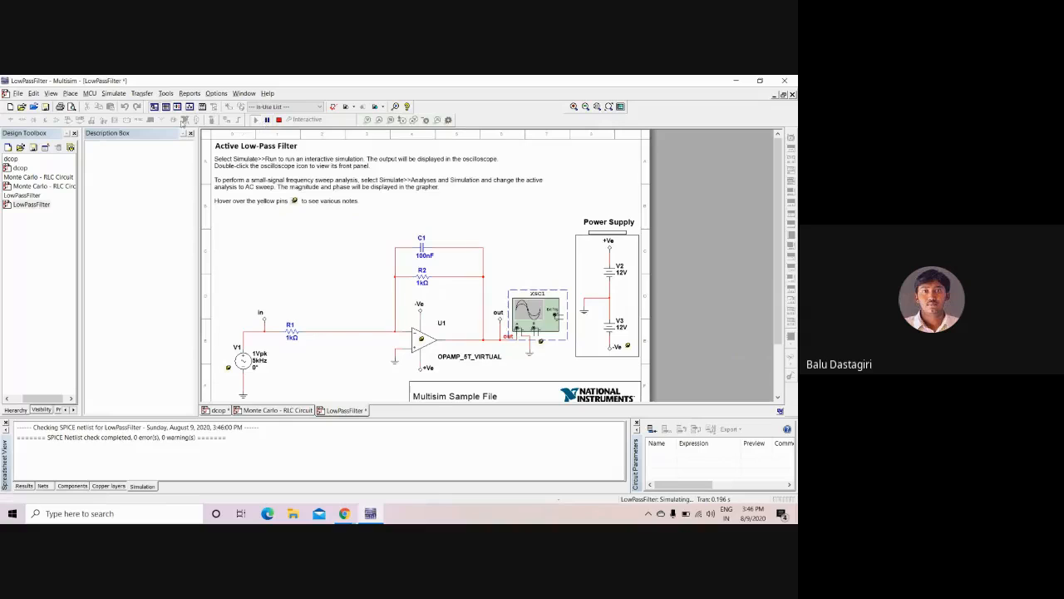
left_click(126, 93)
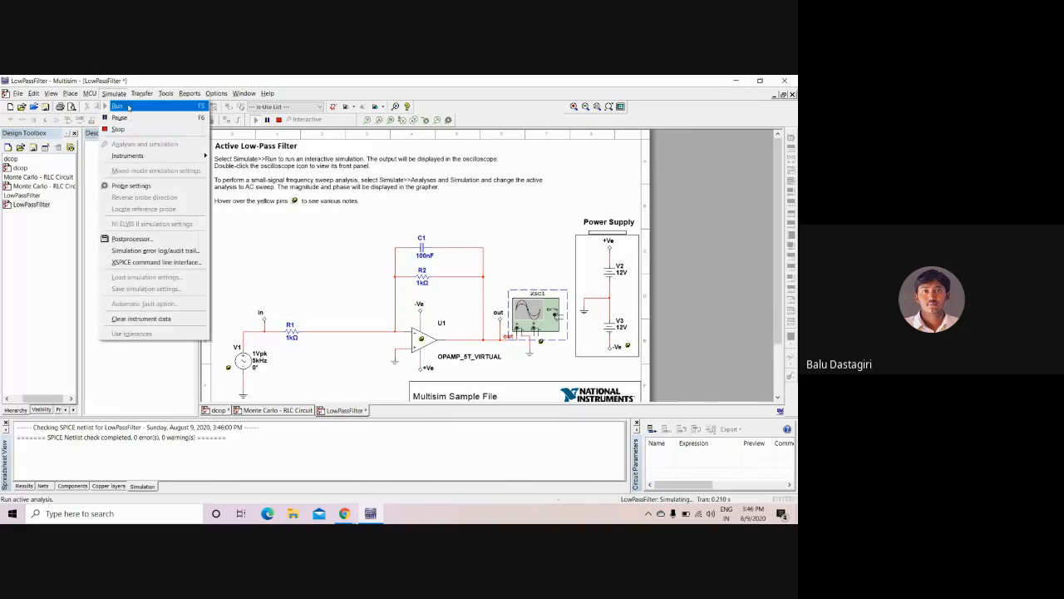
left_click(135, 133)
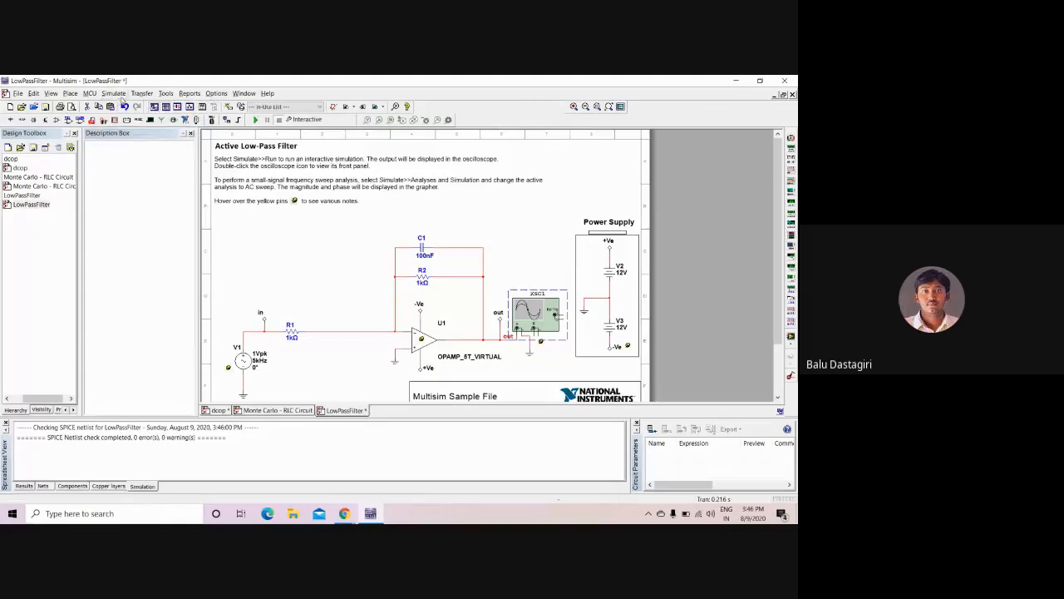
- Make AC Sweep the active analysis for the low-pass filter and try to run it with the existing frequency parameters
left_click(114, 93)
left_click(139, 144)
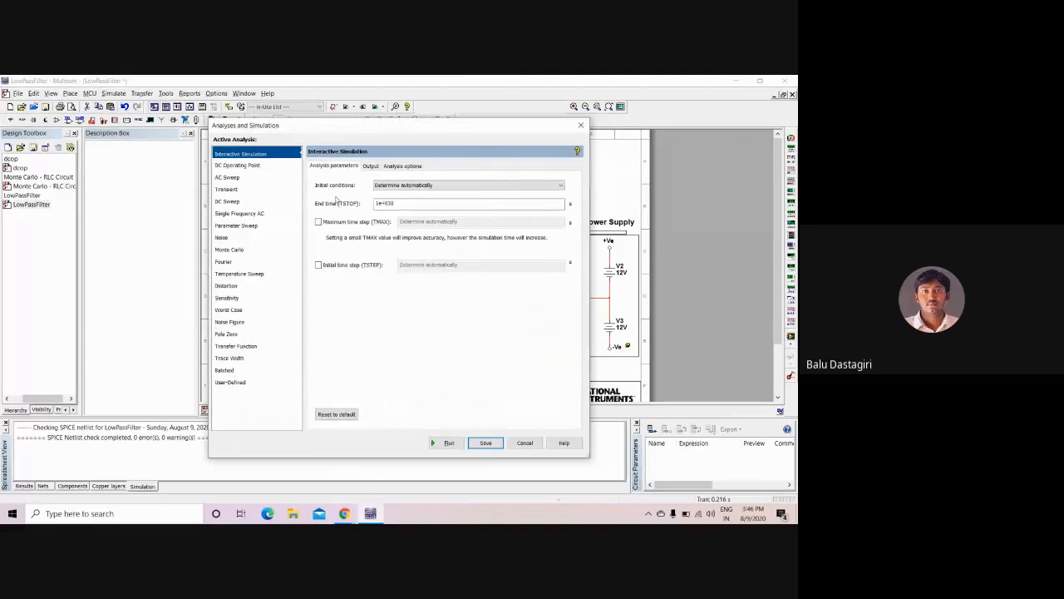
left_click(252, 177)
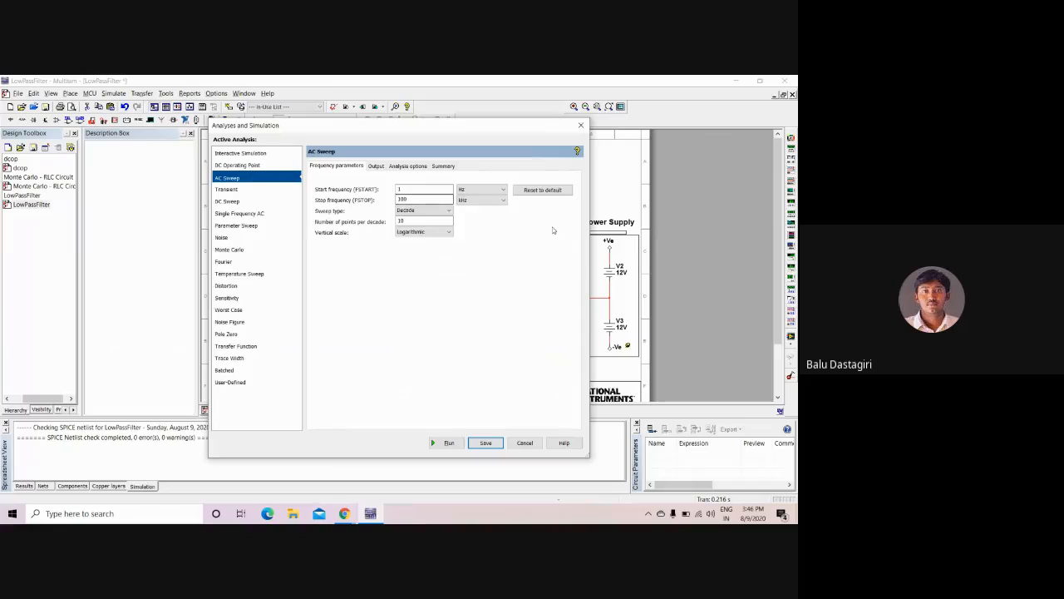
left_click(445, 443)
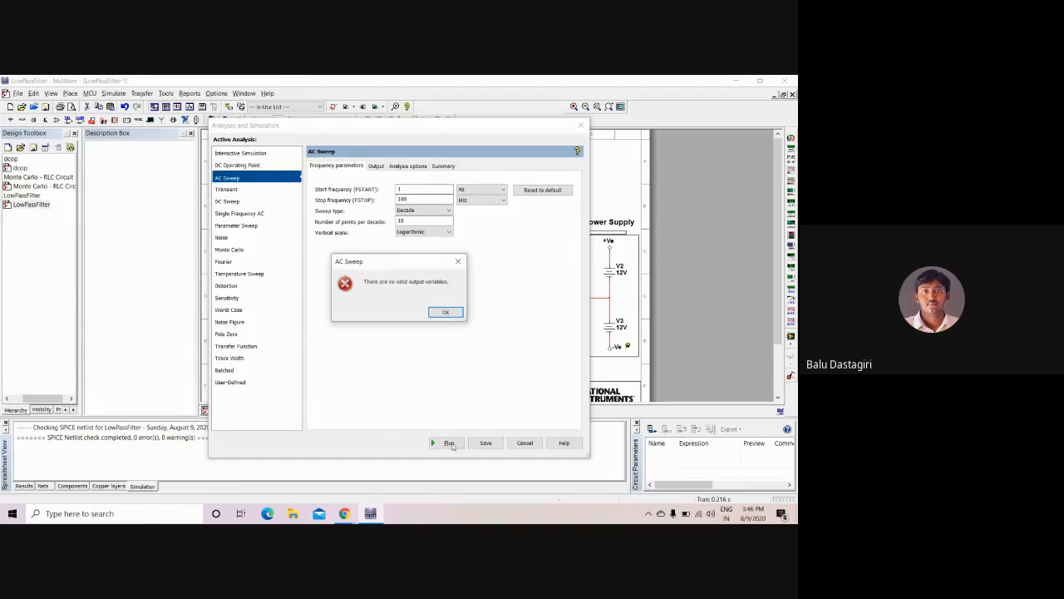
left_click(447, 313)
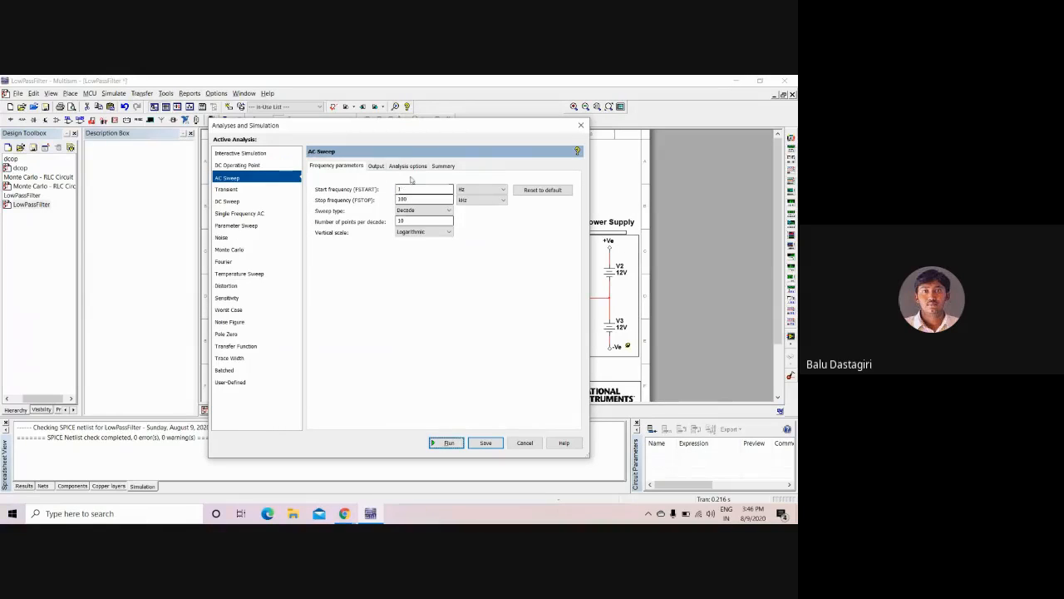
- Add V(in), V(1) and V(out) as AC sweep output variables, run the sweep to examine the magnitude and phase plots, and close the results
left_click(381, 165)
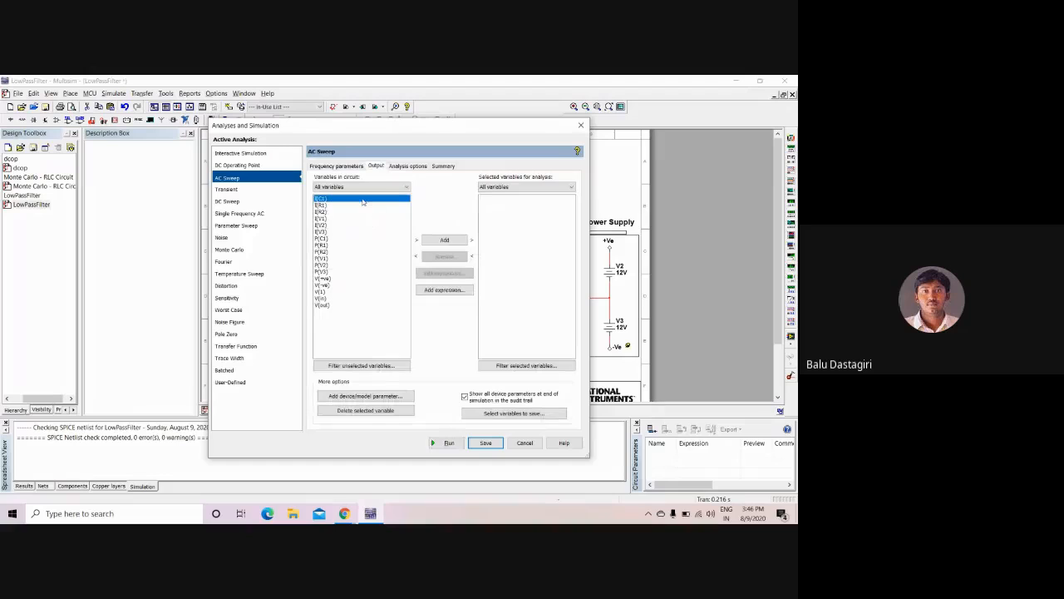
left_click(320, 291)
left_click(320, 298)
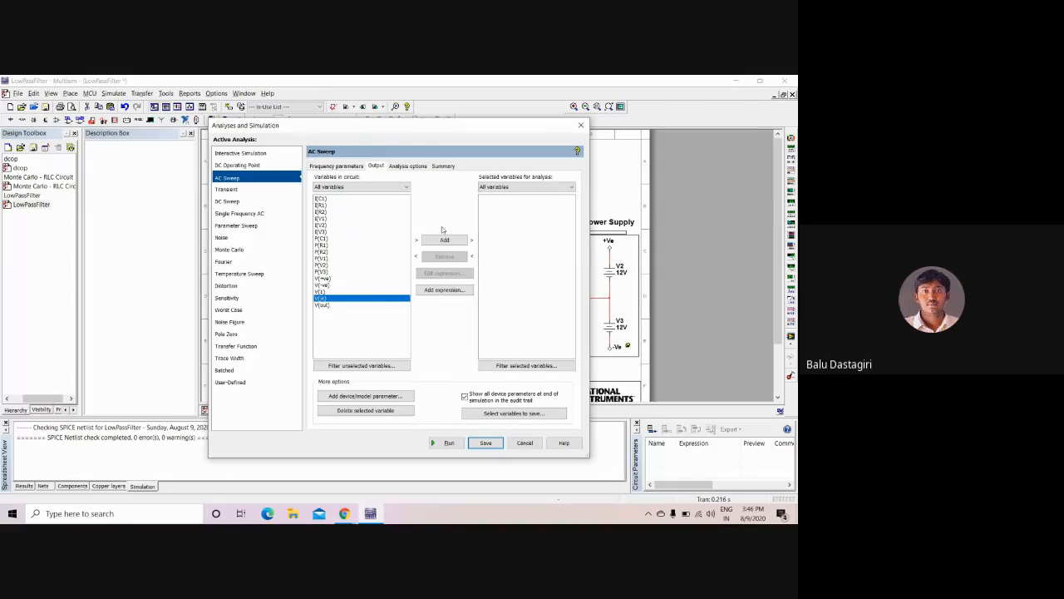
left_click(442, 241)
left_click(320, 291)
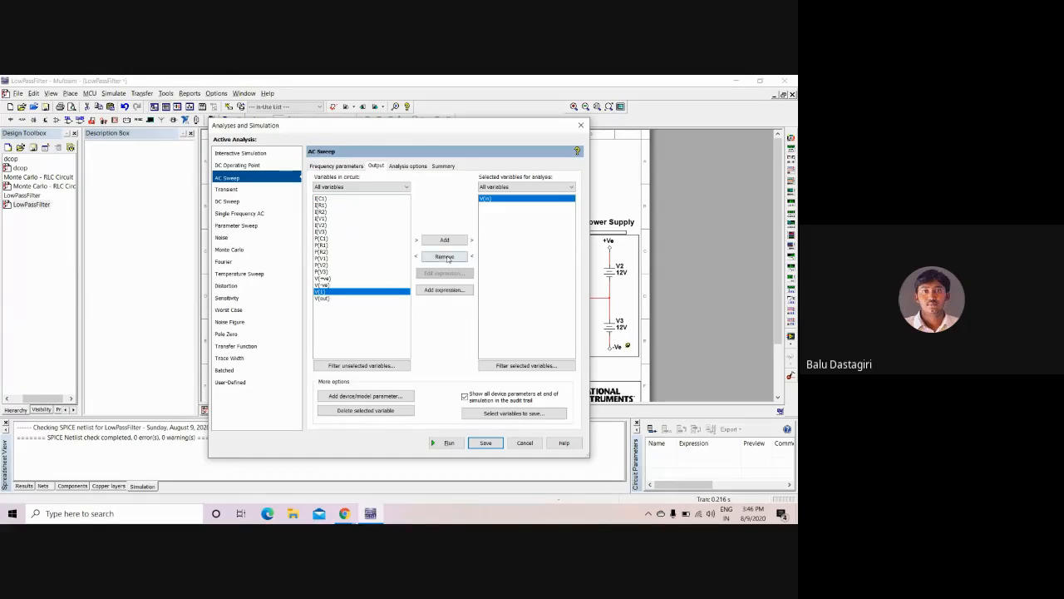
left_click(444, 239)
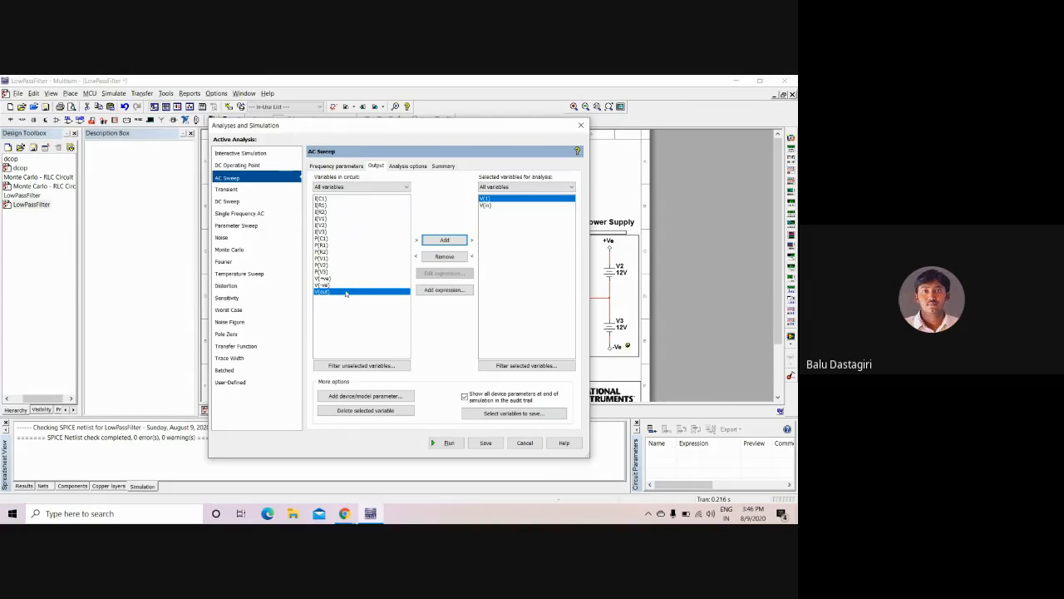
left_click(444, 240)
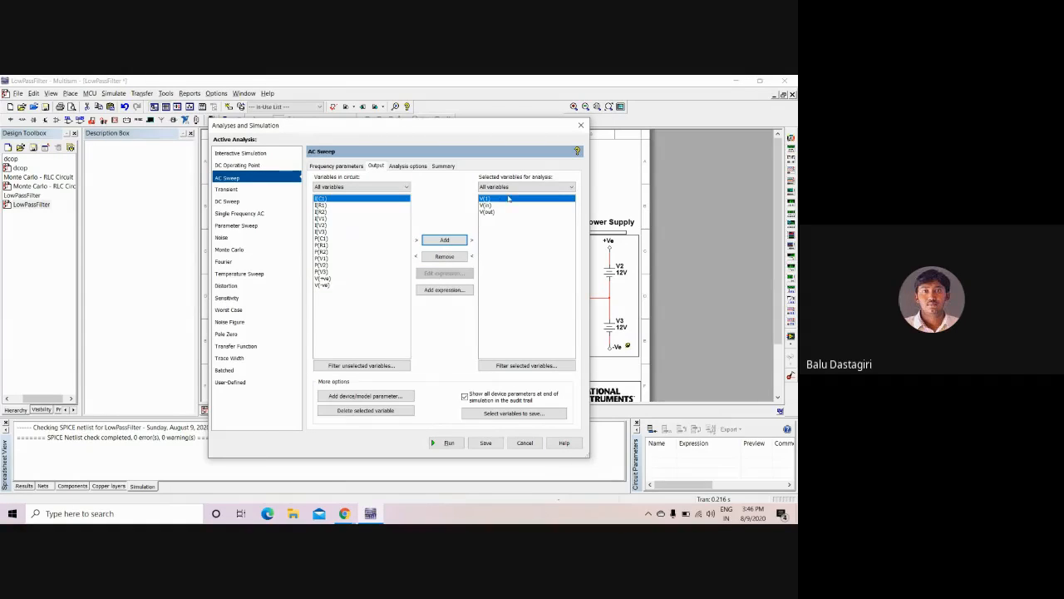
left_click(447, 443)
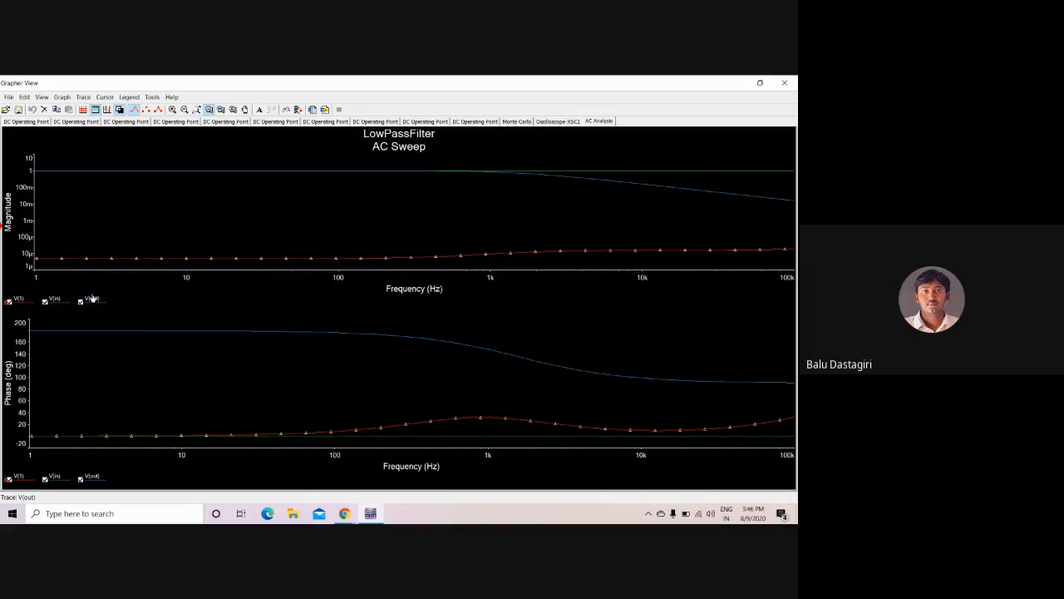
left_click(779, 83)
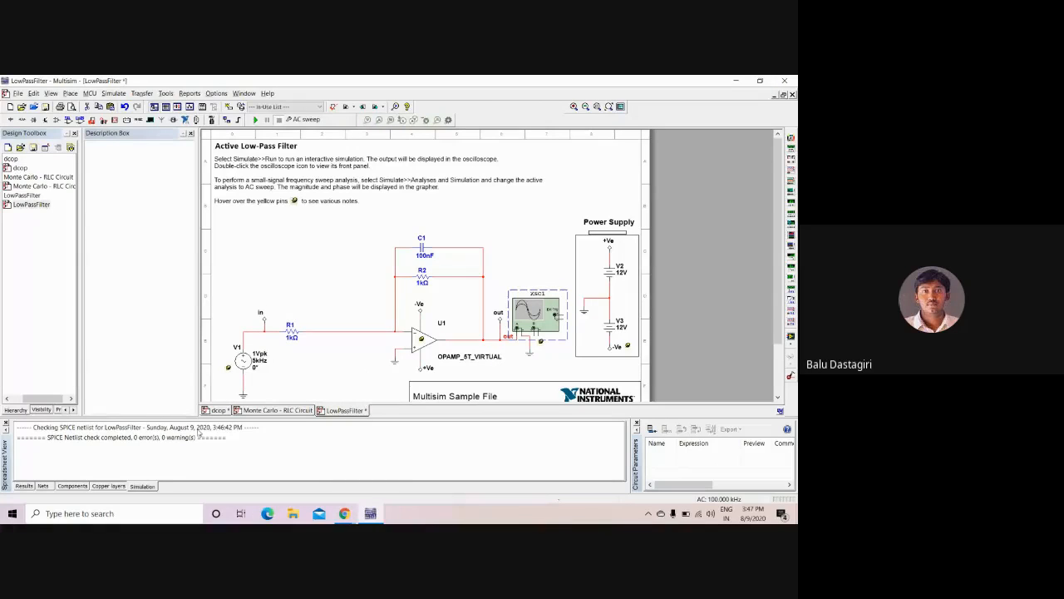
- Delete voltmeters U1 and U2 from the dcop circuit, and rerun its DC operating point analysis to review the results
left_click(218, 410)
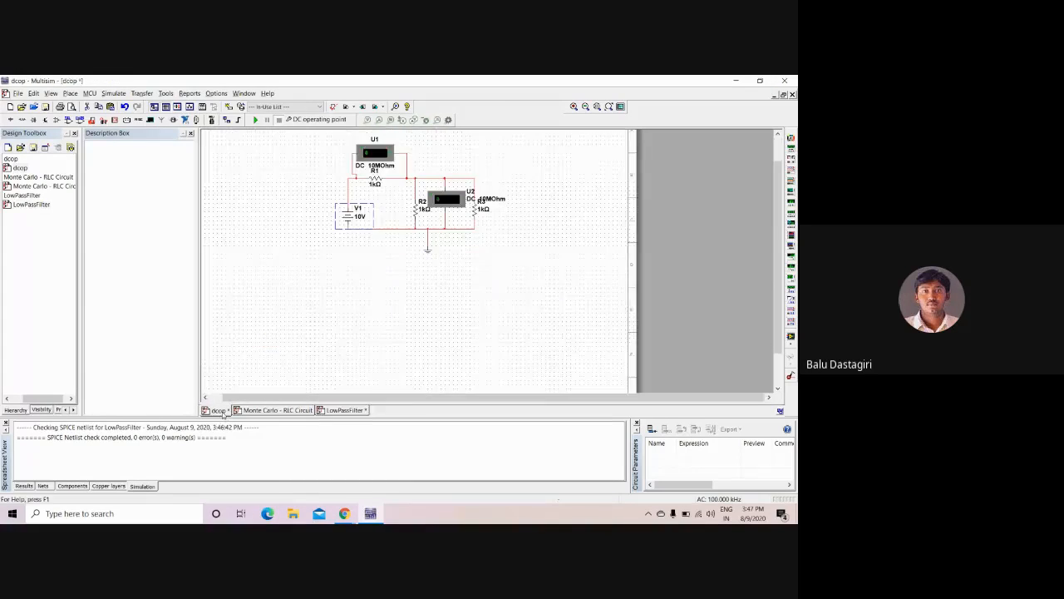
left_click(387, 165)
left_click(390, 156)
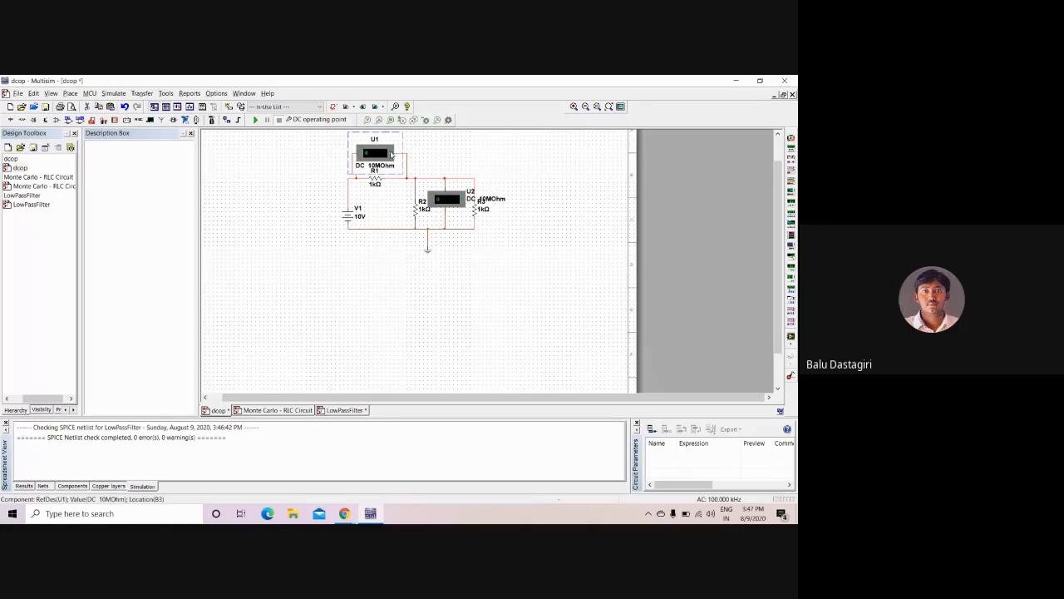
key("Delete")
left_click(447, 197)
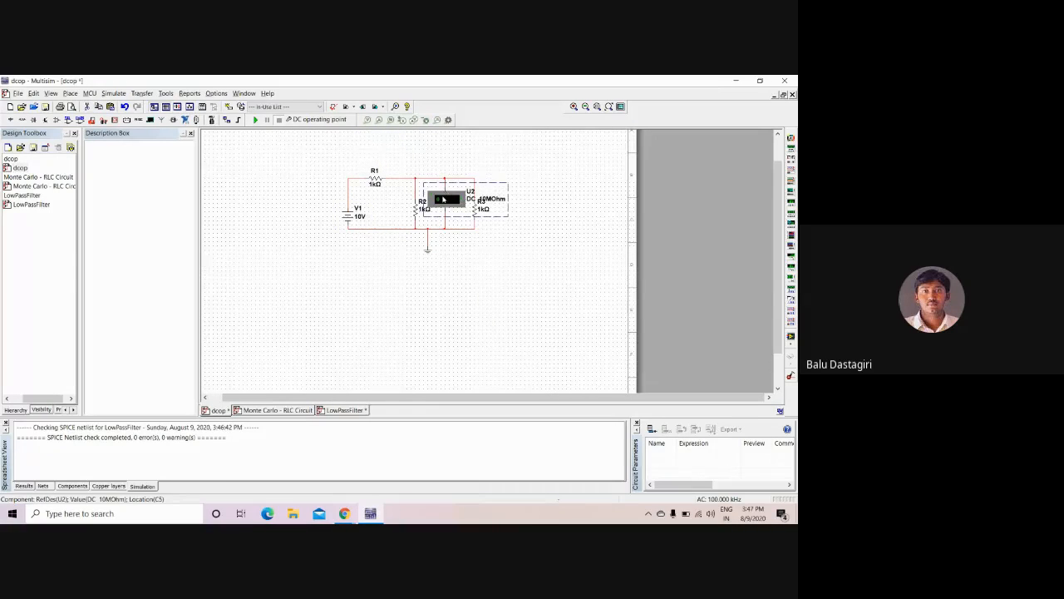
key("Delete")
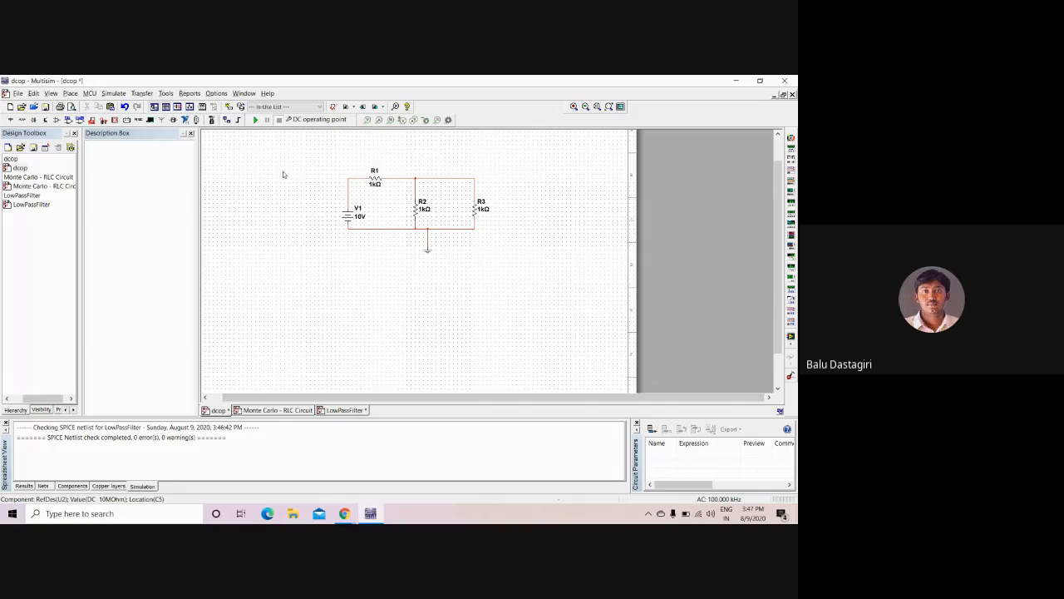
left_click(256, 120)
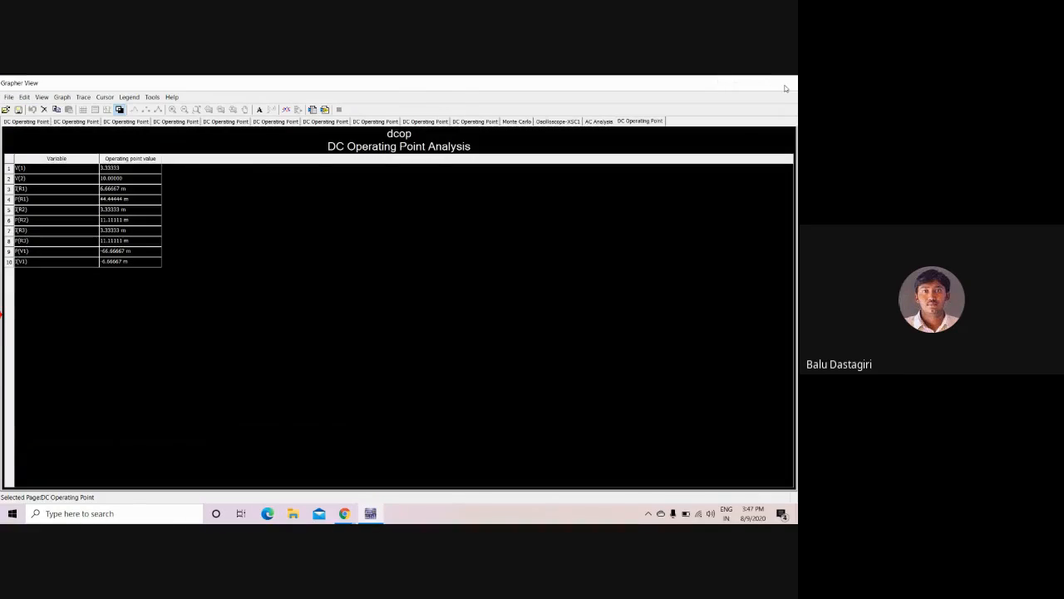
left_click(786, 87)
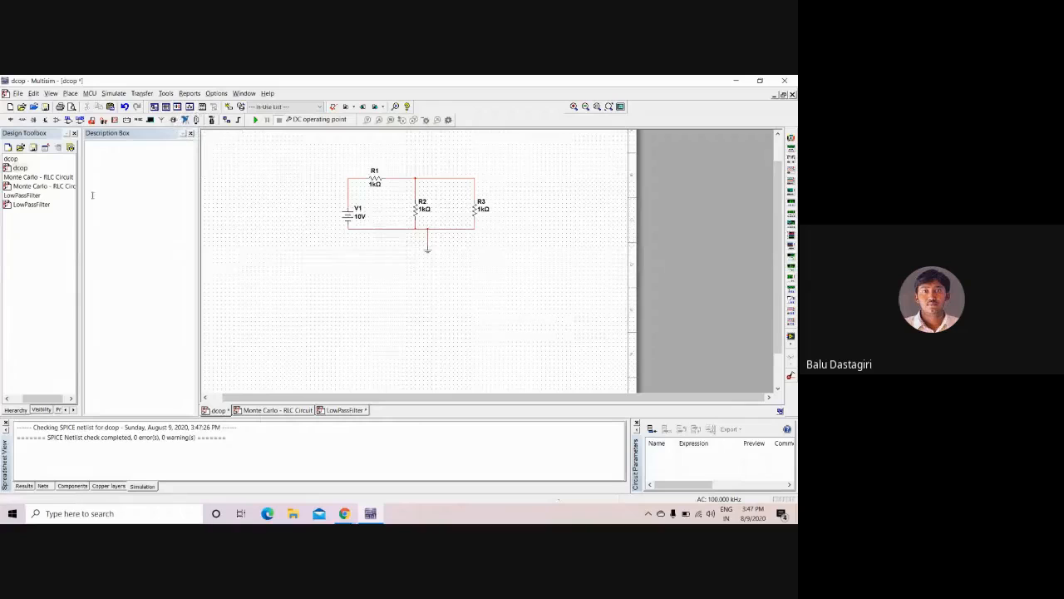
- View the SPICE netlist export dialog for the dcop circuit and close it without saving
left_click(143, 93)
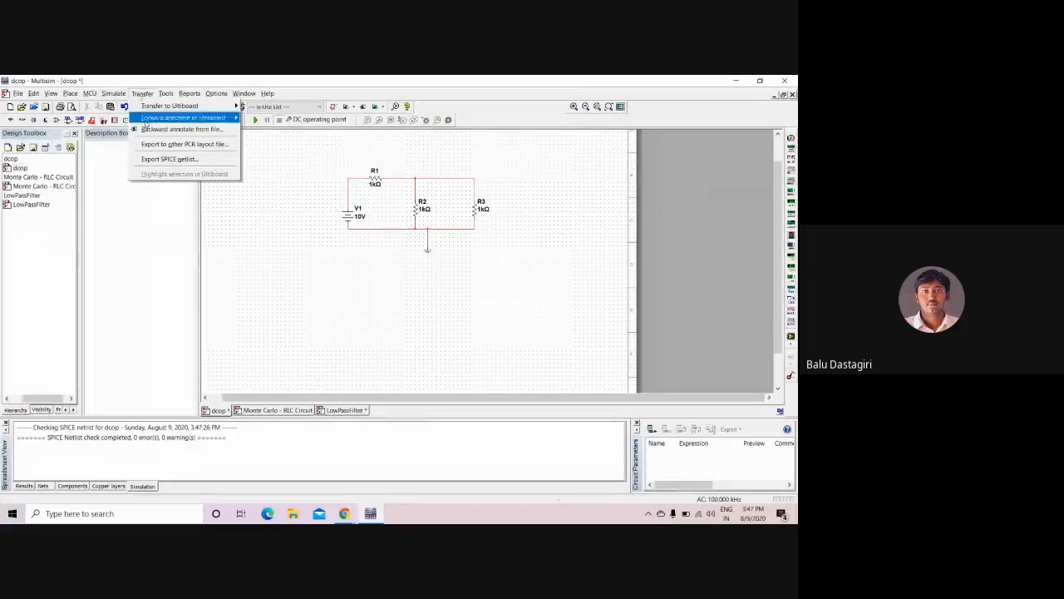
left_click(152, 157)
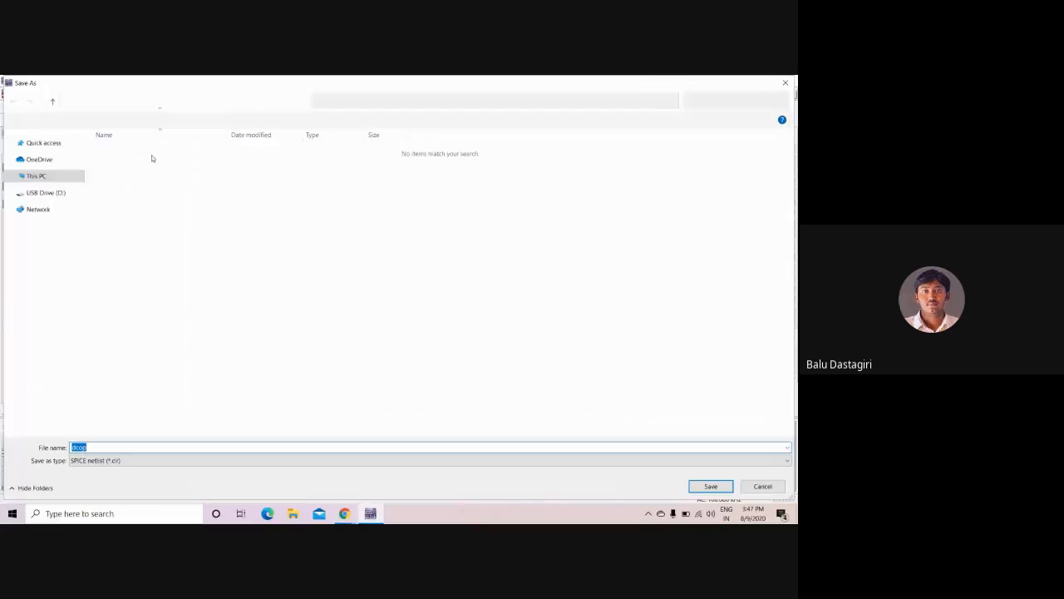
left_click(785, 82)
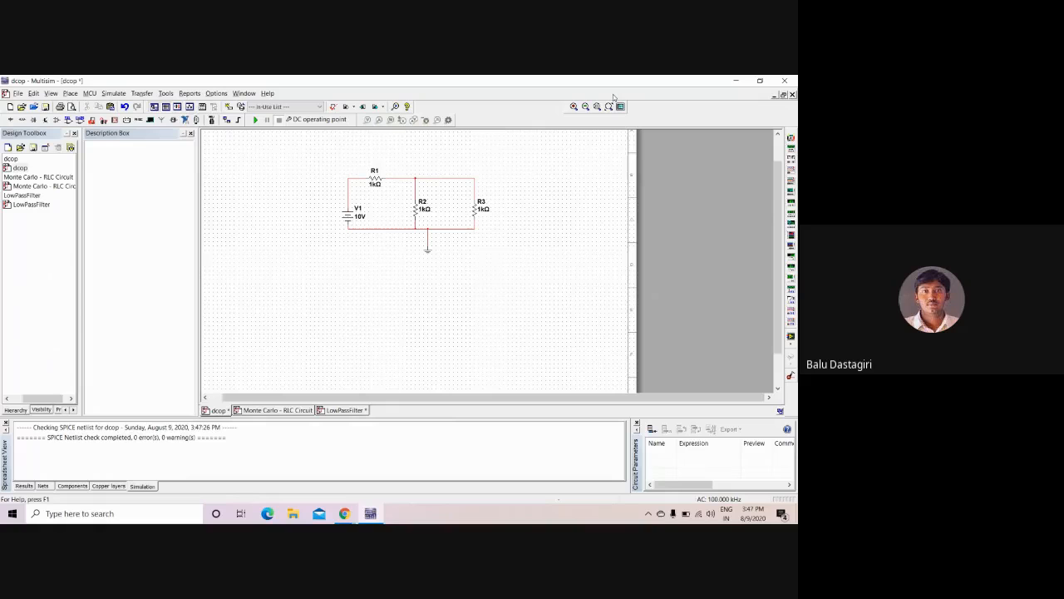
left_click(143, 93)
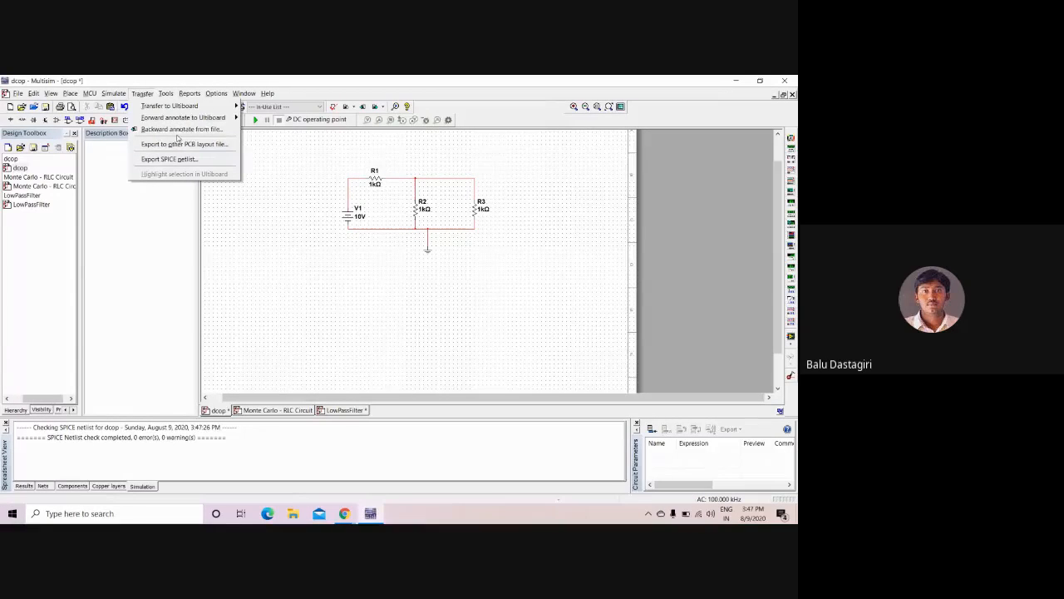
mouse_move(202, 110)
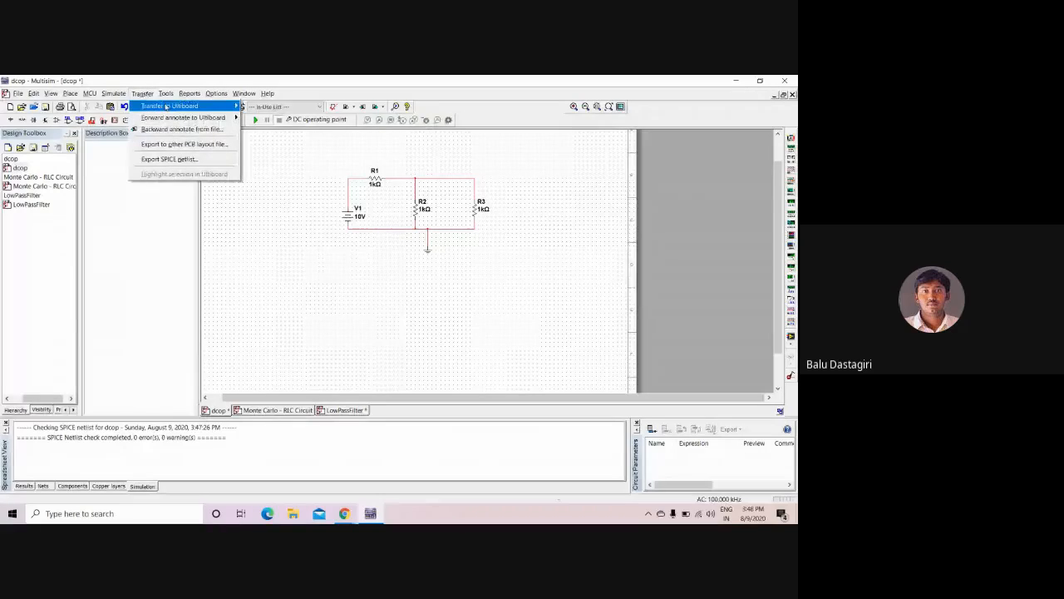
mouse_move(143, 97)
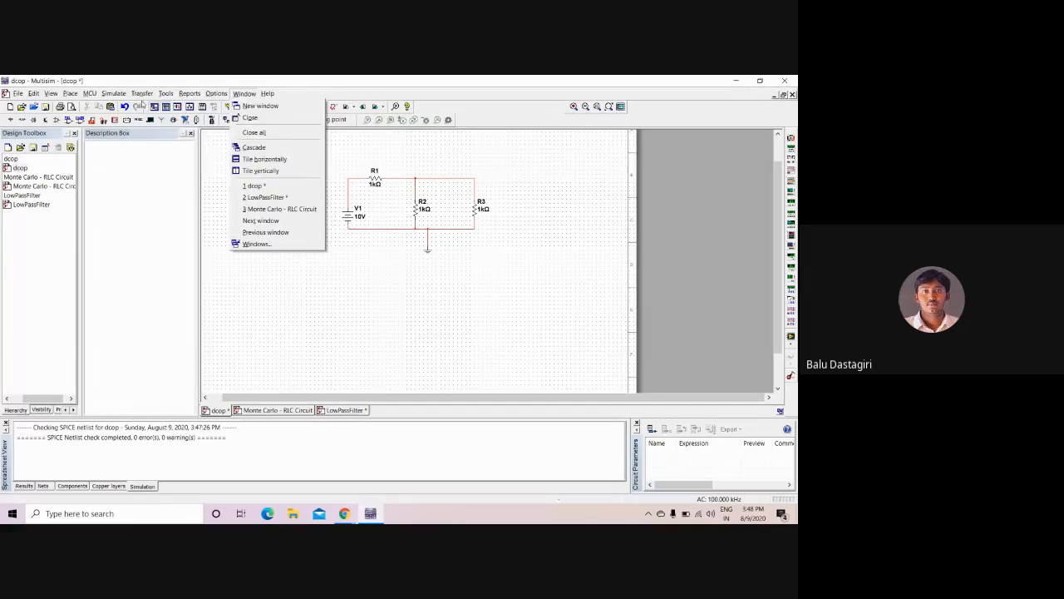
left_click(140, 96)
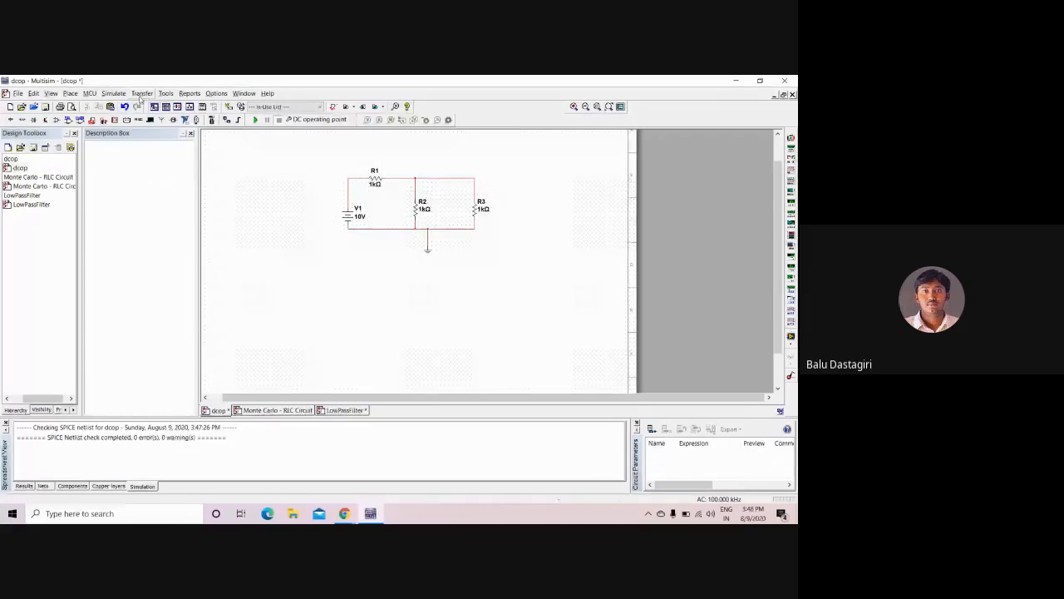
left_click(142, 96)
mouse_move(145, 106)
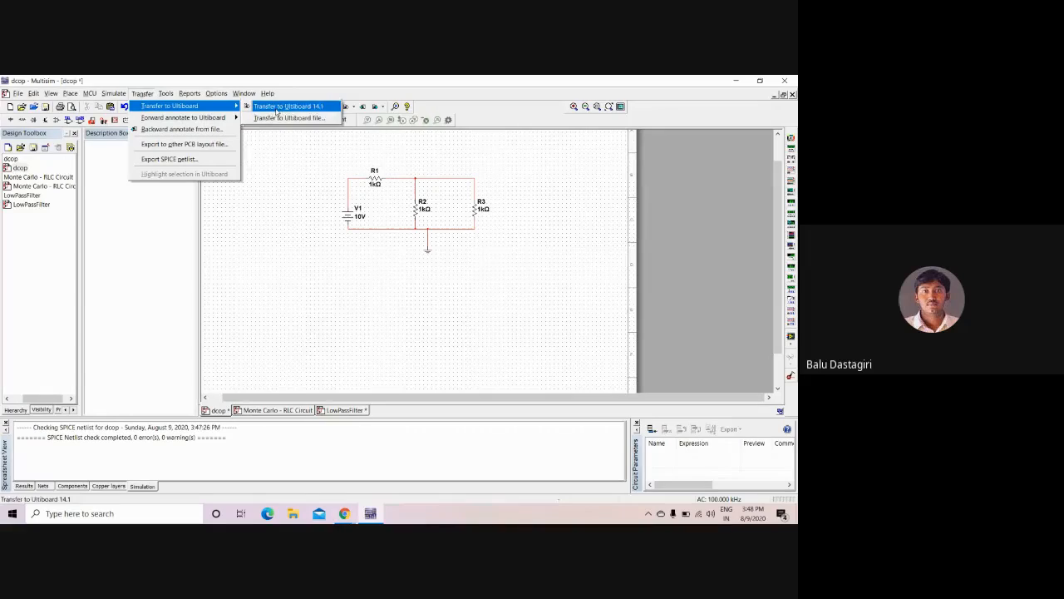
left_click(395, 338)
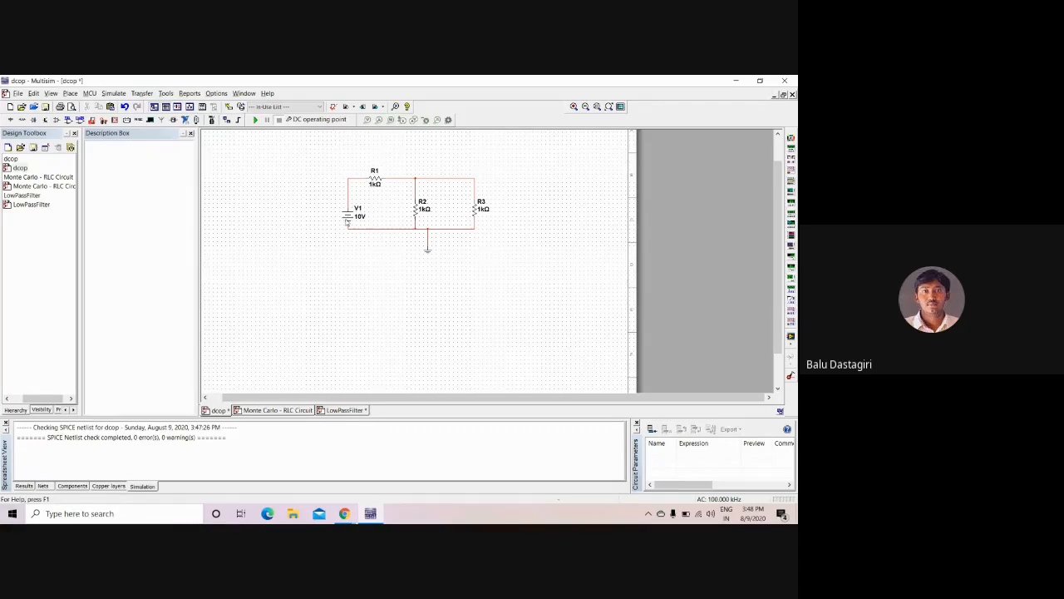
- Delete the DC voltage source V1 from the dcop circuit
left_click(347, 221)
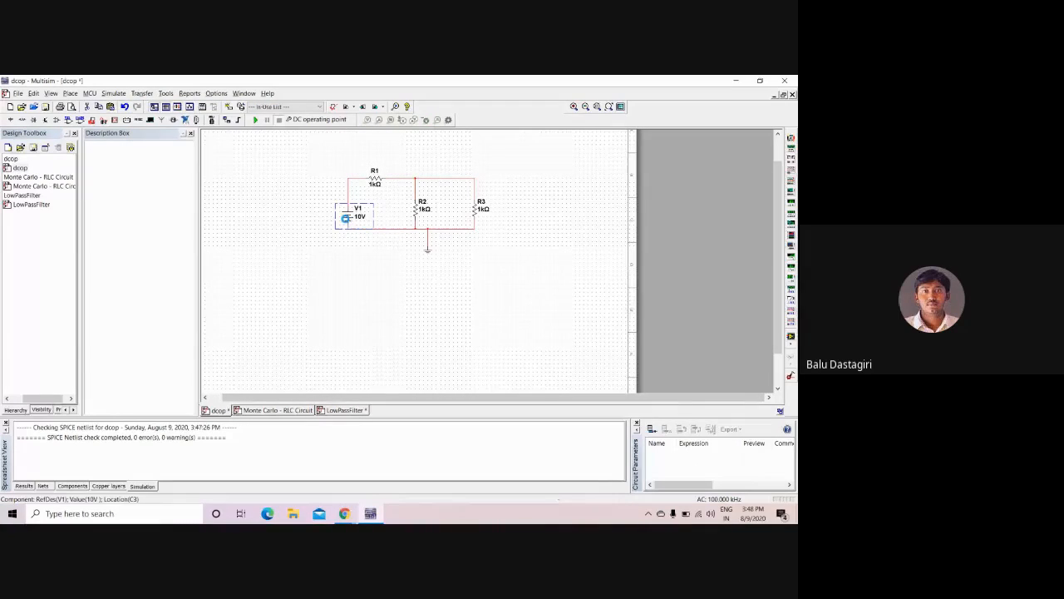
key("Delete")
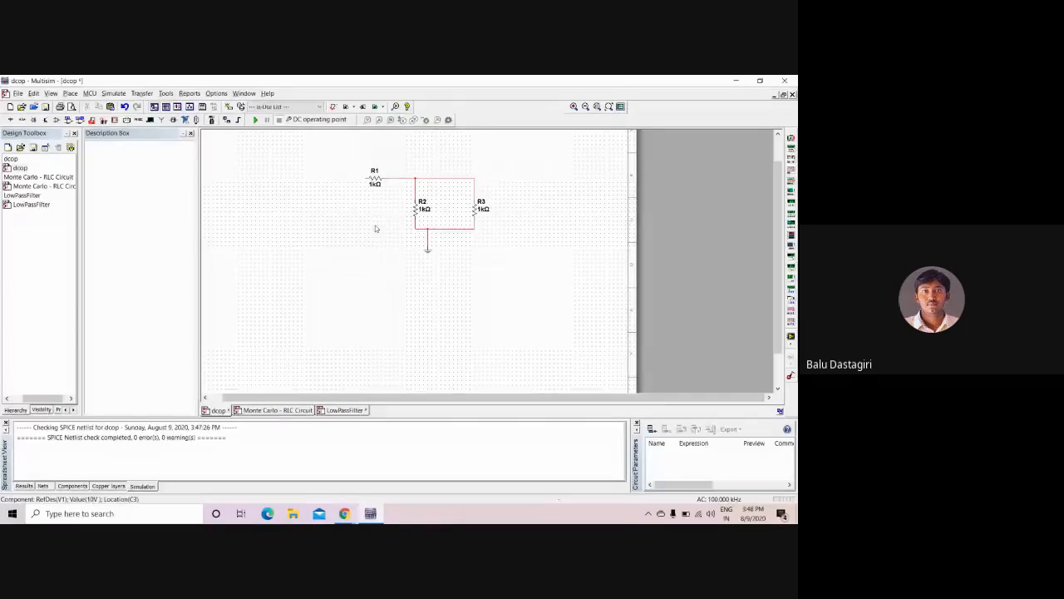
- Try to transfer the dcop circuit to Ultiboard 14, saving the netlist as dcop on the Desktop
left_click(428, 253)
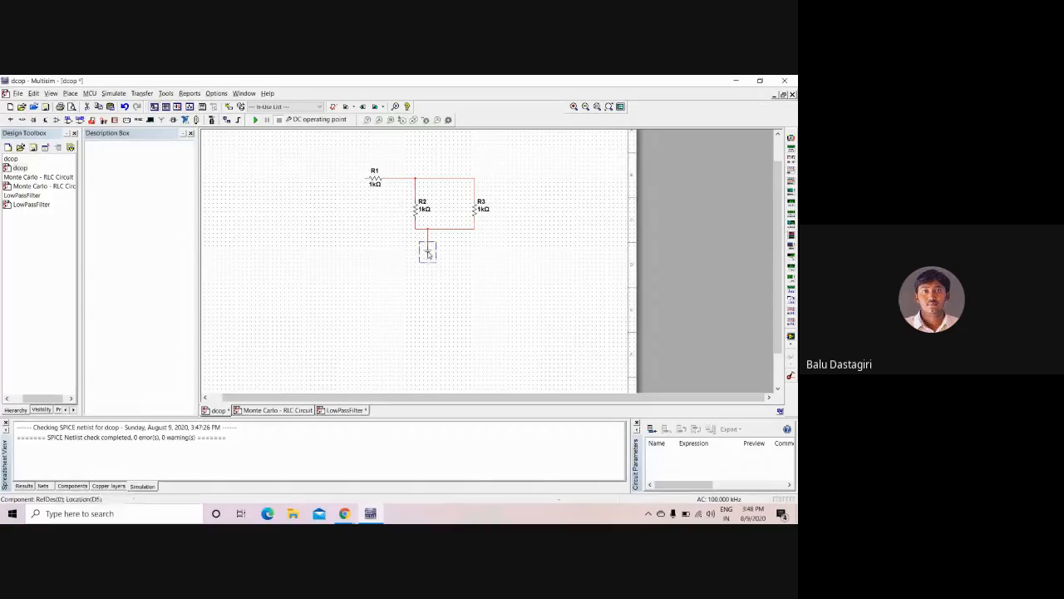
left_click(163, 93)
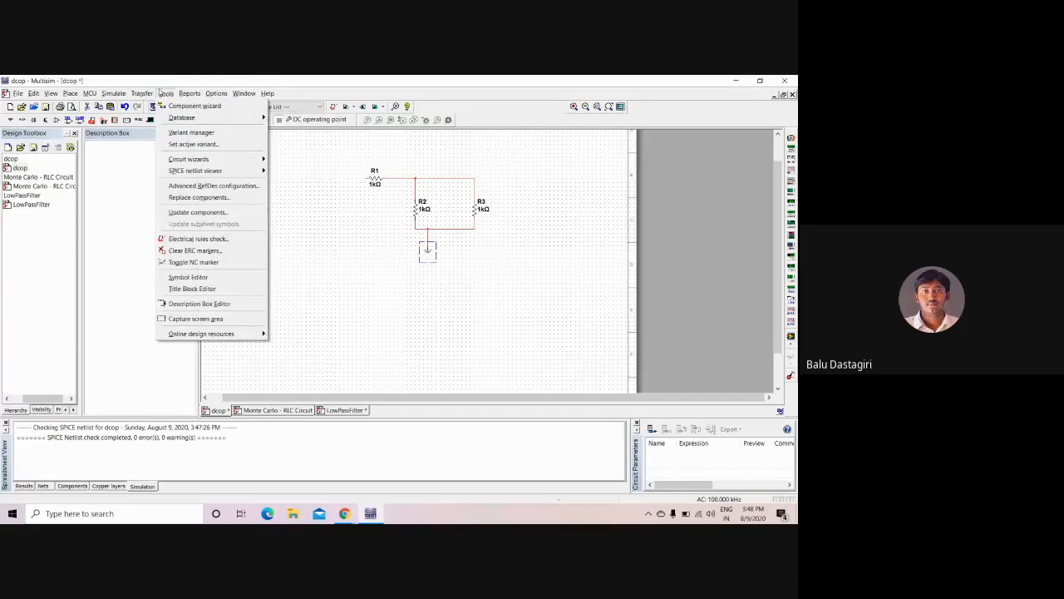
left_click(216, 94)
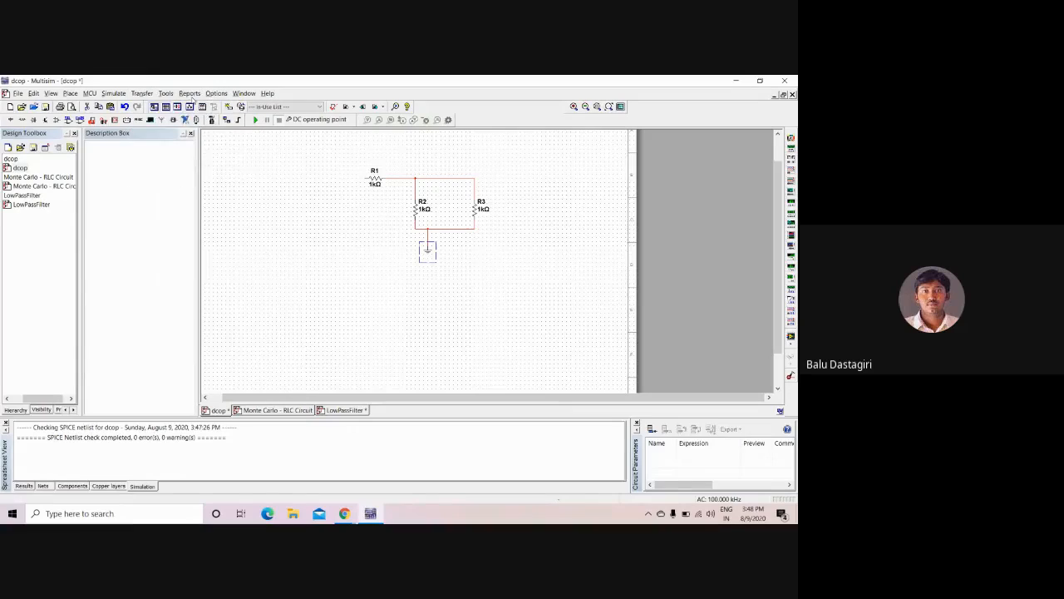
left_click(147, 95)
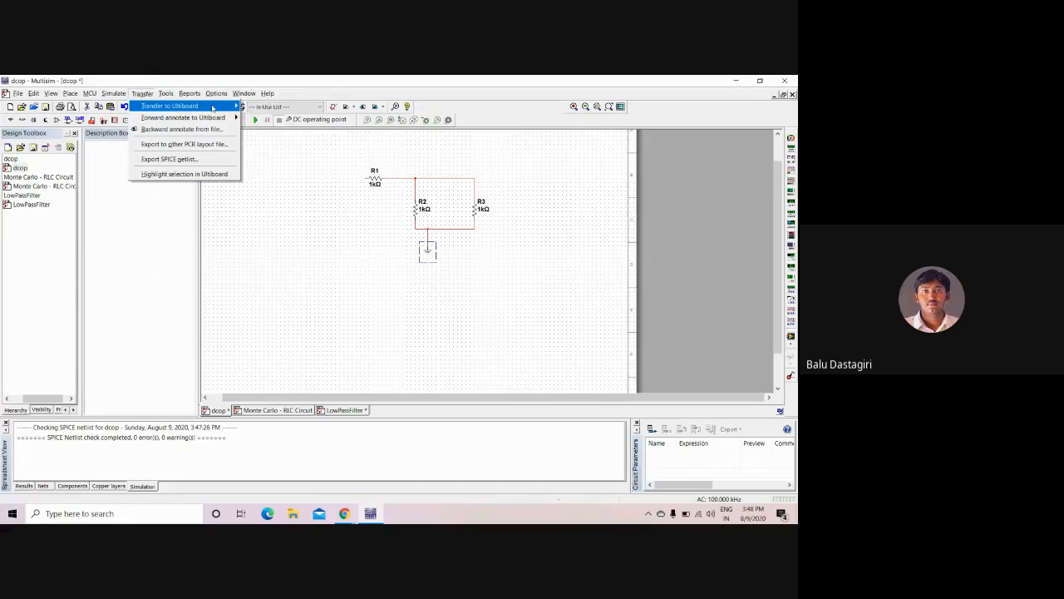
mouse_move(171, 106)
left_click(261, 107)
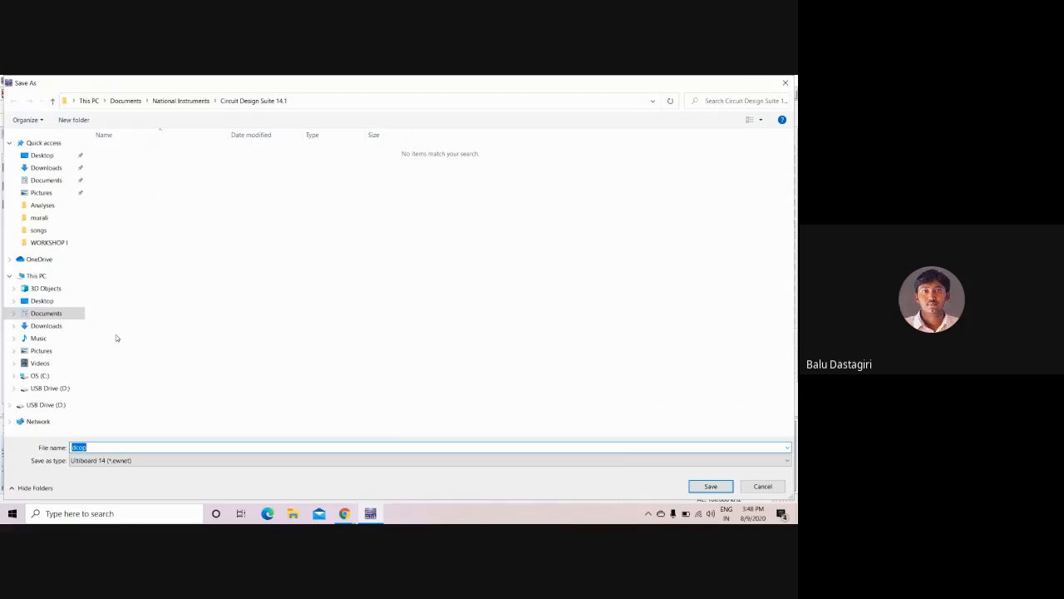
left_click(59, 155)
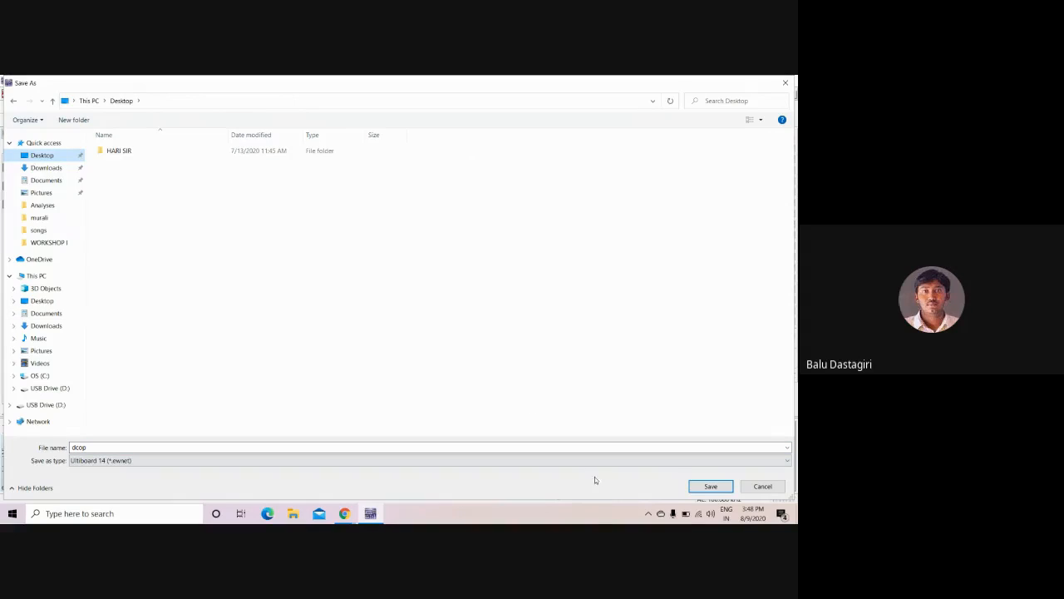
left_click(704, 489)
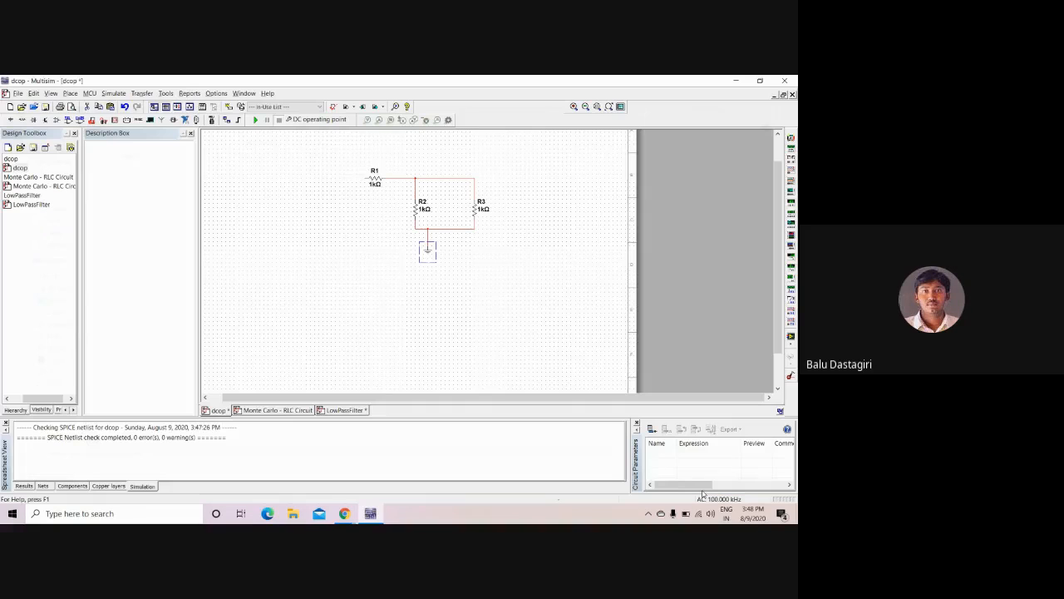
- Launch NI Ultiboard 14.1 and create a PCB design project named hf in the default location
left_click(79, 514)
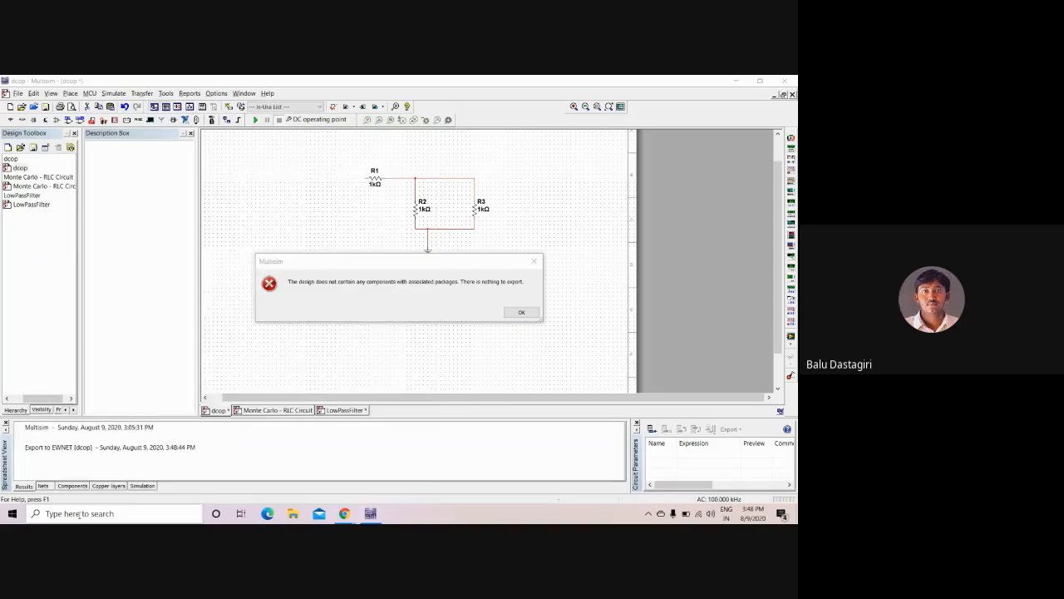
type("ult")
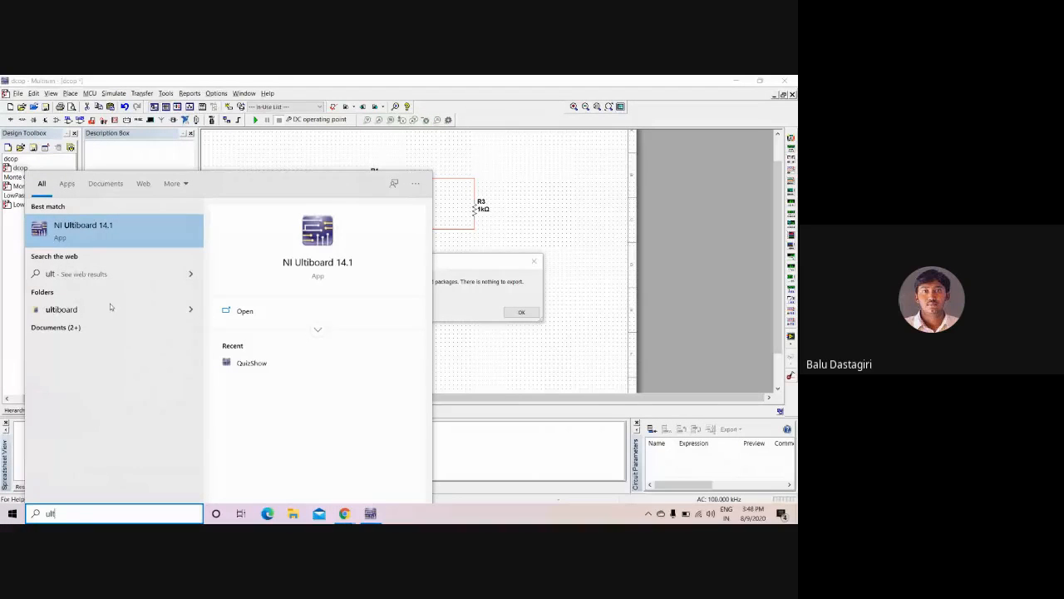
left_click(149, 231)
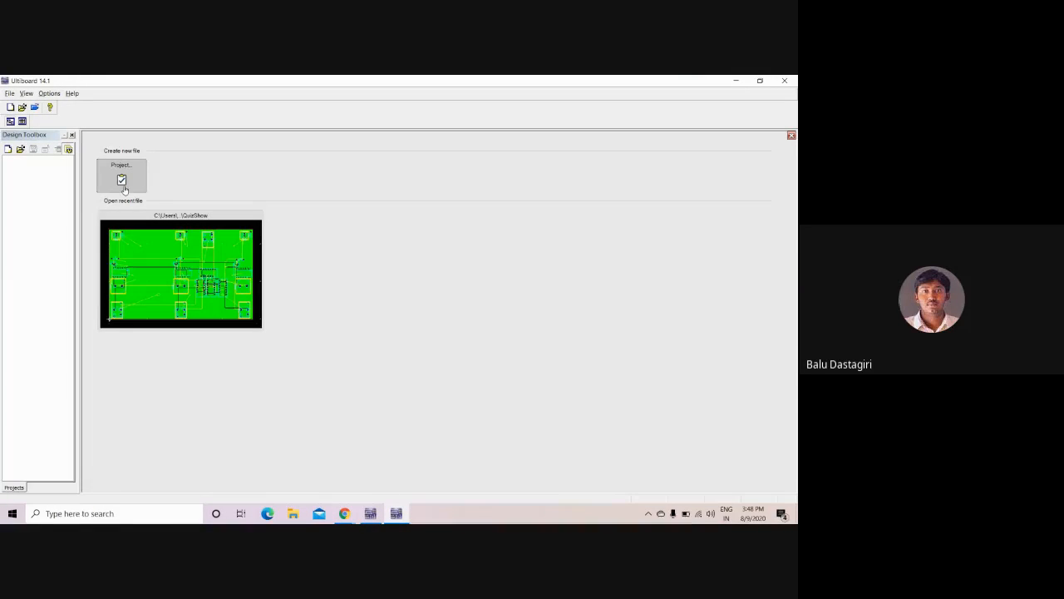
left_click(121, 178)
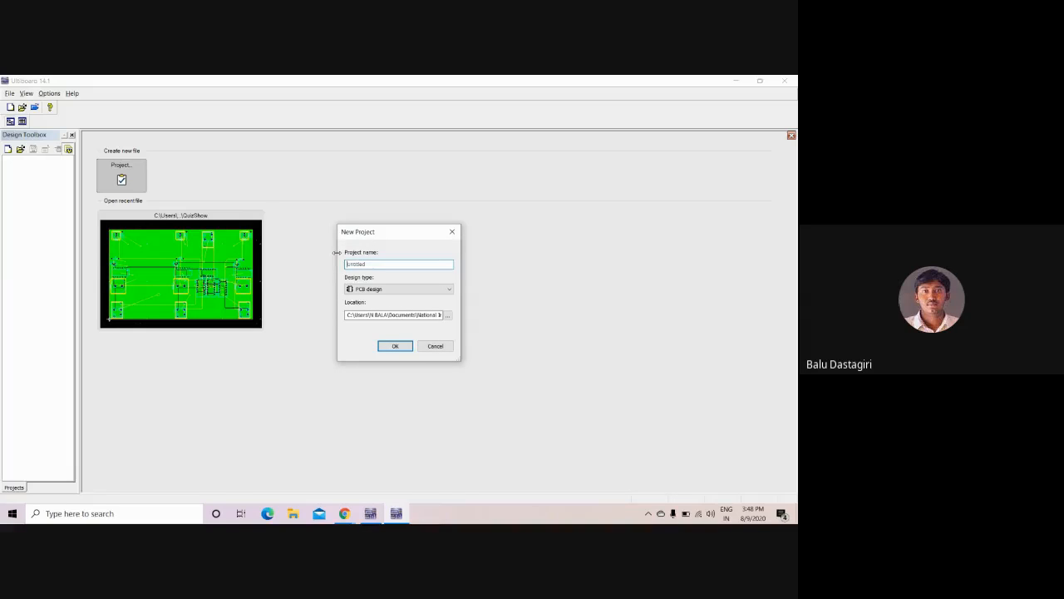
type("hf")
left_click(407, 290)
left_click(407, 294)
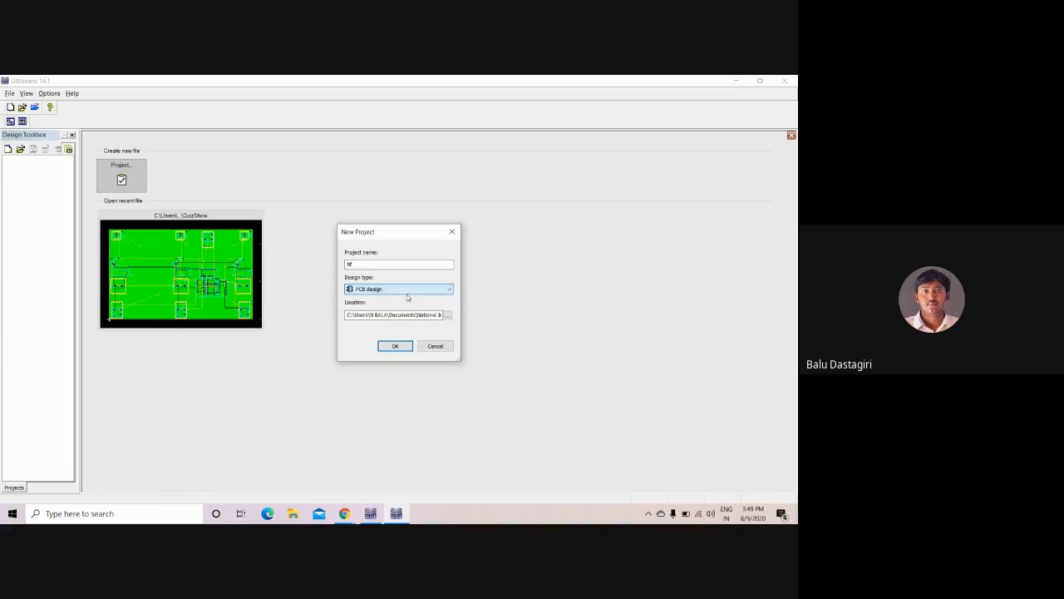
left_click(408, 294)
left_click(399, 309)
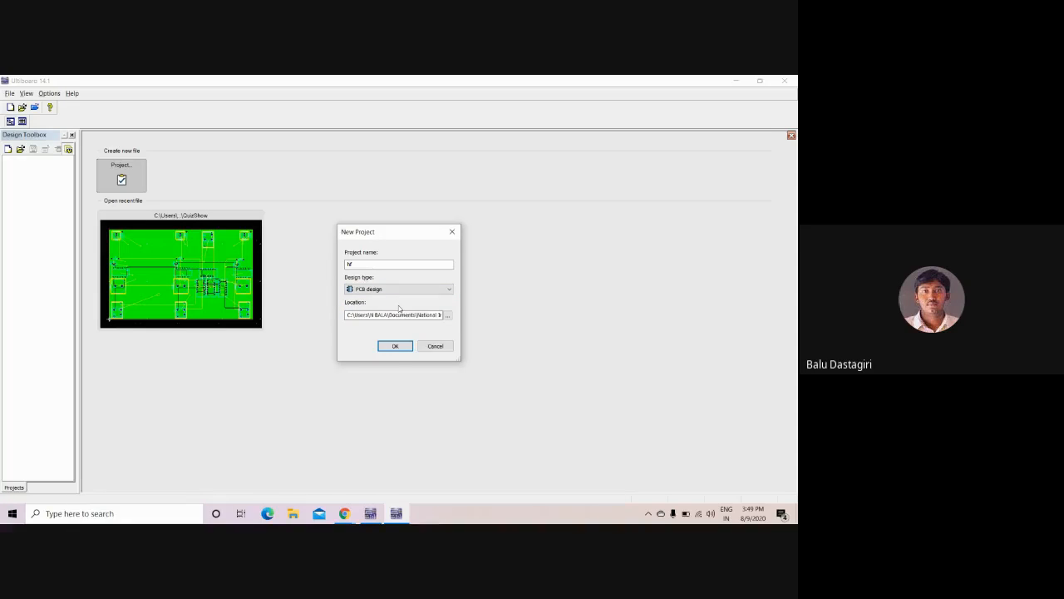
left_click(396, 347)
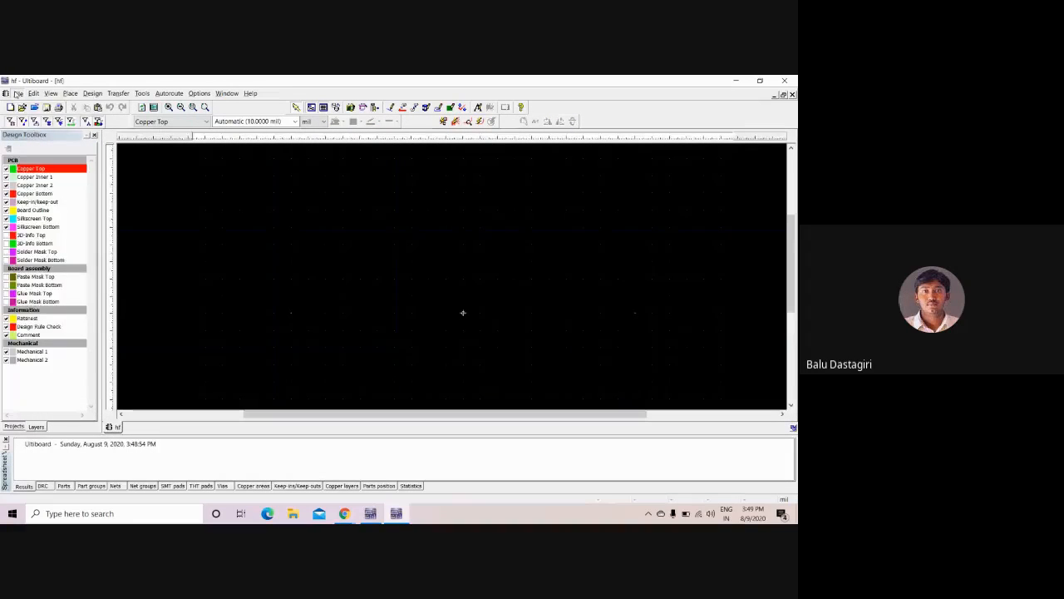
left_click(17, 93)
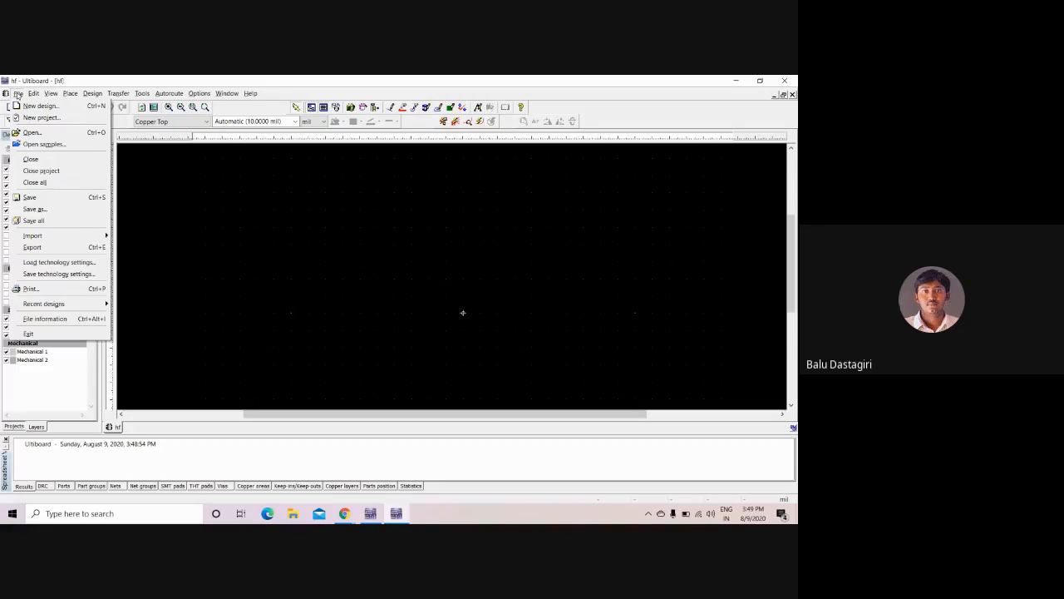
mouse_move(35, 96)
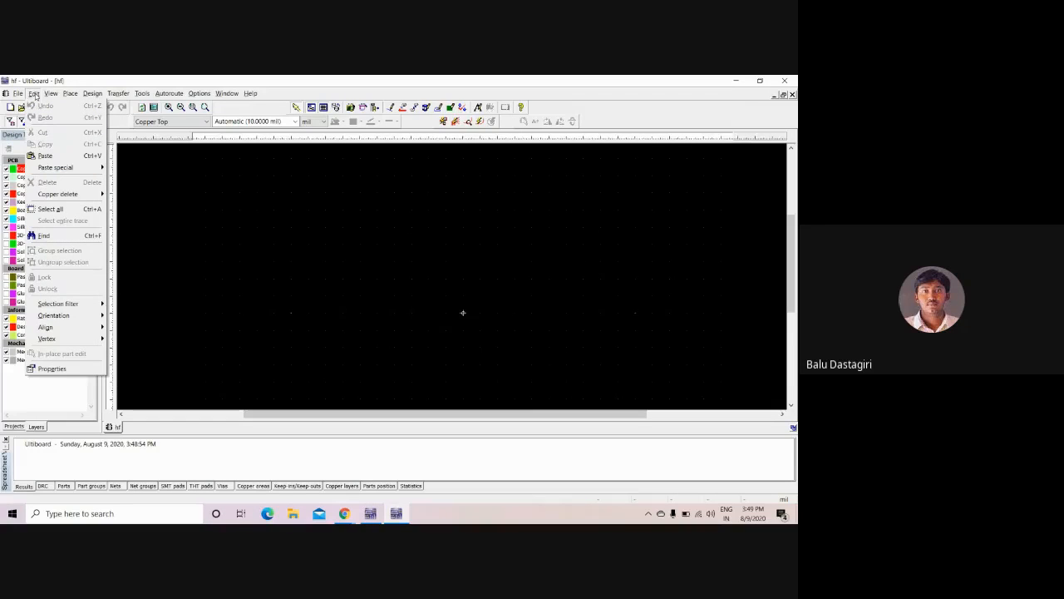
left_click(35, 96)
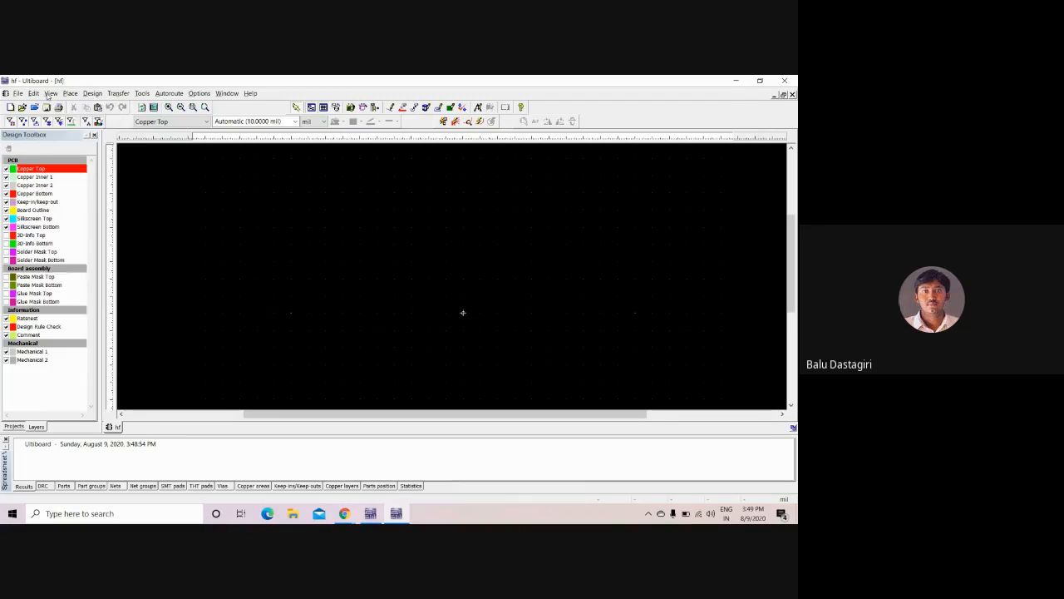
left_click(51, 94)
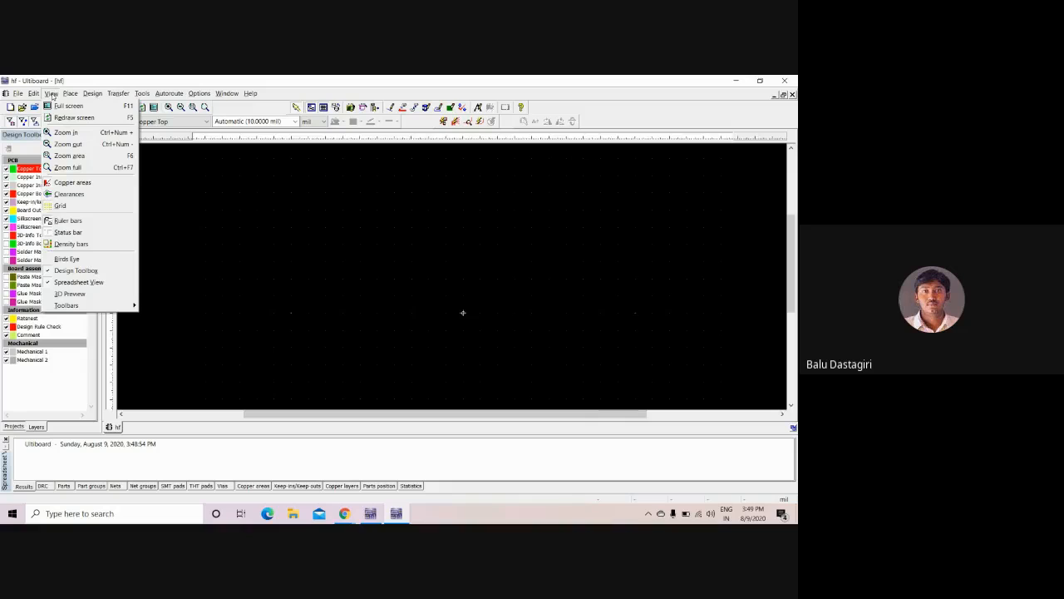
left_click(51, 94)
- View the save dialog for backward annotating the hf design to Multisim 14.1 and close it without saving
left_click(118, 94)
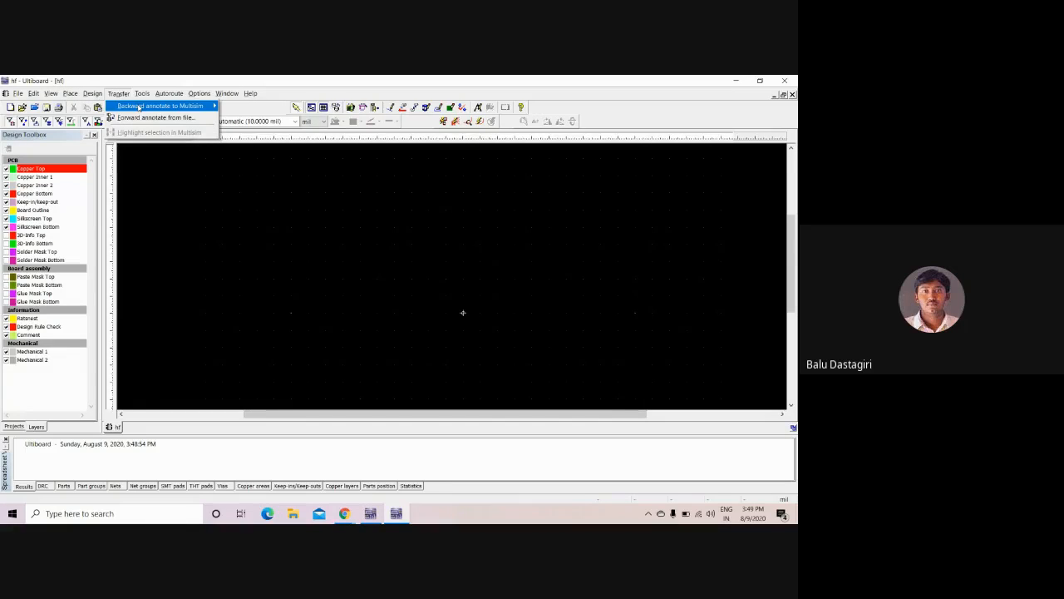
mouse_move(138, 106)
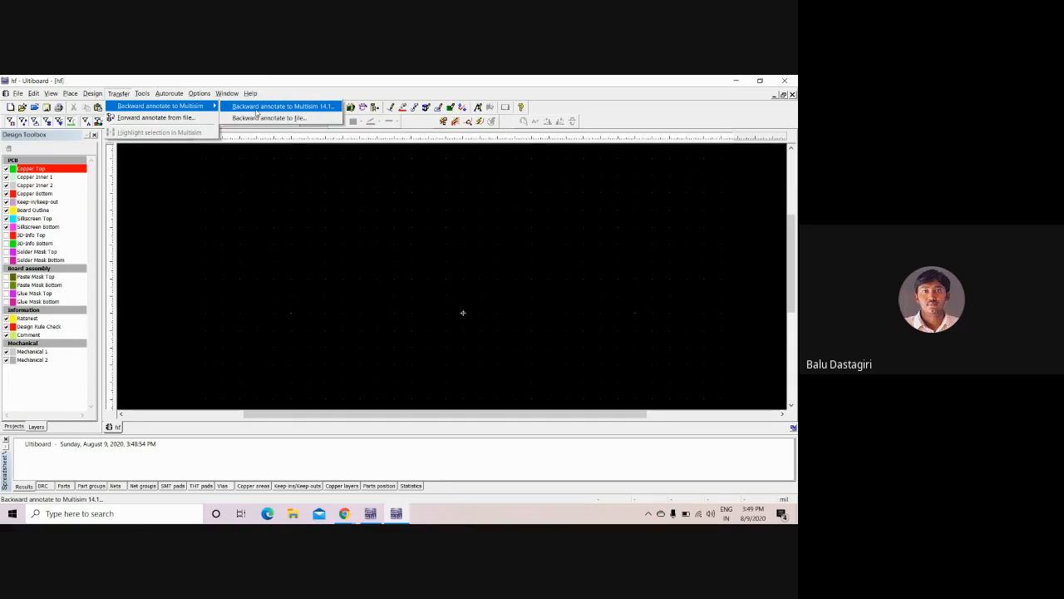
left_click(257, 108)
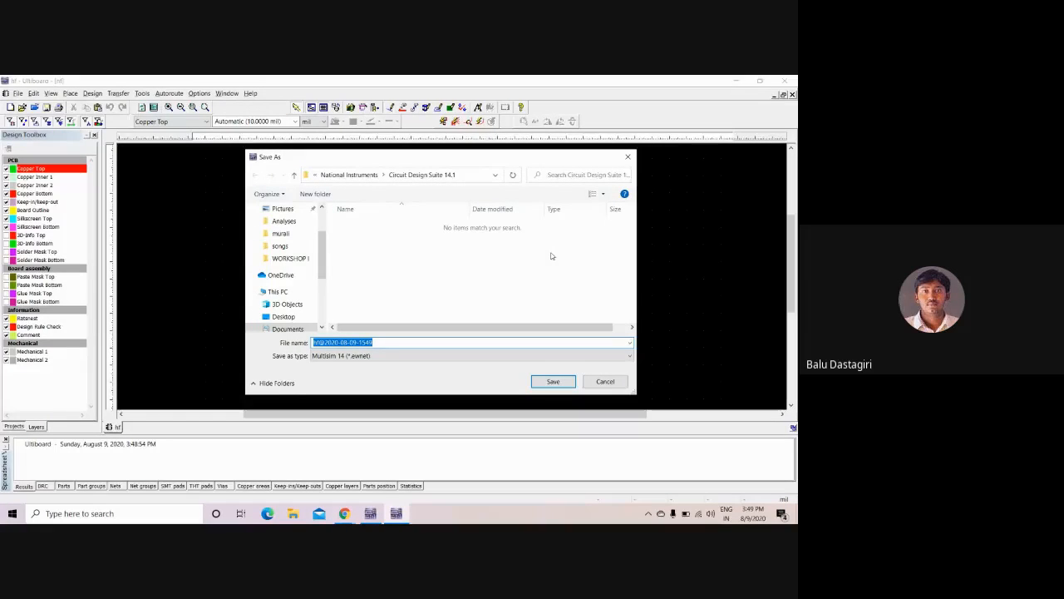
left_click(627, 157)
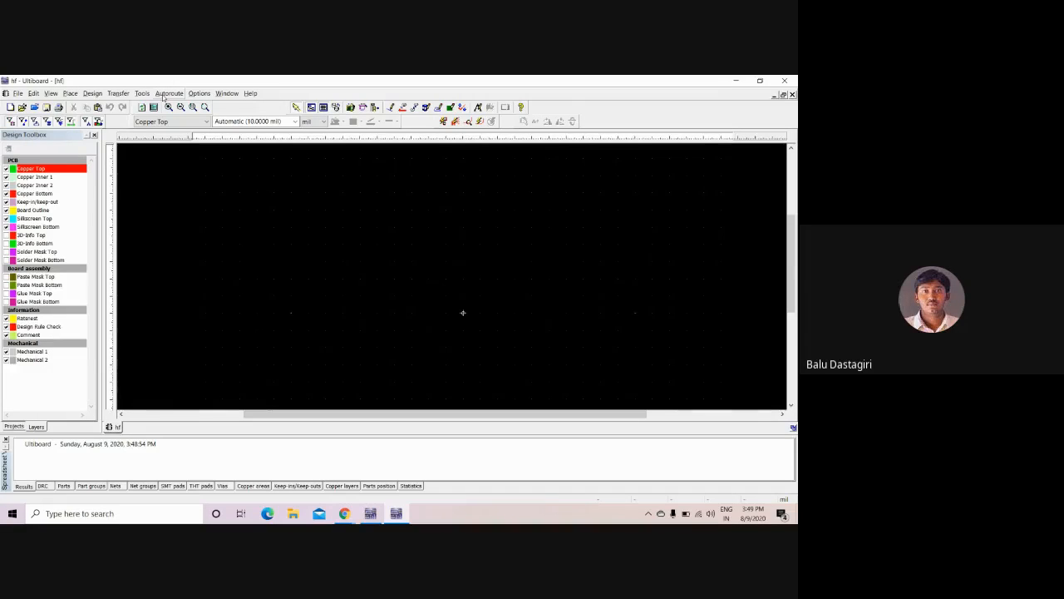
- Look on the Desktop for a DXF file to import into the hf design, and close the dialog without importing
left_click(22, 93)
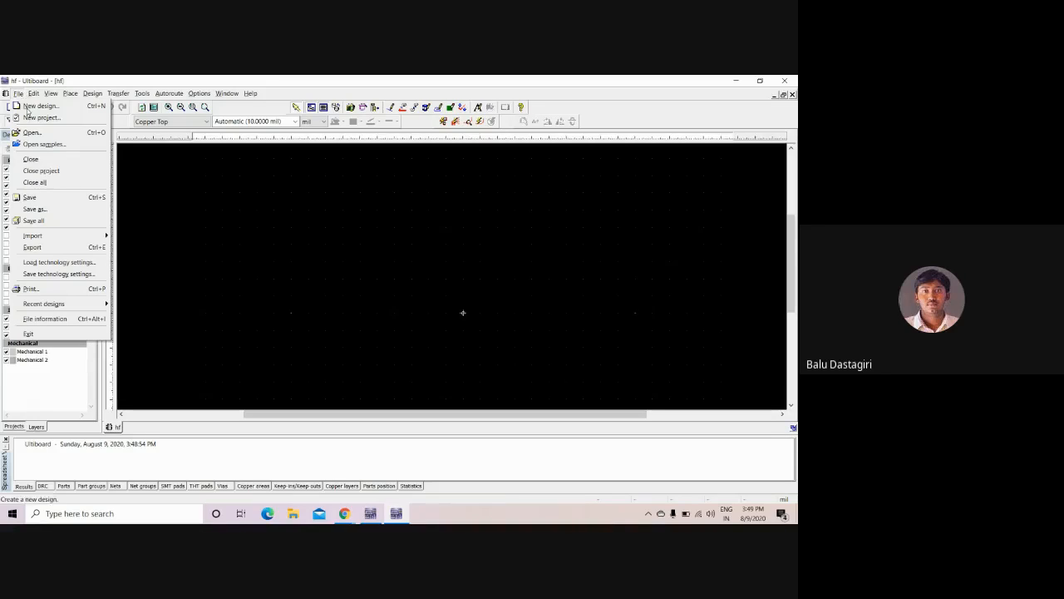
mouse_move(70, 238)
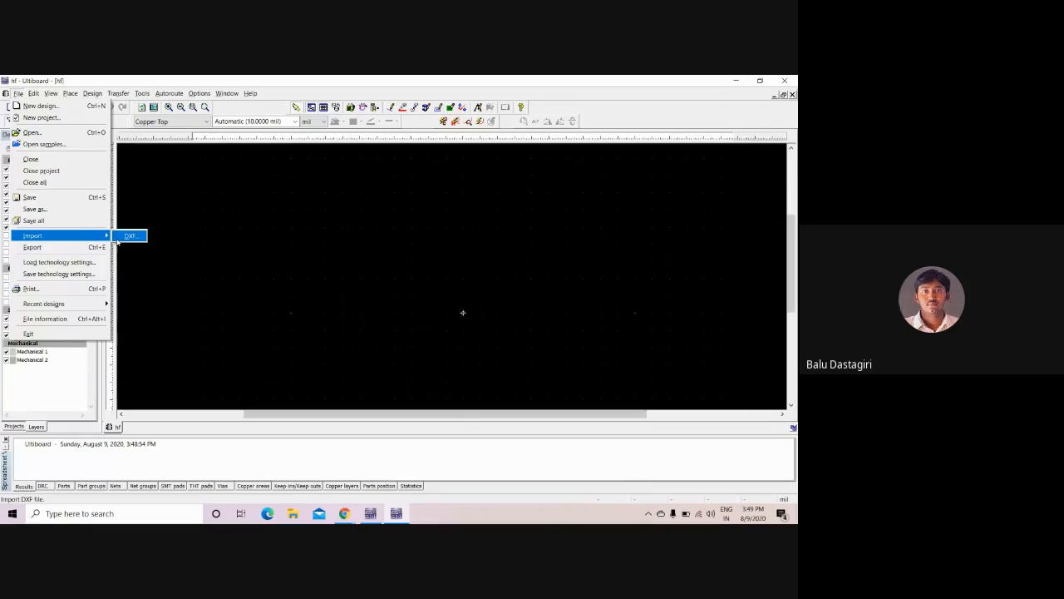
left_click(118, 237)
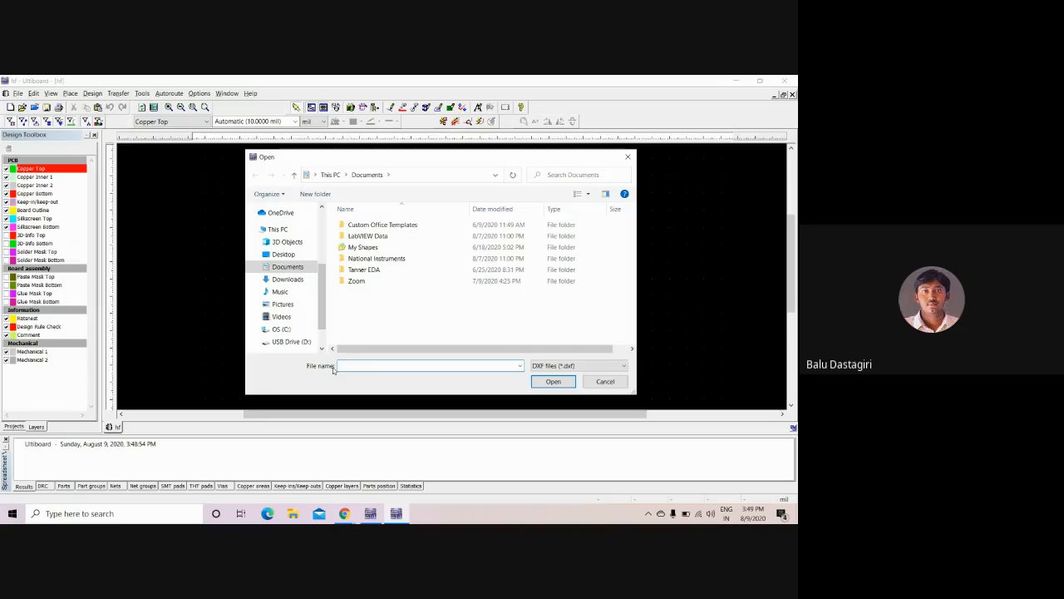
left_click(288, 257)
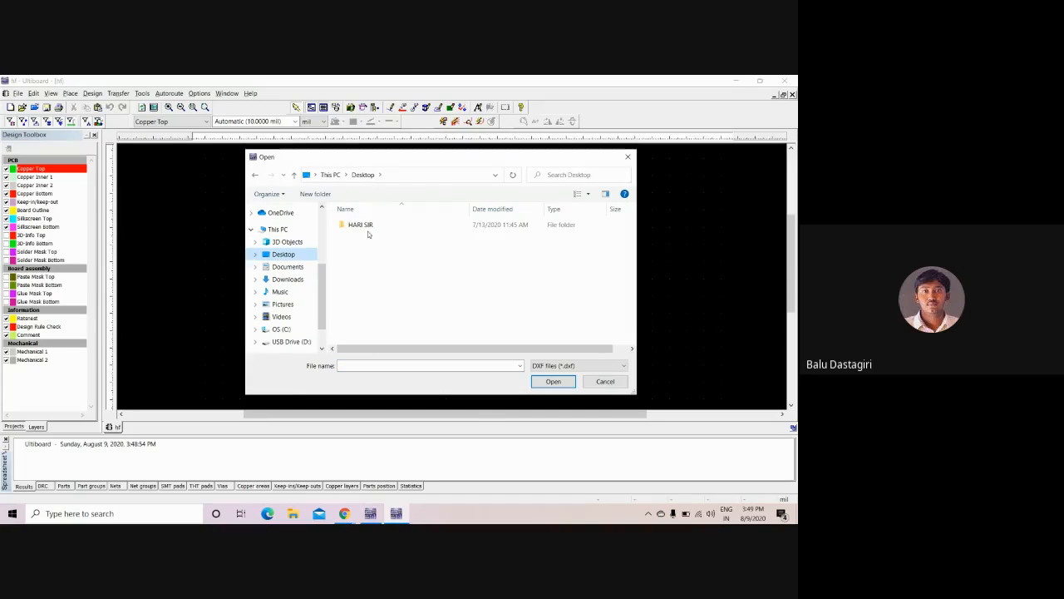
left_click(536, 366)
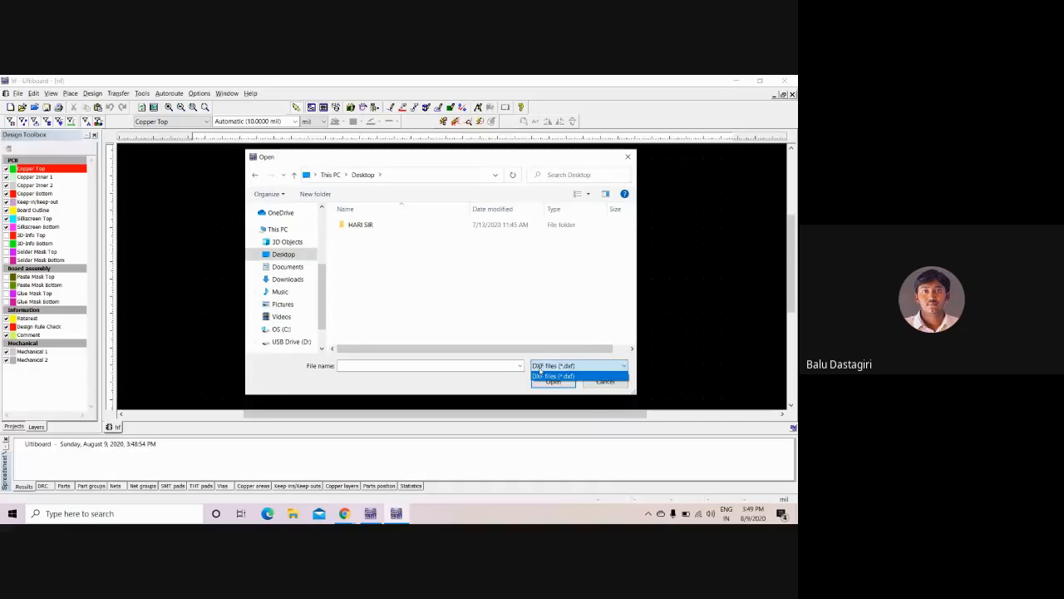
left_click(540, 375)
left_click(628, 156)
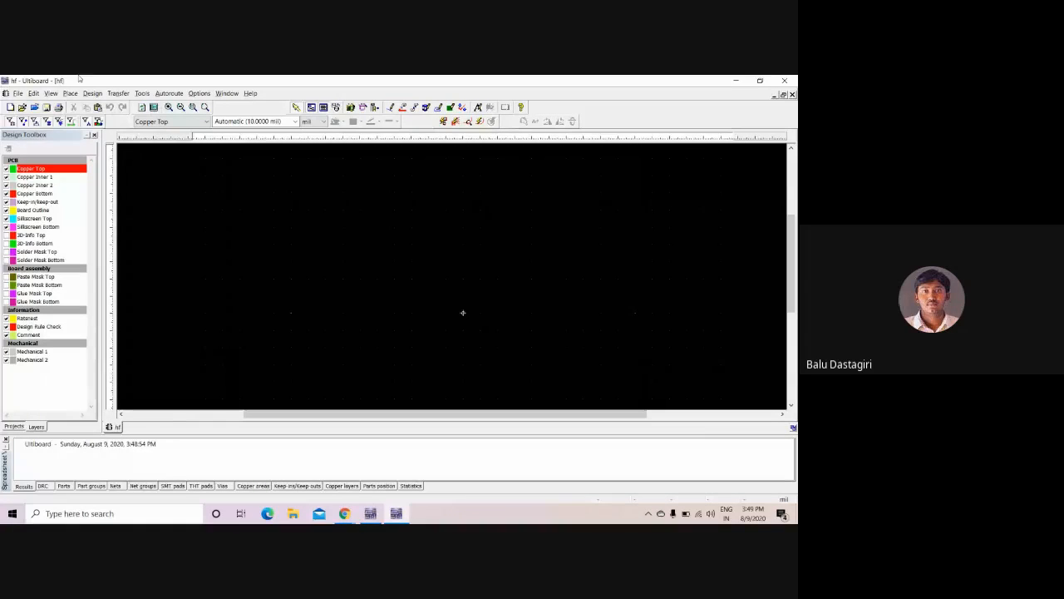
- Check the Google Meet call in Chrome and return to Multisim
left_click(348, 514)
left_click(291, 470)
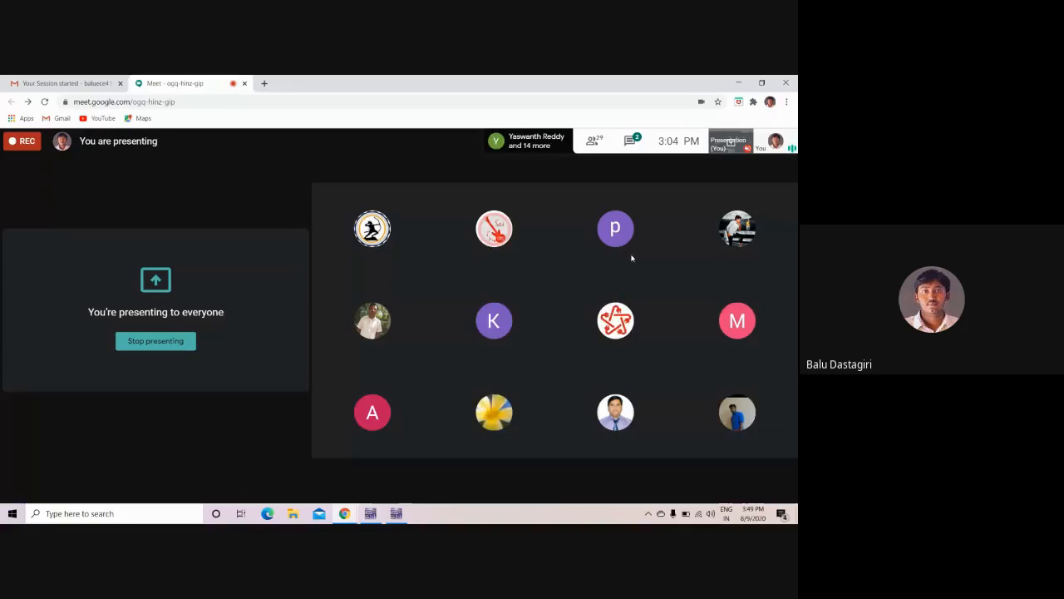
left_click(370, 513)
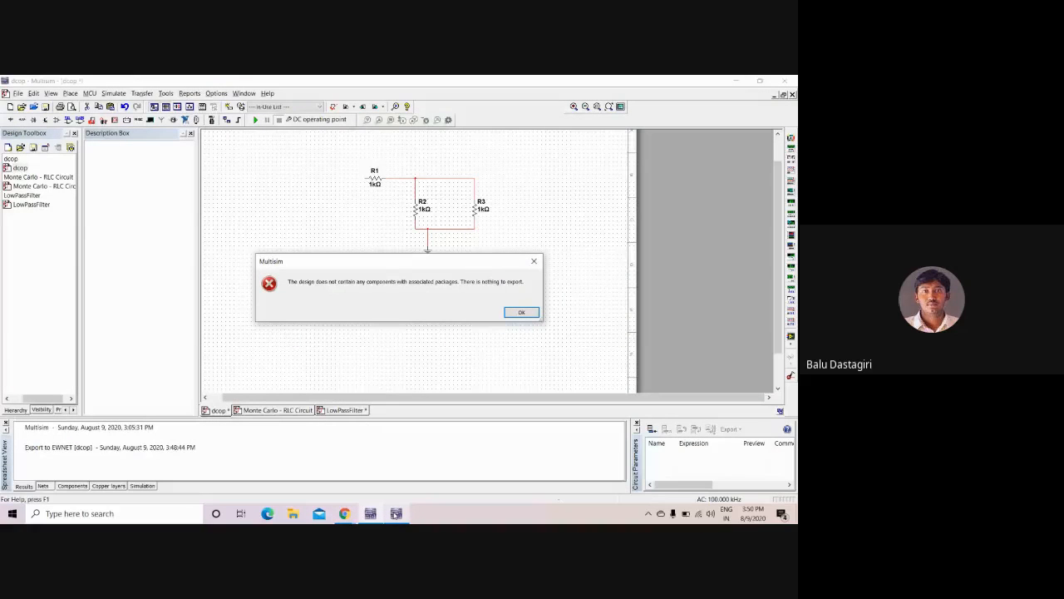
- Dismiss the export message and delete all remaining resistors, wires and the ground from the dcop circuit
left_click(521, 312)
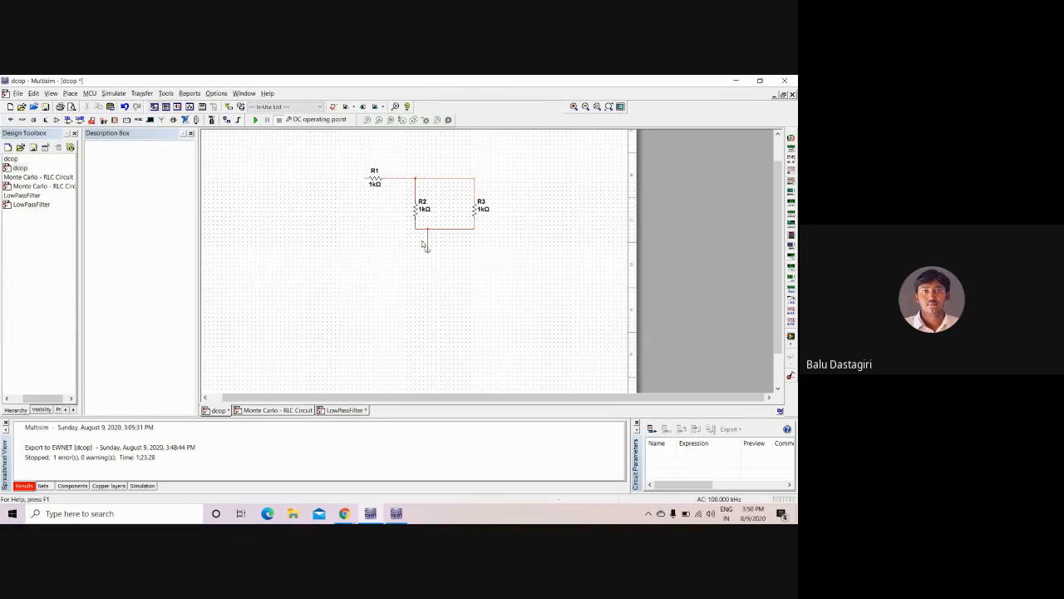
left_click_drag(510, 274, 353, 177)
key("Delete")
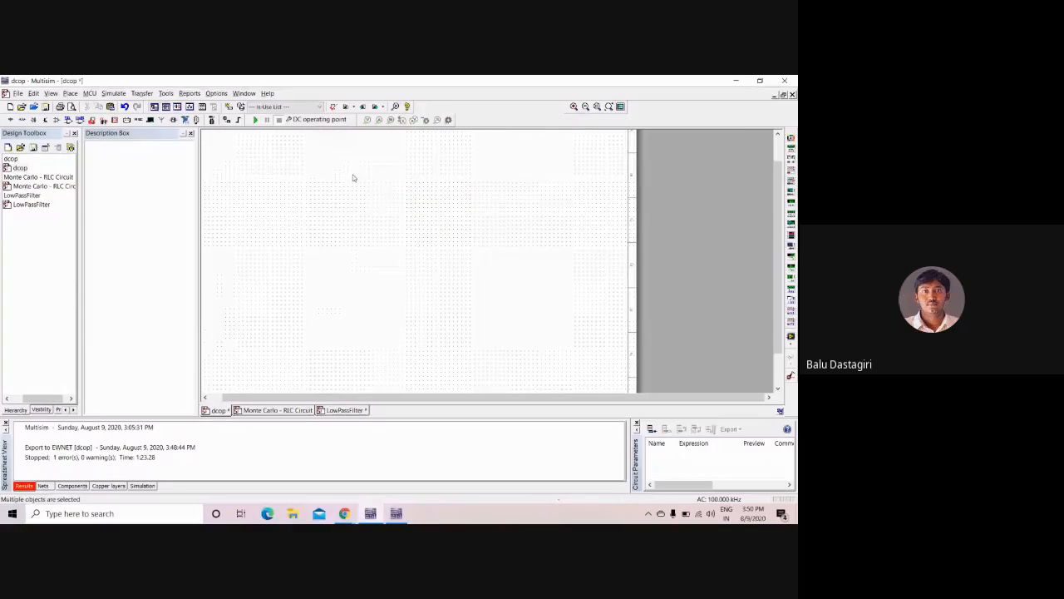
left_click(190, 93)
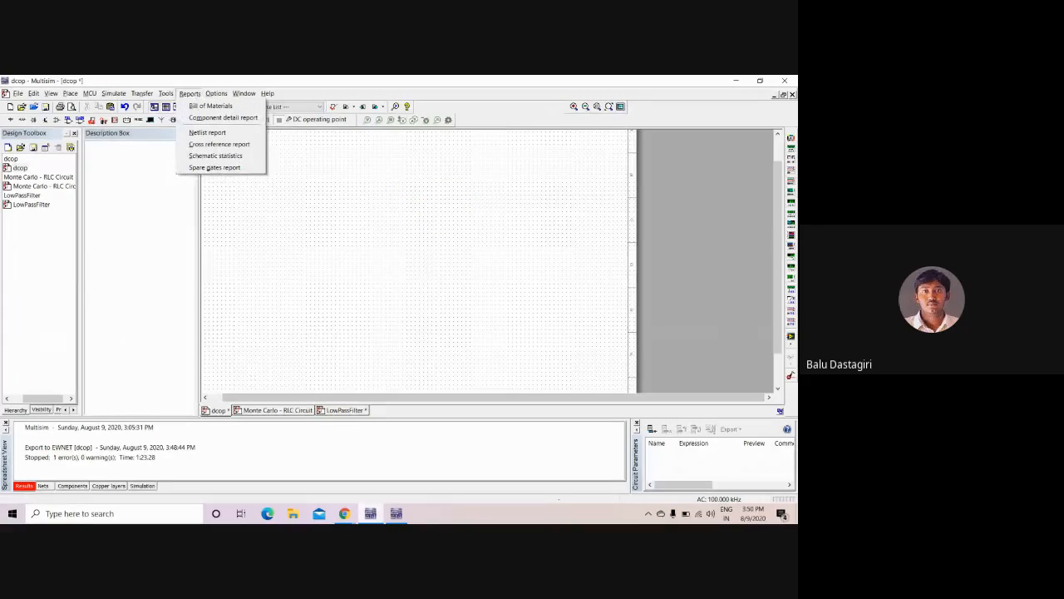
- Switch to Ultiboard and close it without saving the hf design
left_click(406, 513)
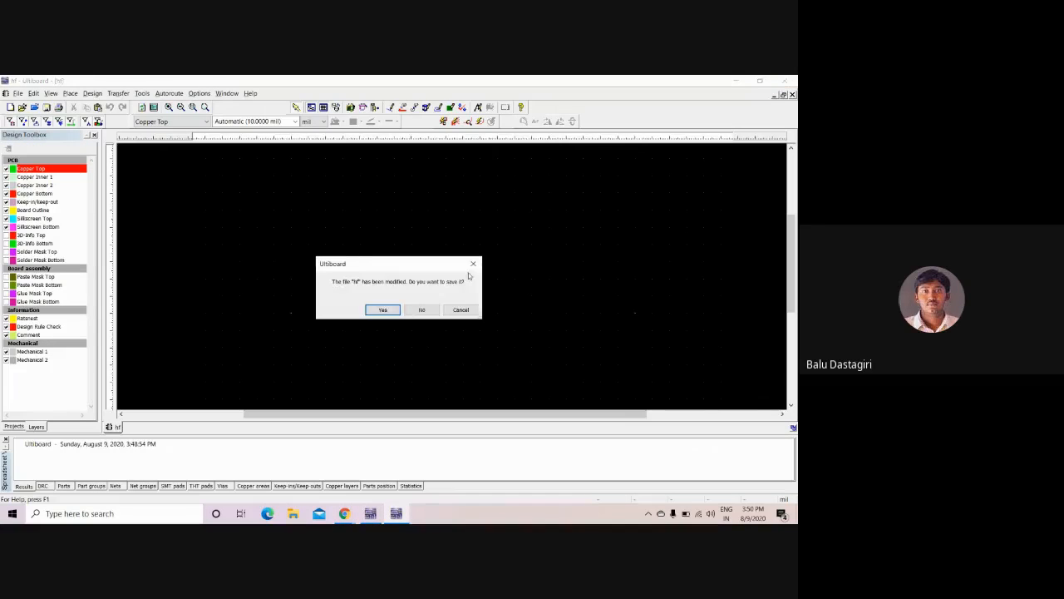
left_click(421, 309)
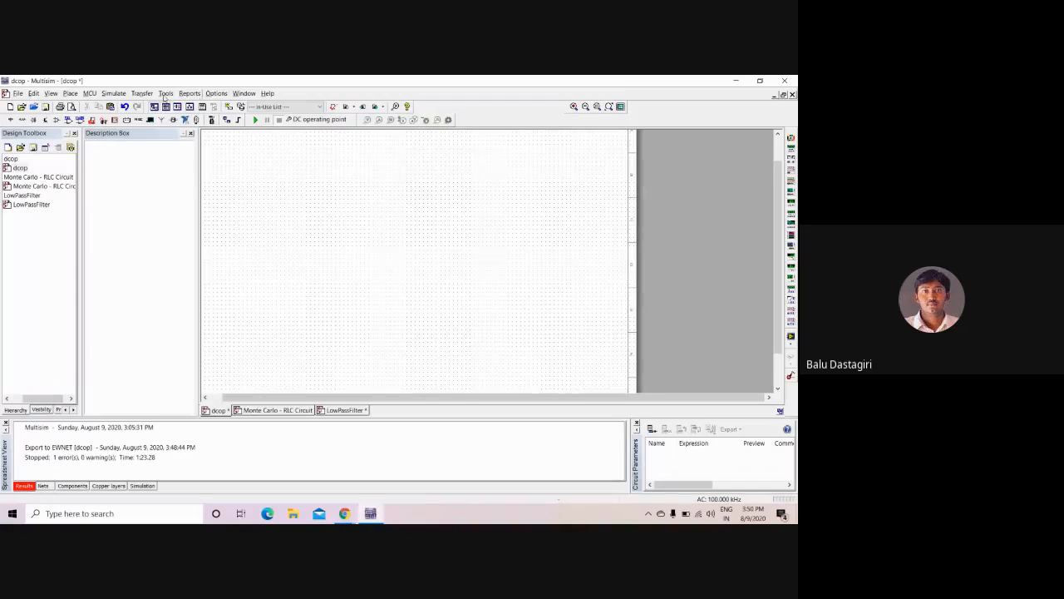
- Generate an astable 555 timer circuit with the 555 Timer Wizard's default settings and place it on the dcop sheet
left_click(161, 94)
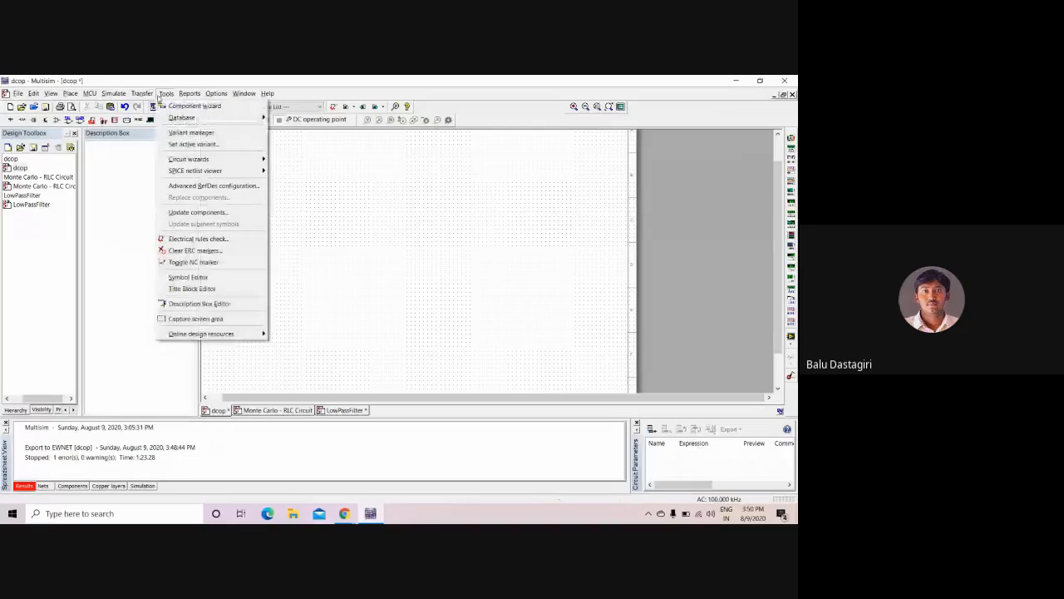
mouse_move(171, 121)
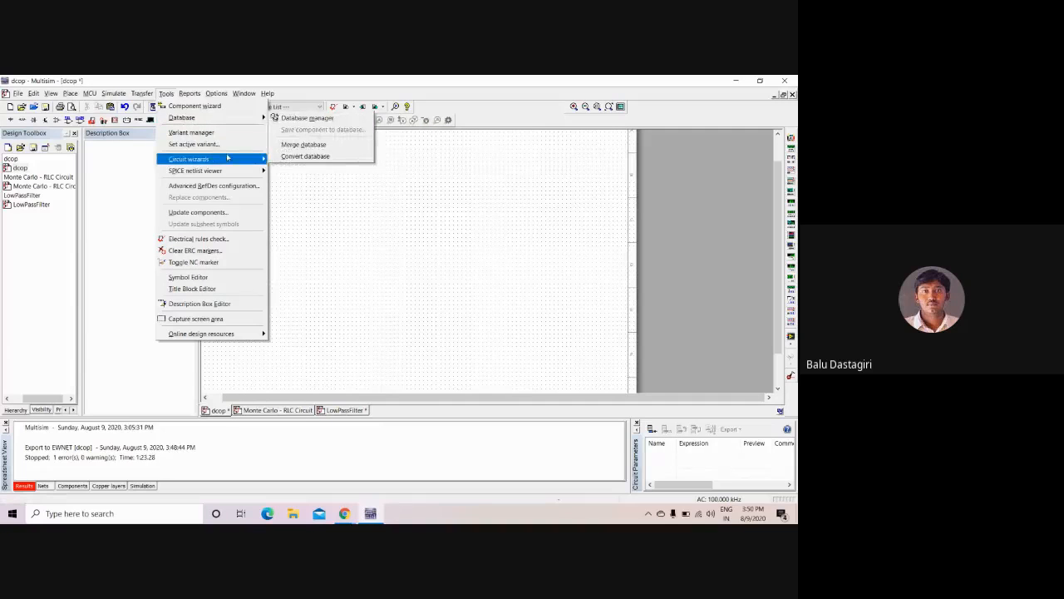
mouse_move(241, 159)
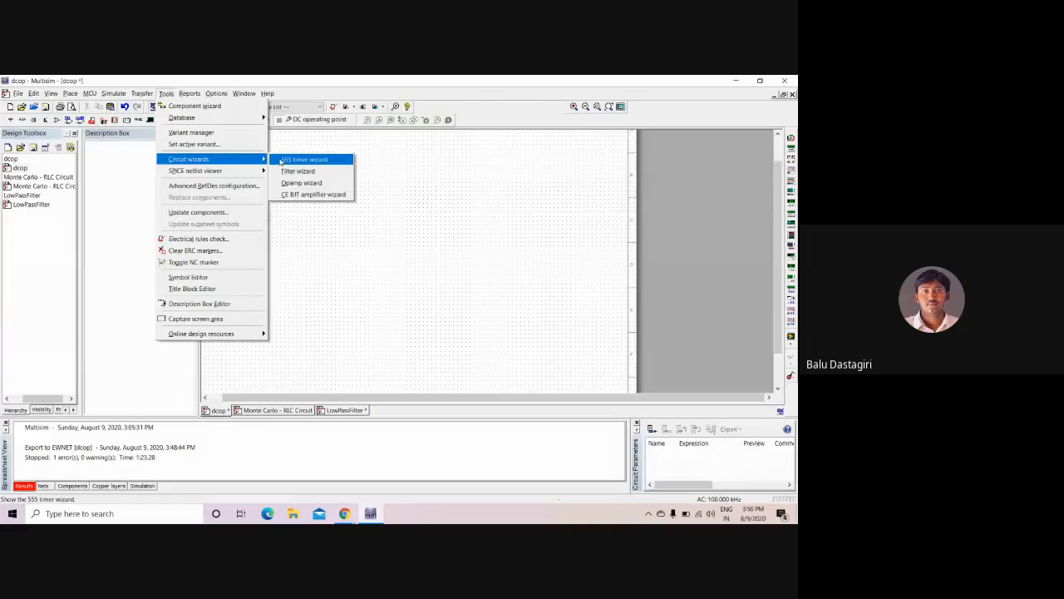
left_click(282, 162)
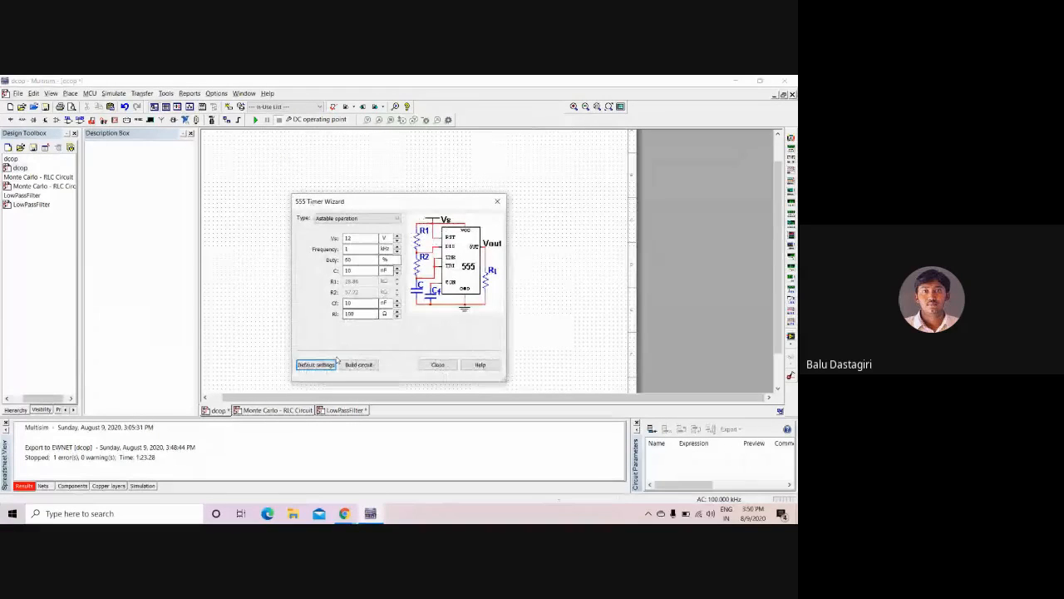
left_click(360, 364)
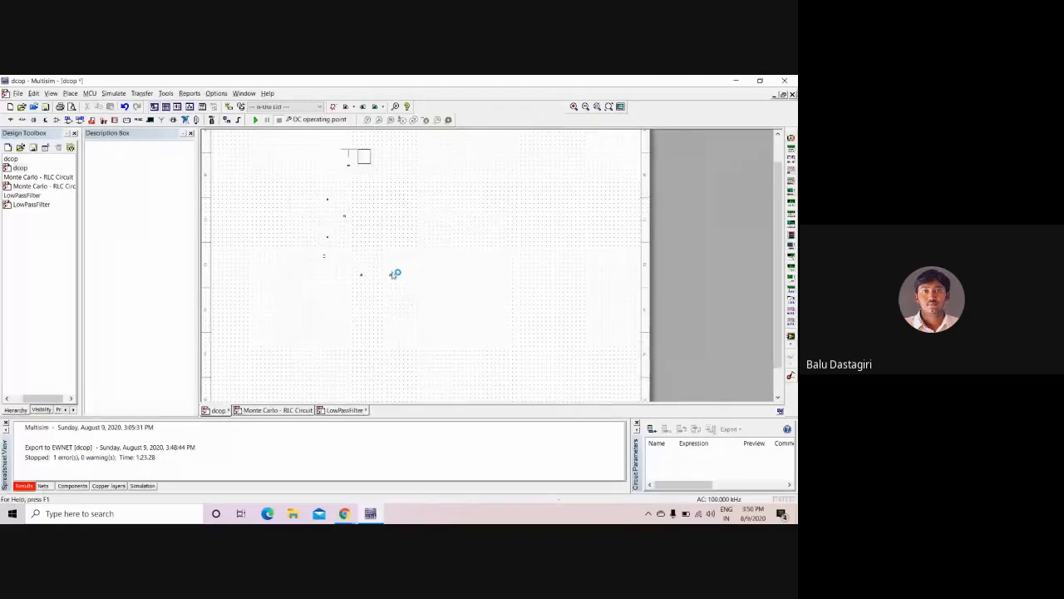
left_click(404, 311)
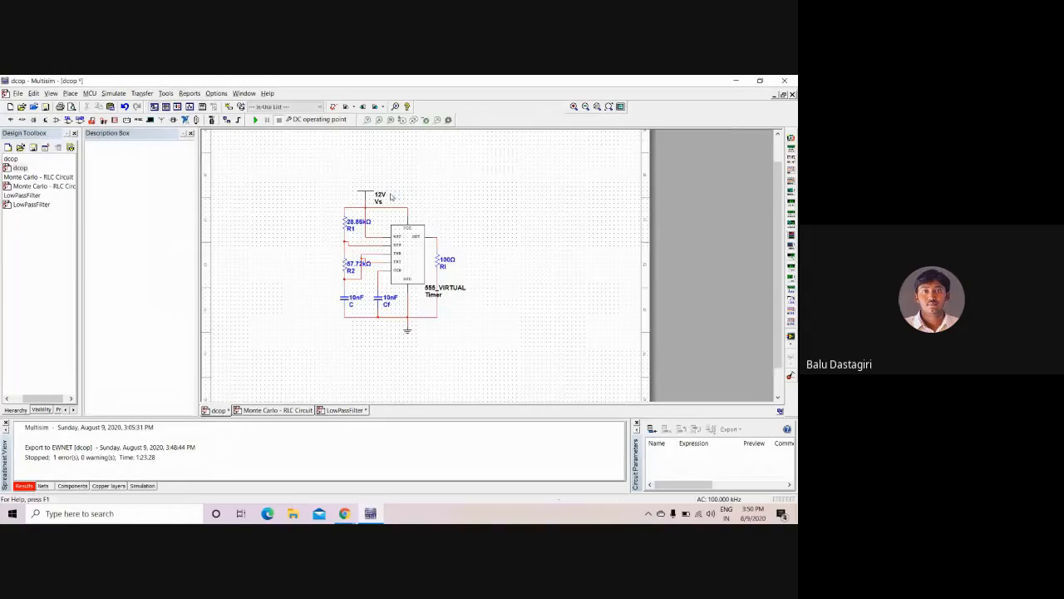
- Delete the 12 V Vs supply and transfer the circuit to an Ultiboard file named dcop, accepting the full netlist import
left_click(362, 192)
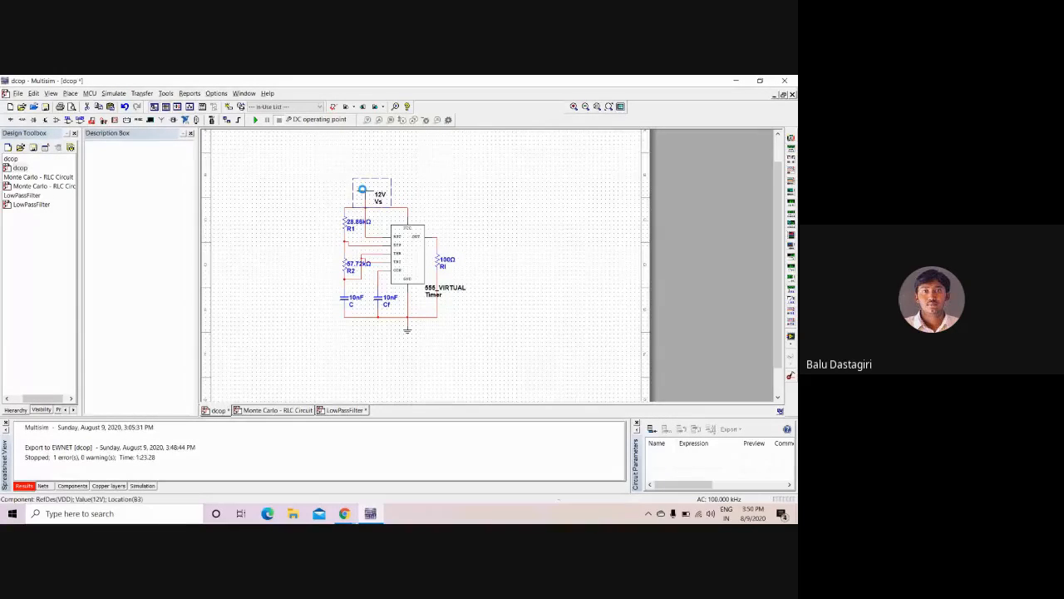
key("Delete")
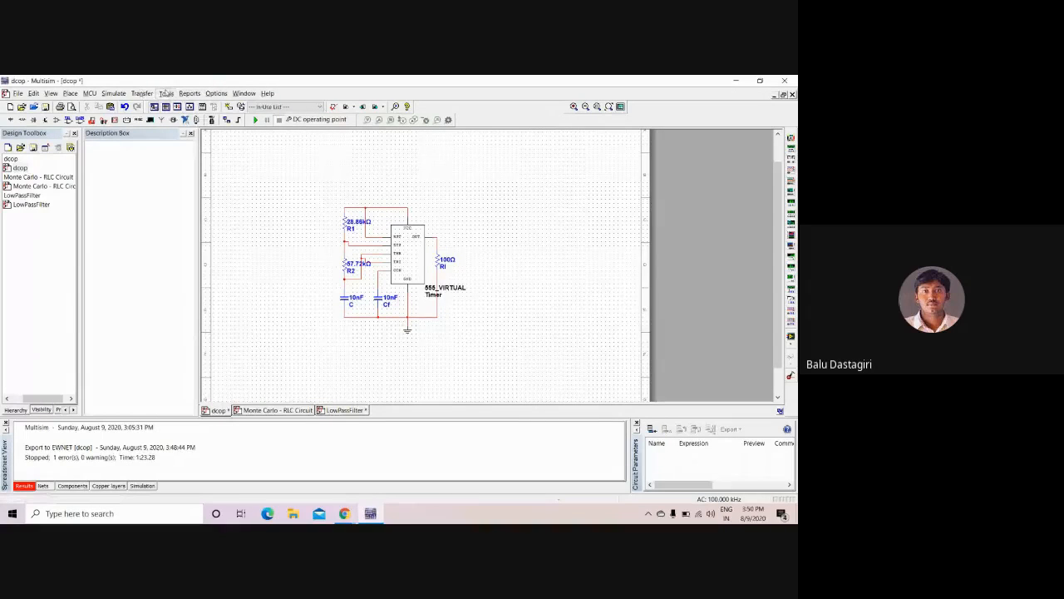
left_click(165, 93)
mouse_move(155, 94)
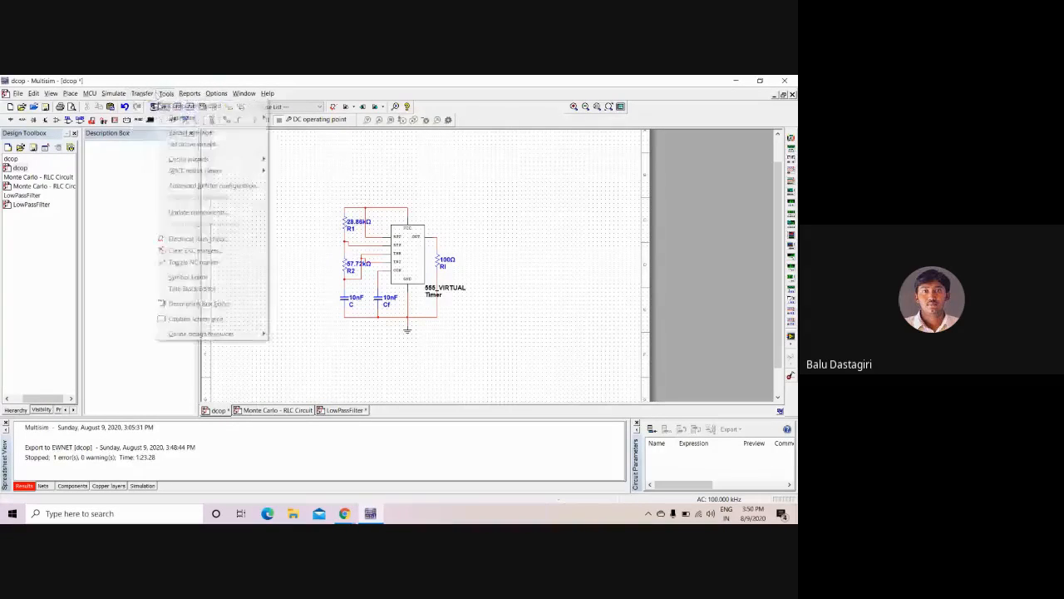
mouse_move(200, 106)
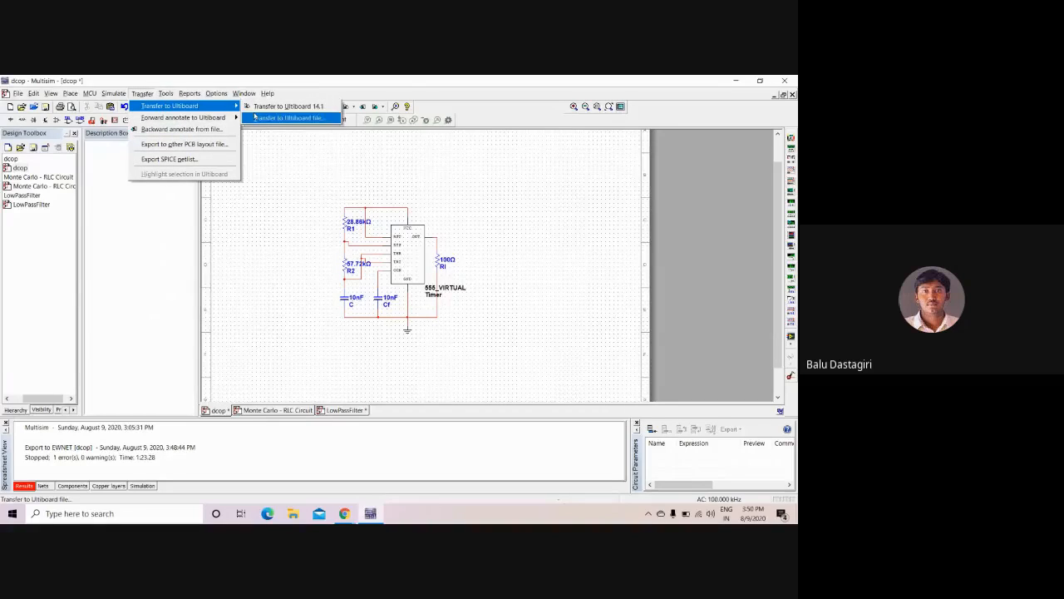
left_click(261, 110)
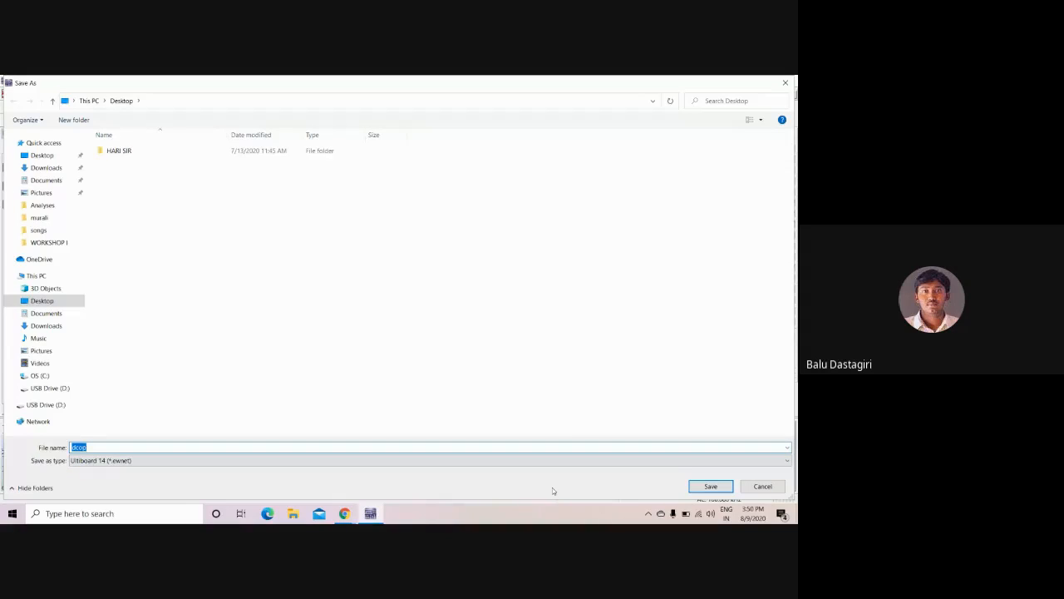
left_click(706, 486)
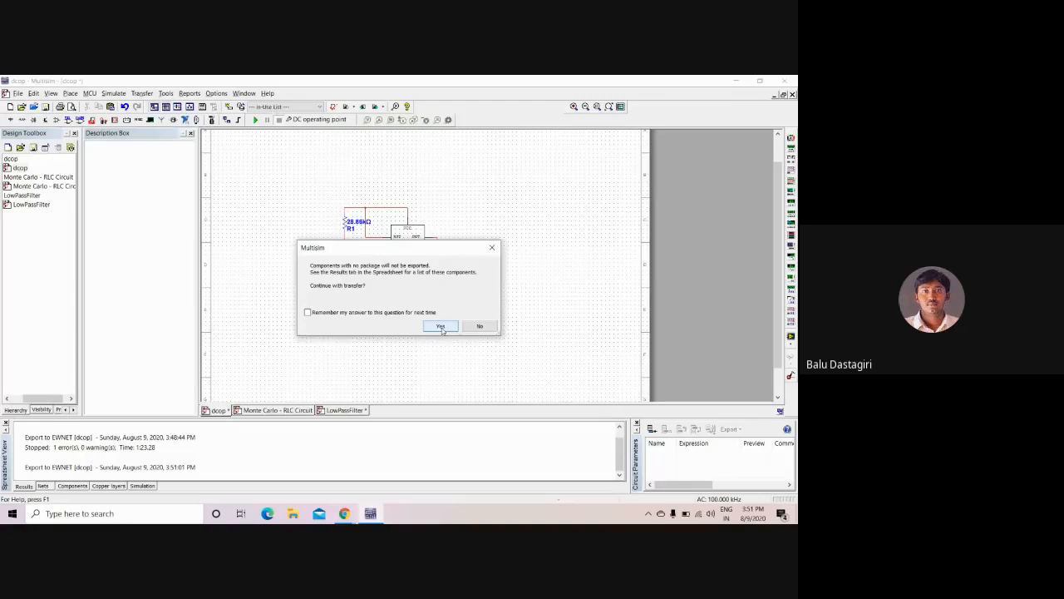
left_click(440, 326)
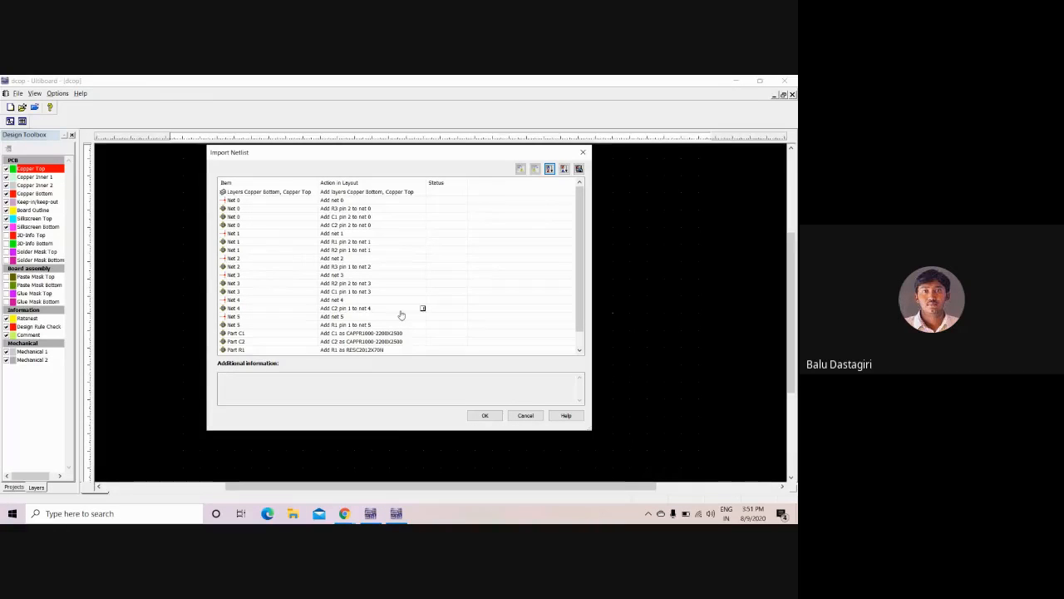
left_click(485, 415)
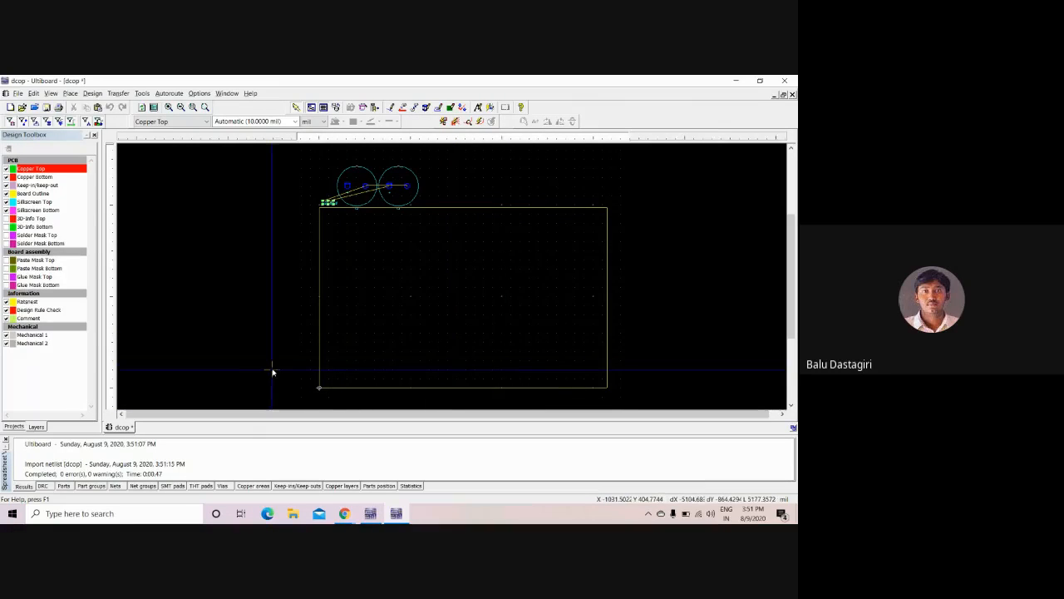
- Try to autoroute the imported parts while they sit outside the board outline, and undo the attempt
double_click(294, 353)
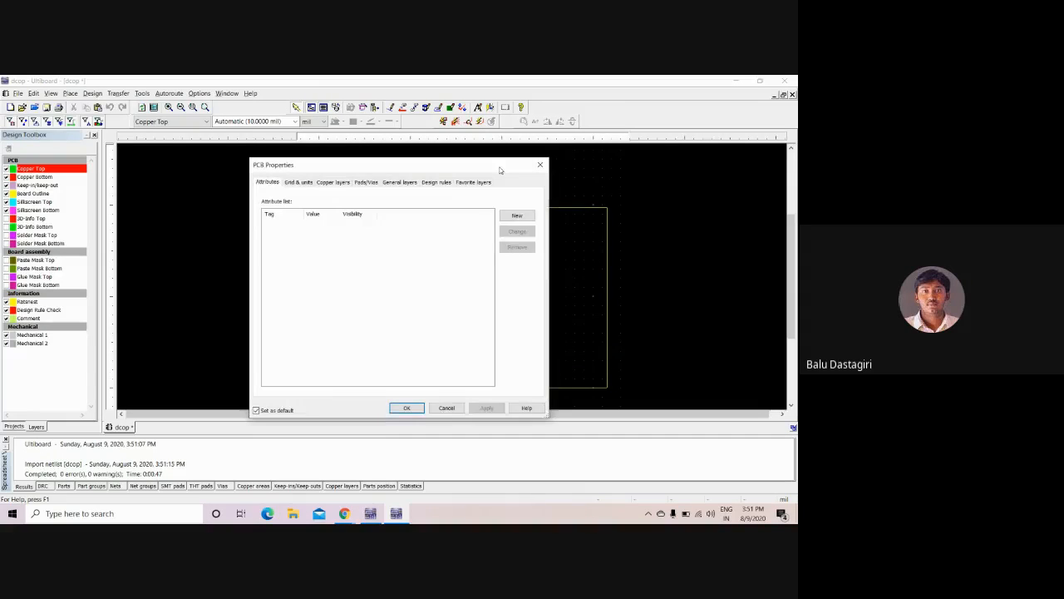
left_click(540, 165)
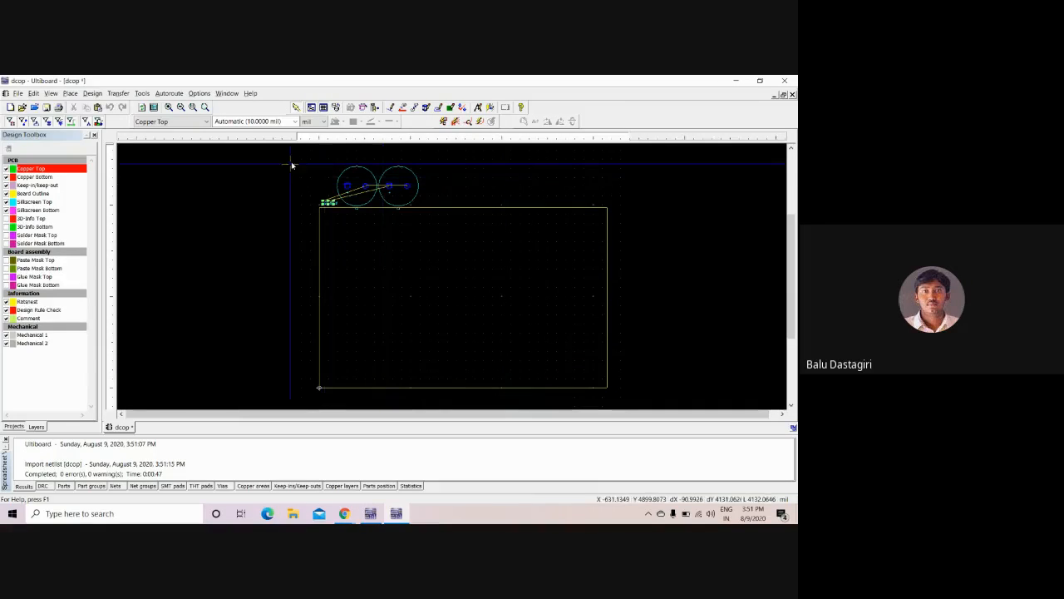
left_click_drag(453, 212, 577, 380)
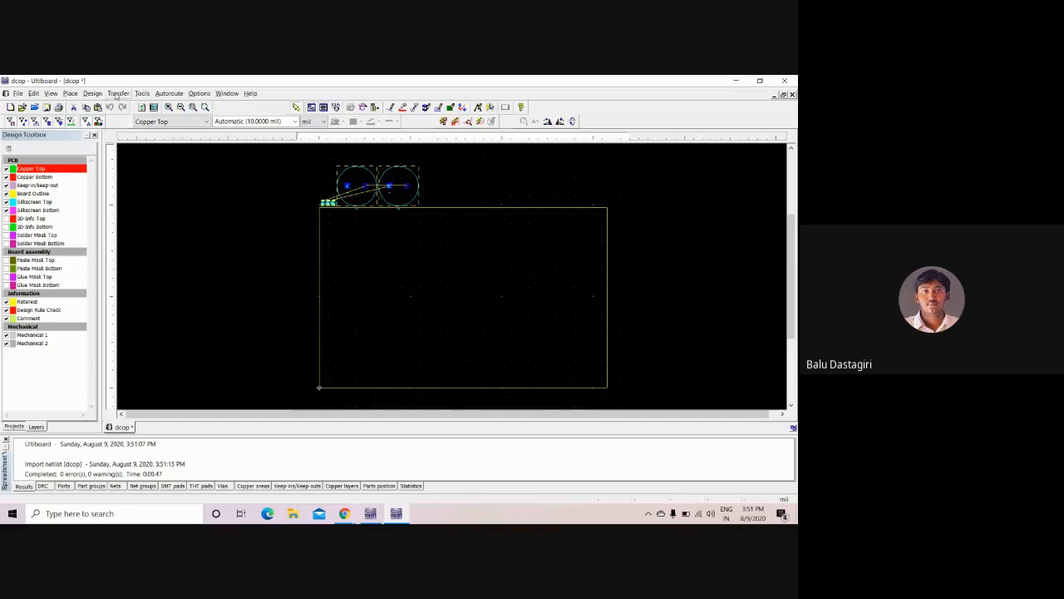
left_click(164, 94)
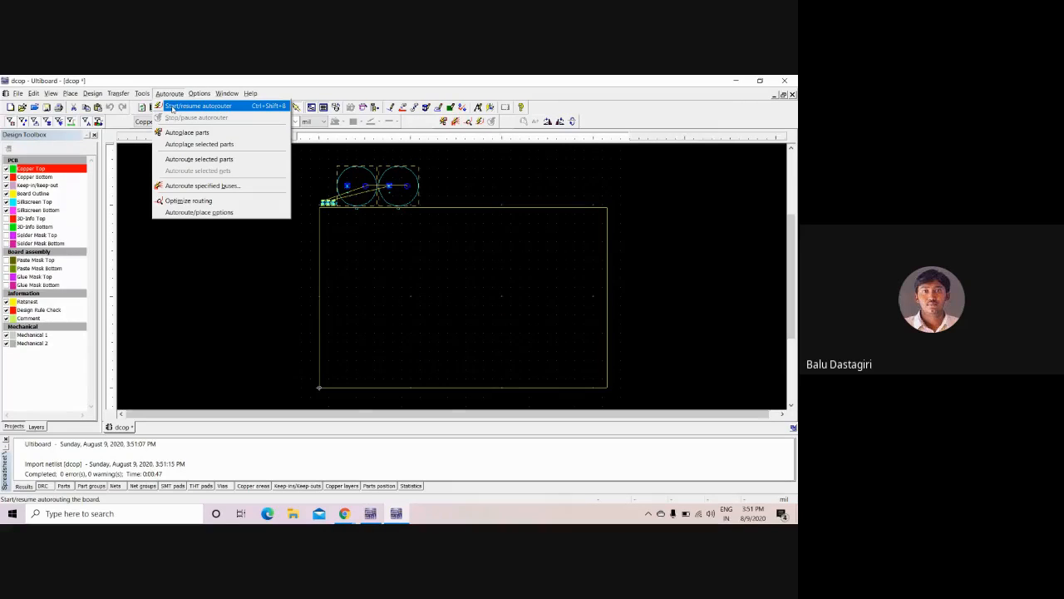
left_click(198, 106)
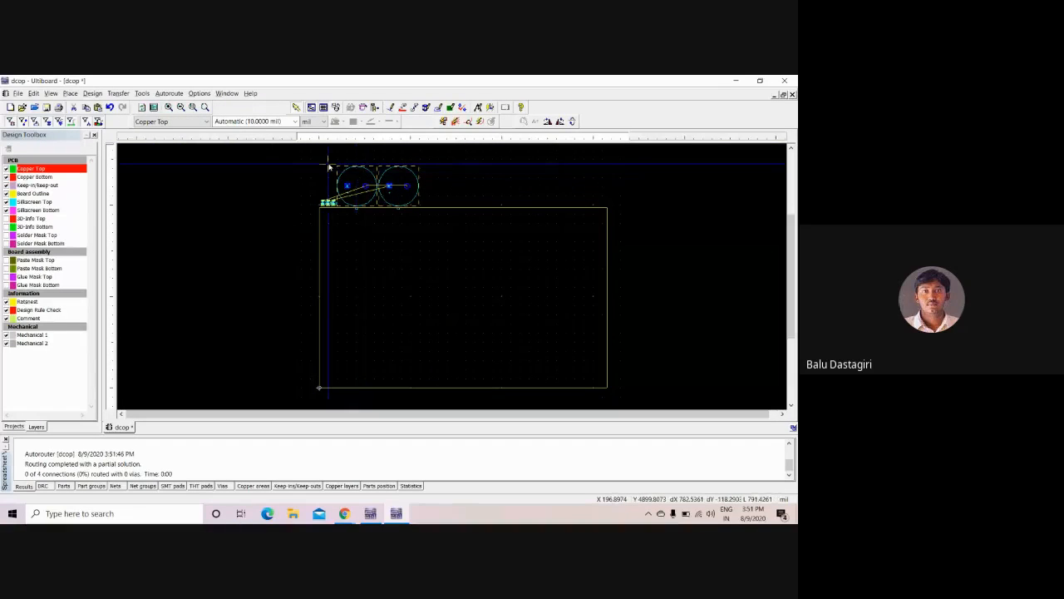
key("ctrl+z")
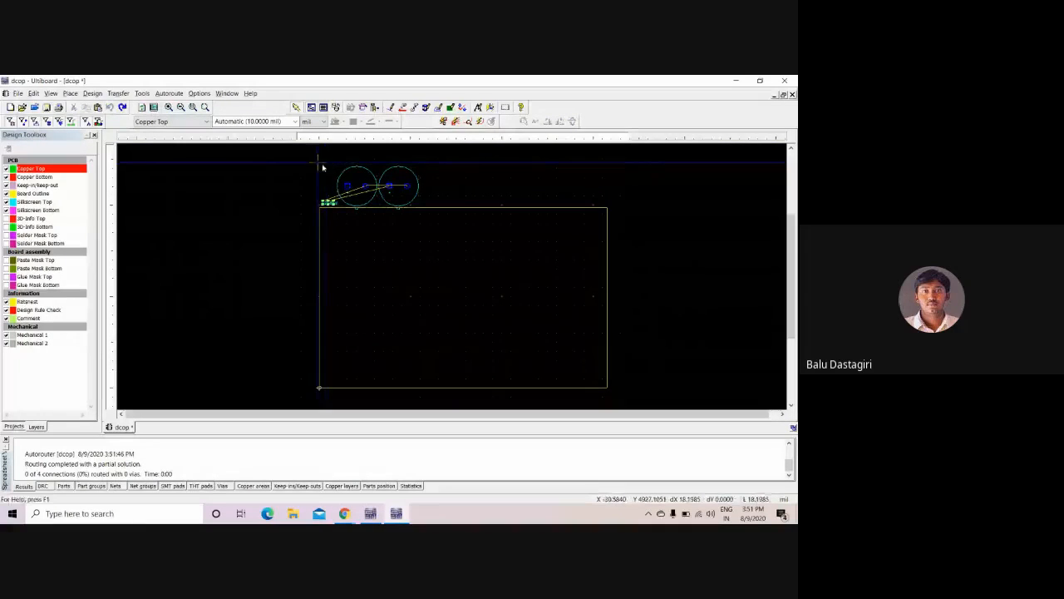
- Move all resistors and capacitors inside the board outline and autoroute their connections
left_click_drag(318, 163, 451, 218)
left_click_drag(397, 192, 416, 252)
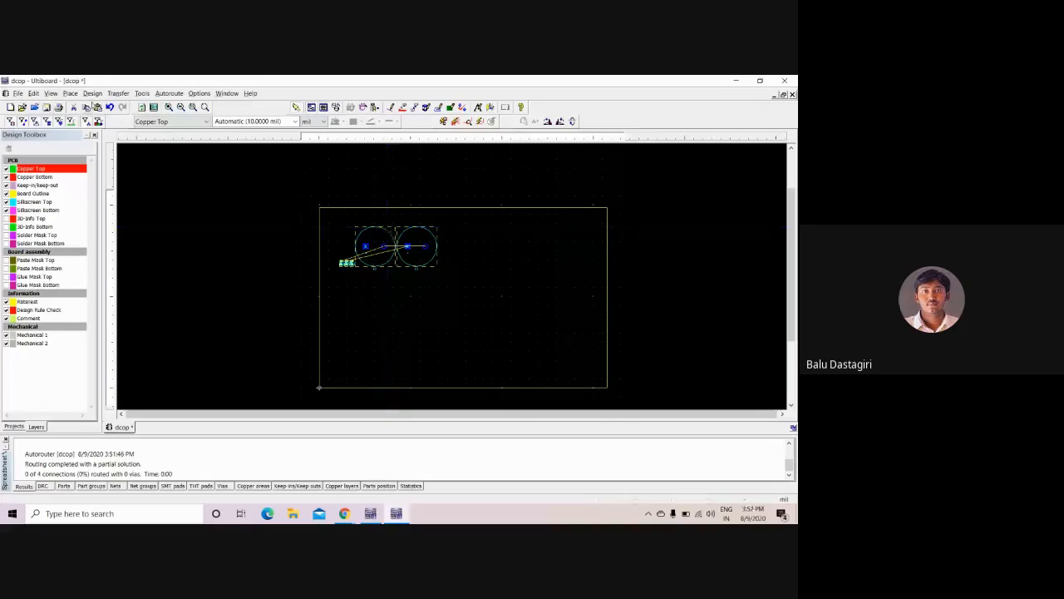
left_click(169, 93)
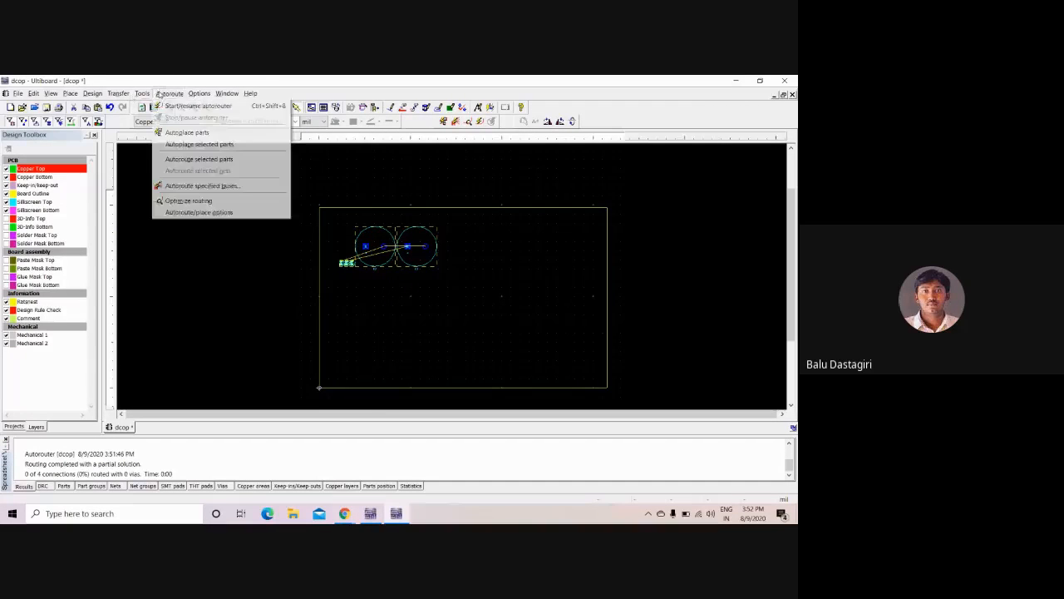
left_click(171, 107)
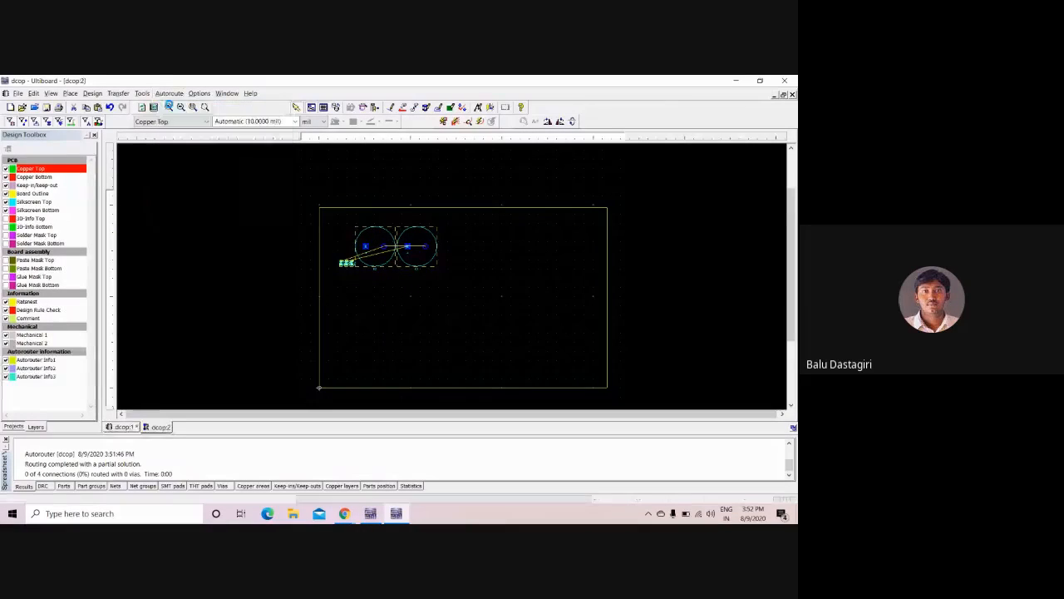
scroll(375, 261, "up", 3)
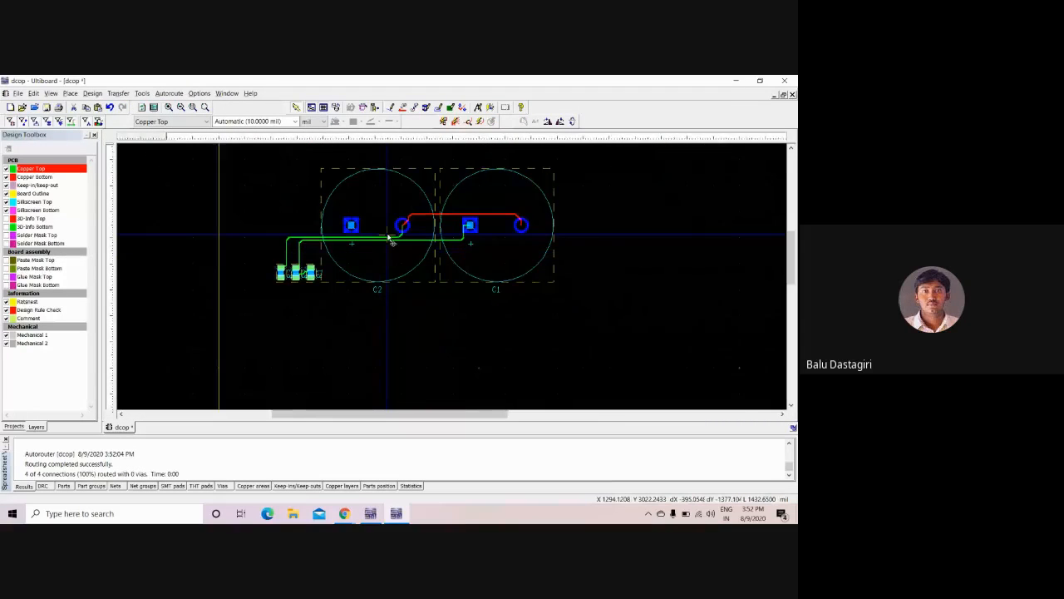
scroll(378, 308, "up", 1)
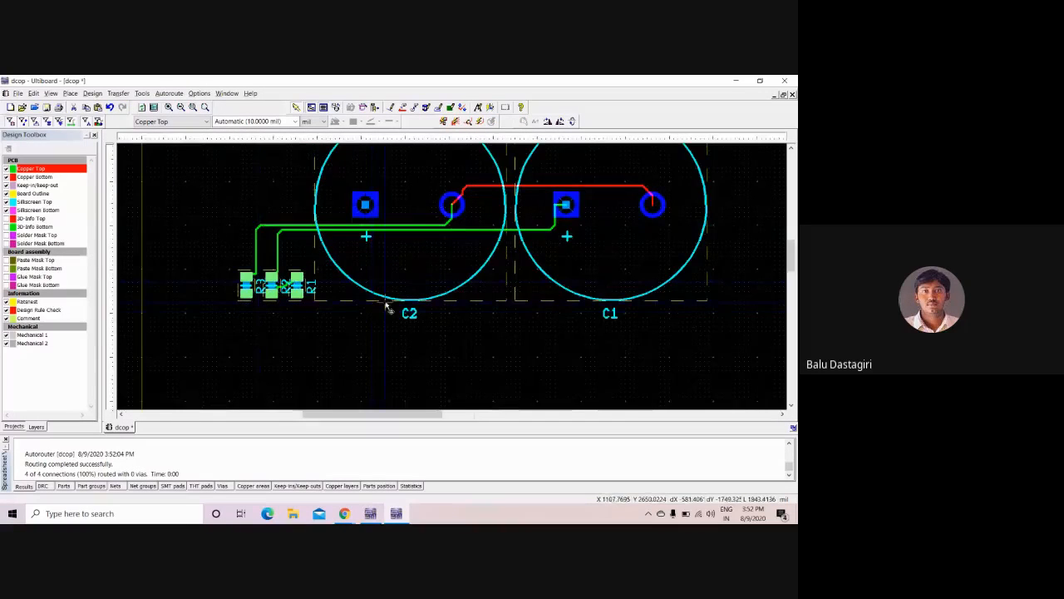
scroll(385, 306, "down", 1)
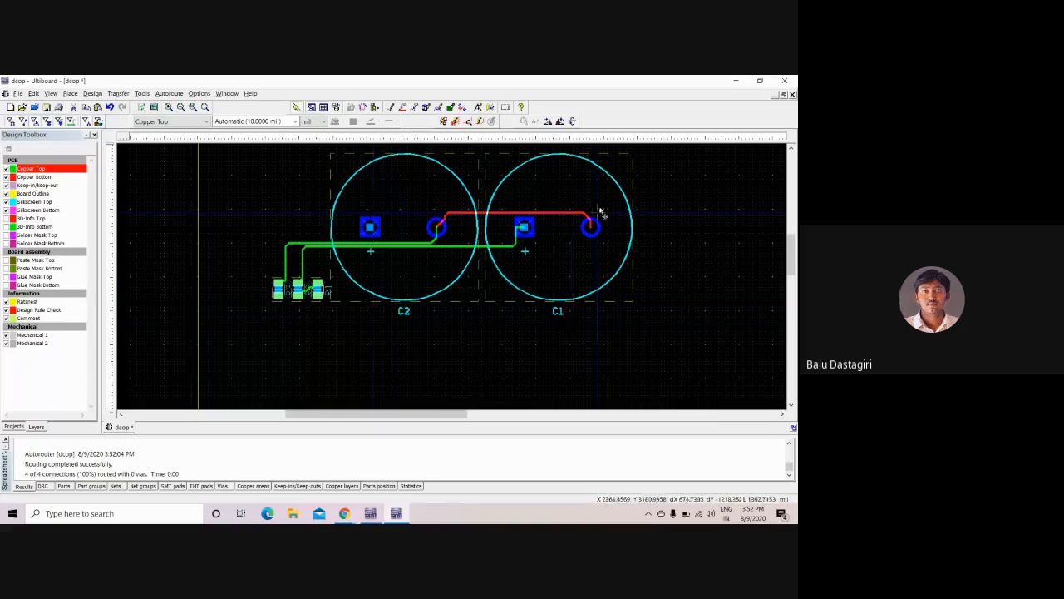
scroll(346, 302, "up", 1)
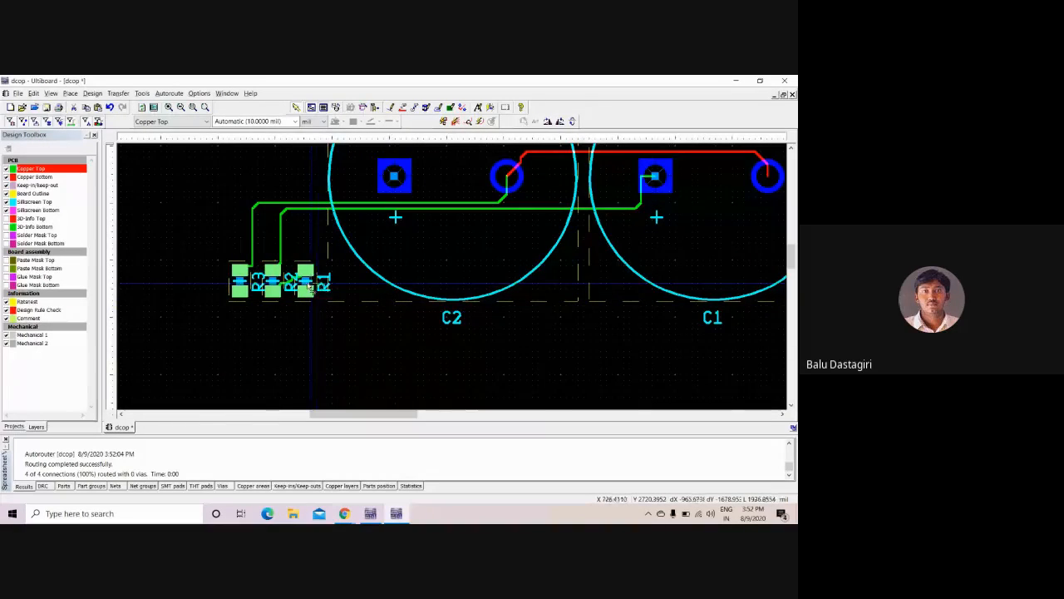
scroll(260, 291, "down", 2)
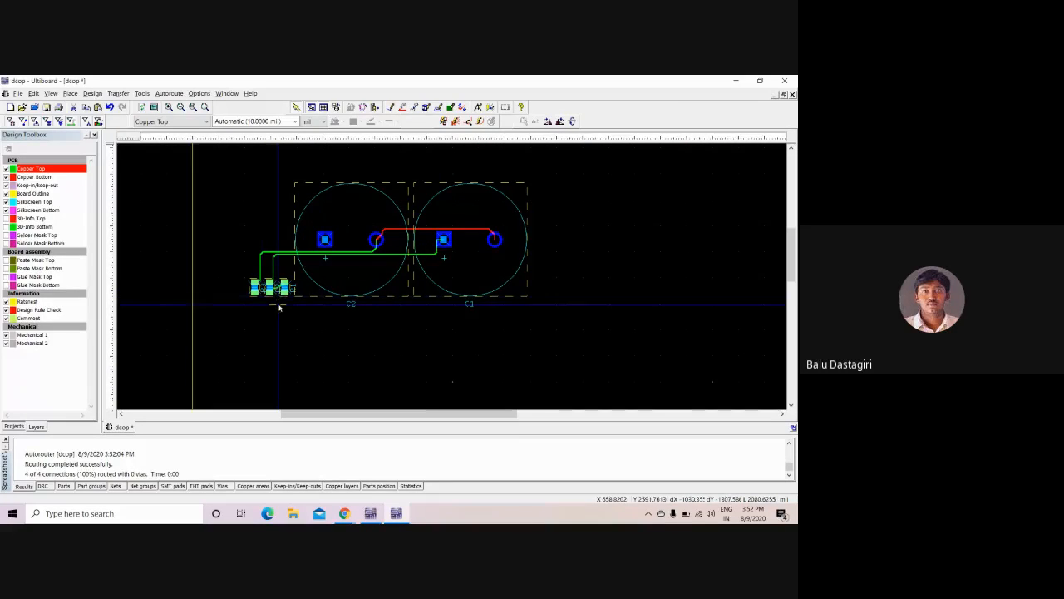
- Look at the Gerber RS-274X export settings for the routed board and close them without exporting
left_click(19, 93)
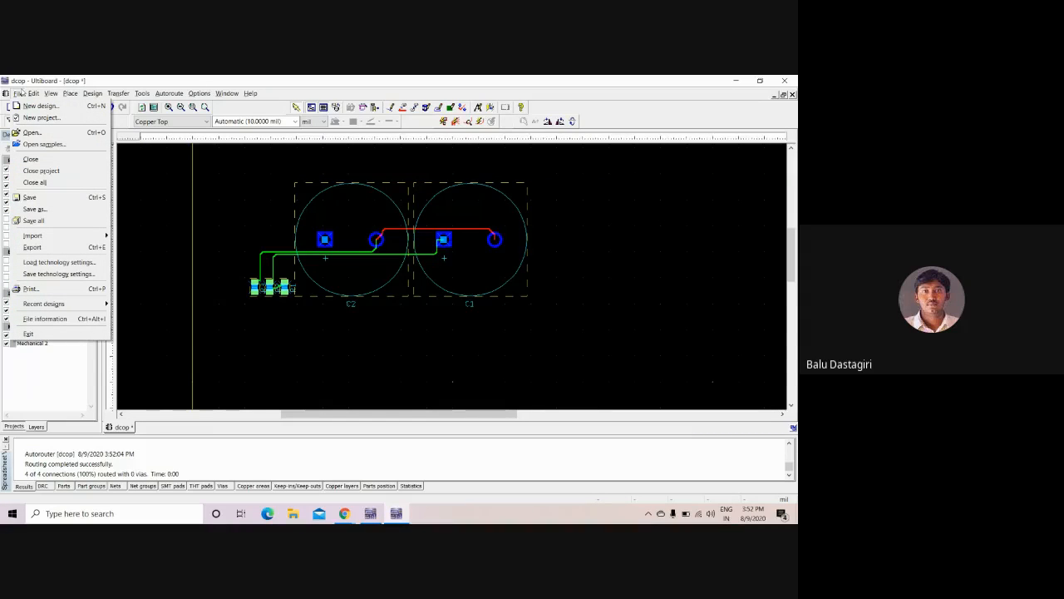
left_click(39, 247)
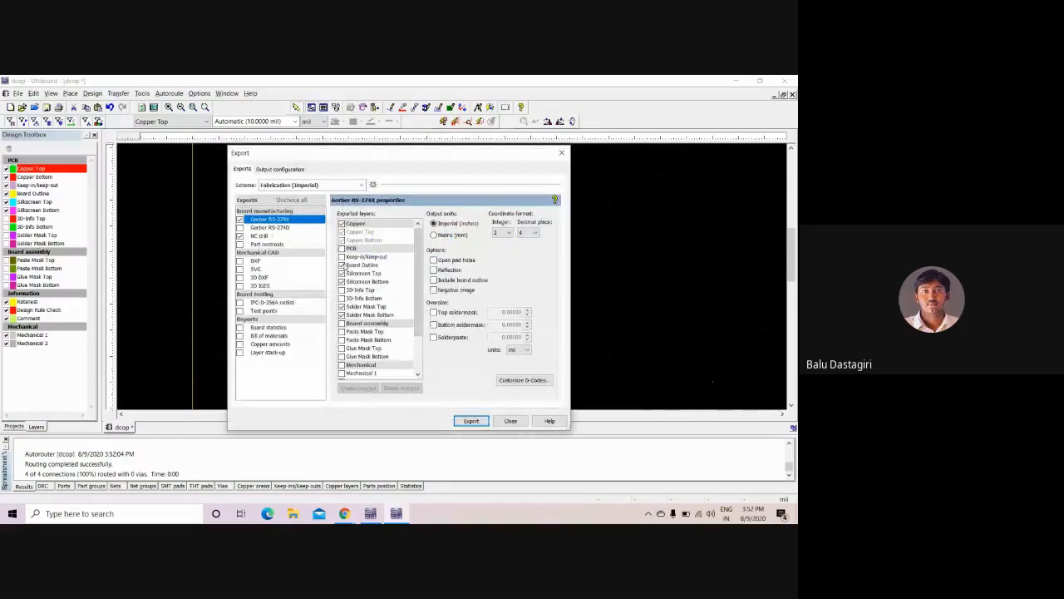
left_click(563, 153)
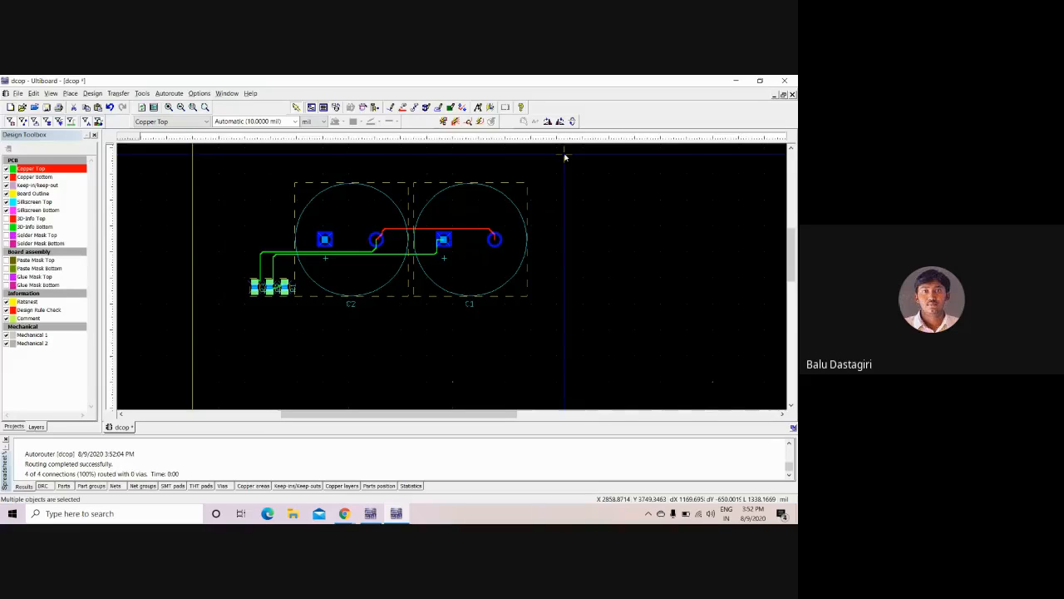
- Close Ultiboard and delete the entire 555 timer circuit from the dcop schematic in Multisim
left_click(795, 79)
left_click(433, 307)
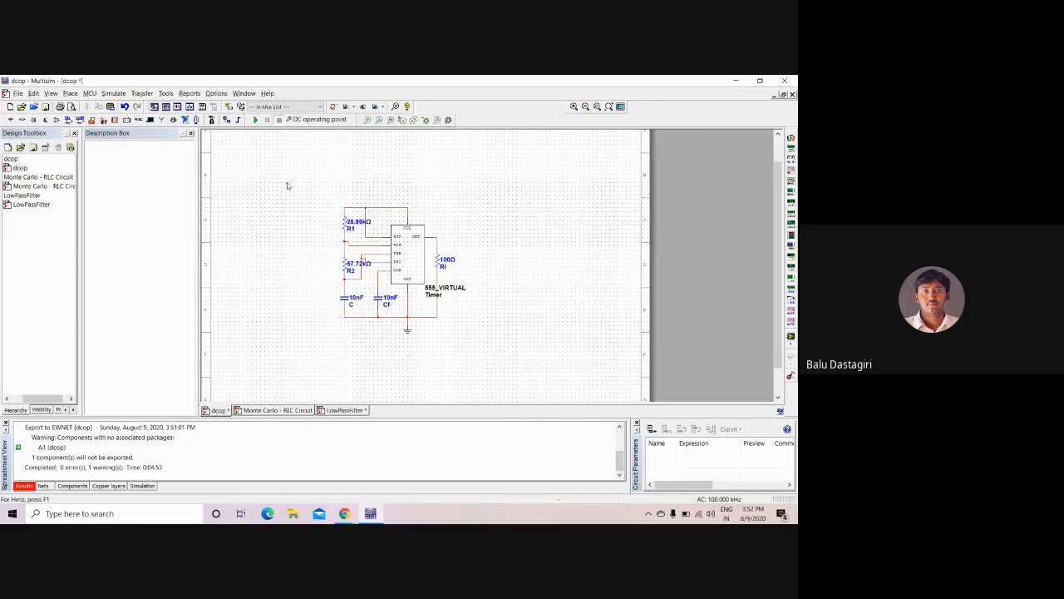
left_click_drag(286, 183, 470, 353)
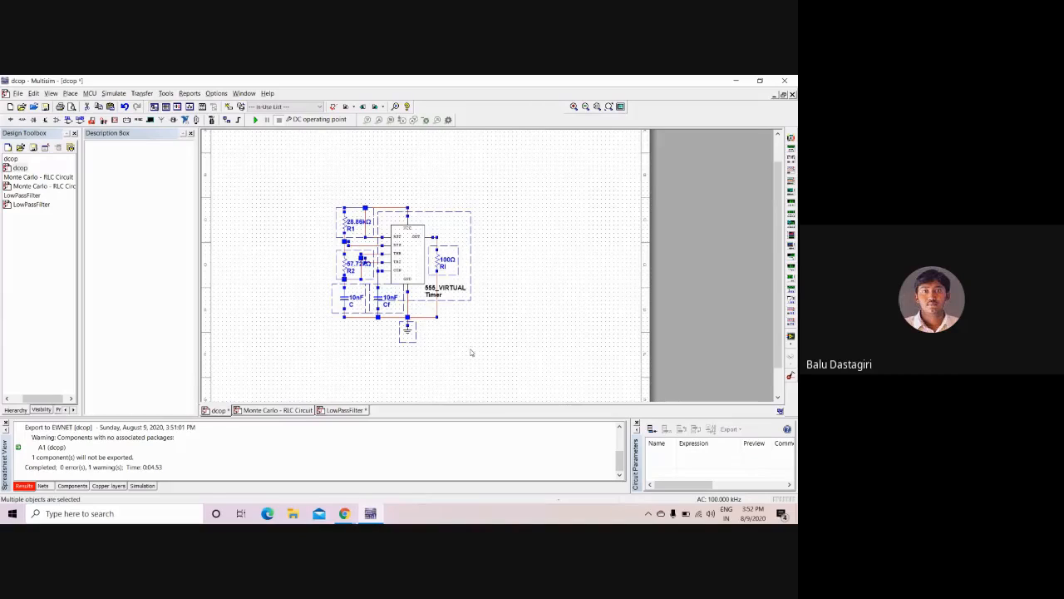
key("Delete")
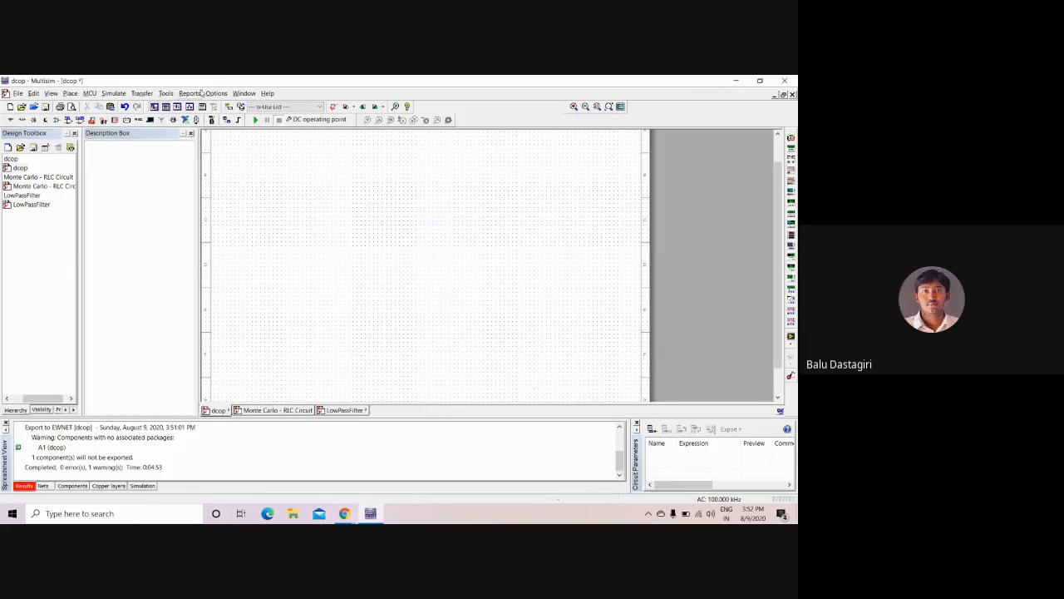
left_click(198, 93)
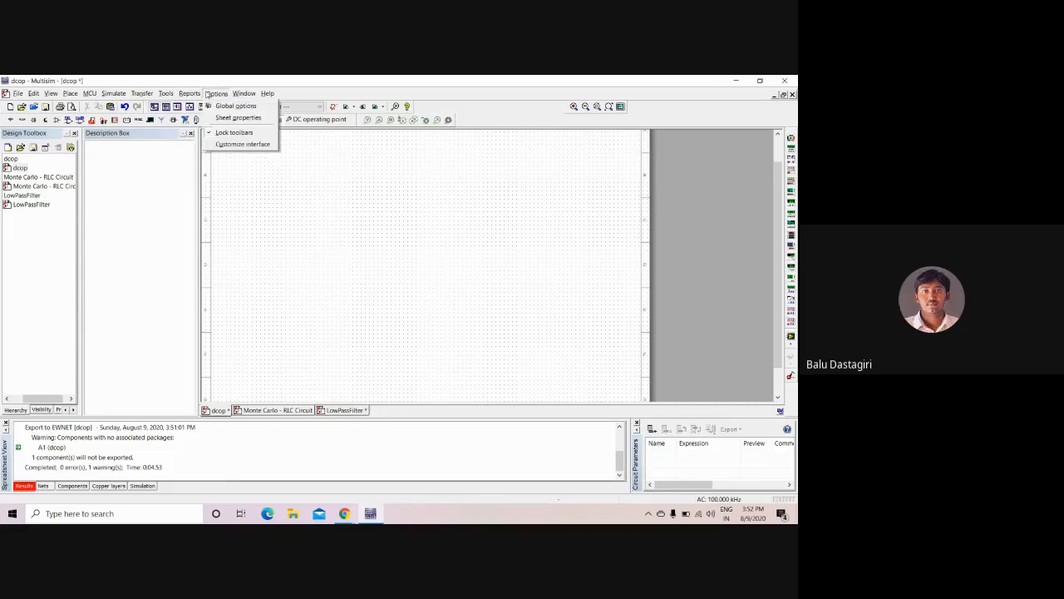
left_click(152, 94)
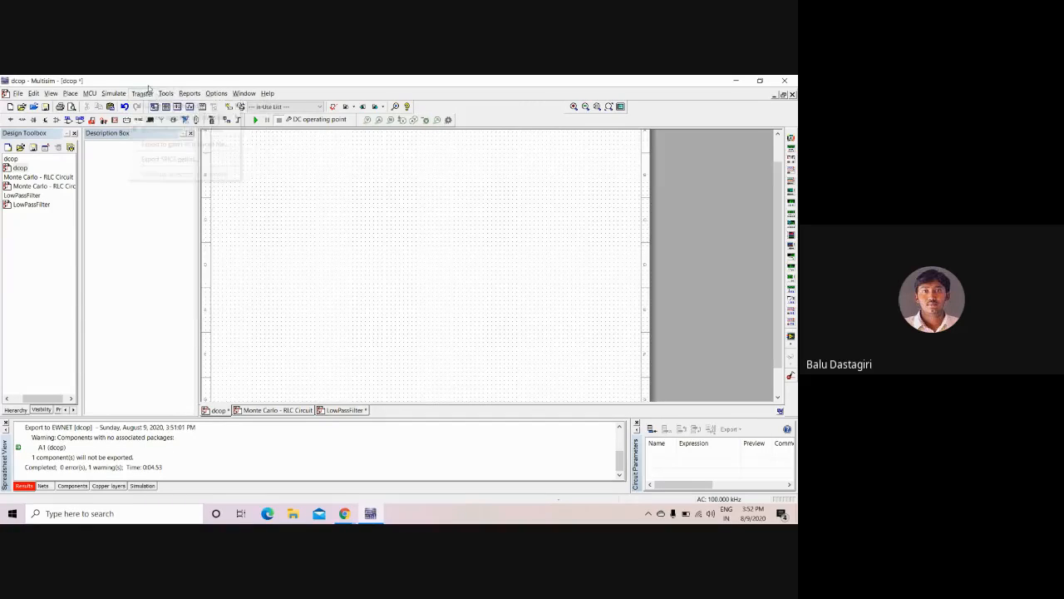
left_click(146, 93)
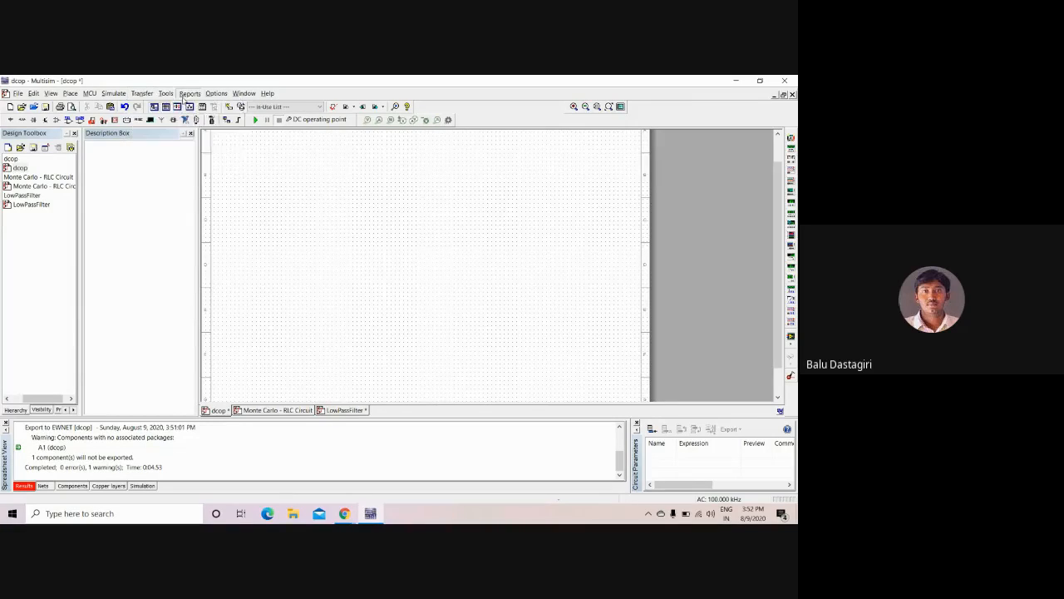
- Start the Component Wizard and name the new component asdf
mouse_move(165, 99)
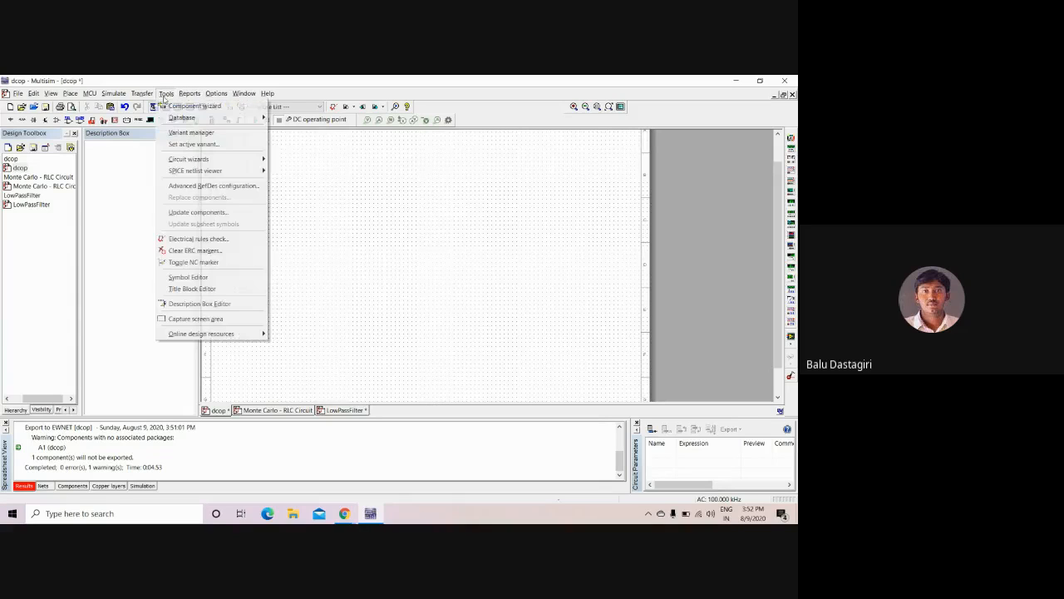
mouse_move(183, 121)
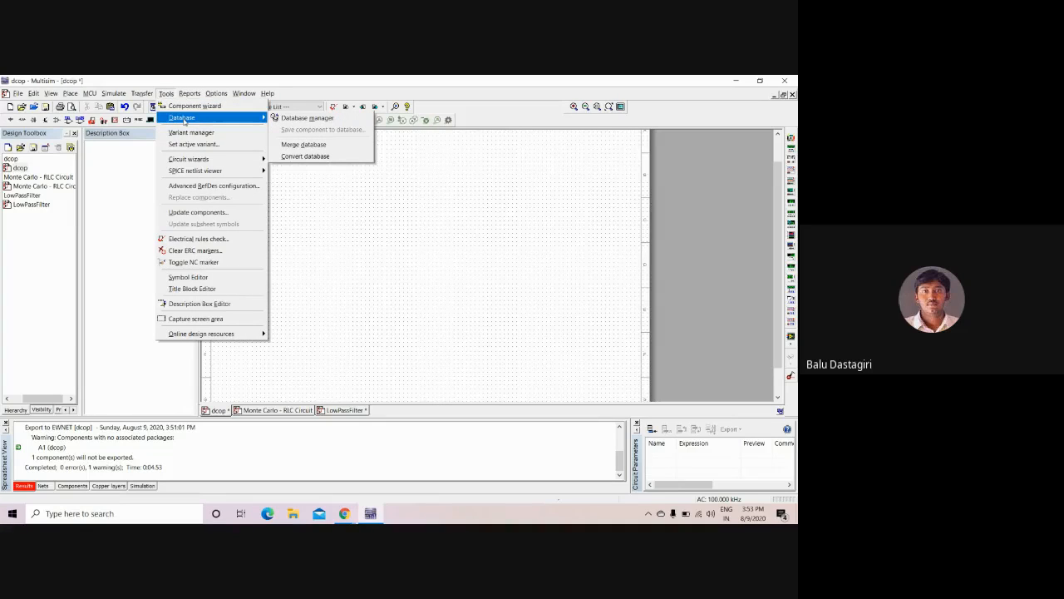
left_click(193, 106)
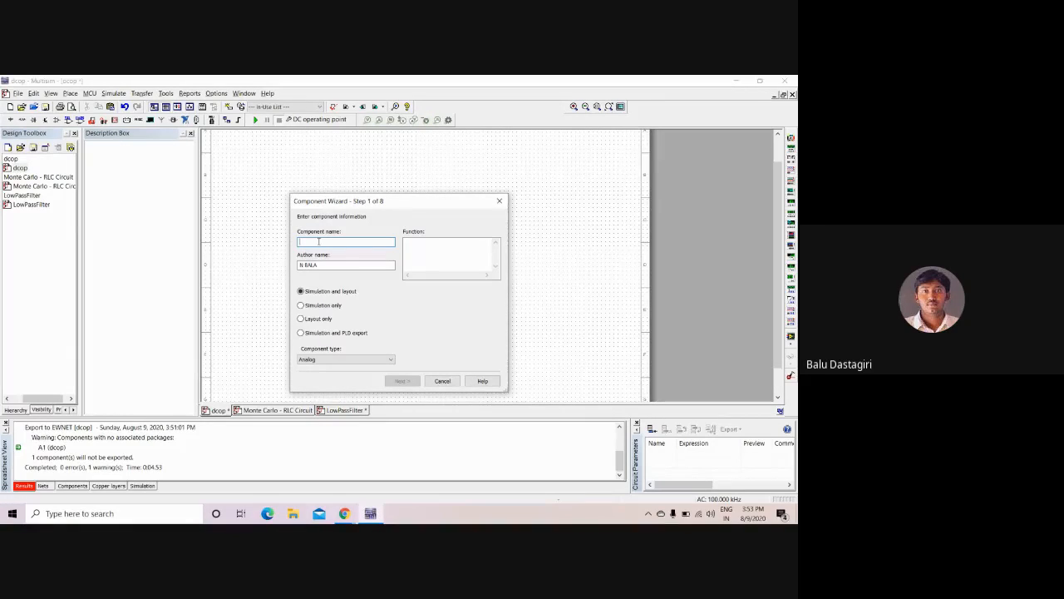
type("asdf")
left_click_drag(344, 265, 259, 265)
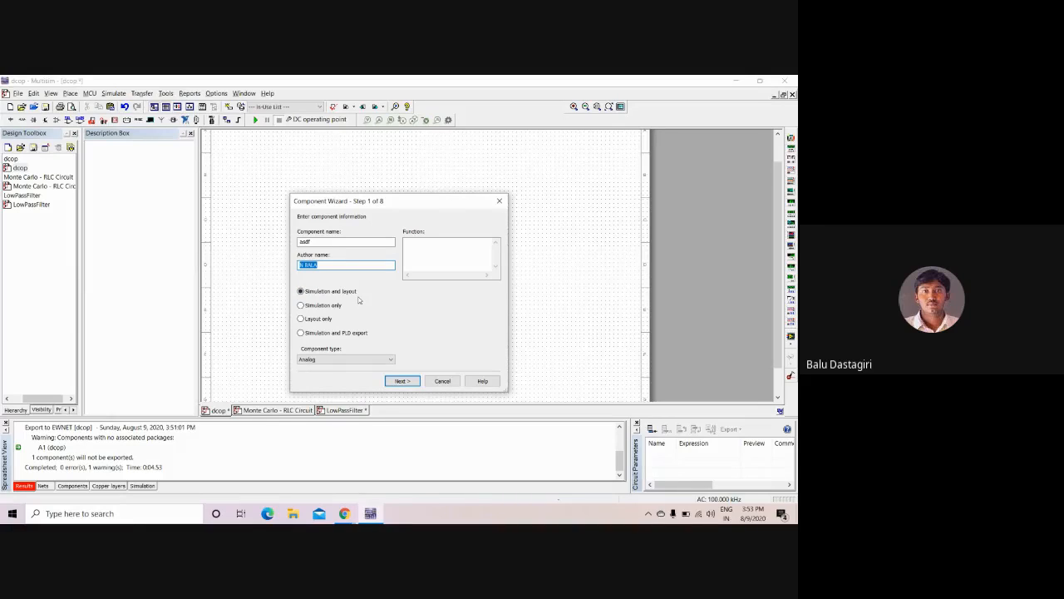
- Try the Simulation only, Layout only and Simulation and PLD export uses for the component, and return to Simulation and layout
left_click(338, 309)
left_click(333, 321)
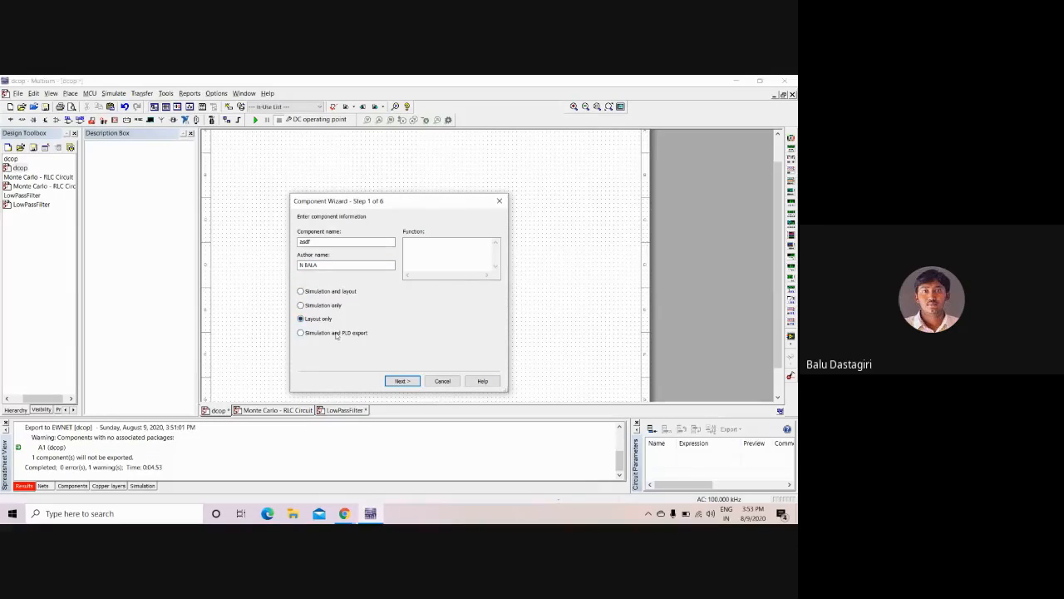
left_click(335, 334)
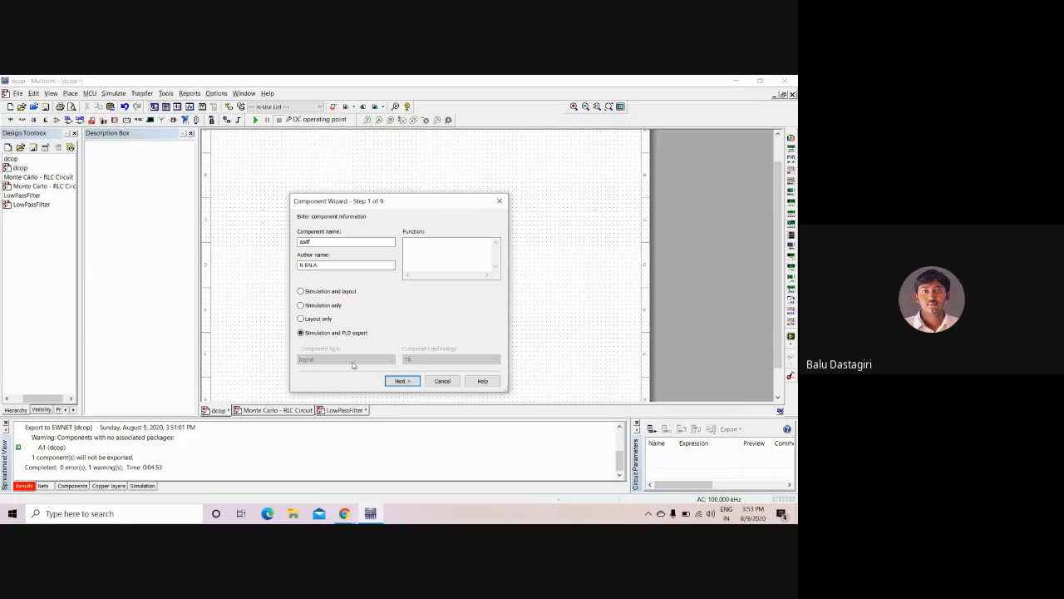
left_click(335, 293)
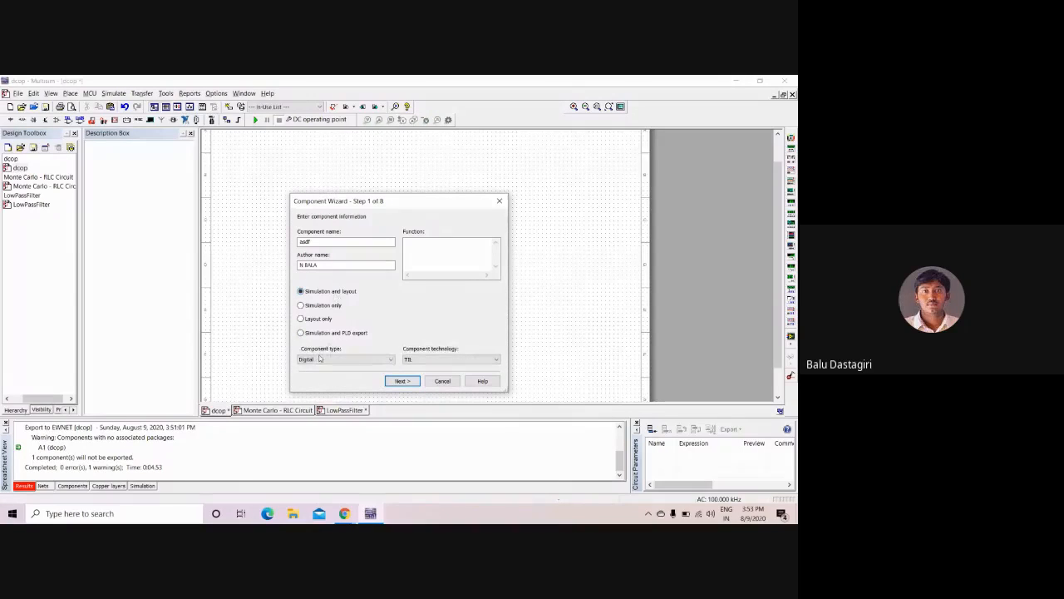
- Compare the Analog and Digital component types, look through the digital technology options, and set the type back to Analog
left_click(315, 362)
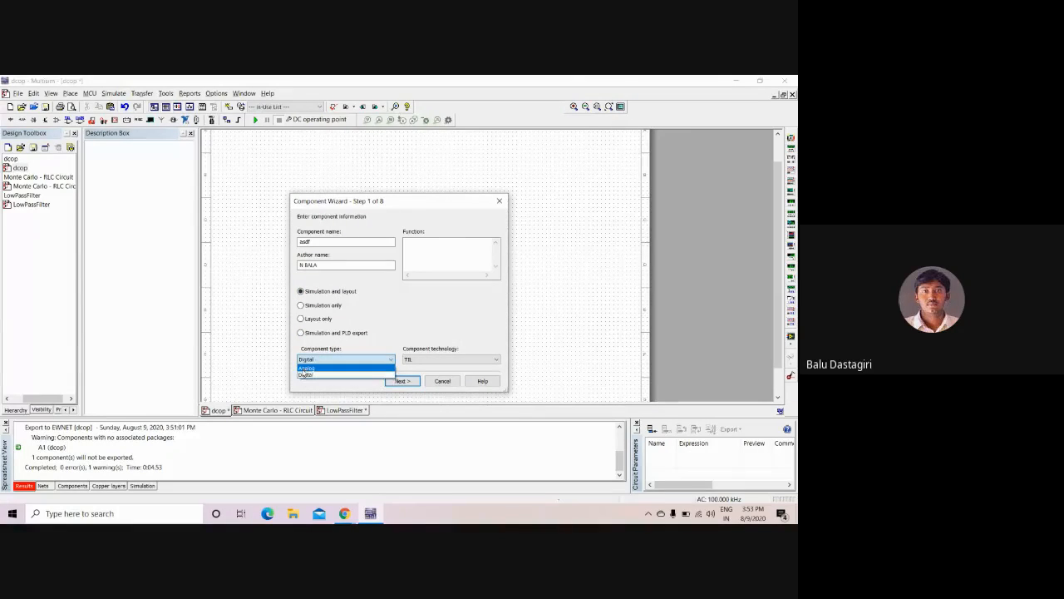
left_click(308, 368)
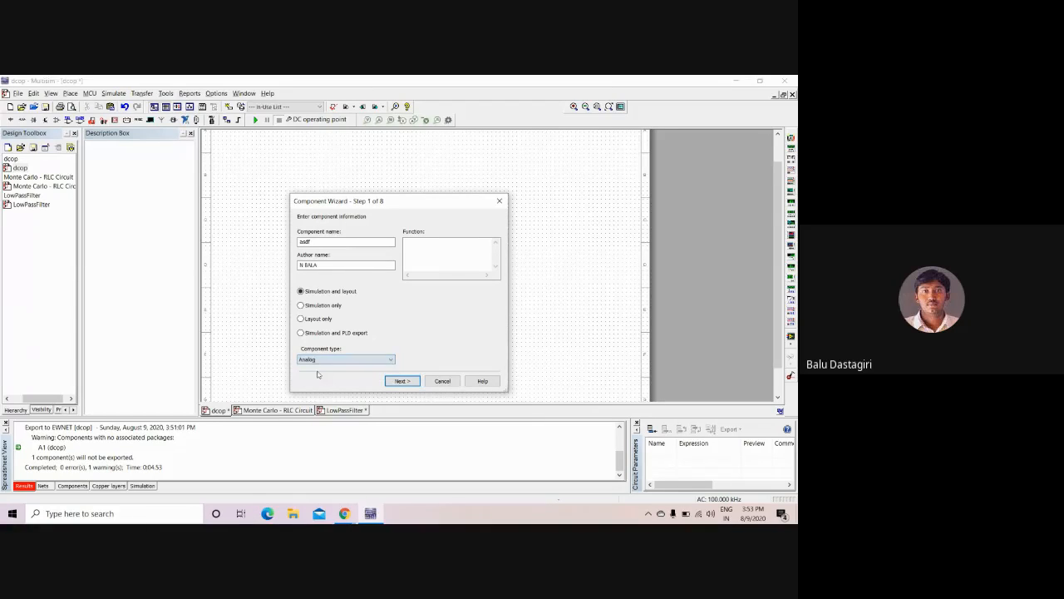
left_click(377, 362)
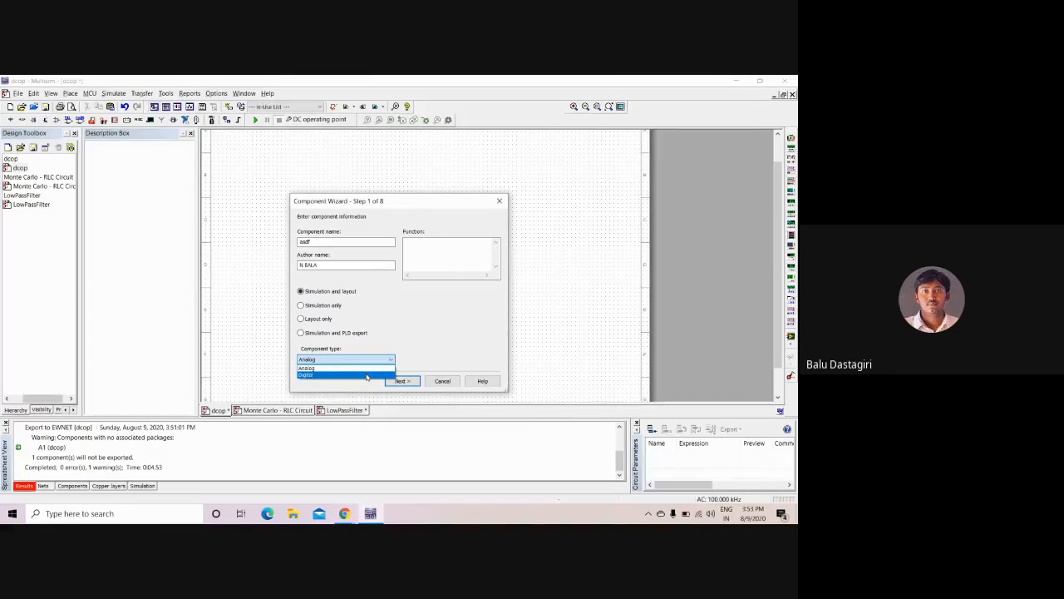
left_click(367, 375)
left_click(413, 361)
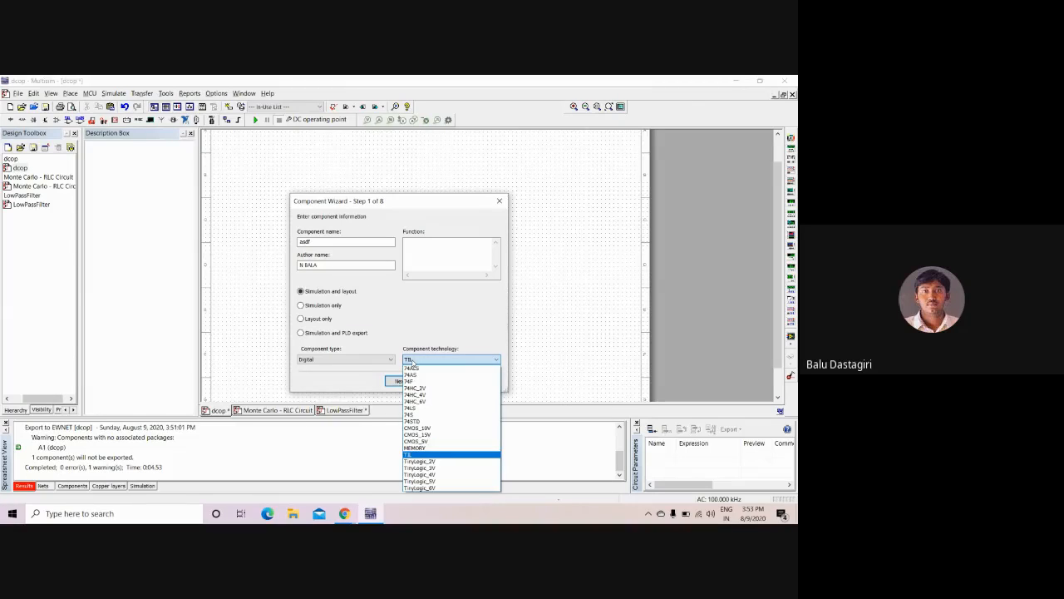
left_click(385, 330)
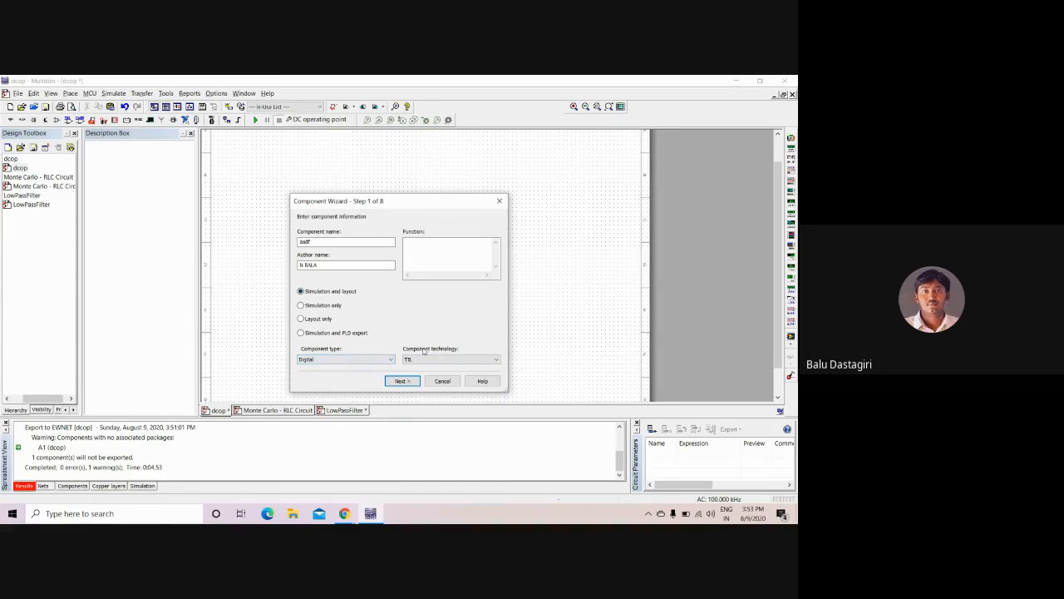
left_click(344, 358)
left_click(324, 367)
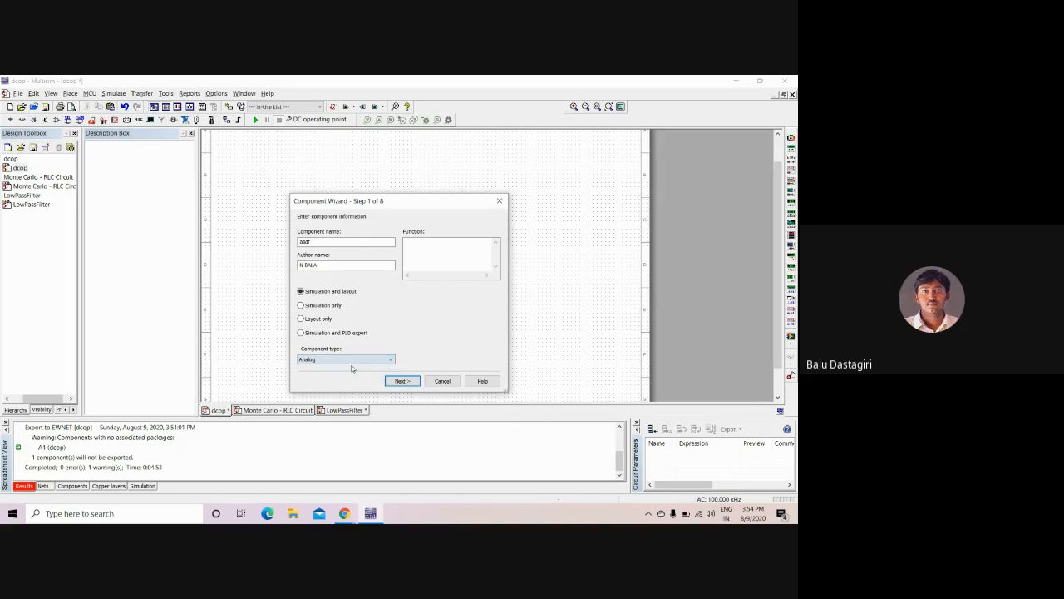
- Look at the package selection without choosing one, and define a single-section Generic package of type asdf with 4 pins
left_click(399, 381)
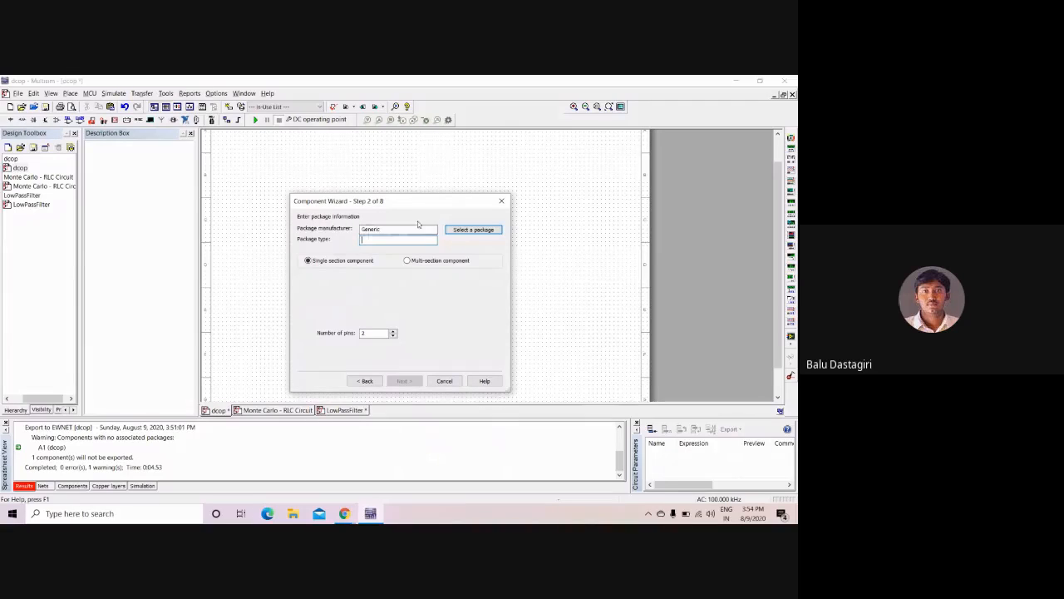
left_click(471, 229)
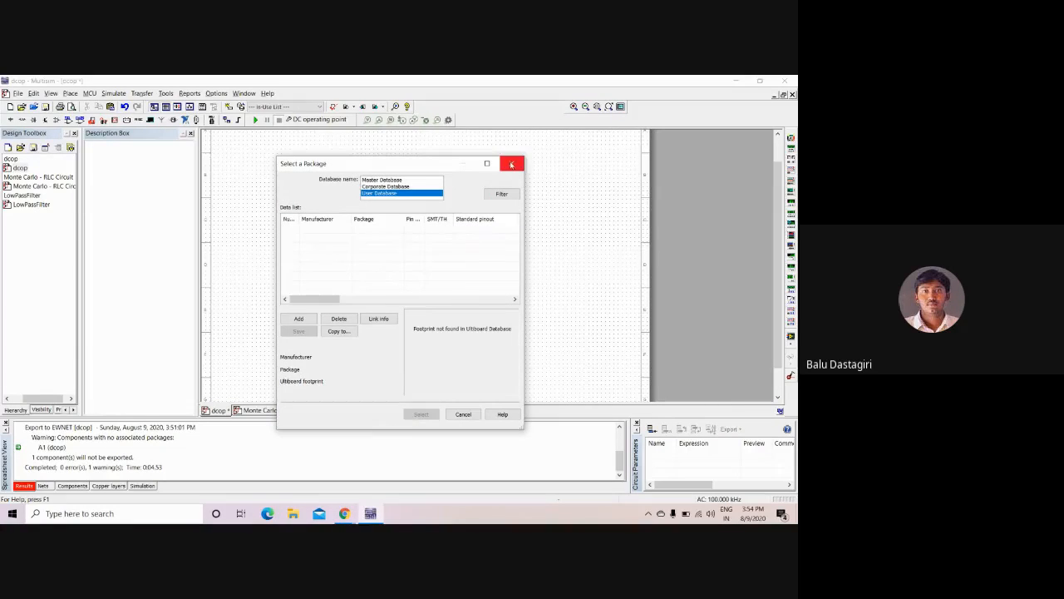
left_click(511, 164)
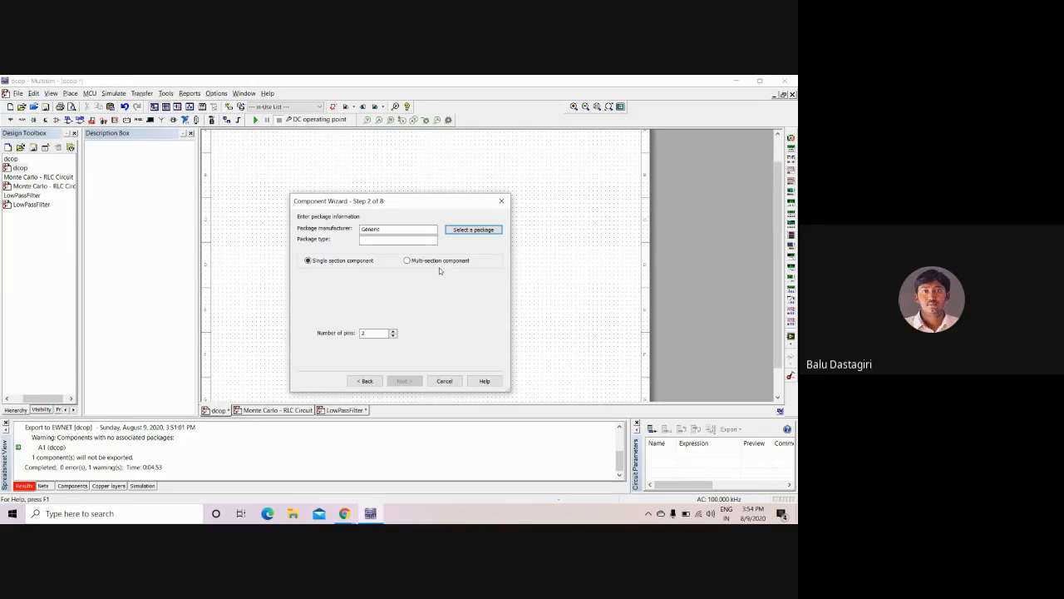
left_click(394, 335)
type("4")
left_click(374, 238)
type("asdf")
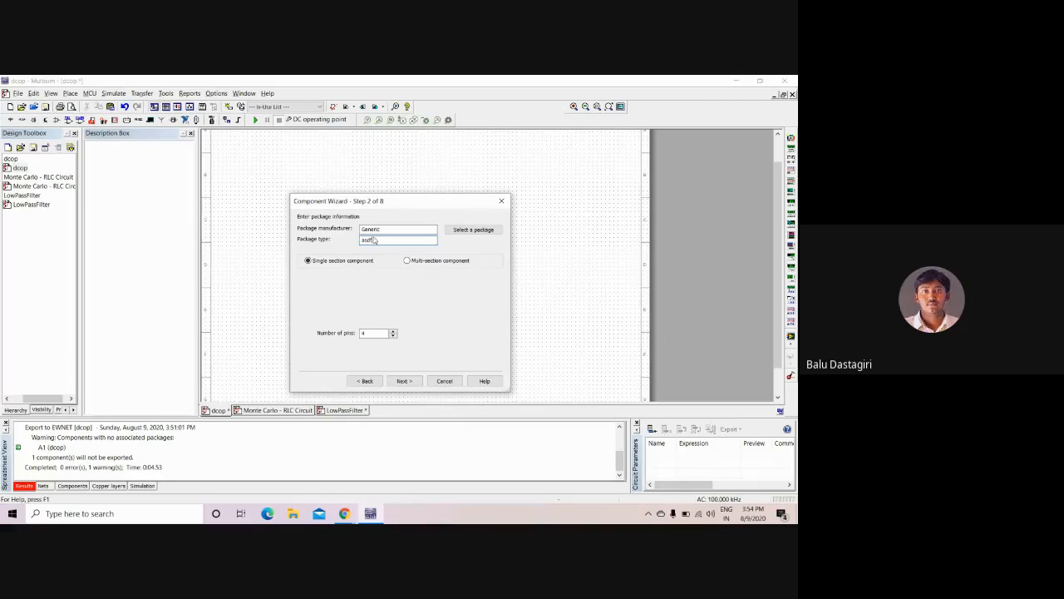
- Add the asdf package to the User Database, trying Through hole but keeping the mounting type as Surface mount
left_click(417, 382)
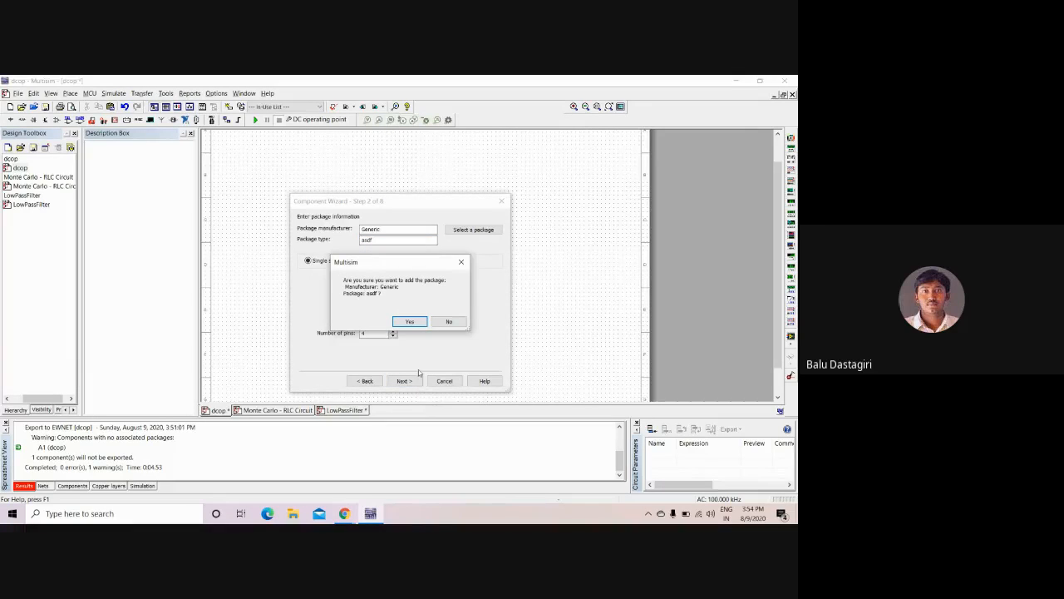
left_click(410, 322)
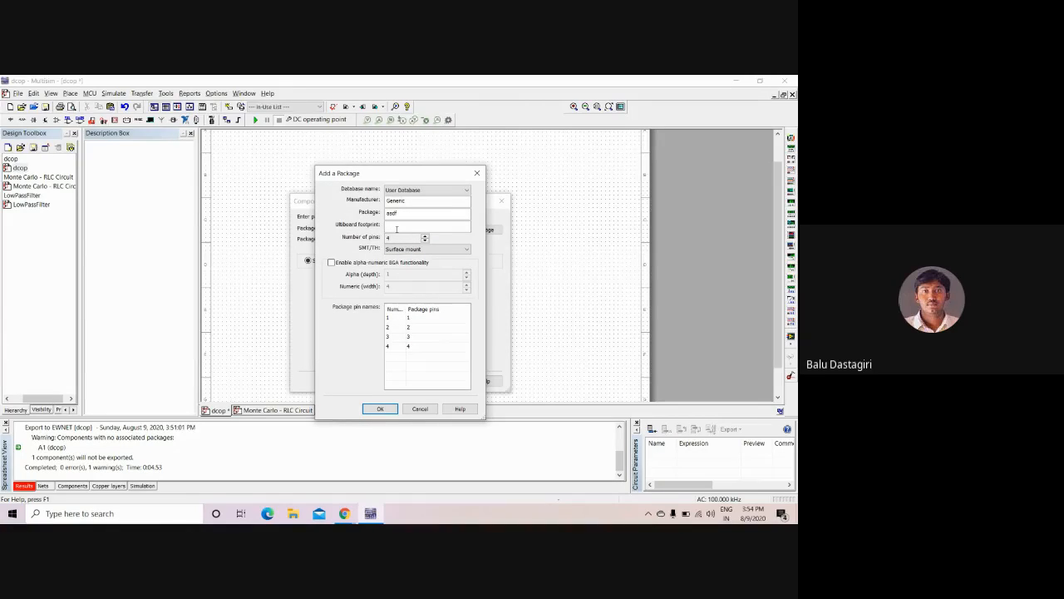
left_click(400, 250)
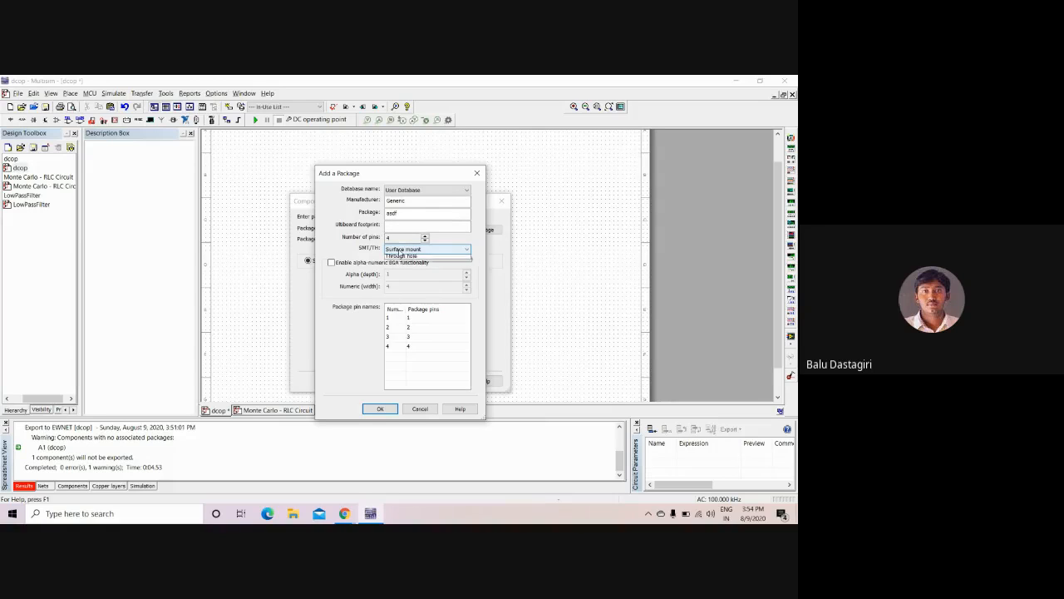
left_click(397, 253)
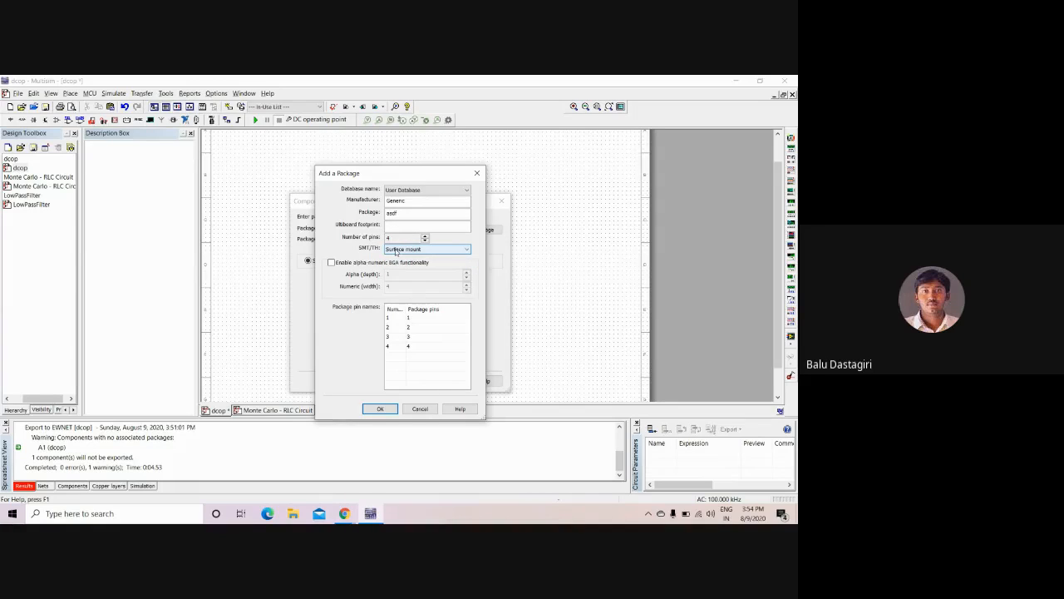
left_click(397, 251)
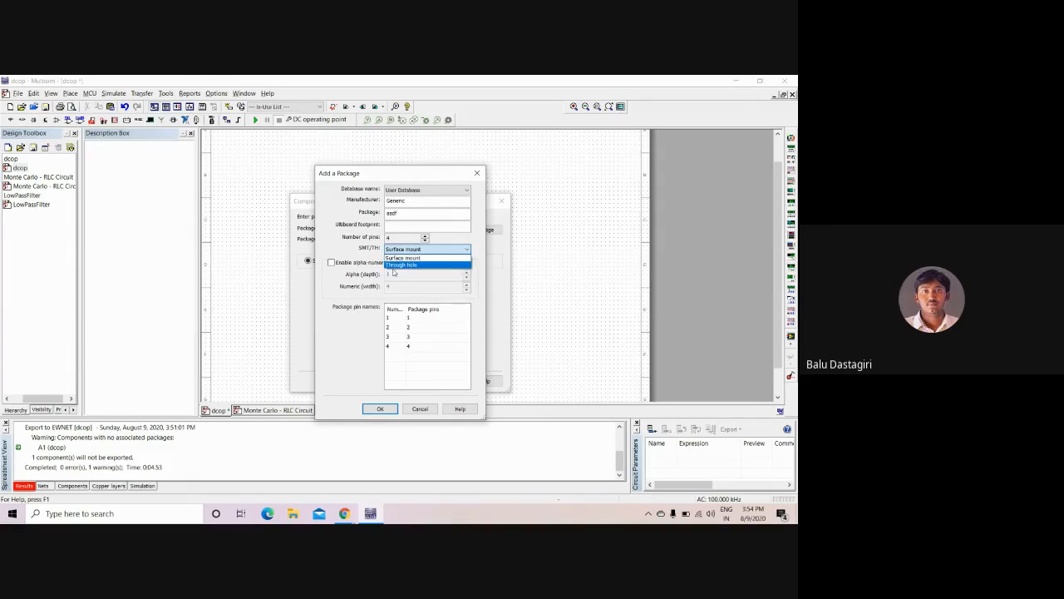
left_click(398, 265)
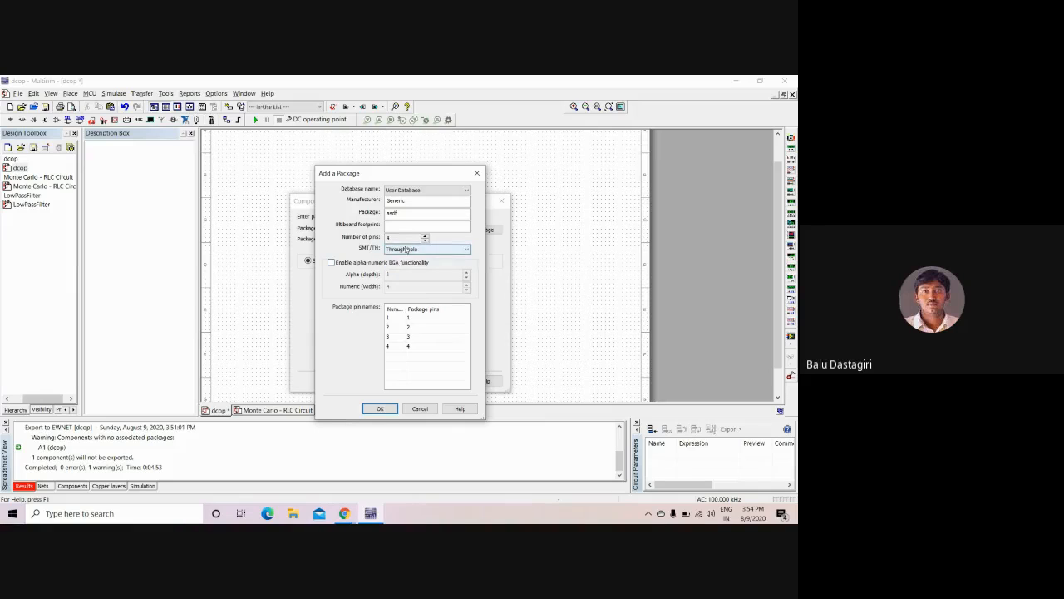
left_click(402, 250)
left_click(404, 261)
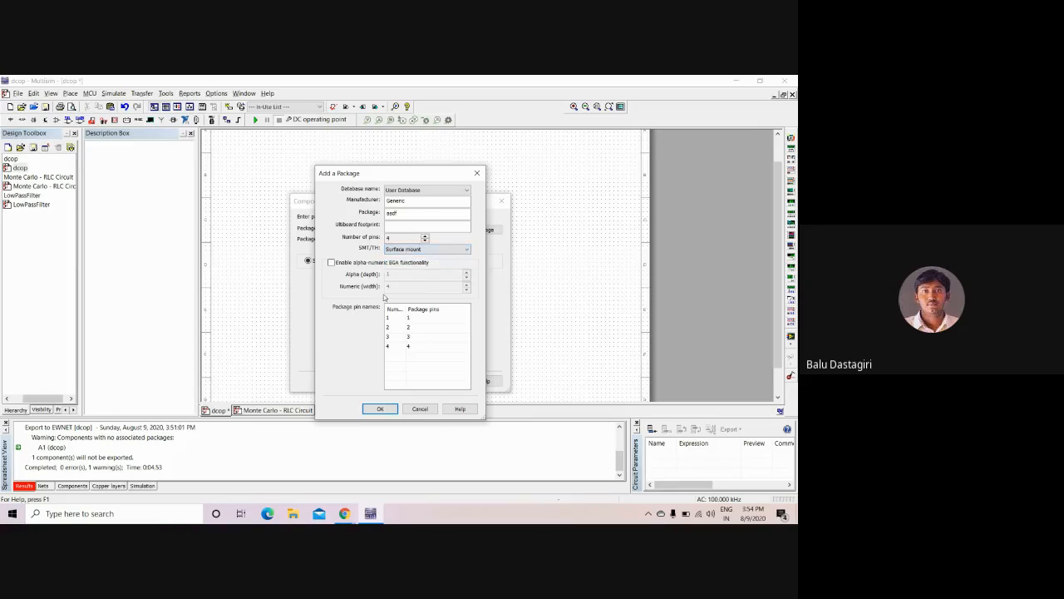
left_click(366, 409)
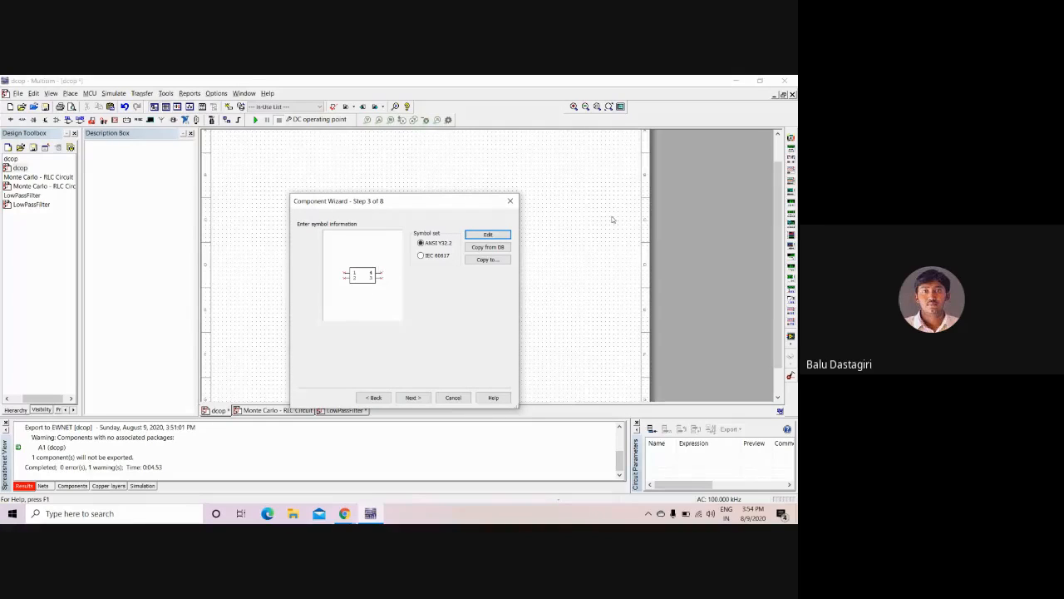
- Open the component's ANSI Y32.2 symbol for editing, cancel without changes, and accept the symbol as it is
left_click(489, 235)
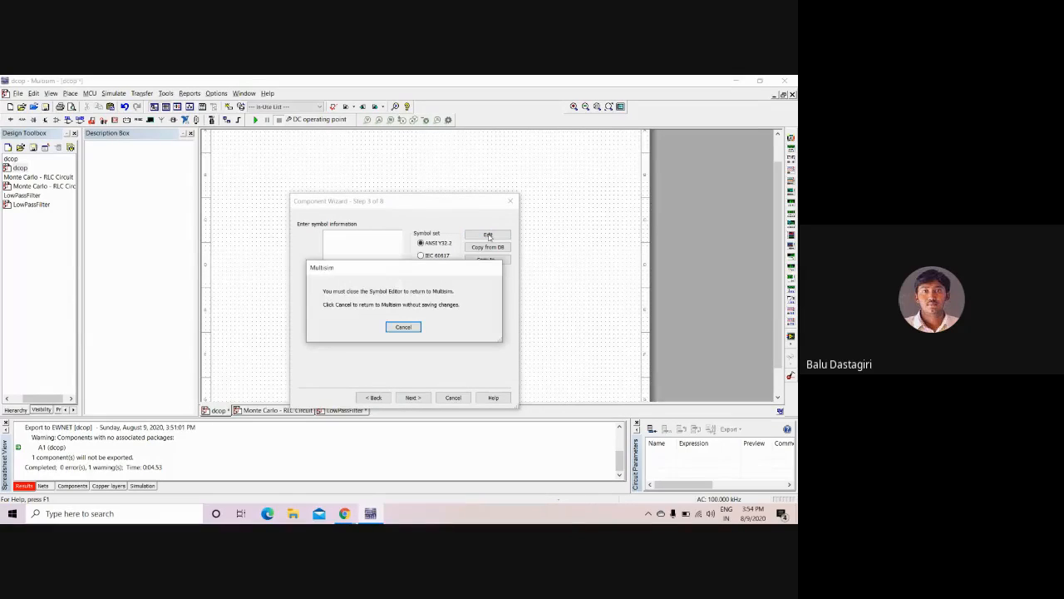
left_click(407, 328)
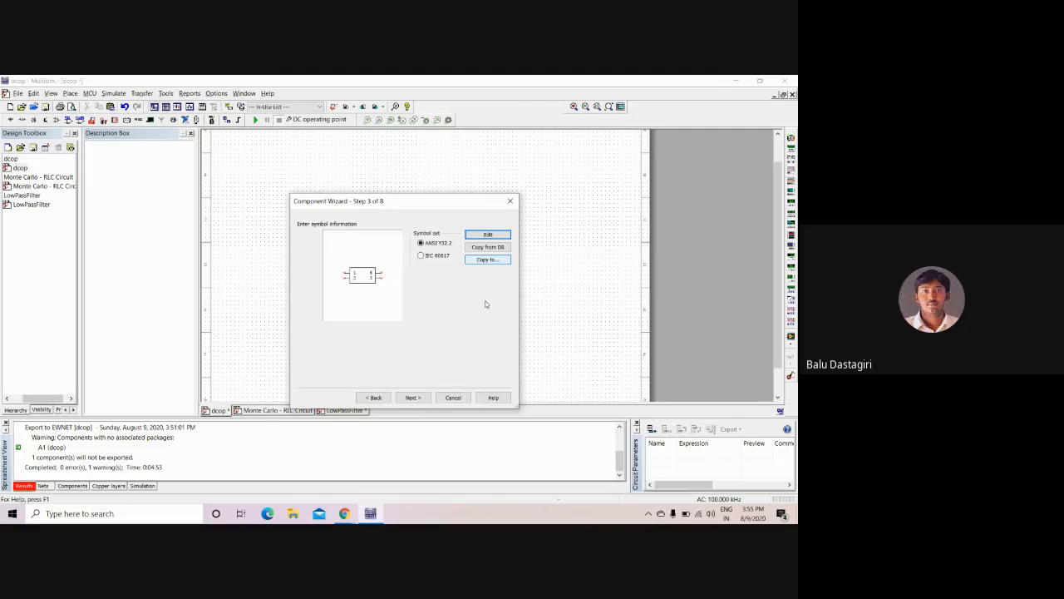
left_click(413, 398)
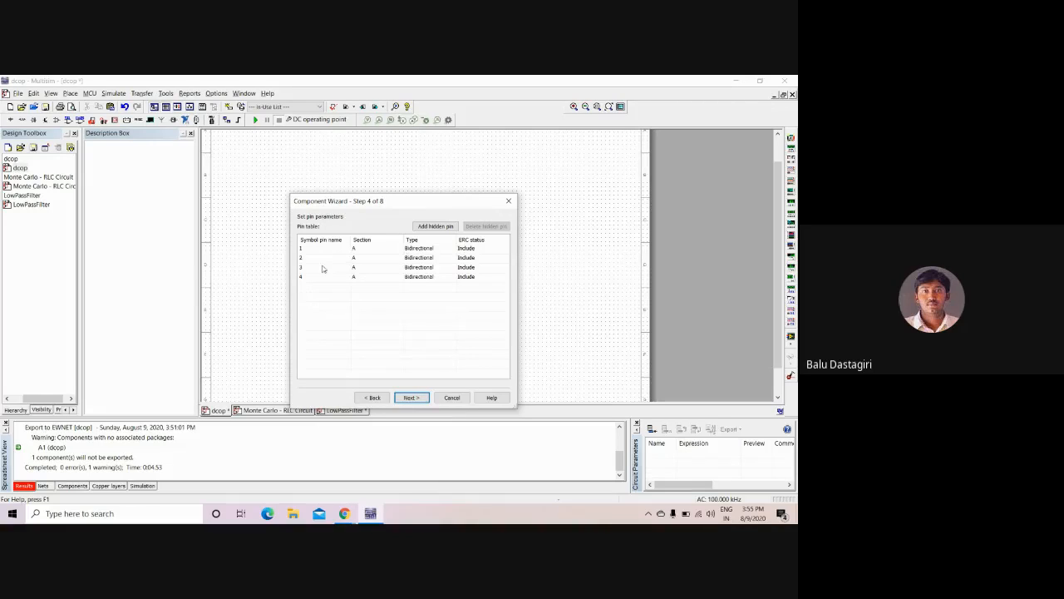
- Set the type of symbol pin 1 to Input in the pin table
left_click(423, 249)
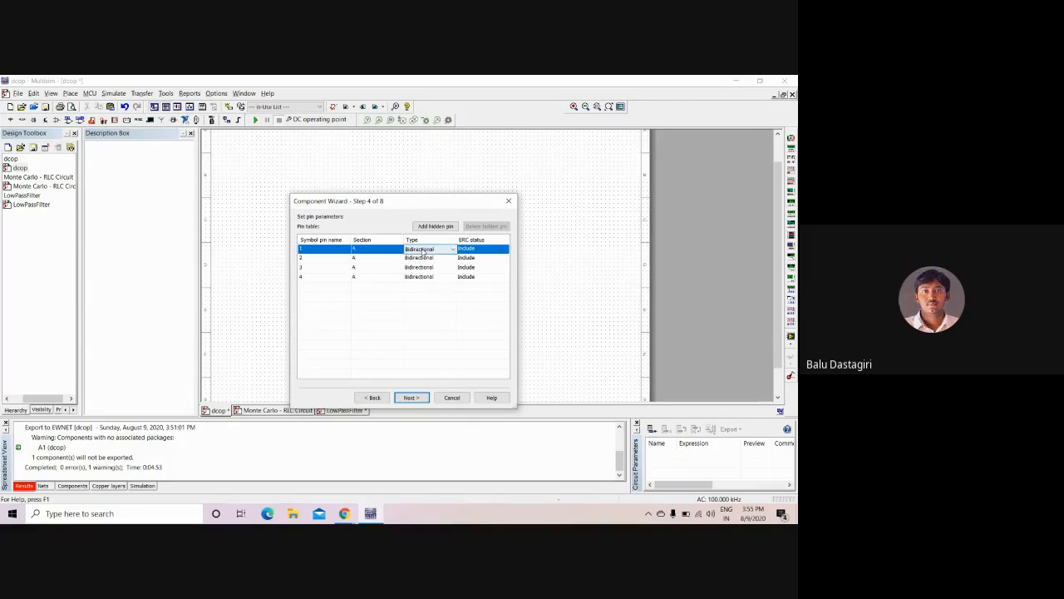
left_click(424, 250)
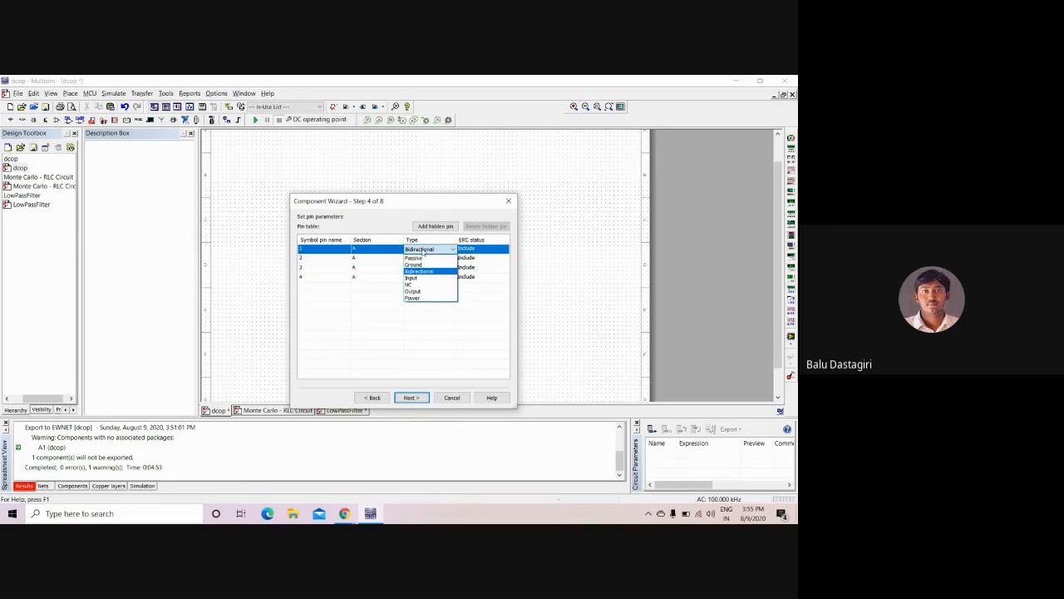
left_click(422, 278)
left_click(425, 253)
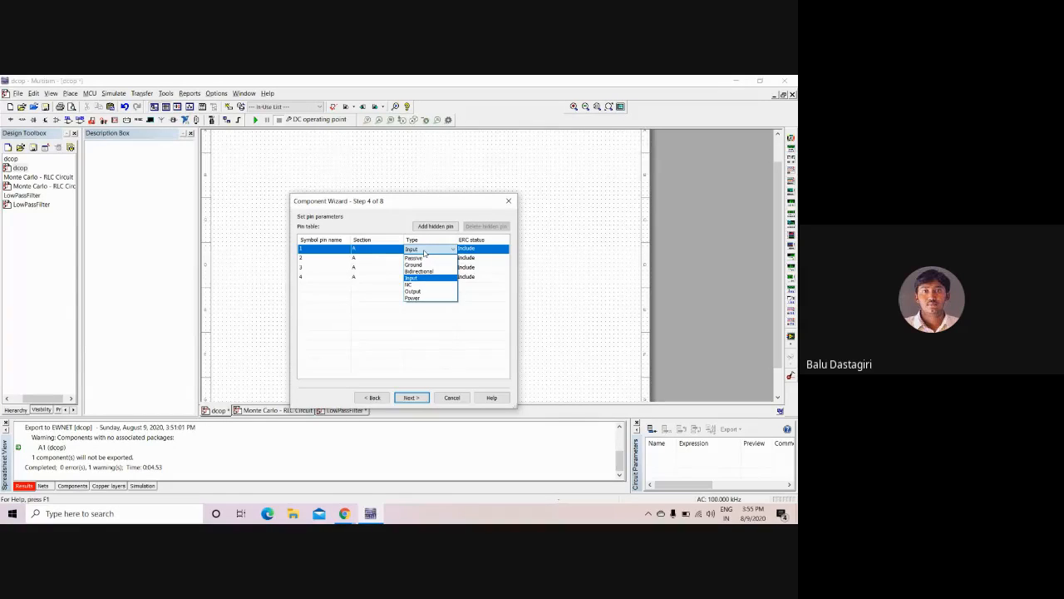
left_click(425, 253)
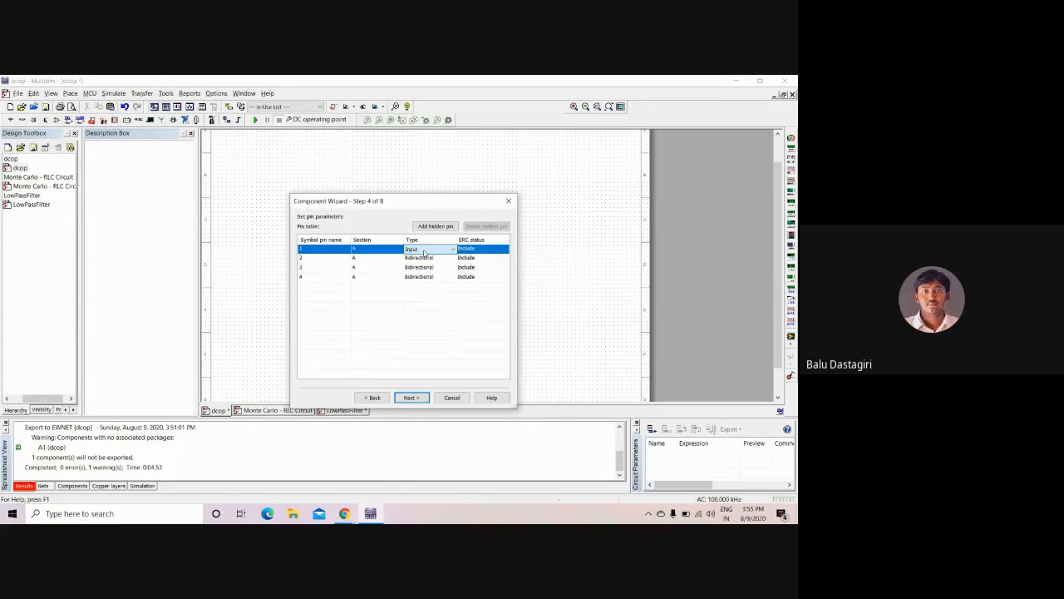
- Accept the pin parameters and continue past the layout mapping without mapping any package pins to symbol pins
left_click(465, 363)
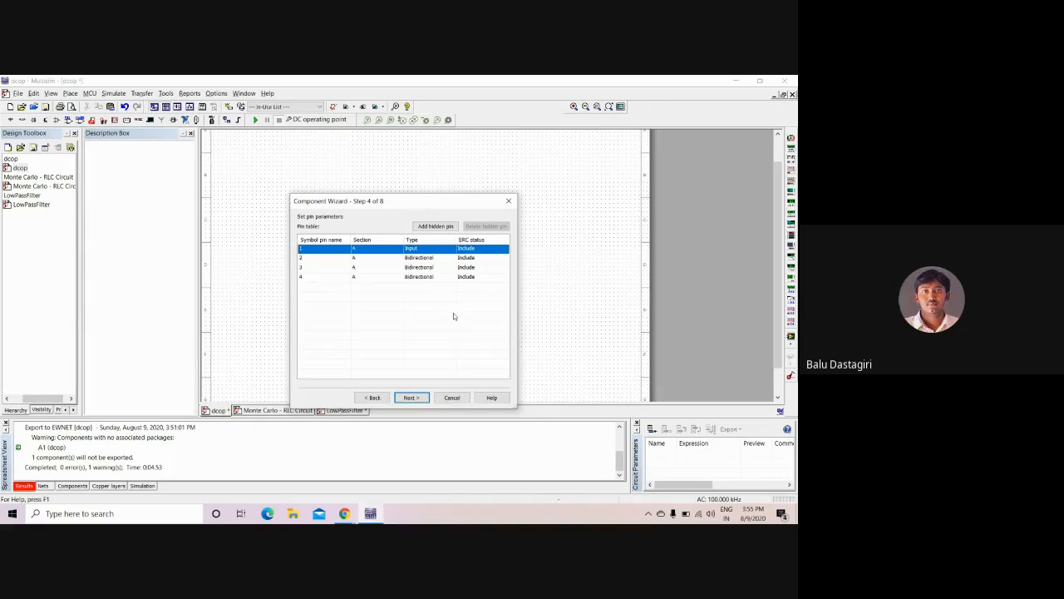
left_click(426, 398)
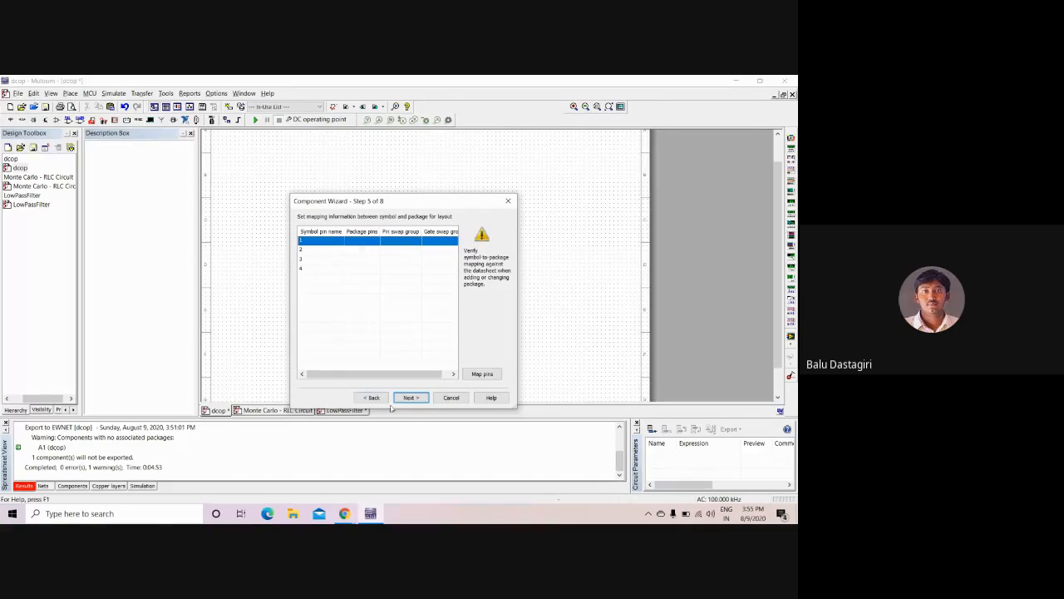
left_click(416, 399)
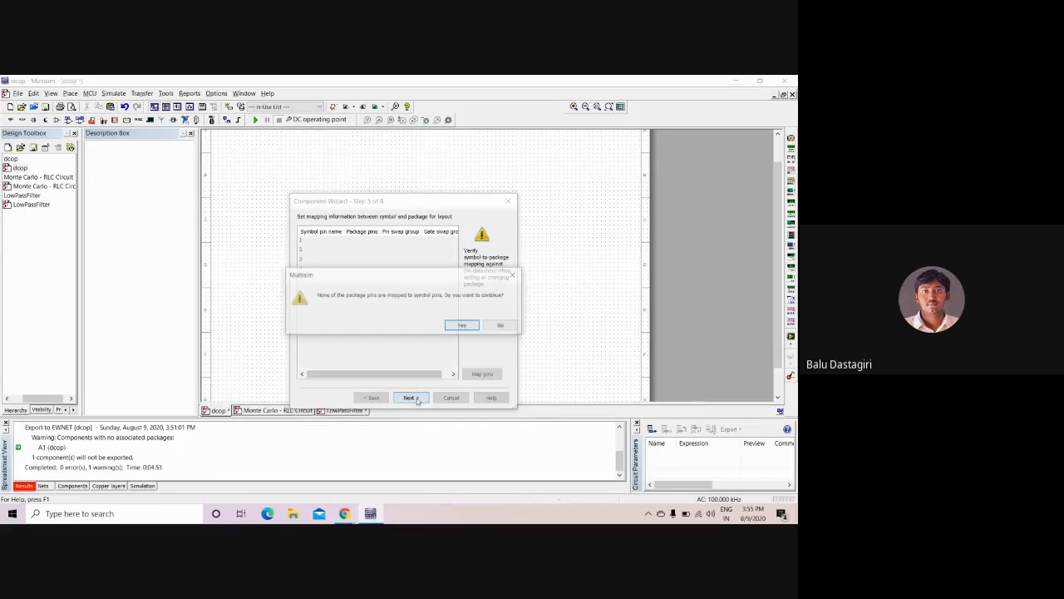
left_click(462, 323)
left_click(464, 326)
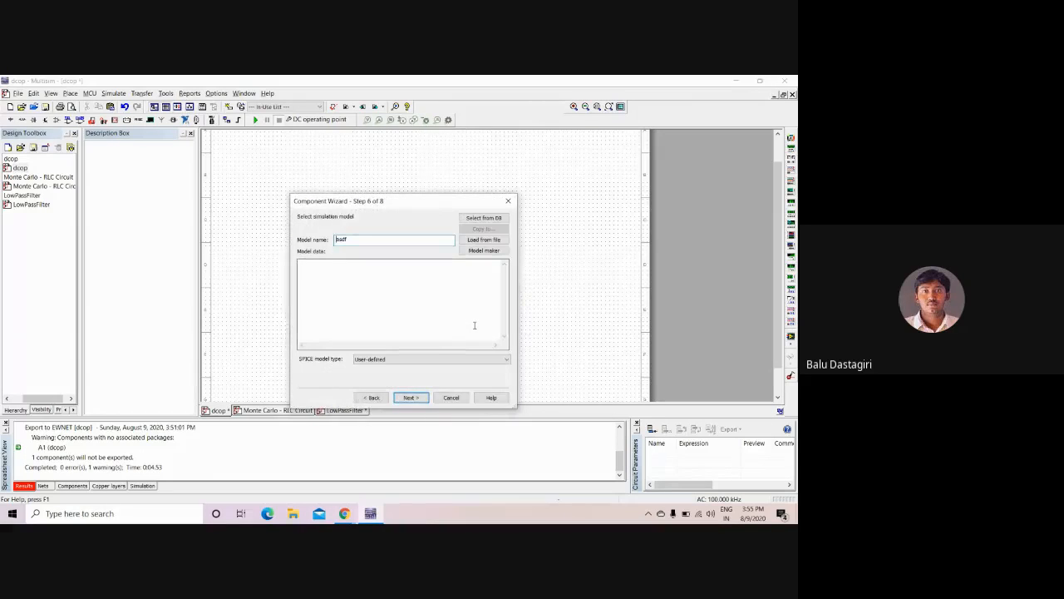
left_click(357, 309)
left_click(381, 360)
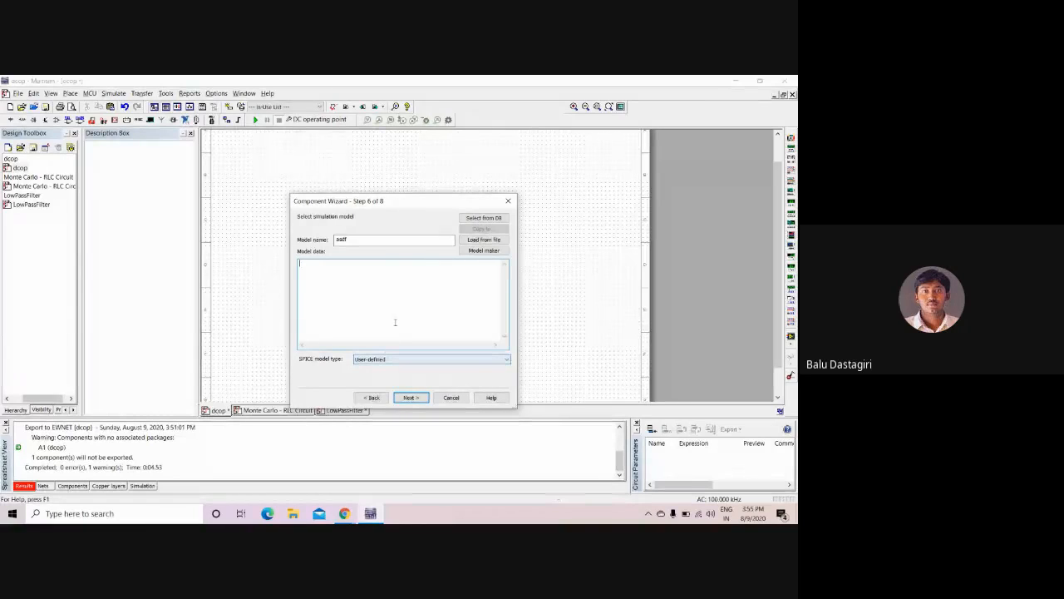
left_click(411, 397)
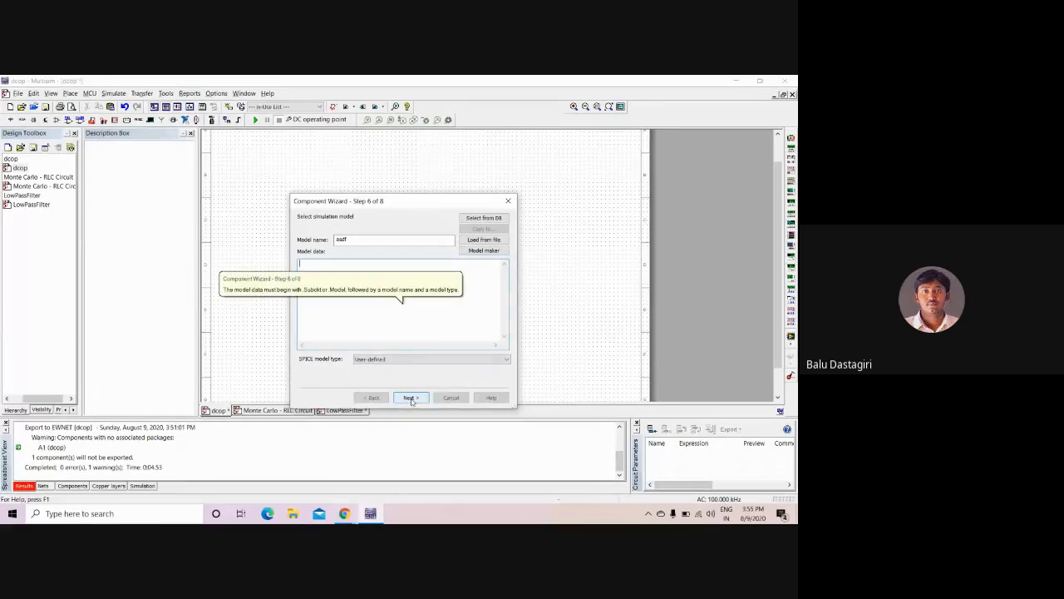
left_click(407, 398)
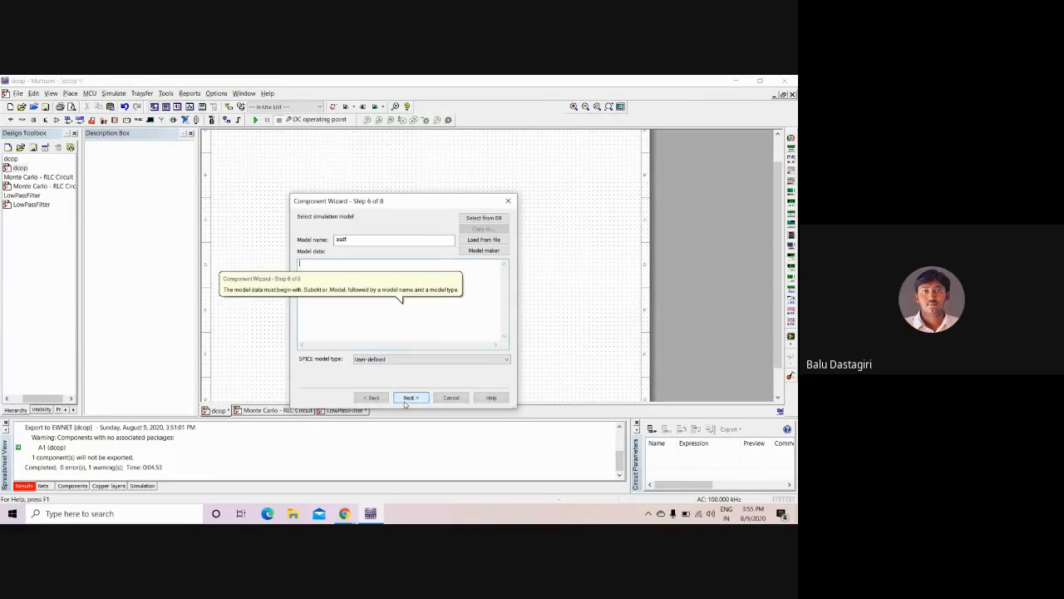
type("fd")
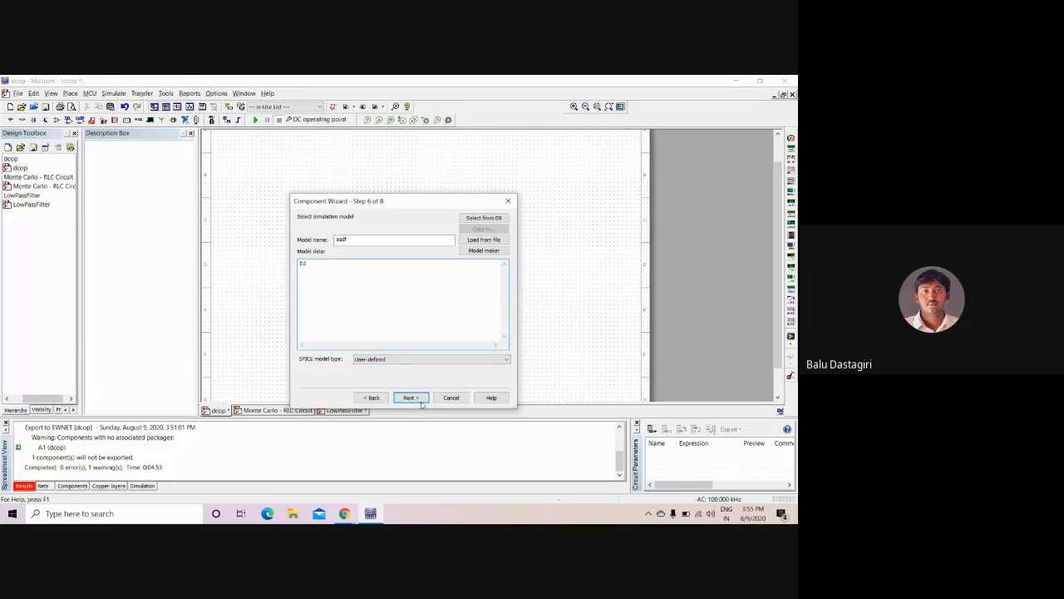
left_click(421, 401)
left_click(422, 401)
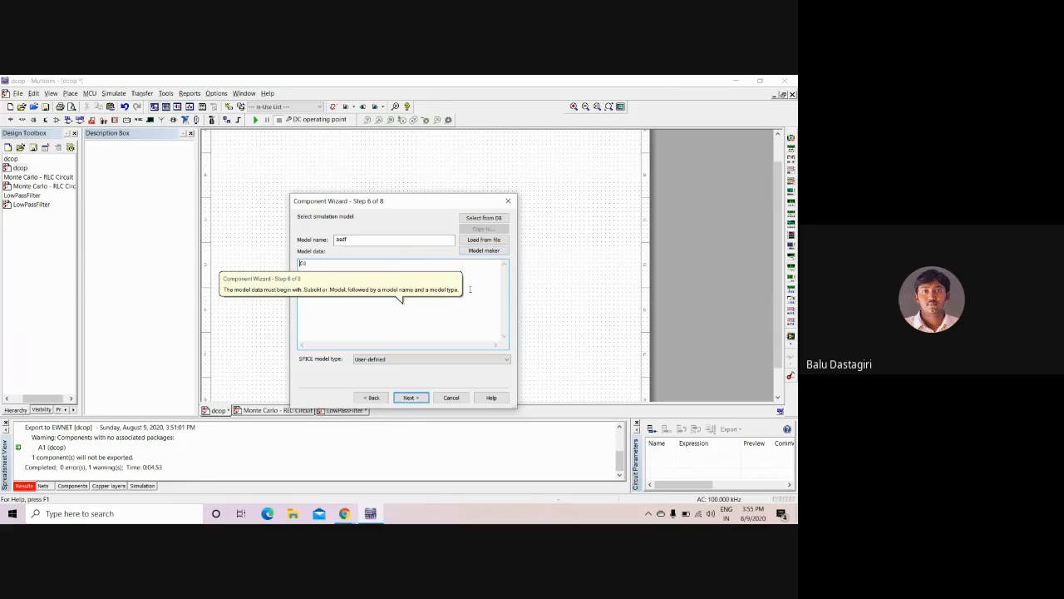
type("ggqaqaqx")
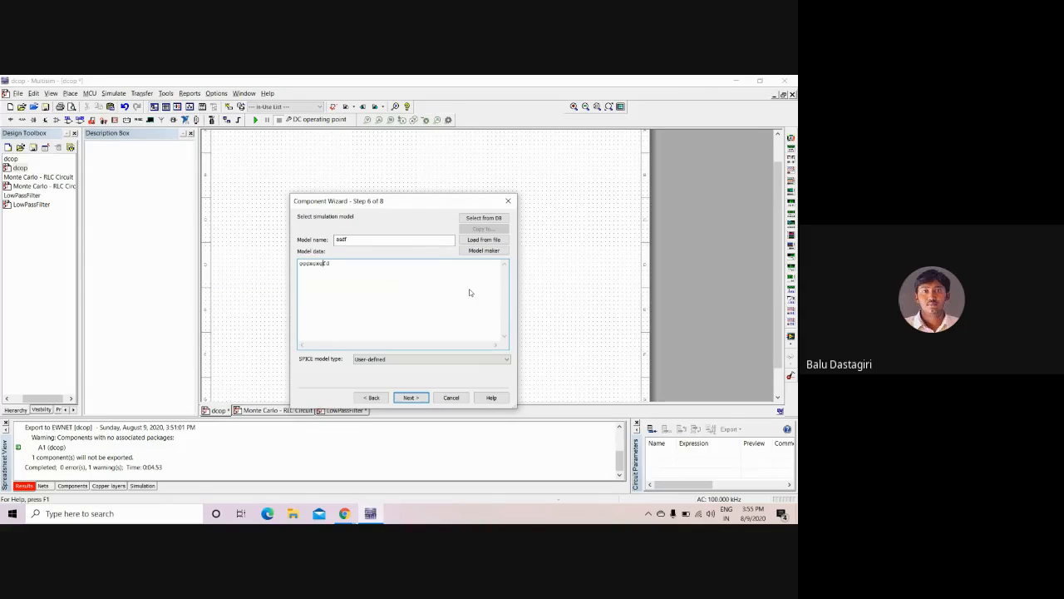
left_click(410, 397)
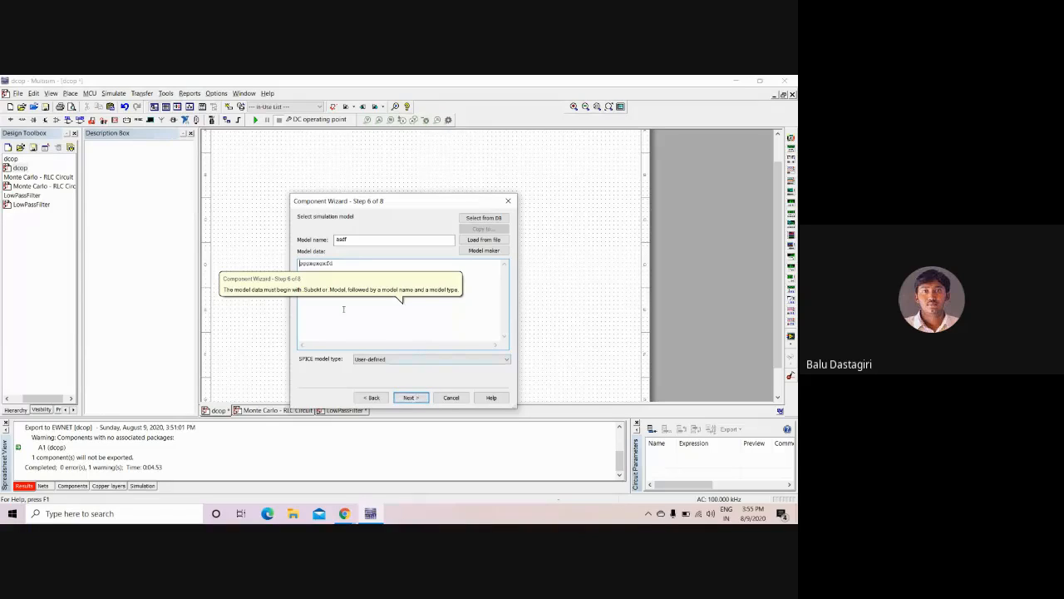
double_click(329, 263)
key("BackSpace")
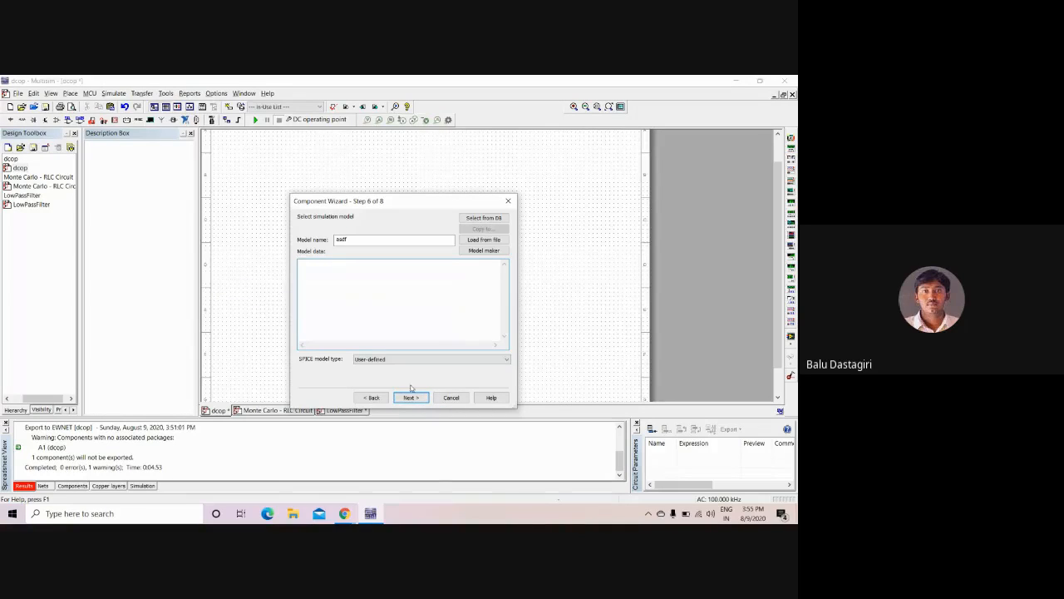
- Set the SPICE model type to Resistor(r) with the default model pin mapping, and close the Component Wizard without finishing
left_click(409, 359)
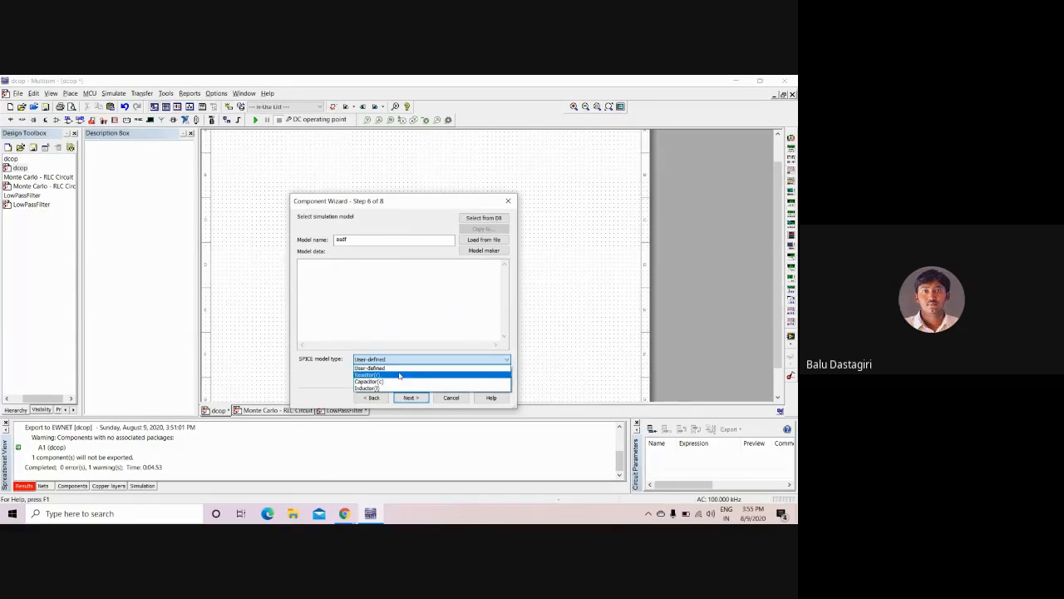
left_click(403, 374)
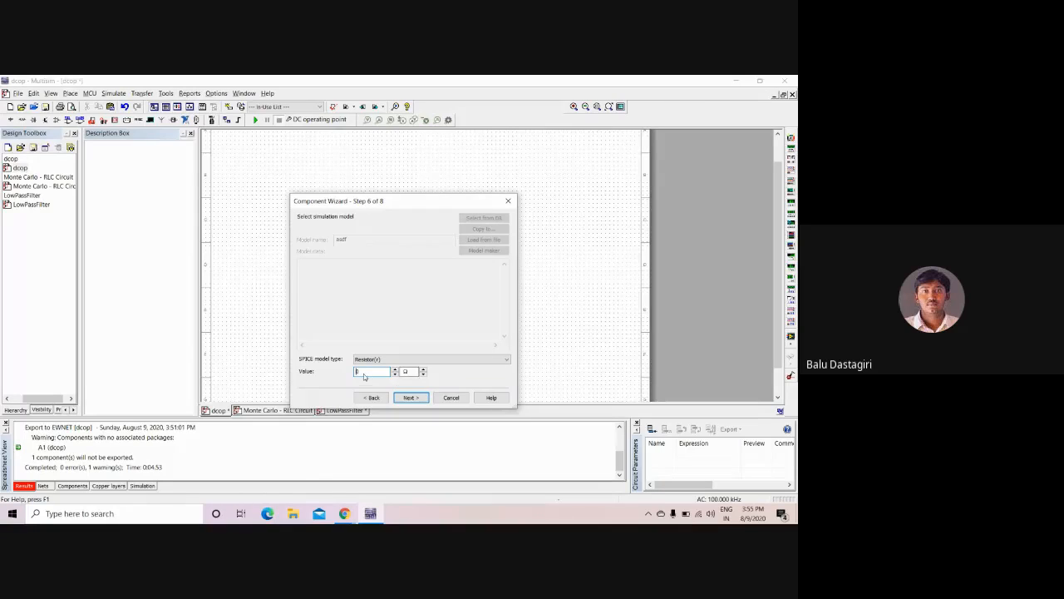
left_click(424, 398)
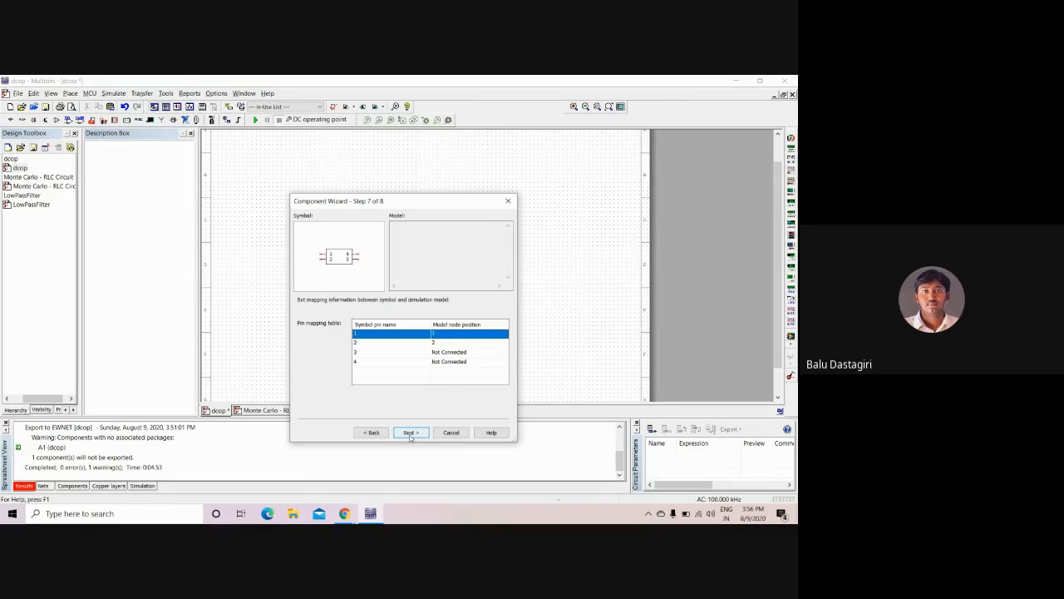
left_click(411, 433)
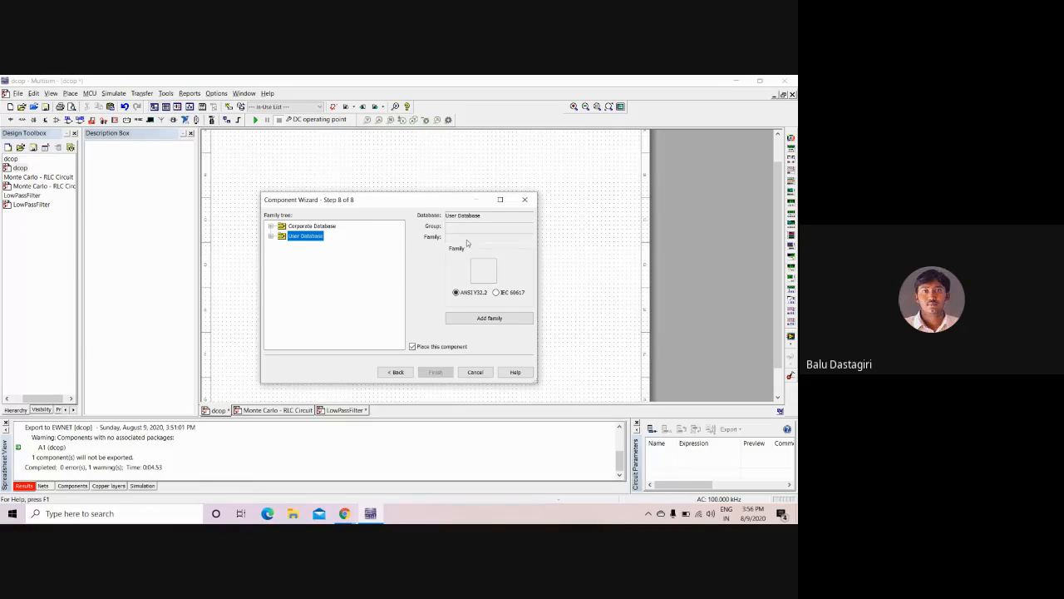
left_click(525, 200)
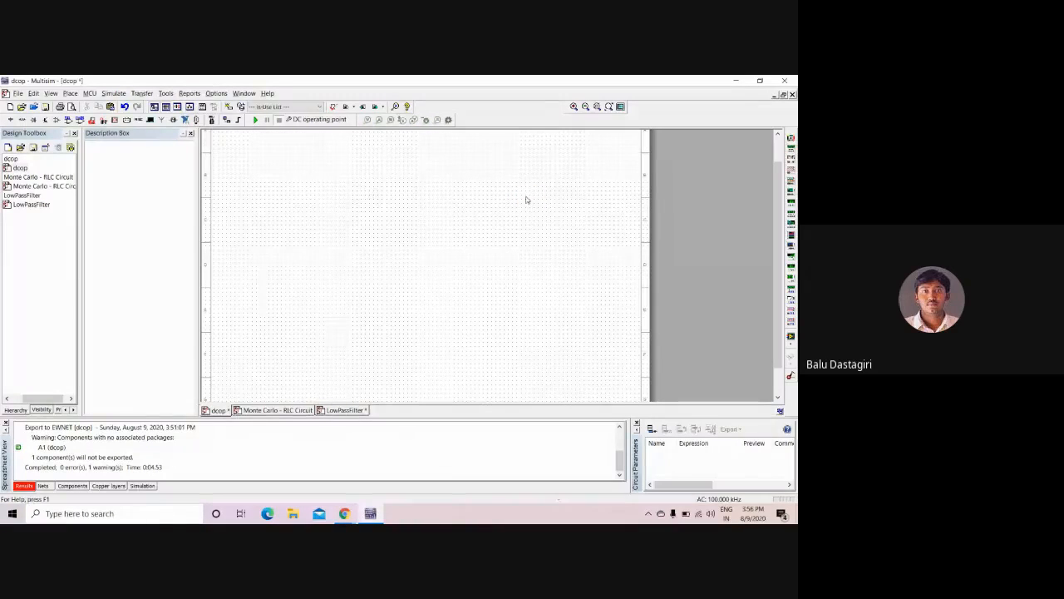
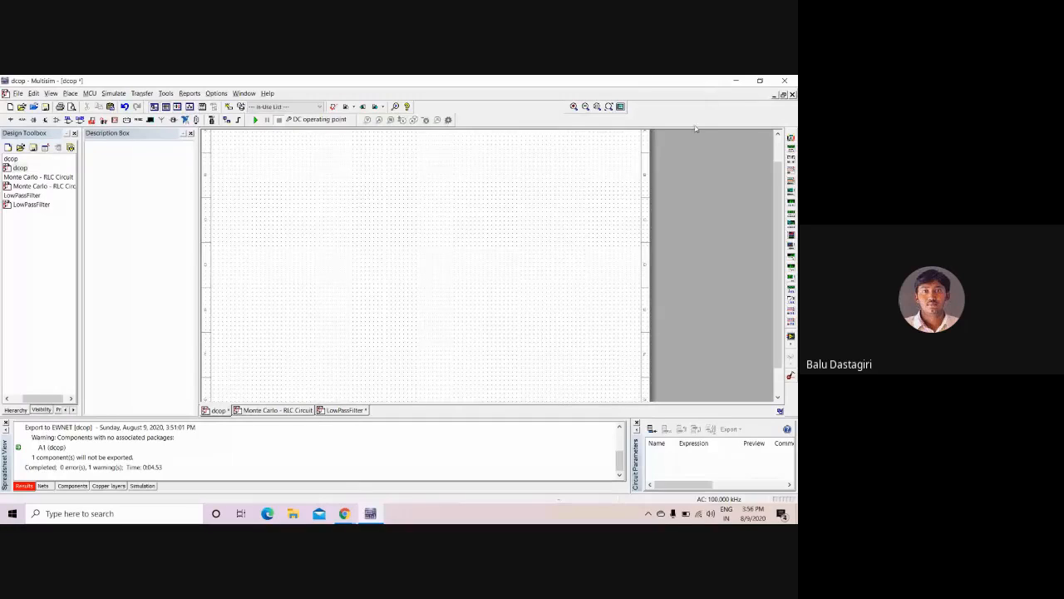
- Exit the program without saving the modified design
left_click(784, 80)
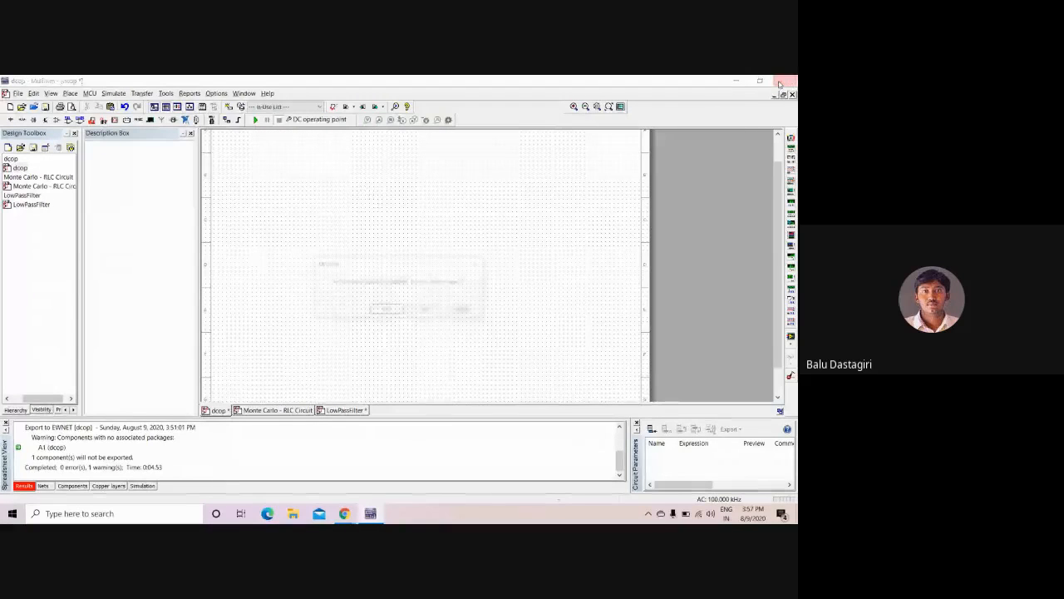
left_click(425, 309)
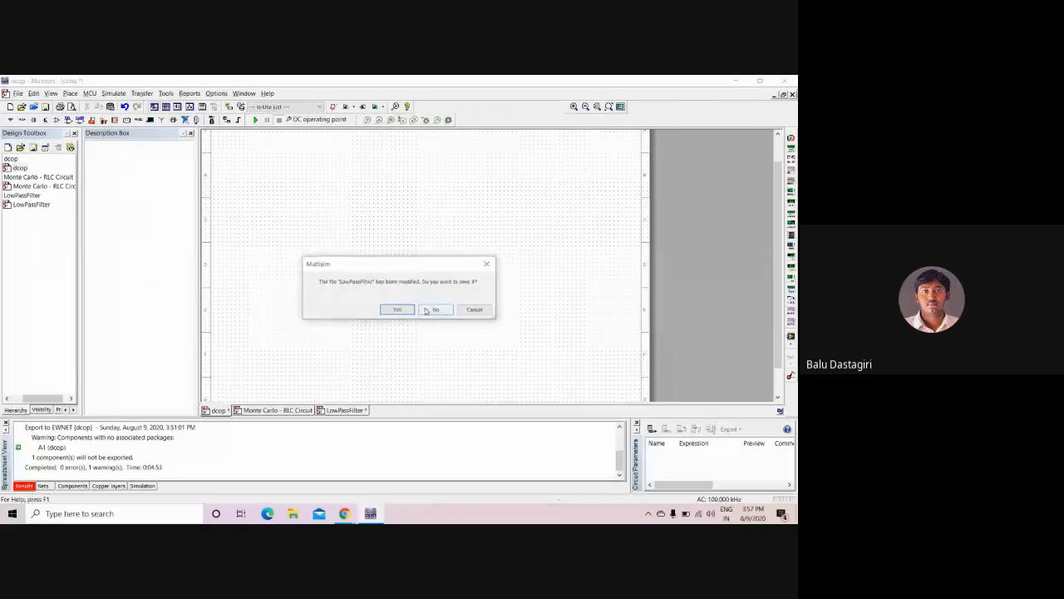